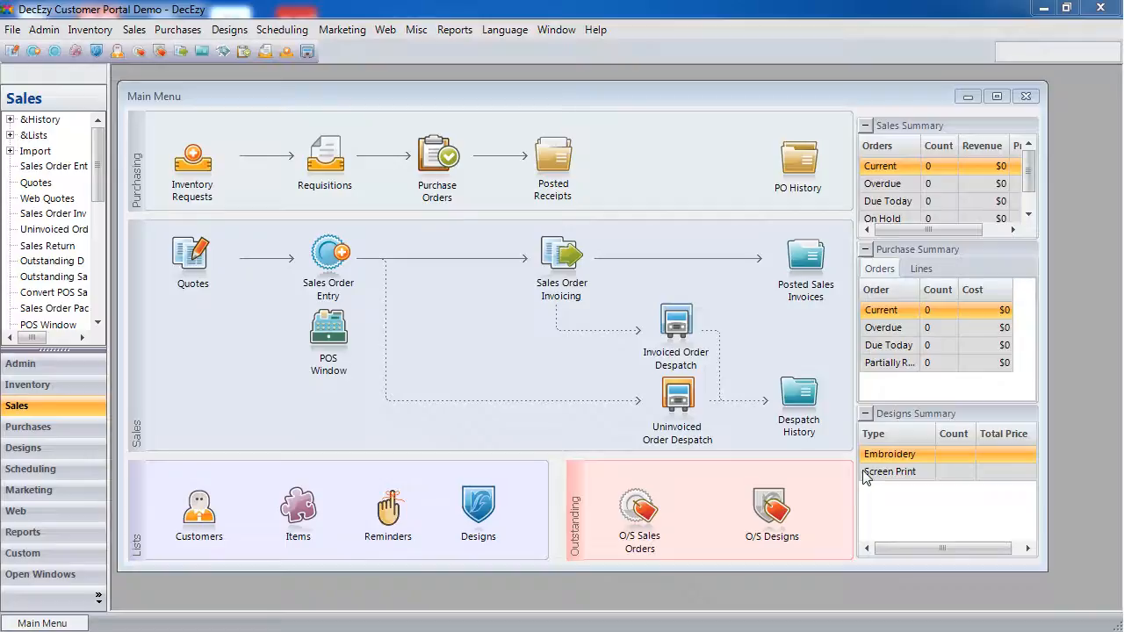
- Review the Be Seen brand items in Item Management, then close it
{"action": "left_click", "coordinate": [298, 518]}
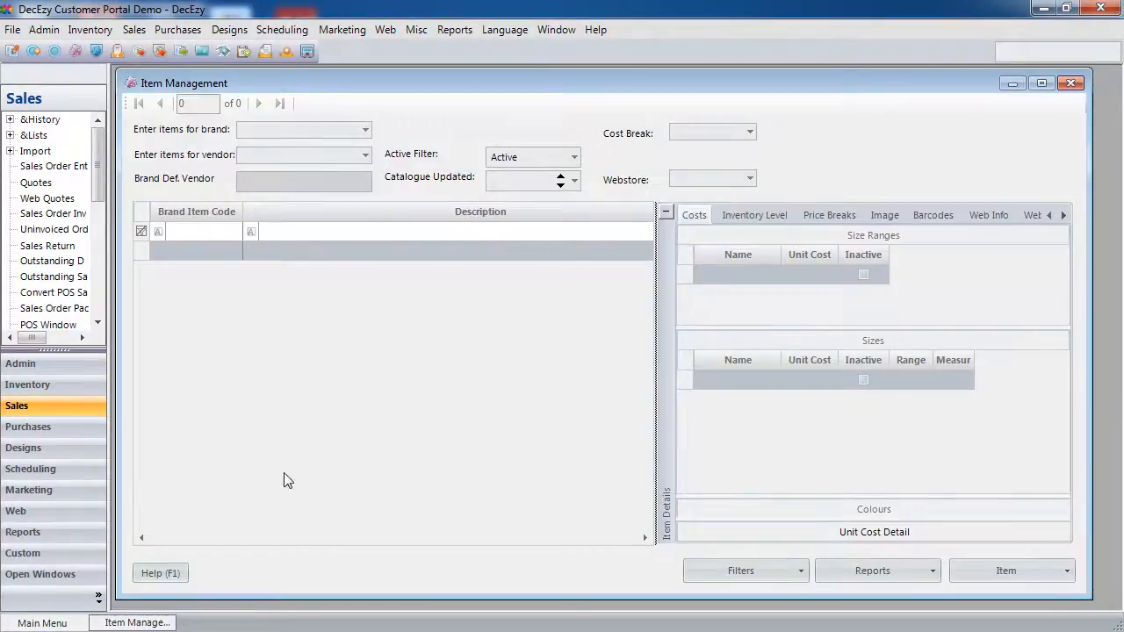
{"action": "left_click", "coordinate": [365, 130]}
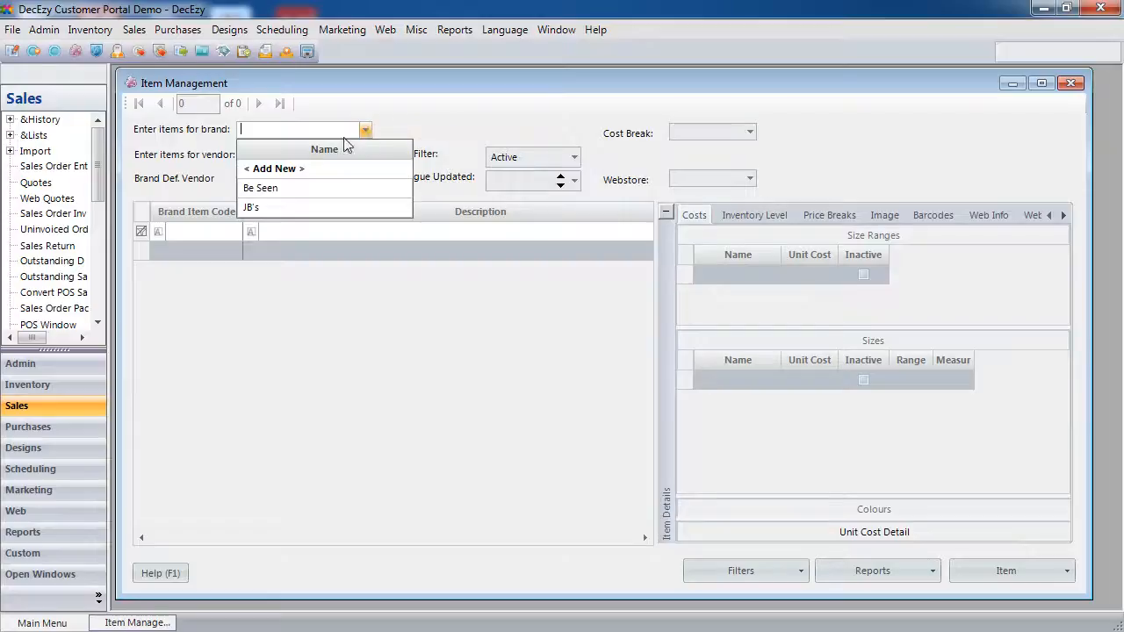
{"action": "left_click", "coordinate": [299, 185]}
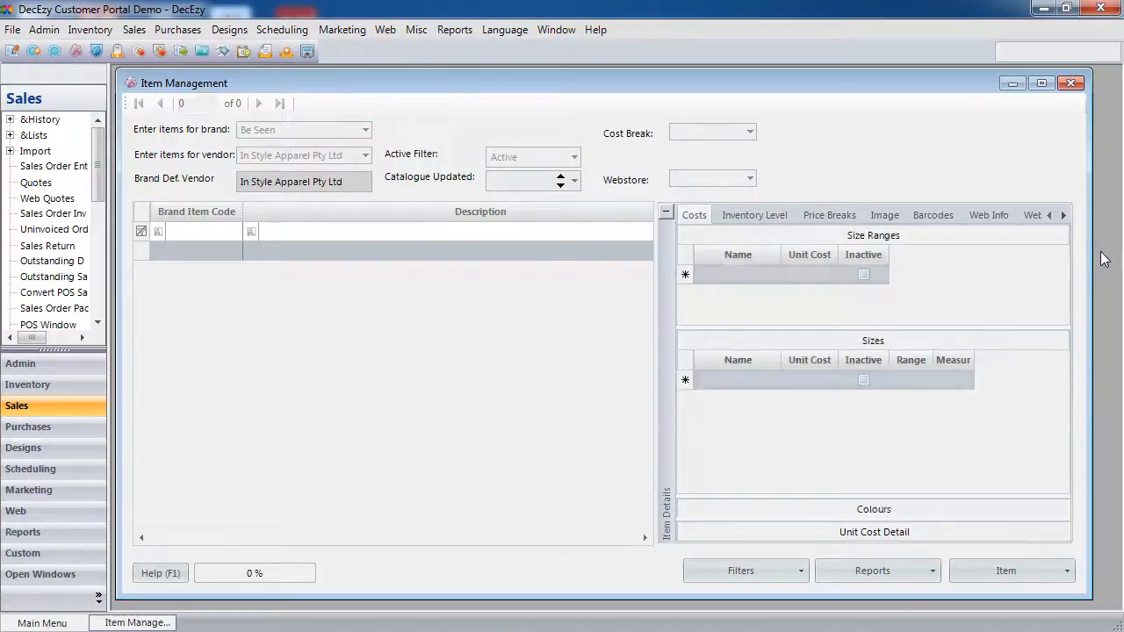
{"action": "left_click", "coordinate": [1071, 83]}
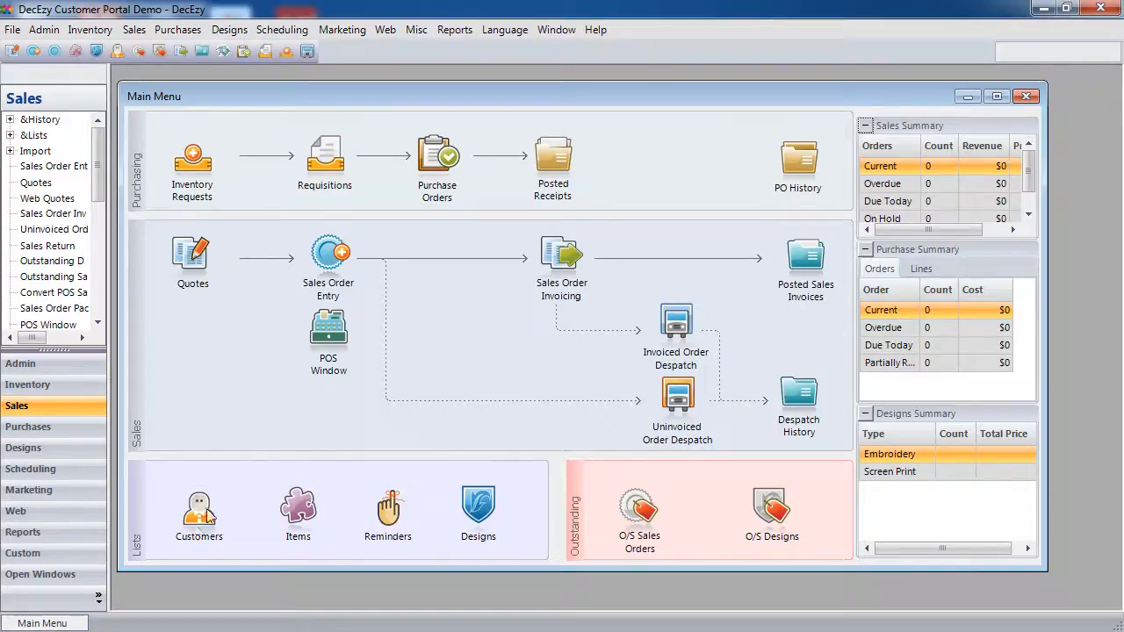
- Check Annes Auto Mechanics' branches in Customer Management, then close it
{"action": "left_click", "coordinate": [197, 514]}
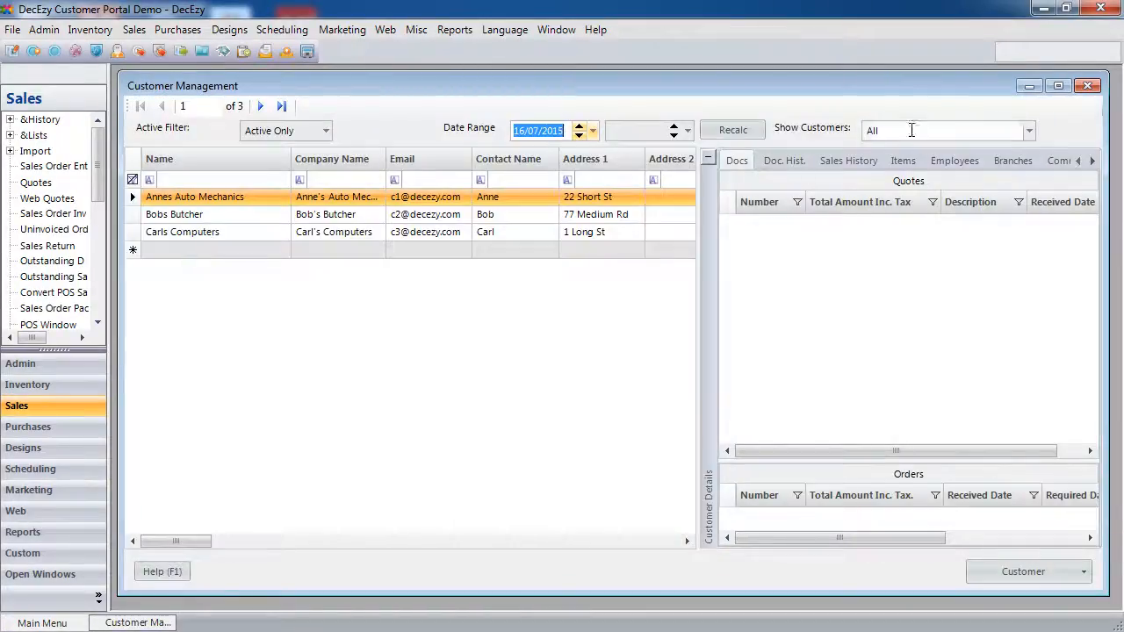
{"action": "left_click", "coordinate": [1012, 162]}
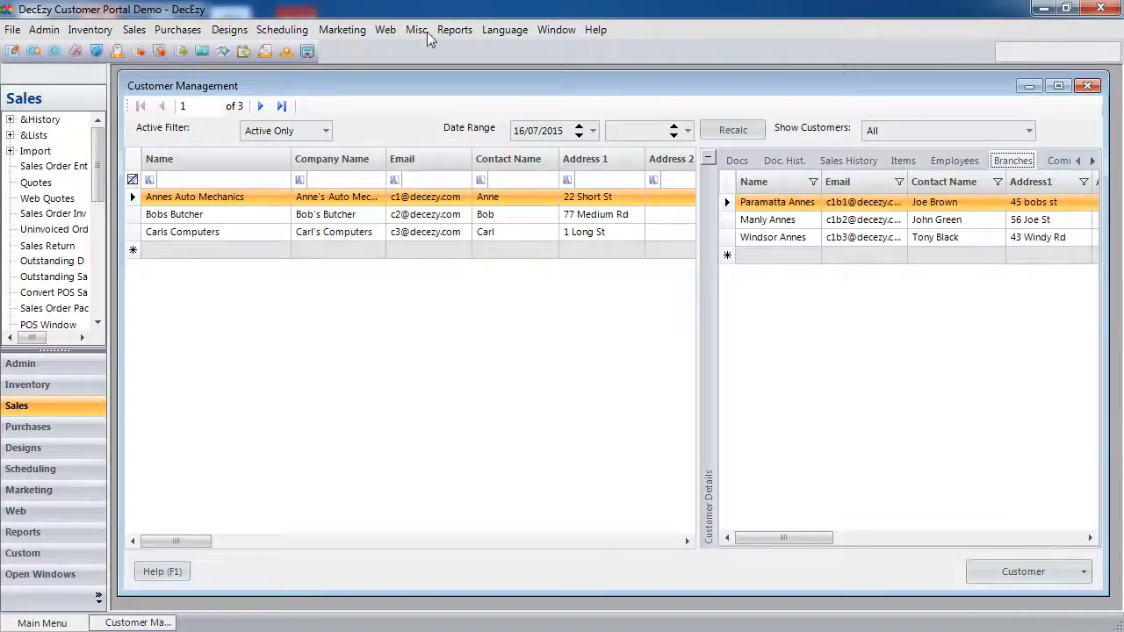
{"action": "key", "text": "ctrl+F4"}
{"action": "left_click", "coordinate": [89, 29]}
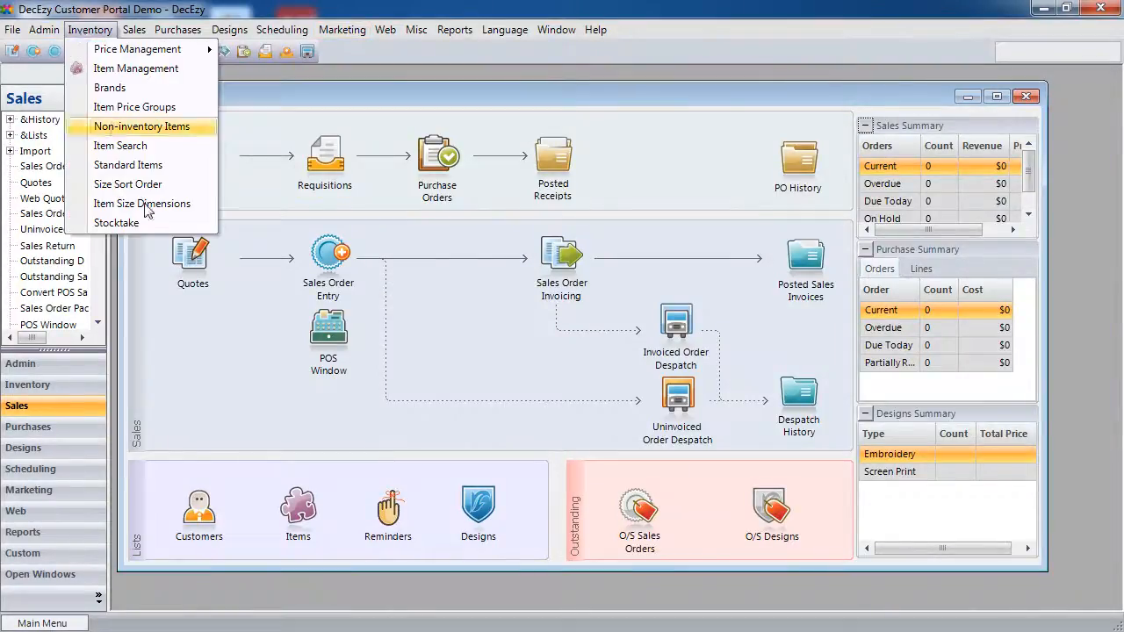
- In Standard Items, view the photos of Mens Polo, Mens Pants, Mechanic Gloves and Trousers
{"action": "left_click", "coordinate": [139, 165]}
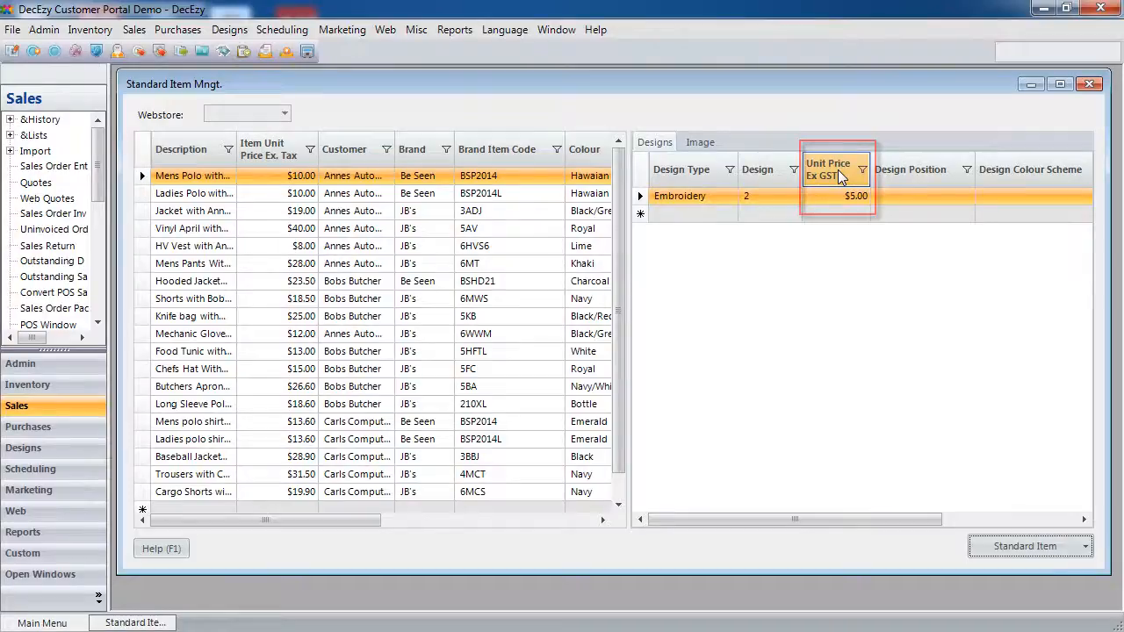
{"action": "left_click", "coordinate": [700, 142]}
{"action": "left_click", "coordinate": [280, 264]}
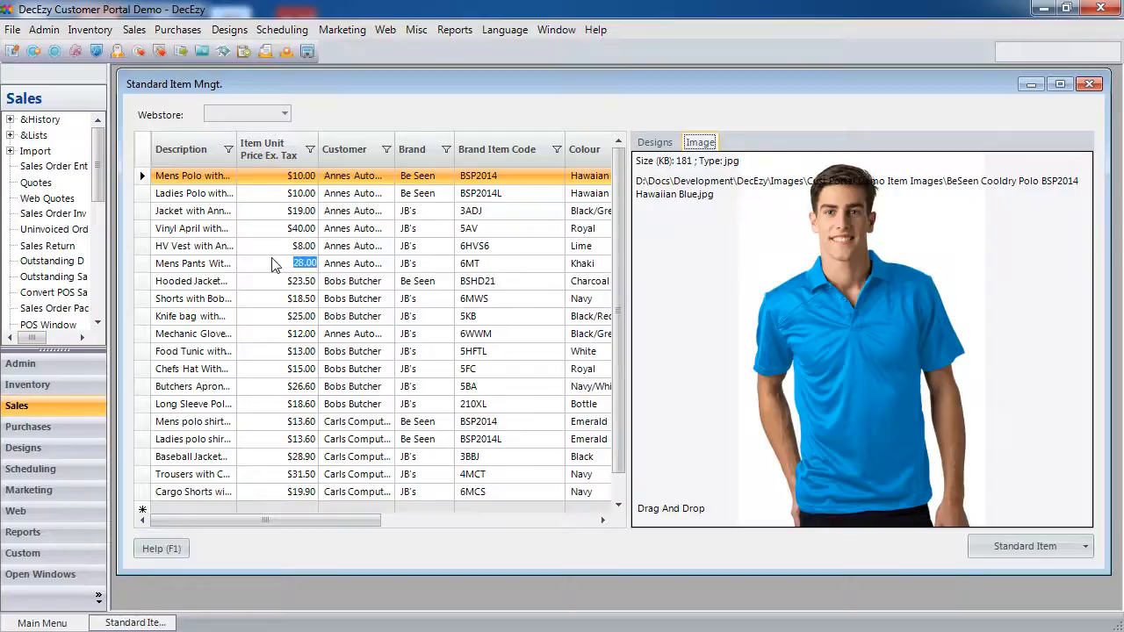
{"action": "left_click", "coordinate": [279, 335]}
{"action": "left_click", "coordinate": [285, 477]}
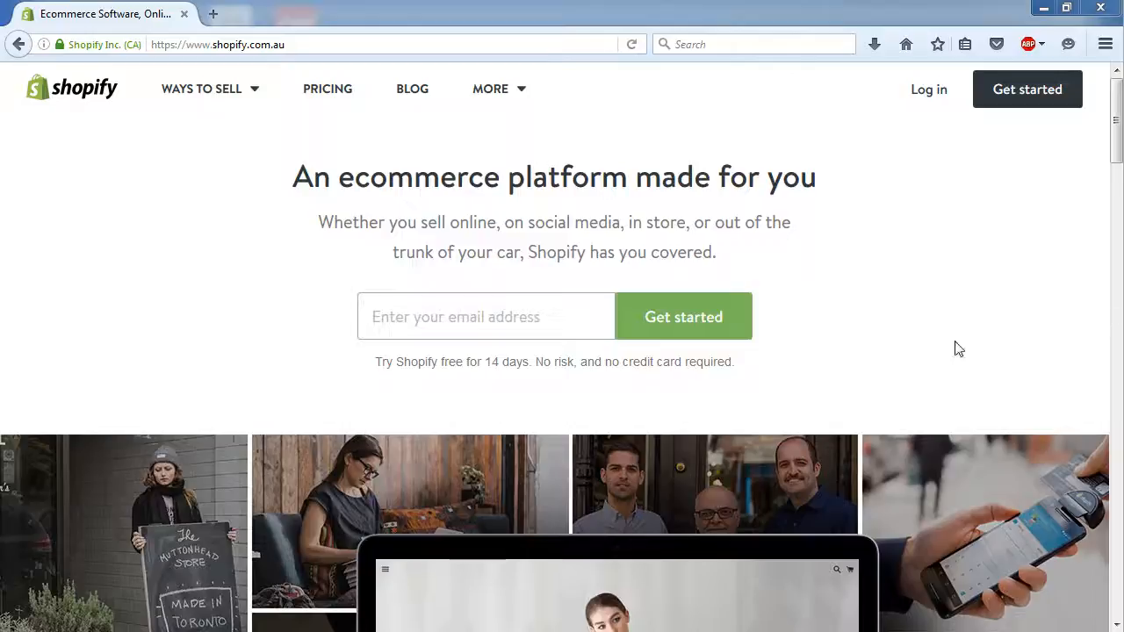
- Enter the signup e-mail address and start the Shopify free trial
{"action": "left_click", "coordinate": [501, 321]}
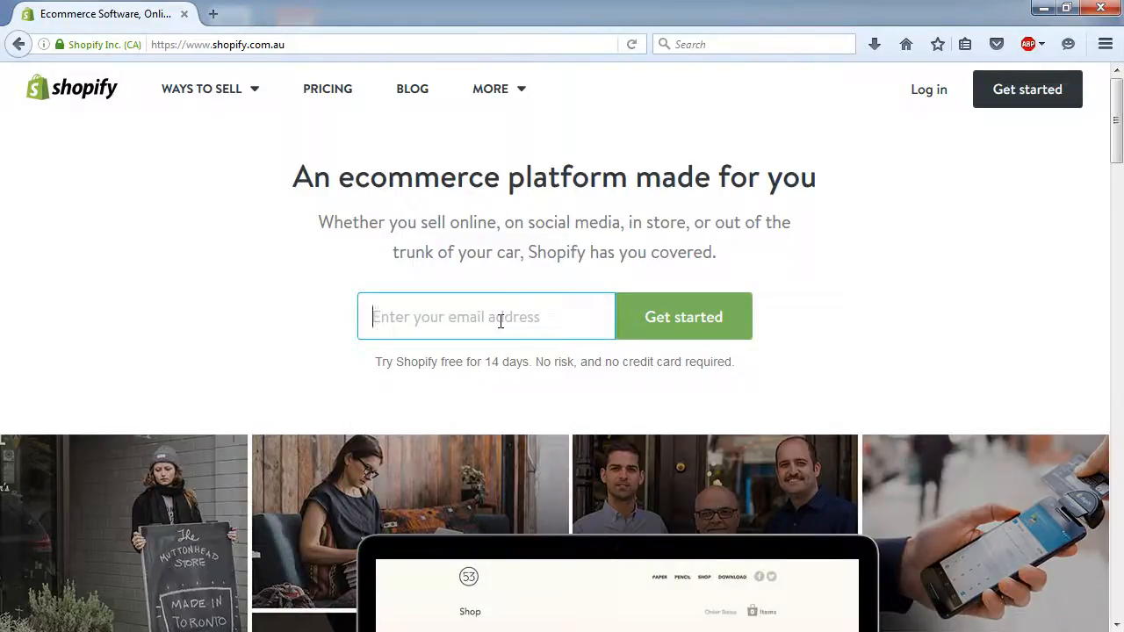
{"action": "type", "text": "shopify"}
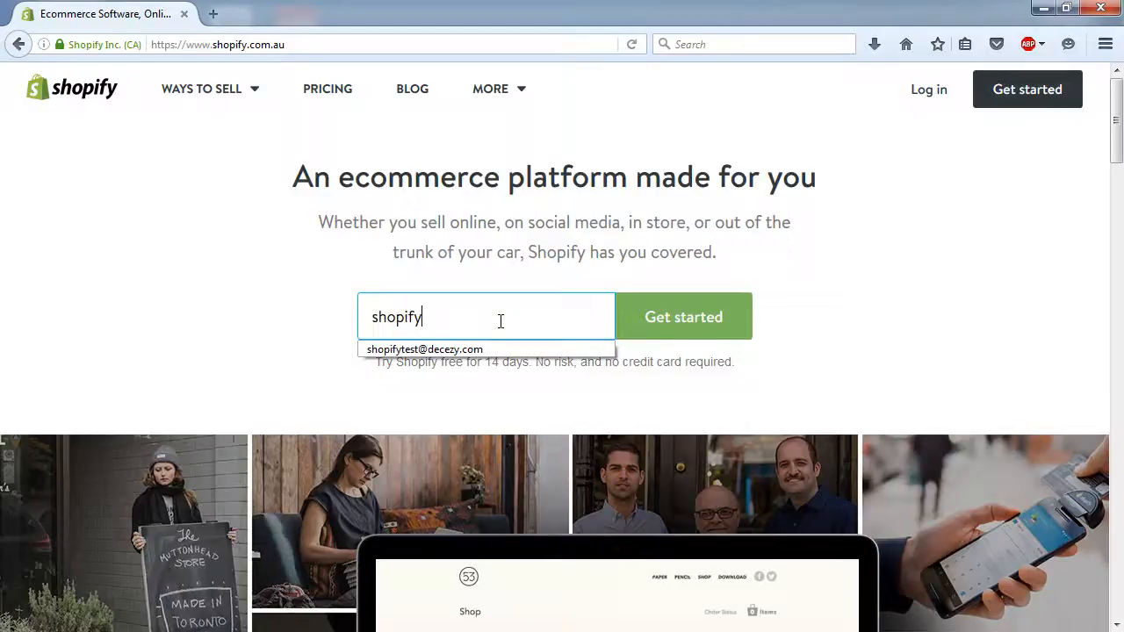
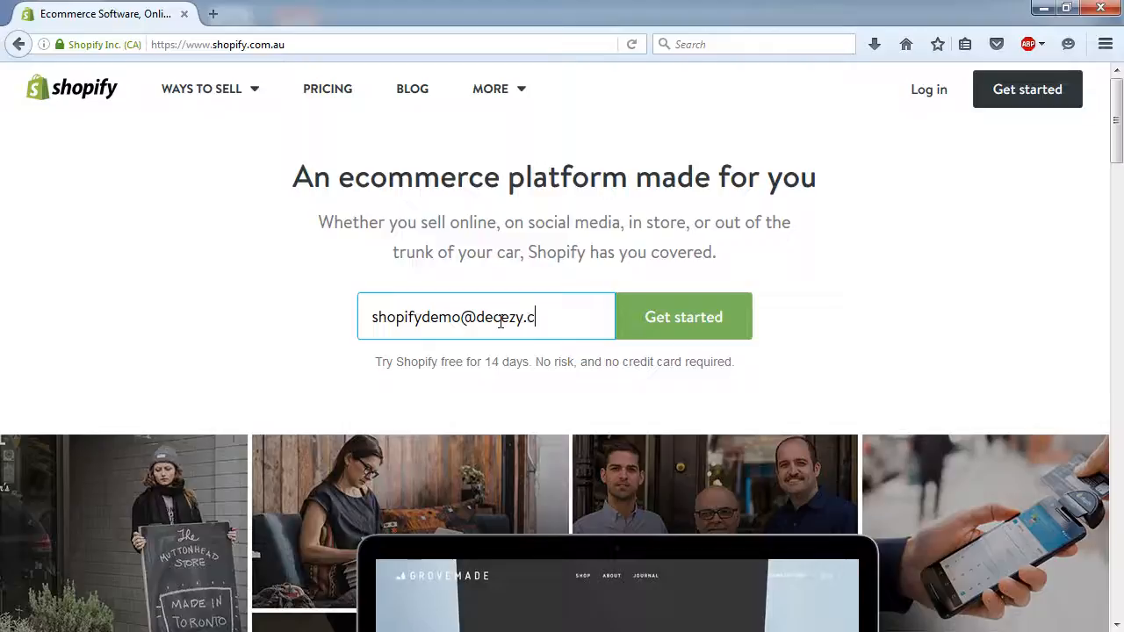
{"action": "left_click", "coordinate": [713, 318]}
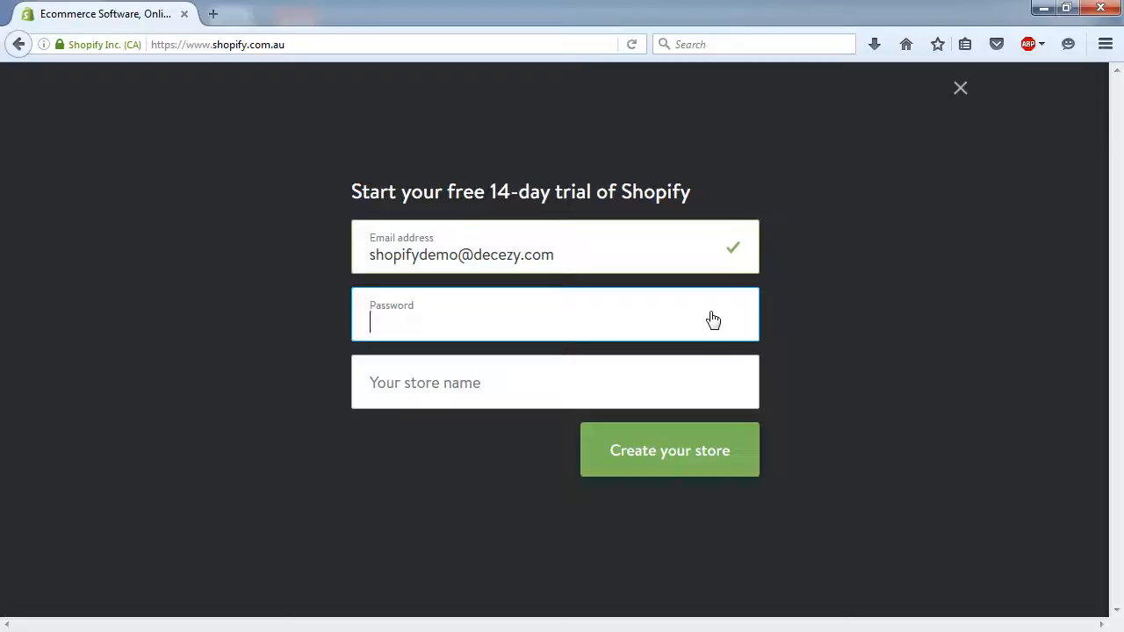
- Set a password and store name 'Customer Portal Demo', create the store, and save the login
{"action": "type", "text": "••••••••••"}
{"action": "key", "text": "Tab"}
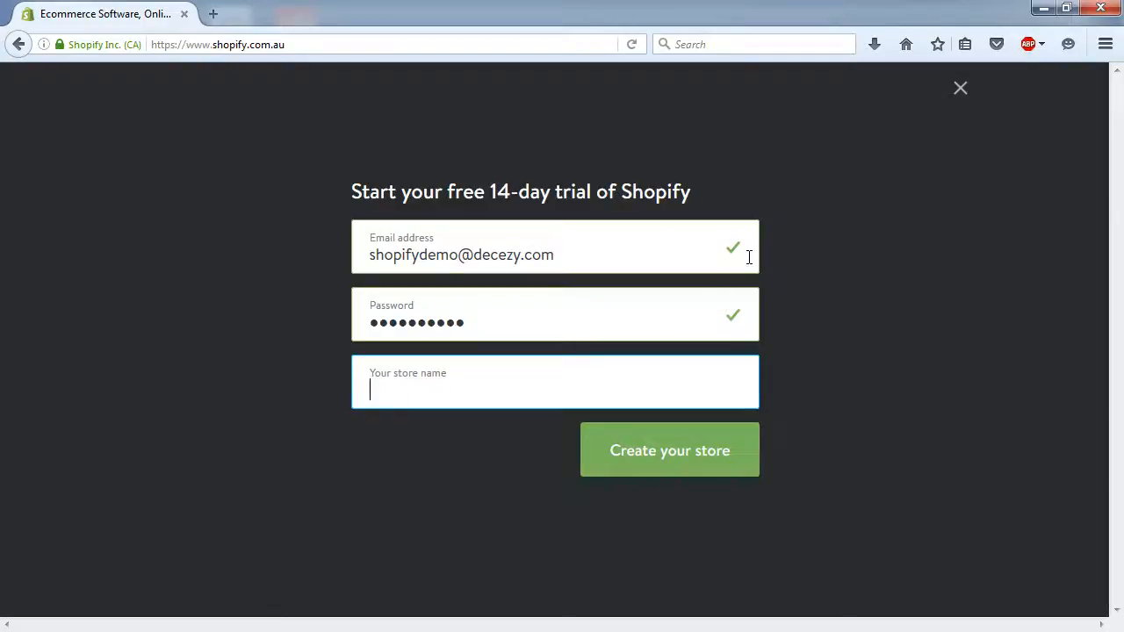
{"action": "type", "text": "Customer Porta"}
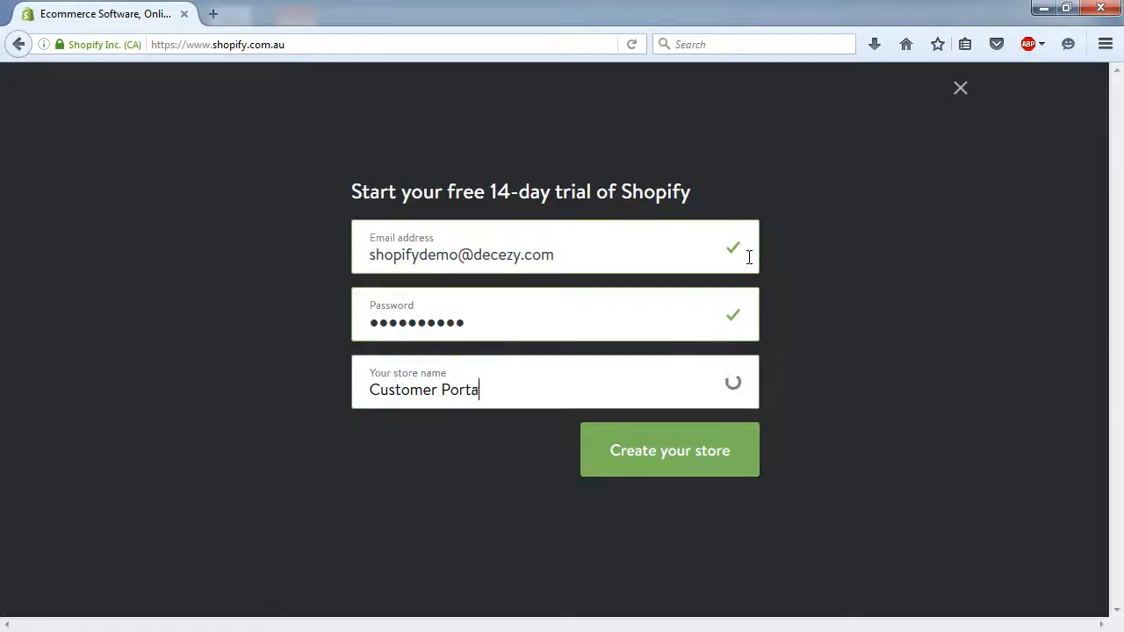
{"action": "type", "text": "l Demo"}
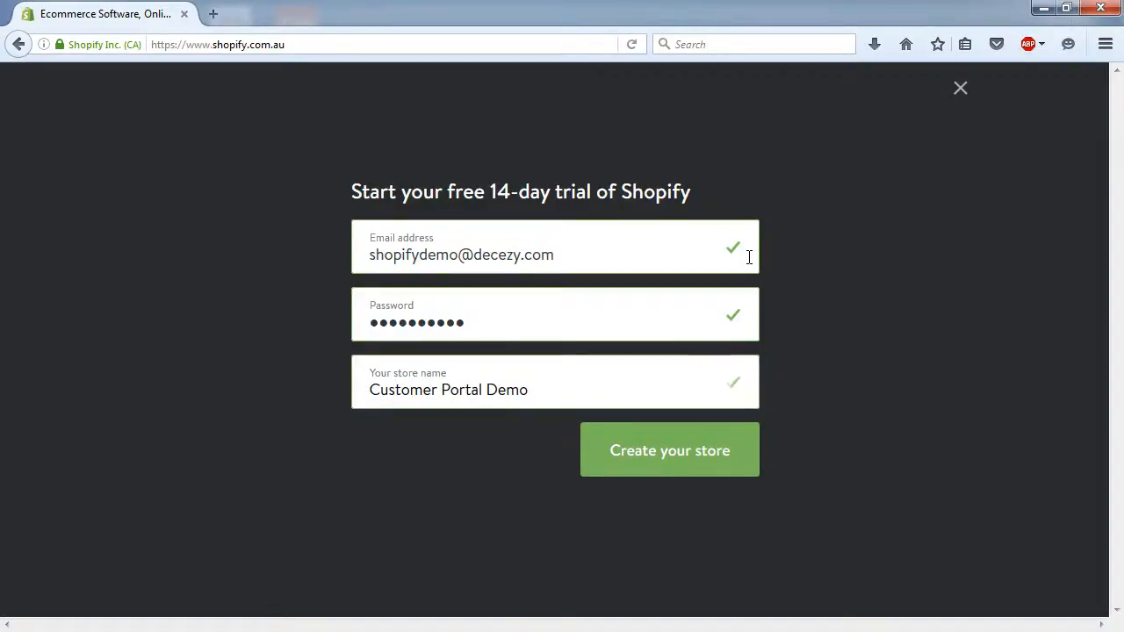
{"action": "left_click", "coordinate": [663, 456]}
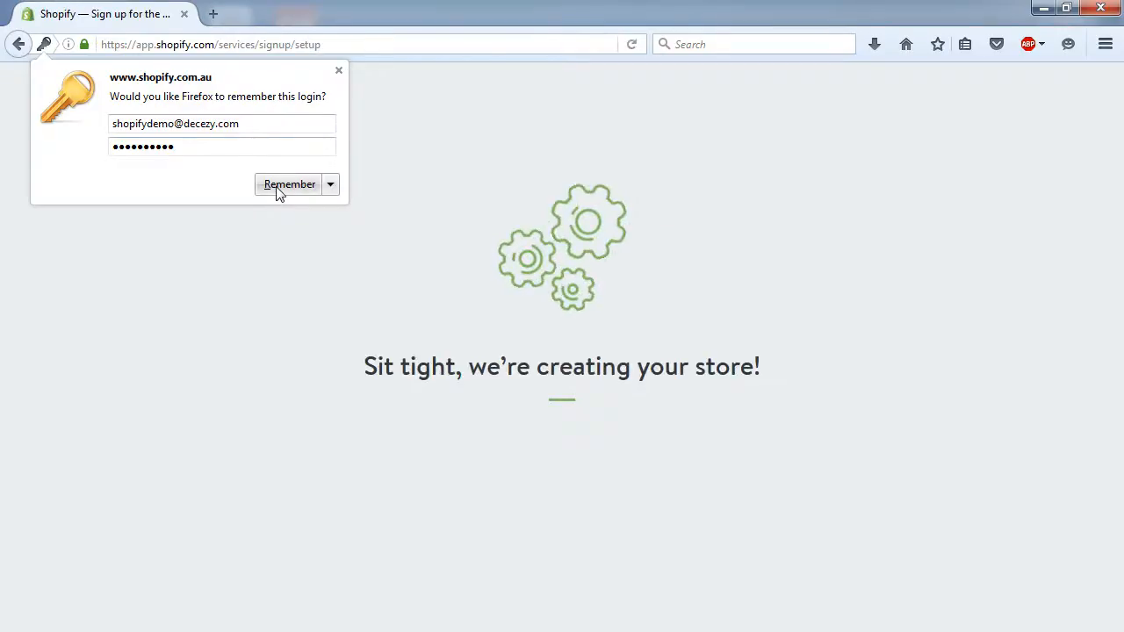
{"action": "left_click", "coordinate": [275, 187]}
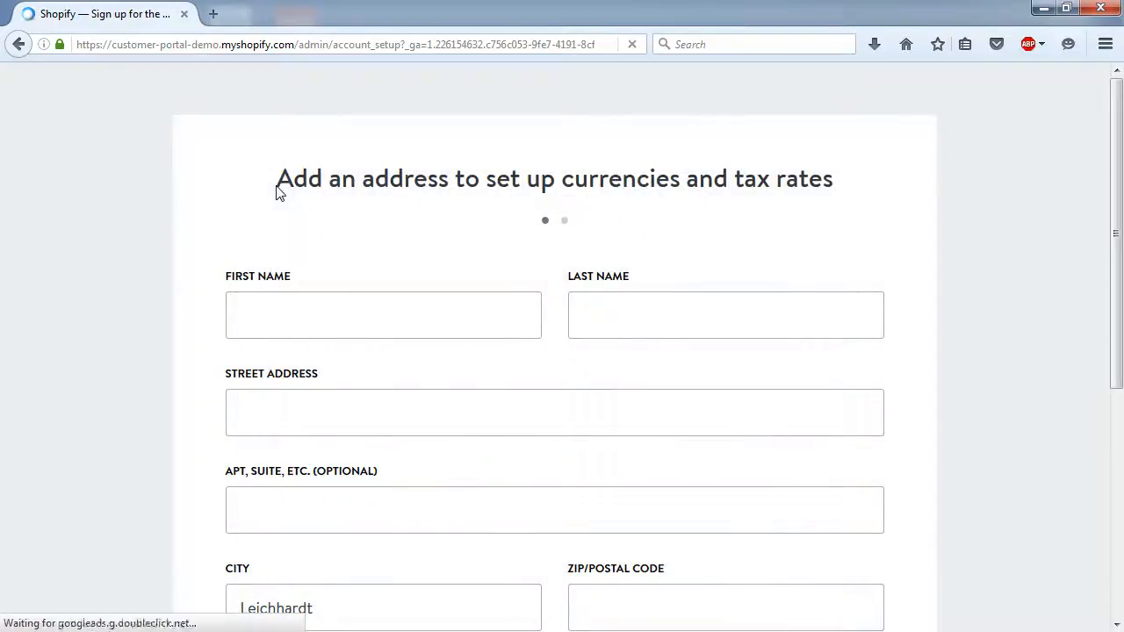
- Fill in the first name from autofill and enter the last name
{"action": "left_click", "coordinate": [308, 325]}
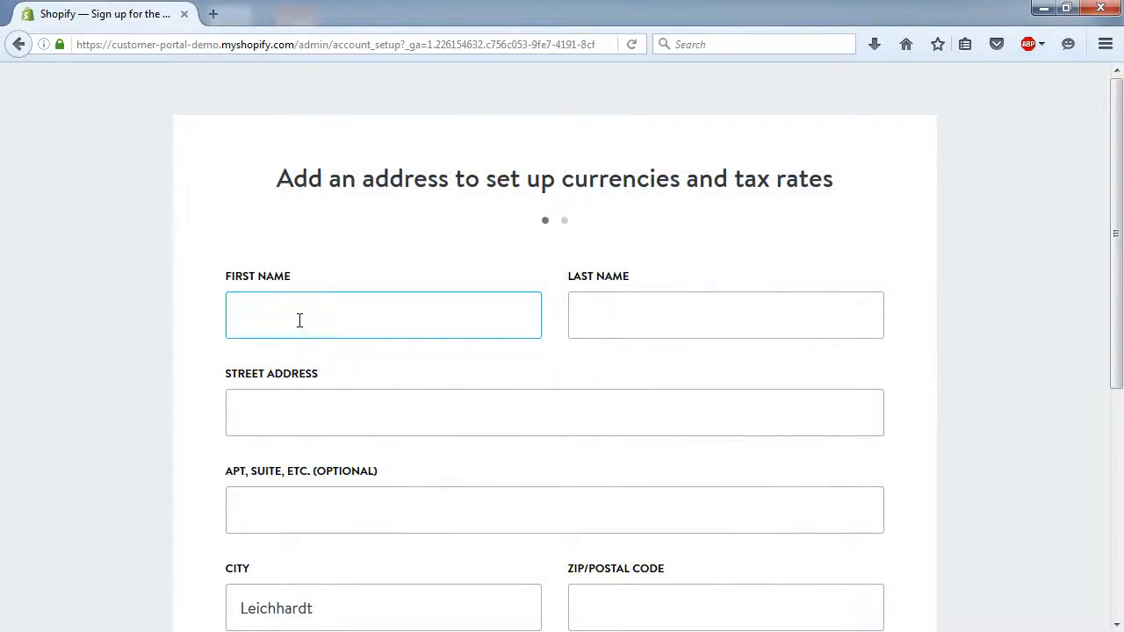
{"action": "left_click", "coordinate": [390, 326]}
{"action": "key", "text": "Down"}
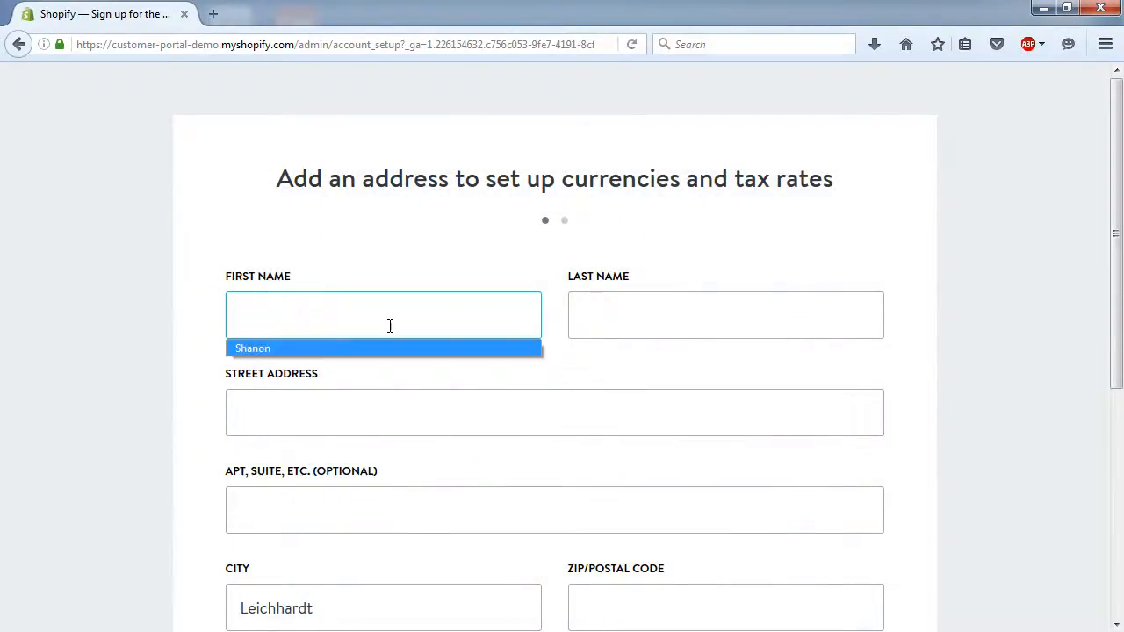
{"action": "key", "text": "Tab"}
{"action": "type", "text": "Mulley"}
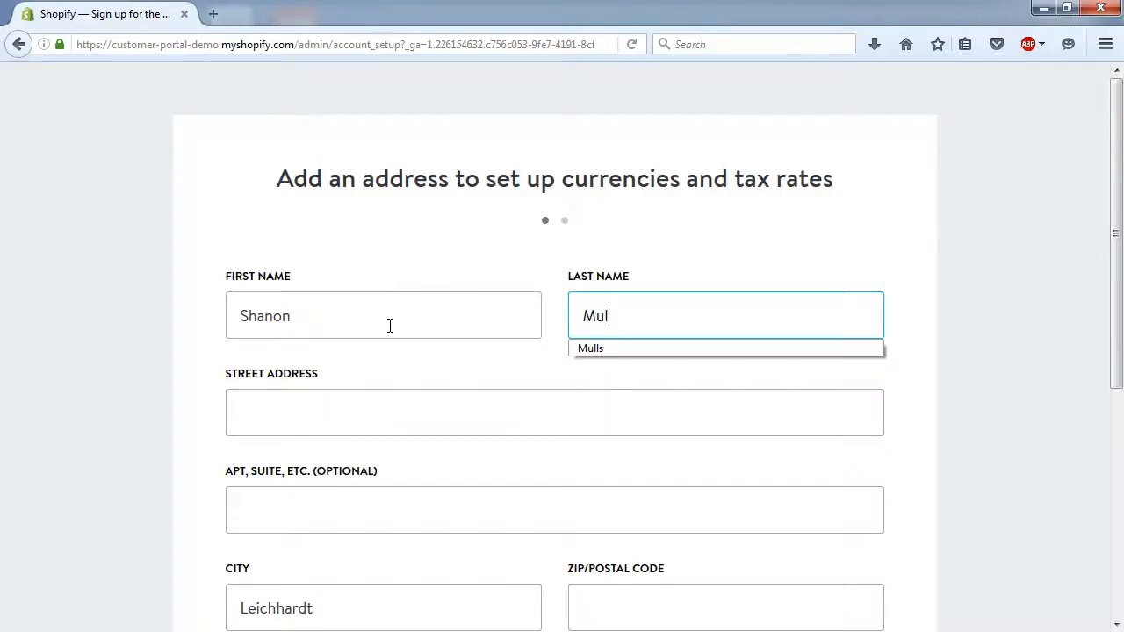
{"action": "key", "text": "Tab"}
{"action": "scroll", "coordinate": [254, 401], "scroll_direction": "down", "scroll_amount": 5}
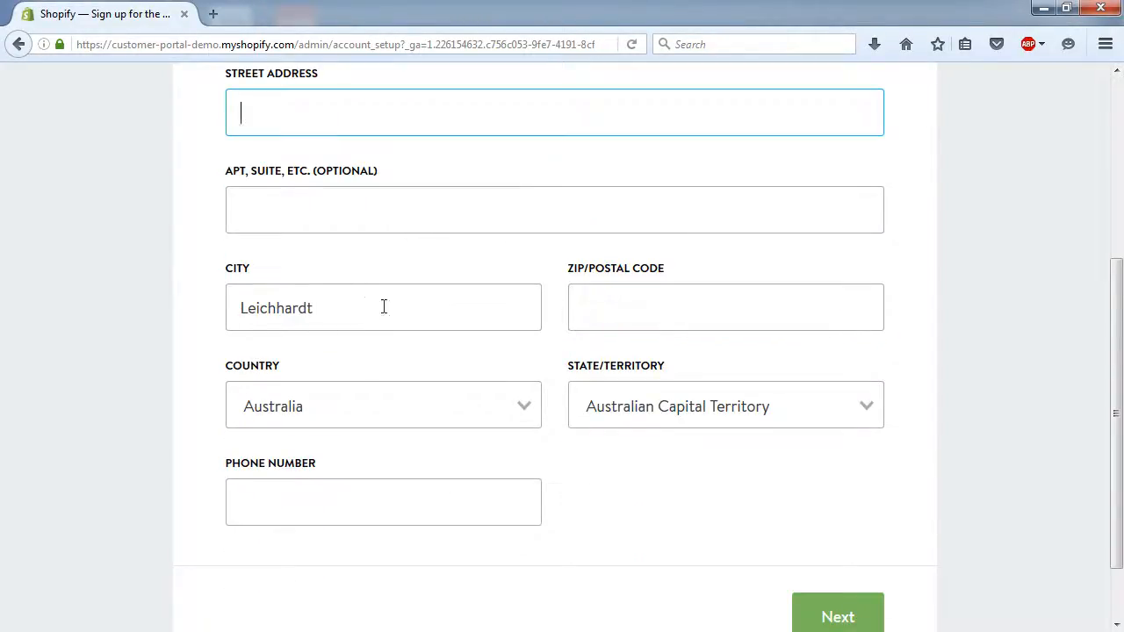
- Set city Sydney, postal code 2000 and state New South Wales, then submit the address
{"action": "left_click_drag", "start_coordinate": [384, 307], "coordinate": [226, 290]}
{"action": "type", "text": "Sydney"}
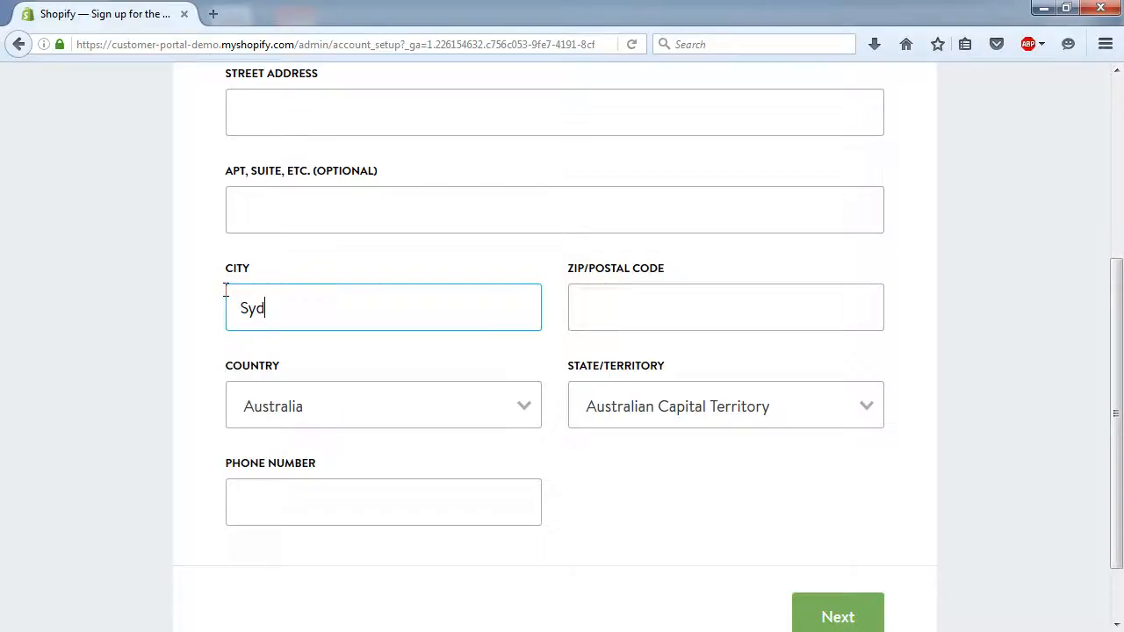
{"action": "key", "text": "Tab"}
{"action": "type", "text": "2000"}
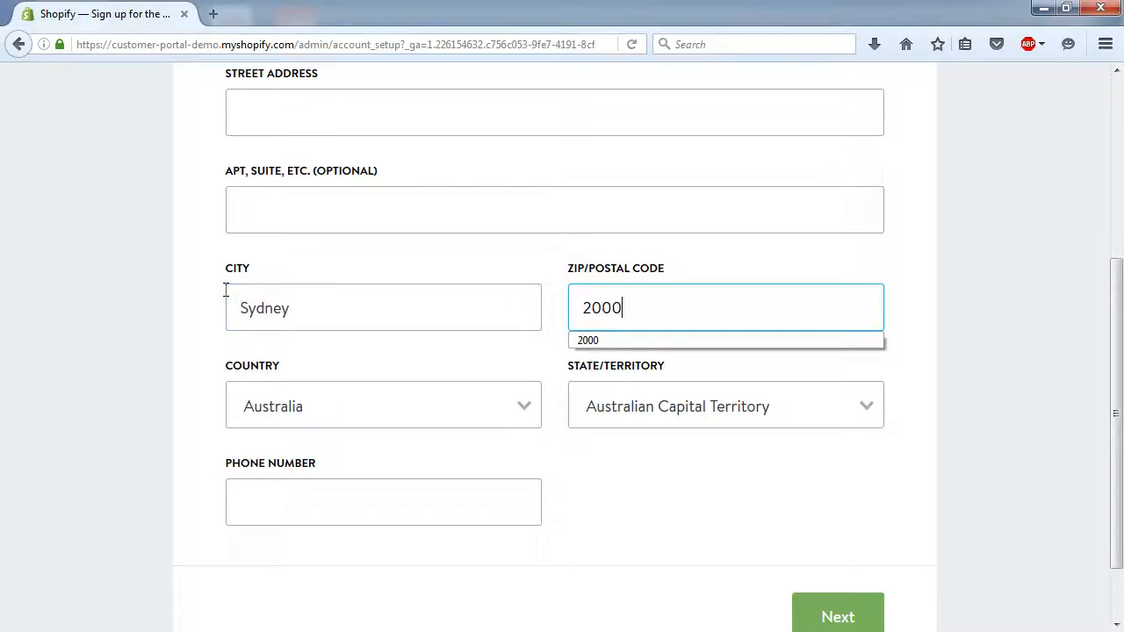
{"action": "key", "text": "Tab"}
{"action": "key", "text": "Tab"}
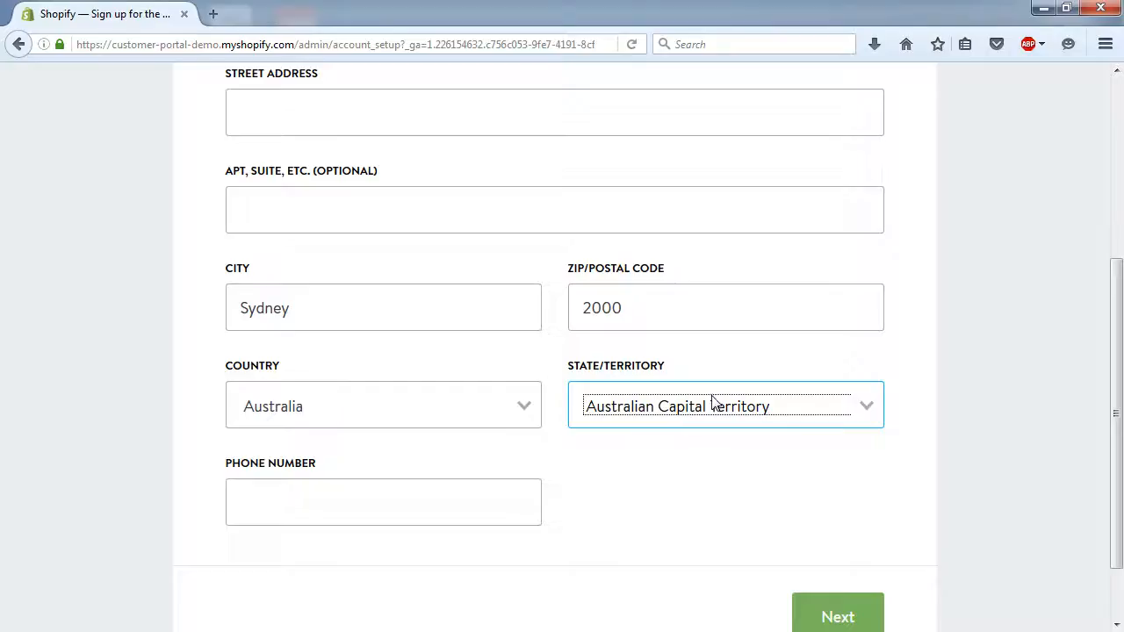
{"action": "key", "text": "Down"}
{"action": "key", "text": "Tab"}
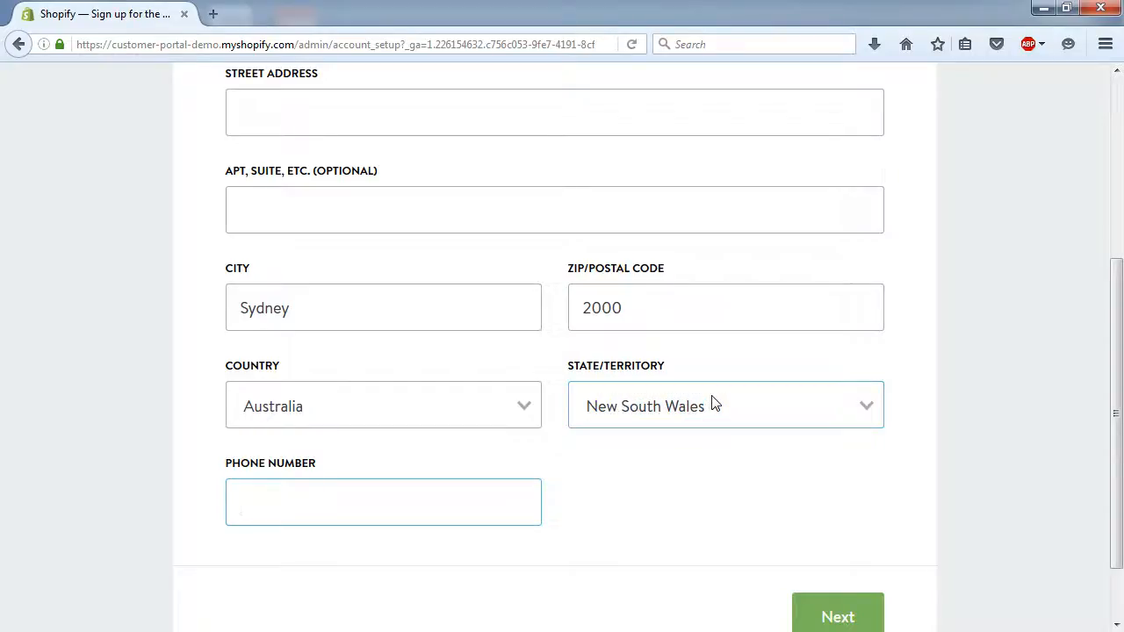
{"action": "scroll", "coordinate": [714, 402], "scroll_direction": "down", "scroll_amount": 2}
{"action": "left_click", "coordinate": [841, 536]}
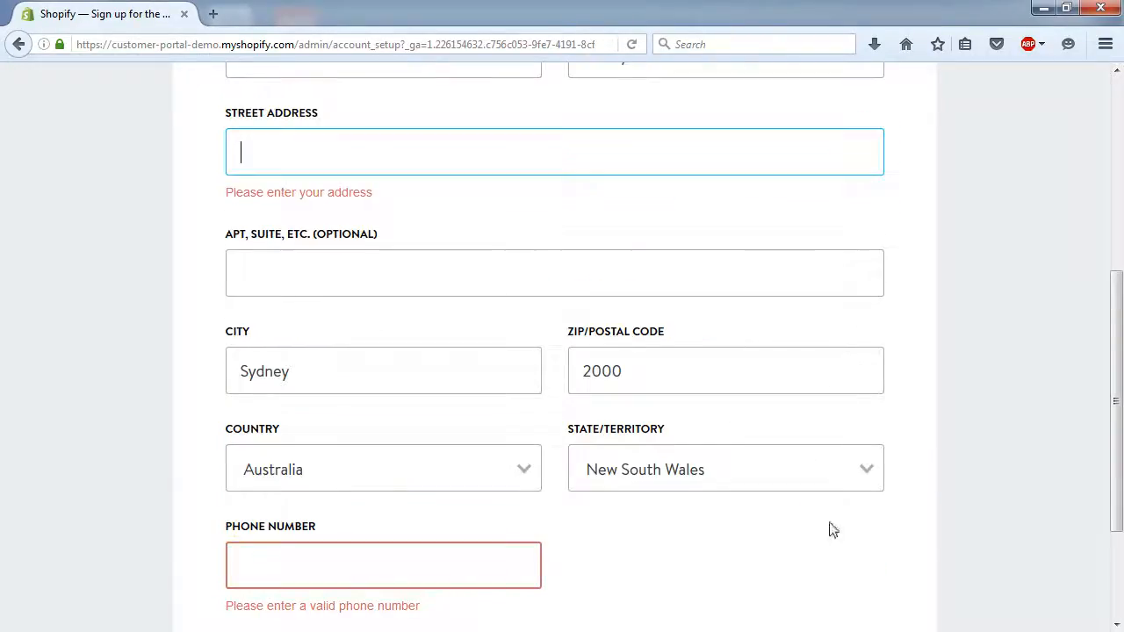
- Fill the street address from a saved suggestion, enter the phone number, and continue
{"action": "left_click", "coordinate": [280, 150]}
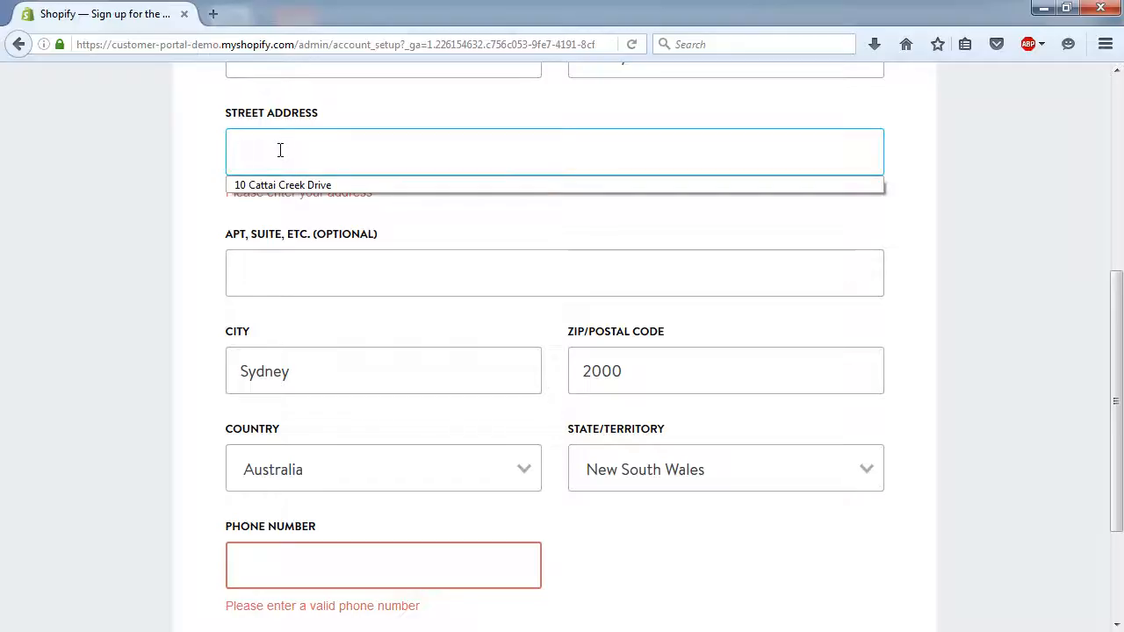
{"action": "key", "text": "Down"}
{"action": "key", "text": "Tab"}
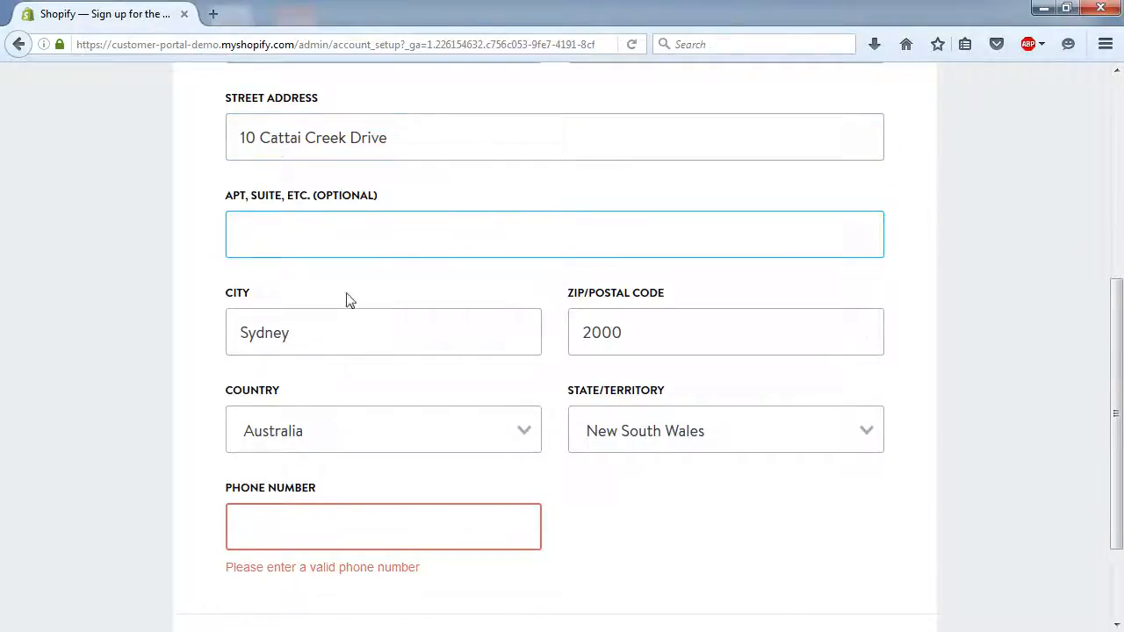
{"action": "scroll", "coordinate": [346, 298], "scroll_direction": "down", "scroll_amount": 2}
{"action": "left_click", "coordinate": [302, 426]}
{"action": "type", "text": "99999999"}
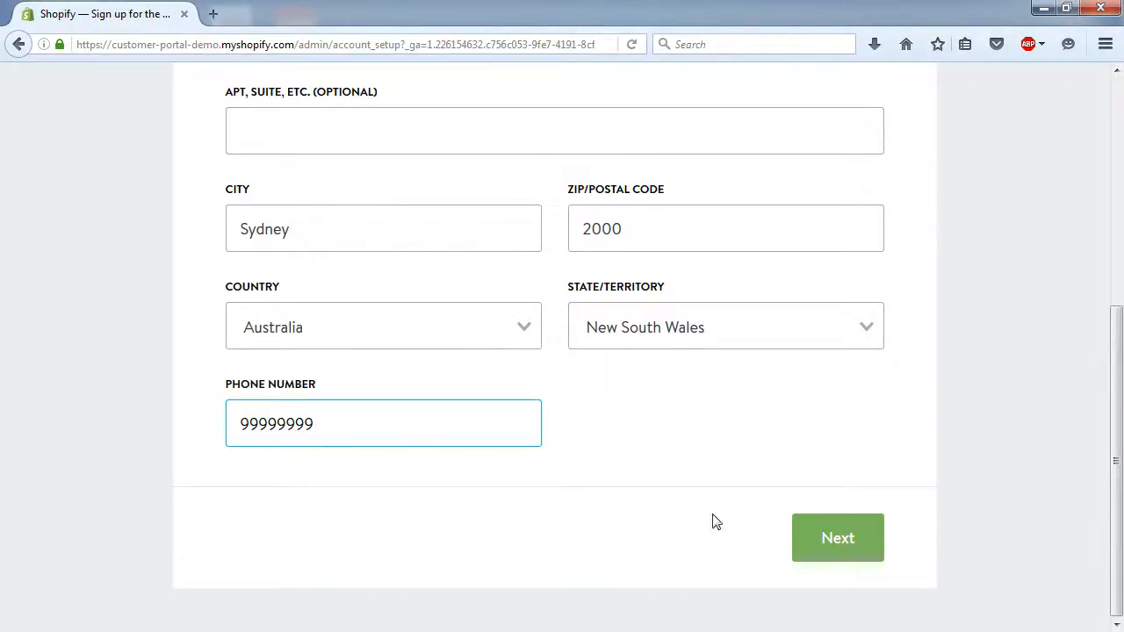
{"action": "left_click", "coordinate": [856, 539]}
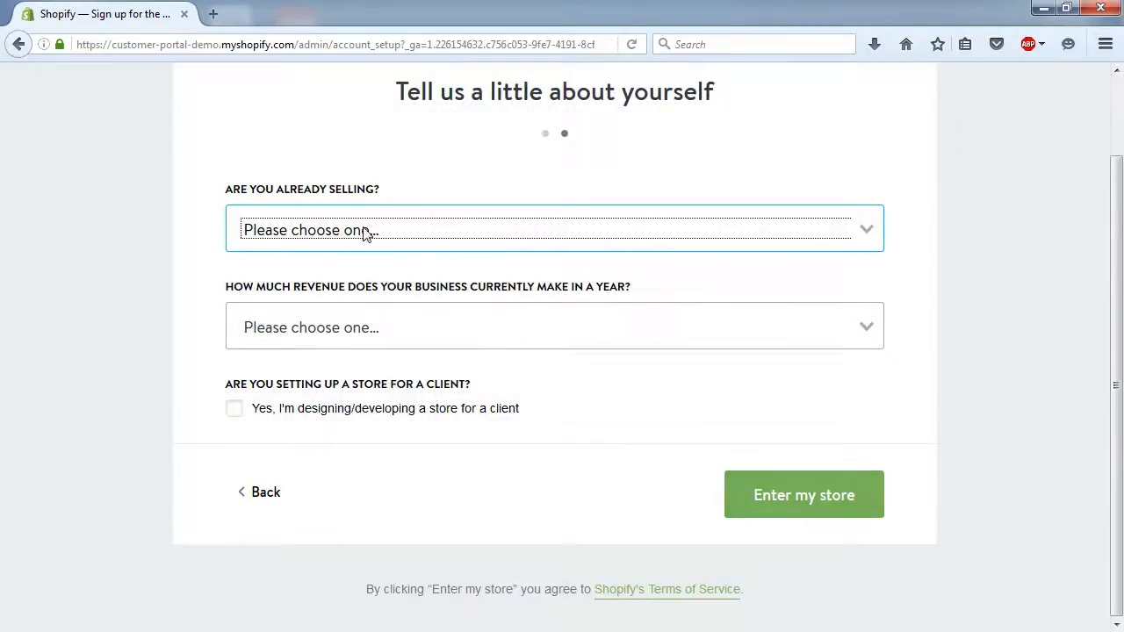
- Answer 'I'm just playing around' with '$0 (I'm just getting started)' revenue and enter the store
{"action": "left_click", "coordinate": [362, 234]}
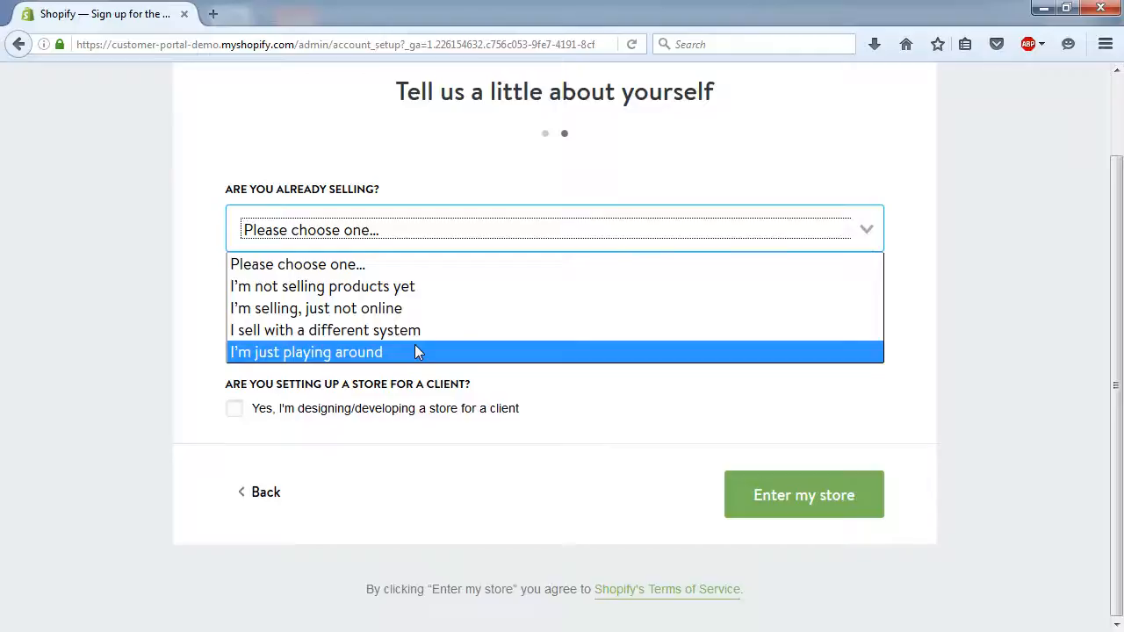
{"action": "left_click", "coordinate": [413, 350]}
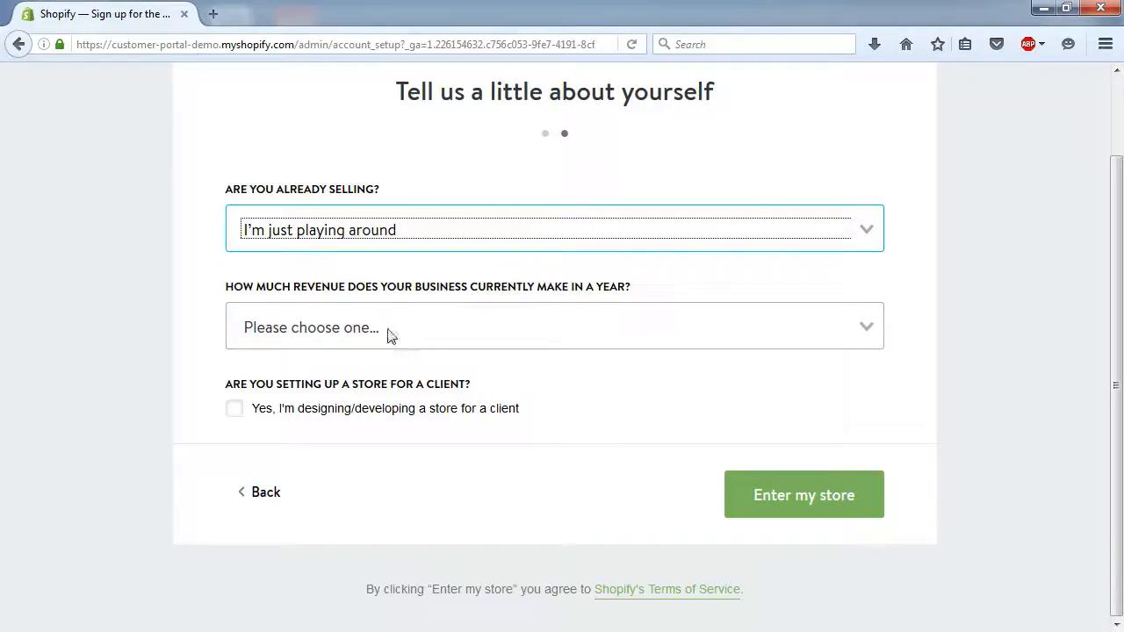
{"action": "left_click", "coordinate": [439, 330]}
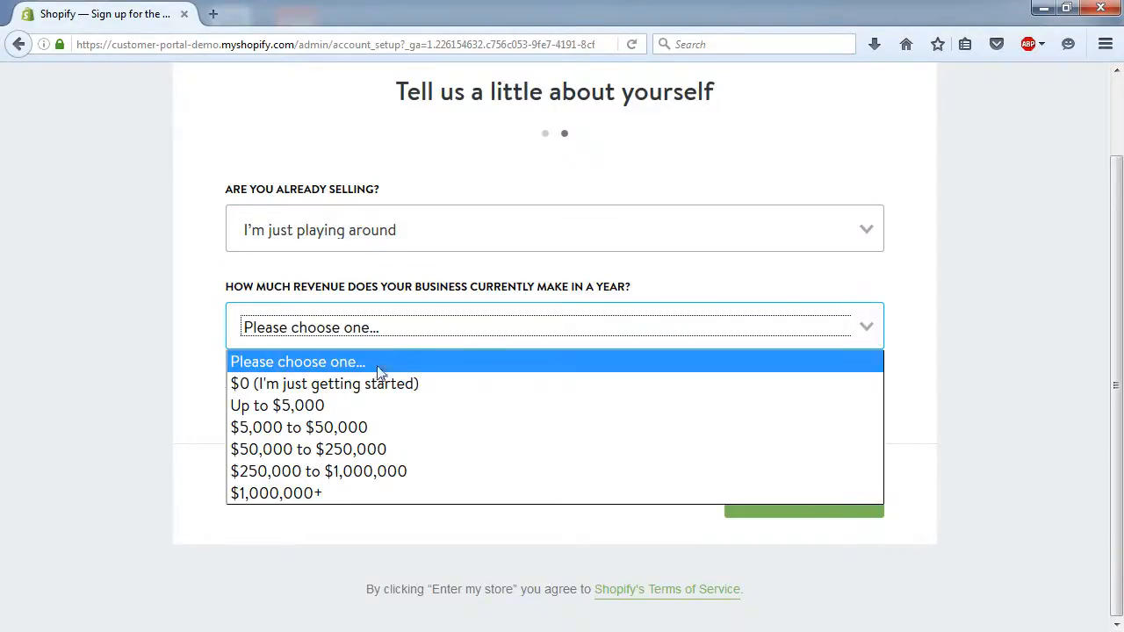
{"action": "left_click", "coordinate": [368, 392]}
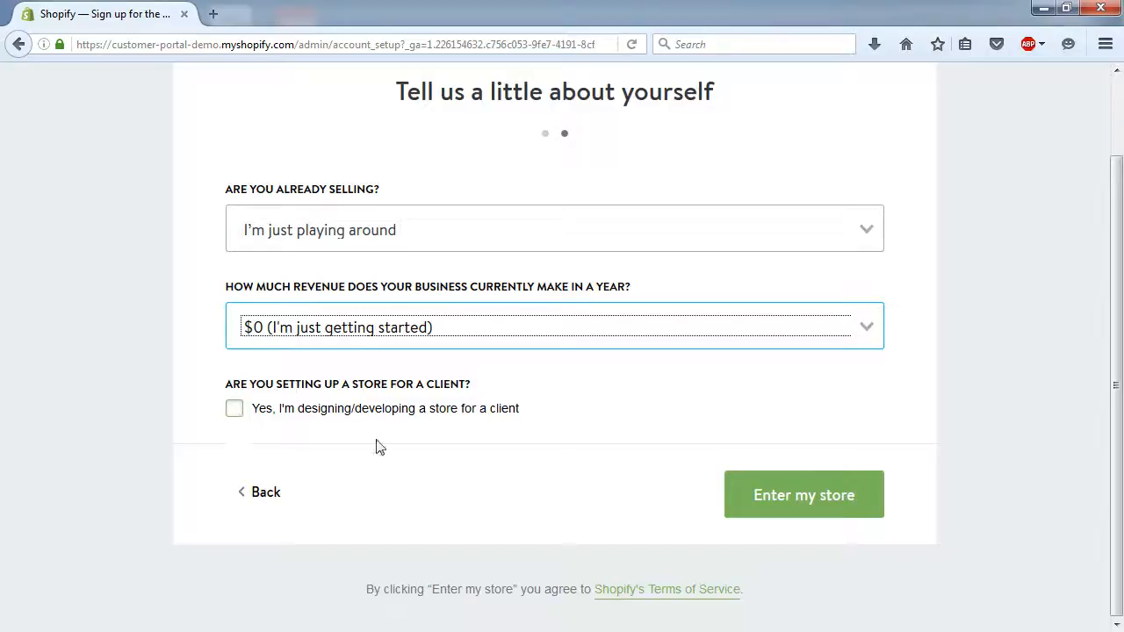
{"action": "left_click", "coordinate": [806, 498]}
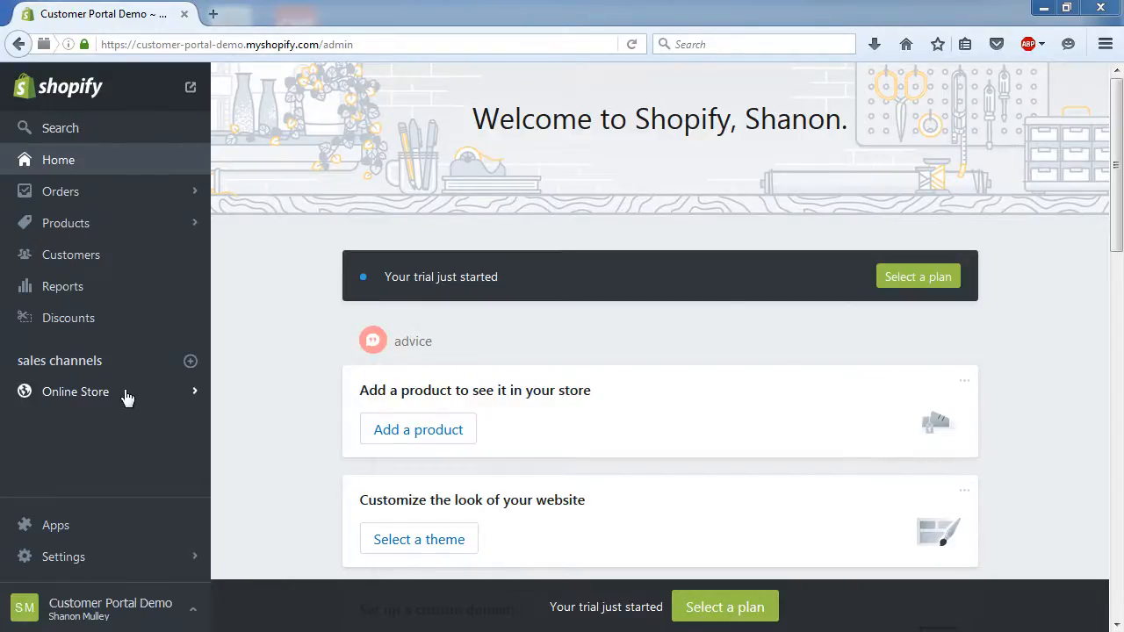
- Upload theme_export__supply_CustGroups.zip from D:\Shopify on the Online Store Themes page
{"action": "left_click", "coordinate": [98, 397]}
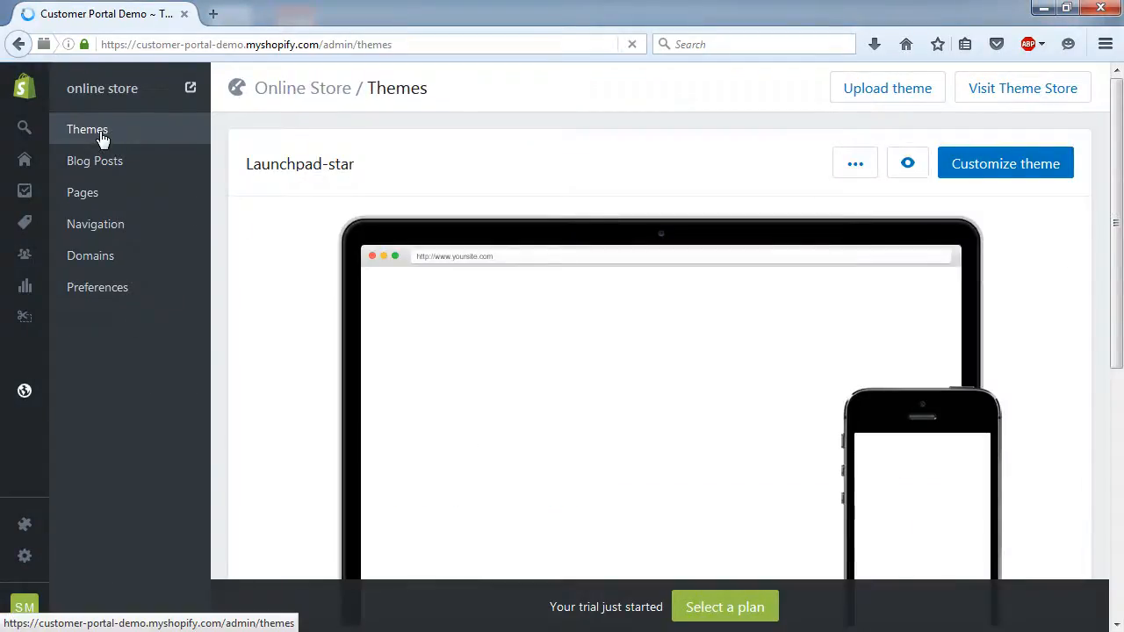
{"action": "left_click", "coordinate": [921, 90]}
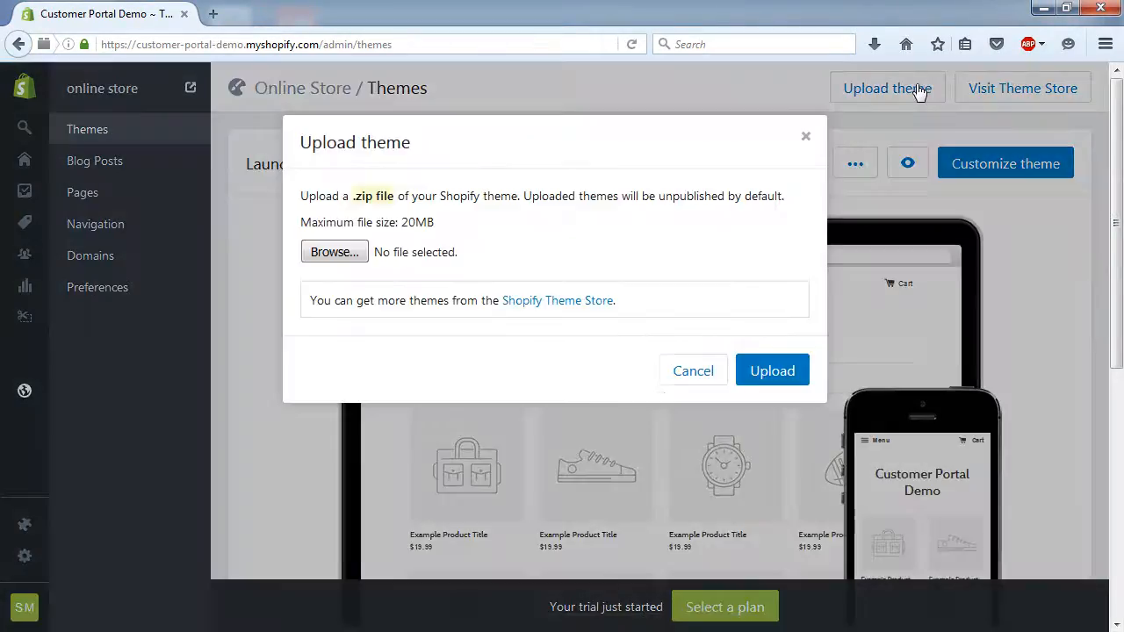
{"action": "left_click", "coordinate": [335, 253]}
{"action": "left_click", "coordinate": [572, 35]}
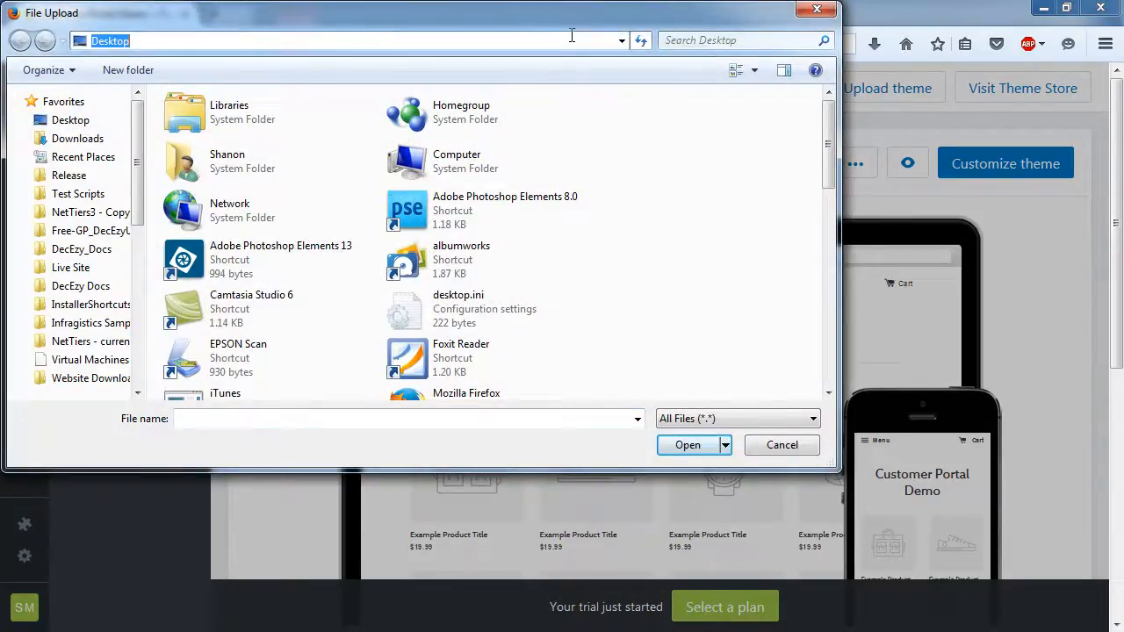
{"action": "type", "text": "D"}
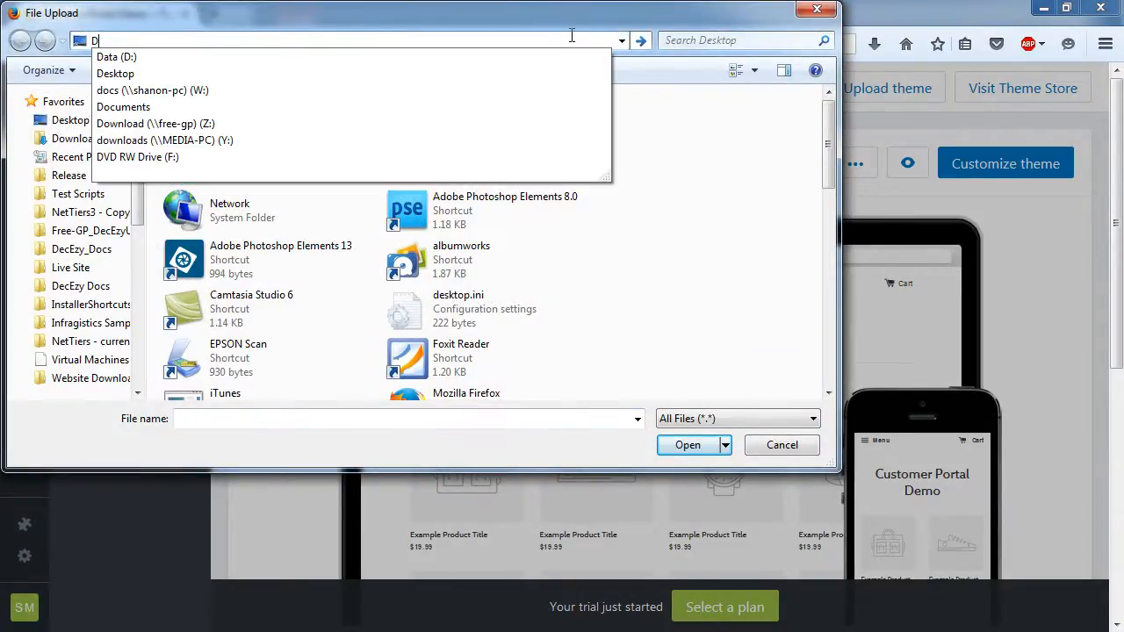
{"action": "type", "text": ":\\sho"}
{"action": "key", "text": "Return"}
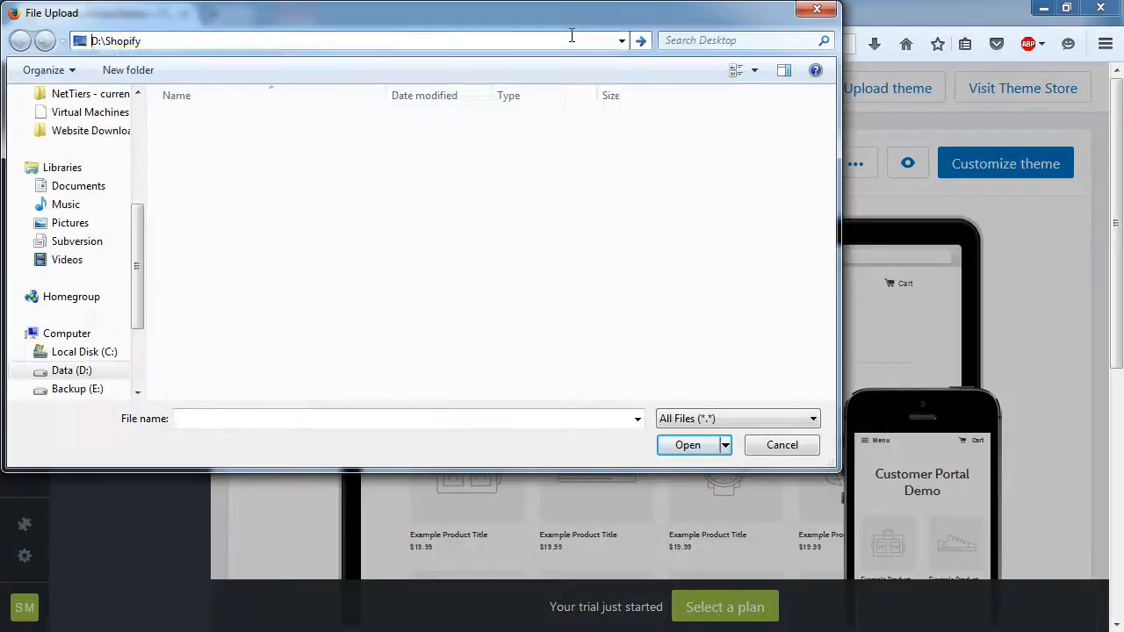
{"action": "left_click", "coordinate": [269, 123]}
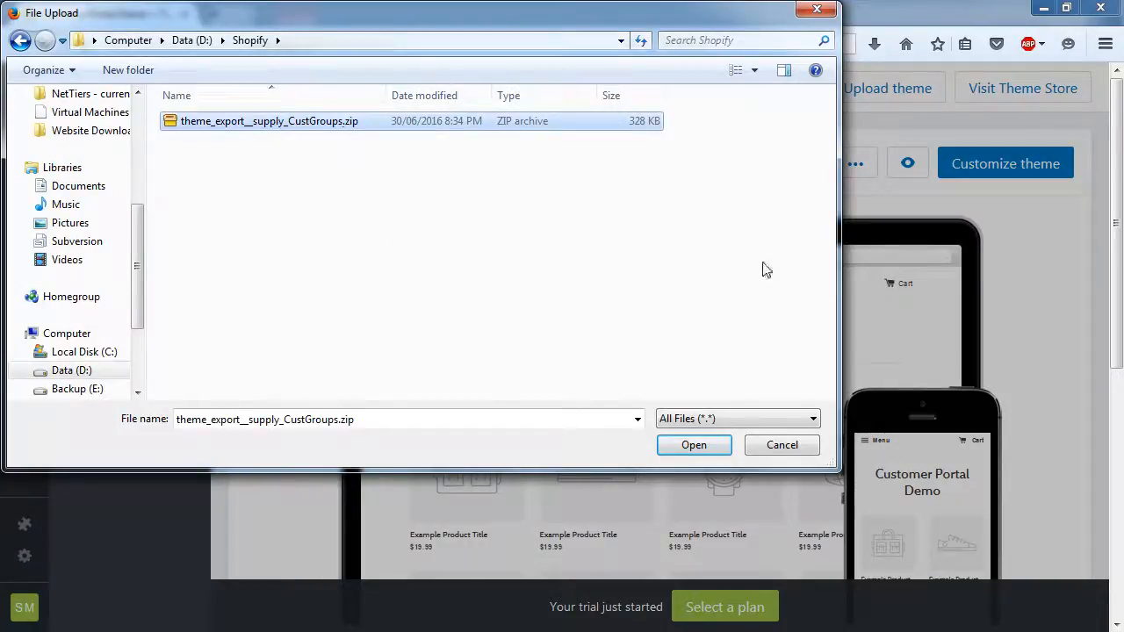
{"action": "left_click", "coordinate": [692, 445]}
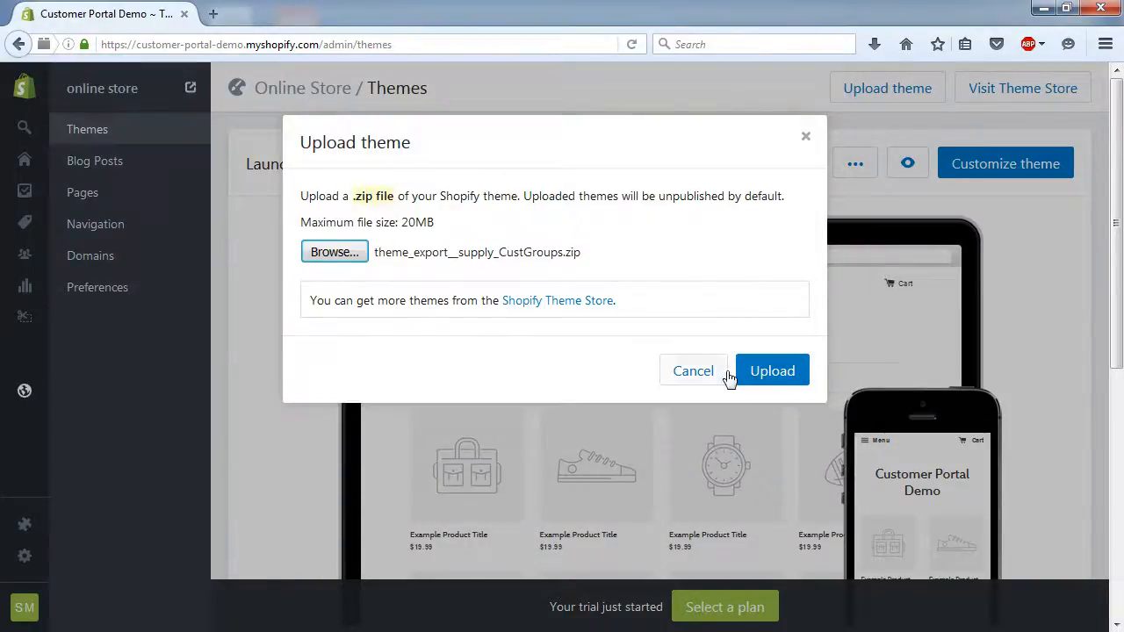
{"action": "left_click", "coordinate": [773, 372]}
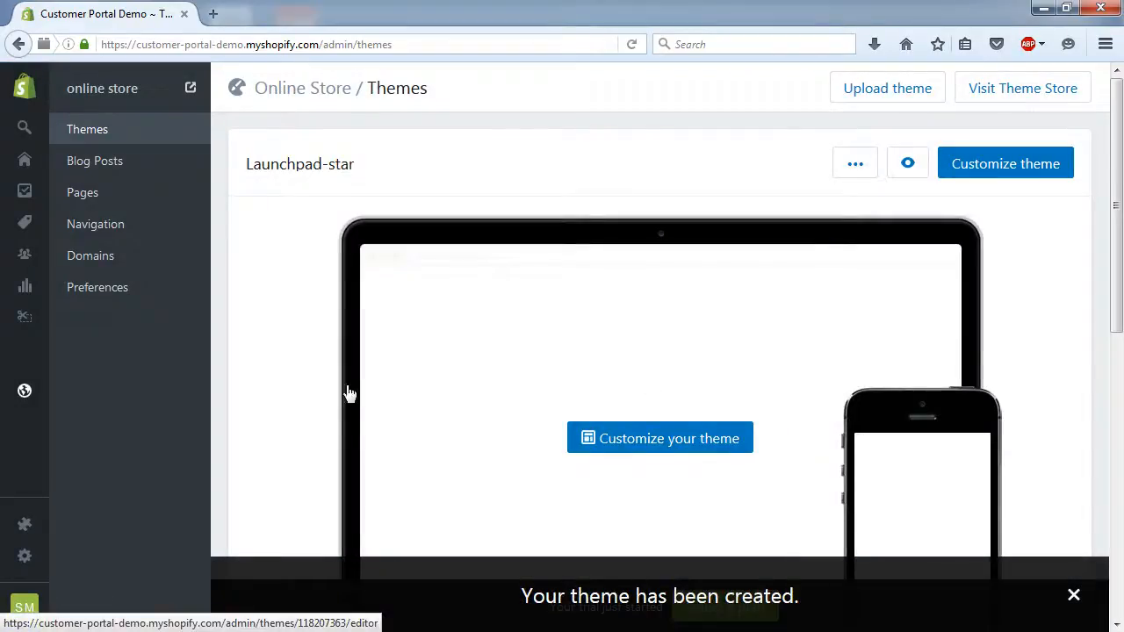
- Publish Theme-export-supply-custgroups, replacing Launchpad-star as the live theme
{"action": "scroll", "coordinate": [307, 402], "scroll_direction": "down", "scroll_amount": 2}
{"action": "scroll", "coordinate": [306, 402], "scroll_direction": "down", "scroll_amount": 8}
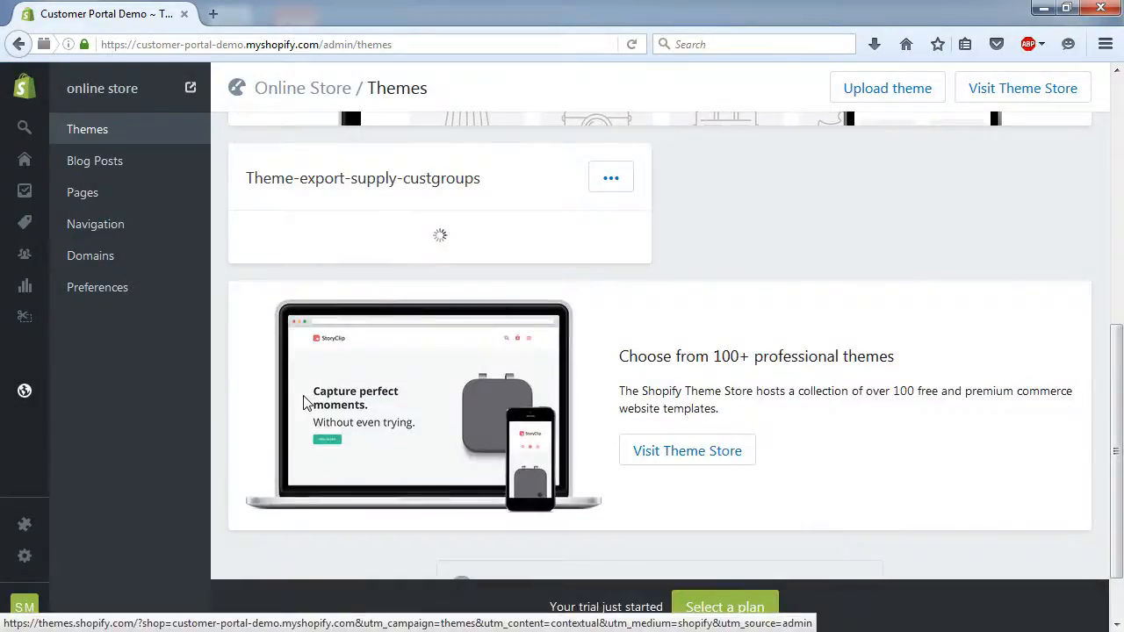
{"action": "scroll", "coordinate": [307, 400], "scroll_direction": "up", "scroll_amount": 1}
{"action": "scroll", "coordinate": [306, 402], "scroll_direction": "up", "scroll_amount": 1}
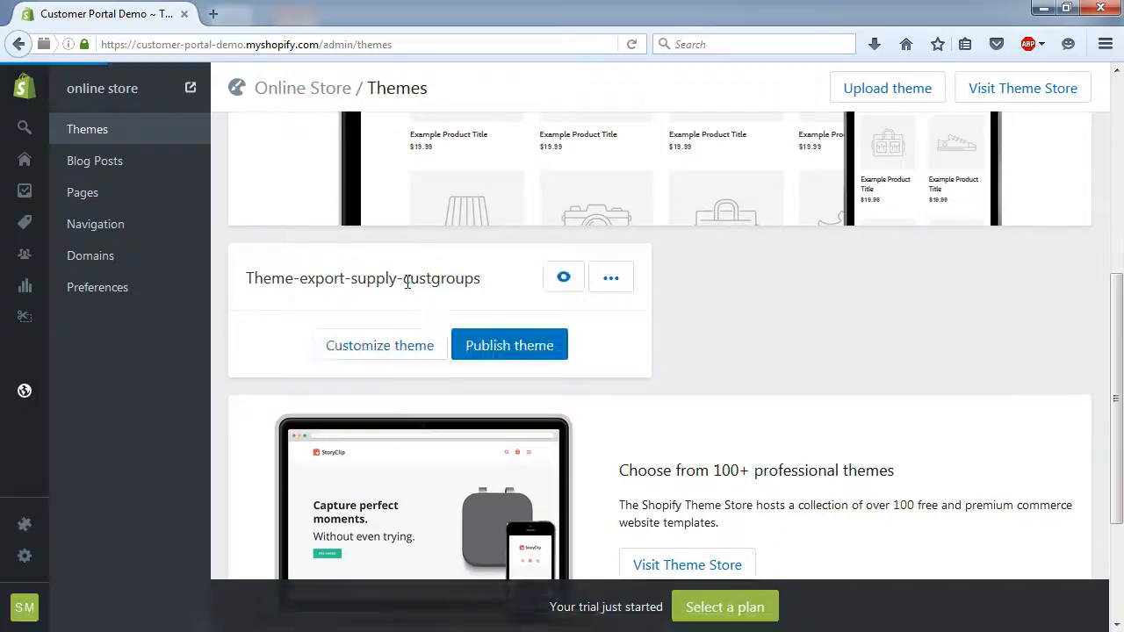
{"action": "left_click", "coordinate": [512, 351]}
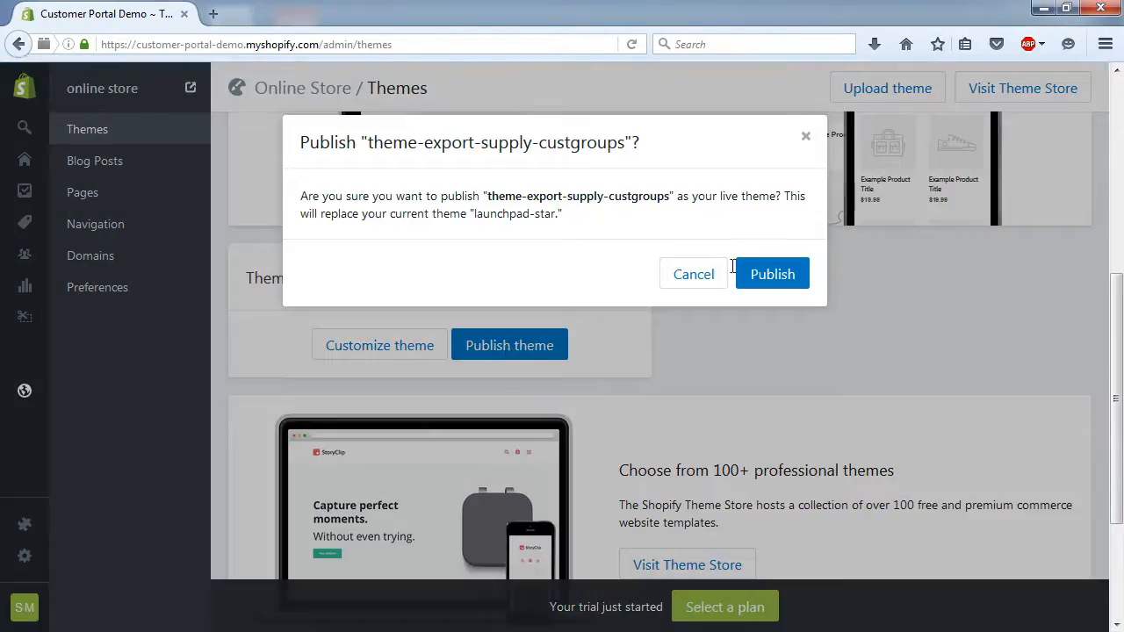
{"action": "left_click", "coordinate": [771, 275]}
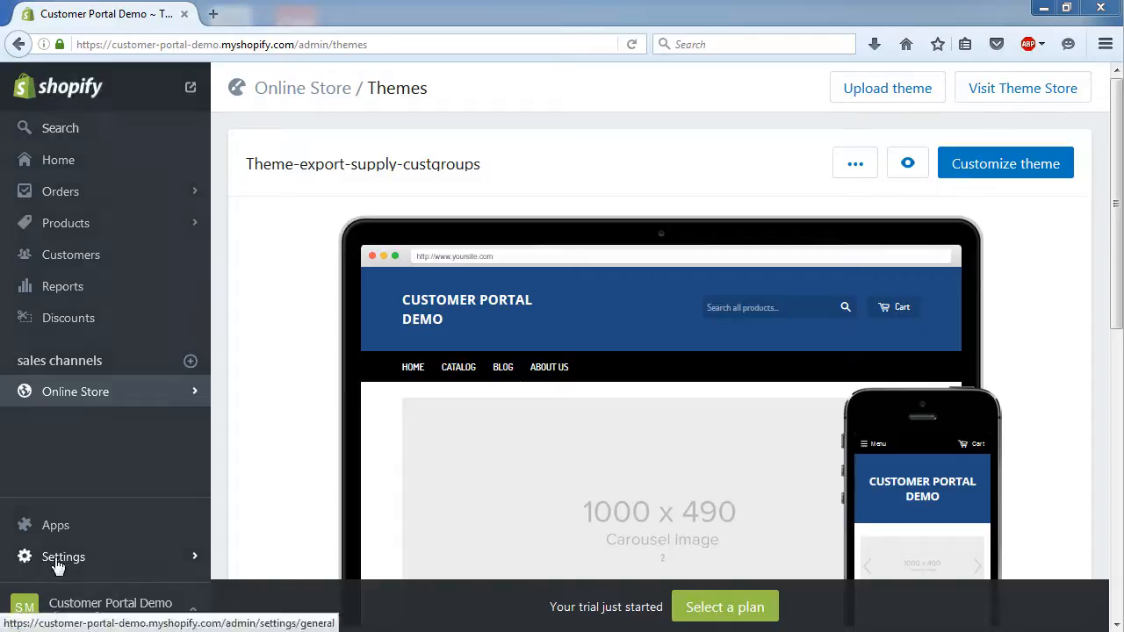
- Go to Settings > Payments and expand the Manual payments options
{"action": "left_click", "coordinate": [56, 565]}
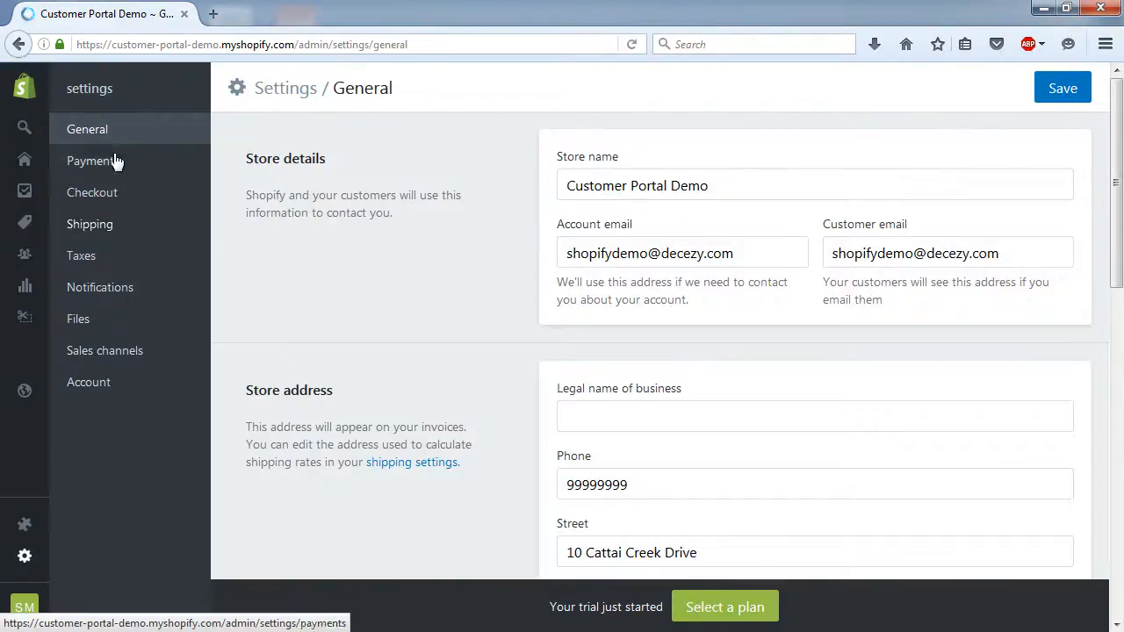
{"action": "left_click", "coordinate": [109, 165]}
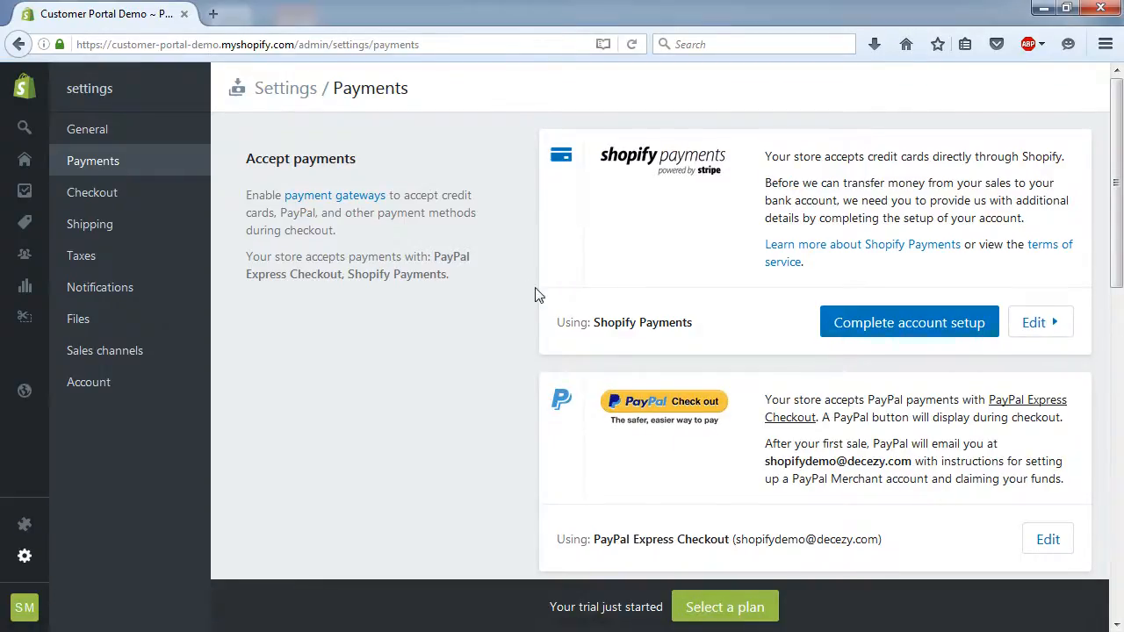
{"action": "scroll", "coordinate": [519, 290], "scroll_direction": "down", "scroll_amount": 7}
{"action": "scroll", "coordinate": [518, 296], "scroll_direction": "down", "scroll_amount": 3}
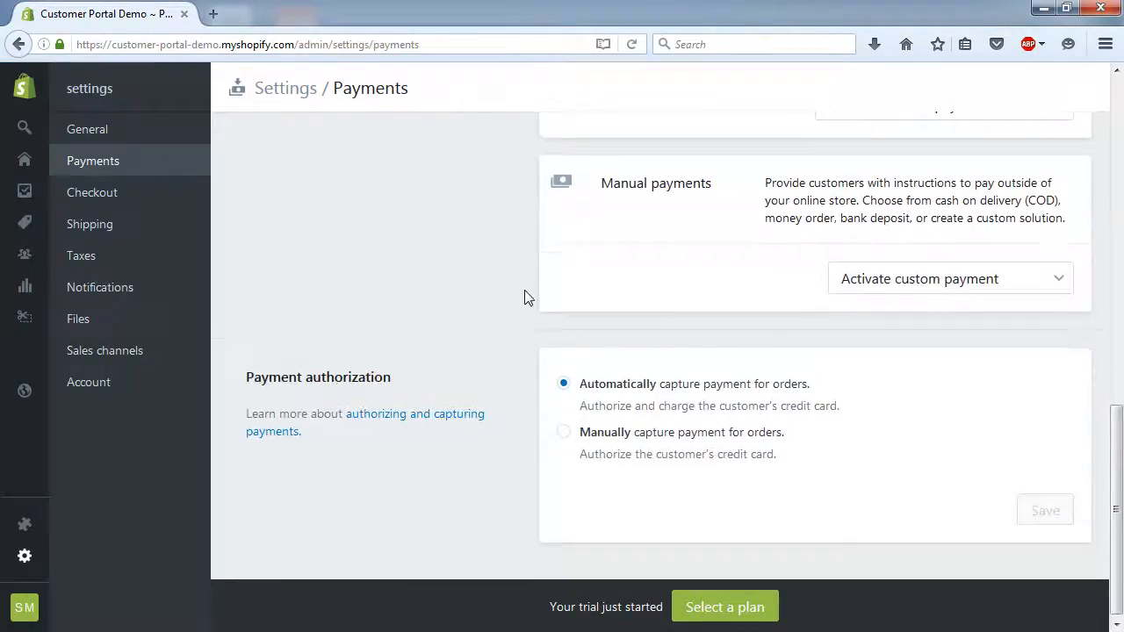
{"action": "left_click", "coordinate": [1047, 282]}
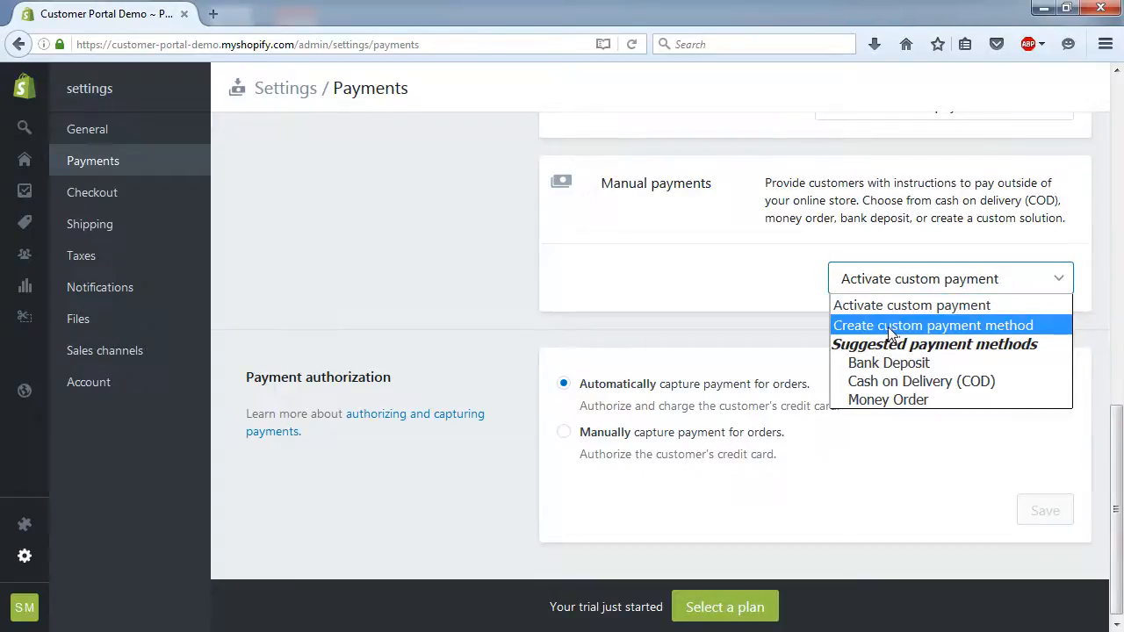
- Create a custom manual payment method named 'Account' and activate it
{"action": "left_click", "coordinate": [983, 329]}
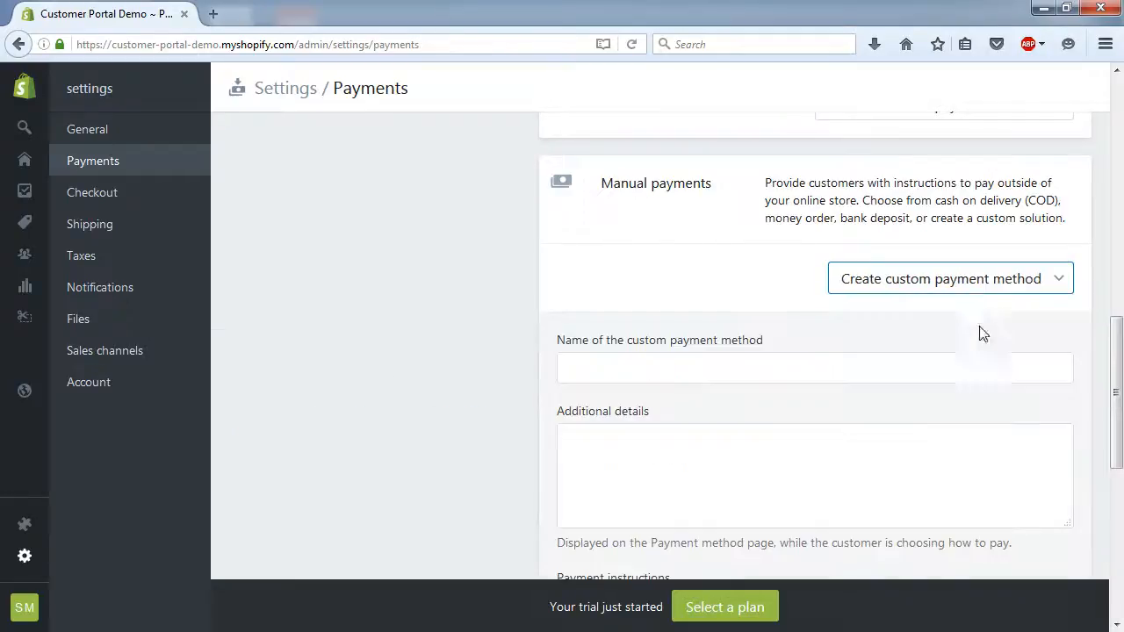
{"action": "left_click", "coordinate": [658, 371]}
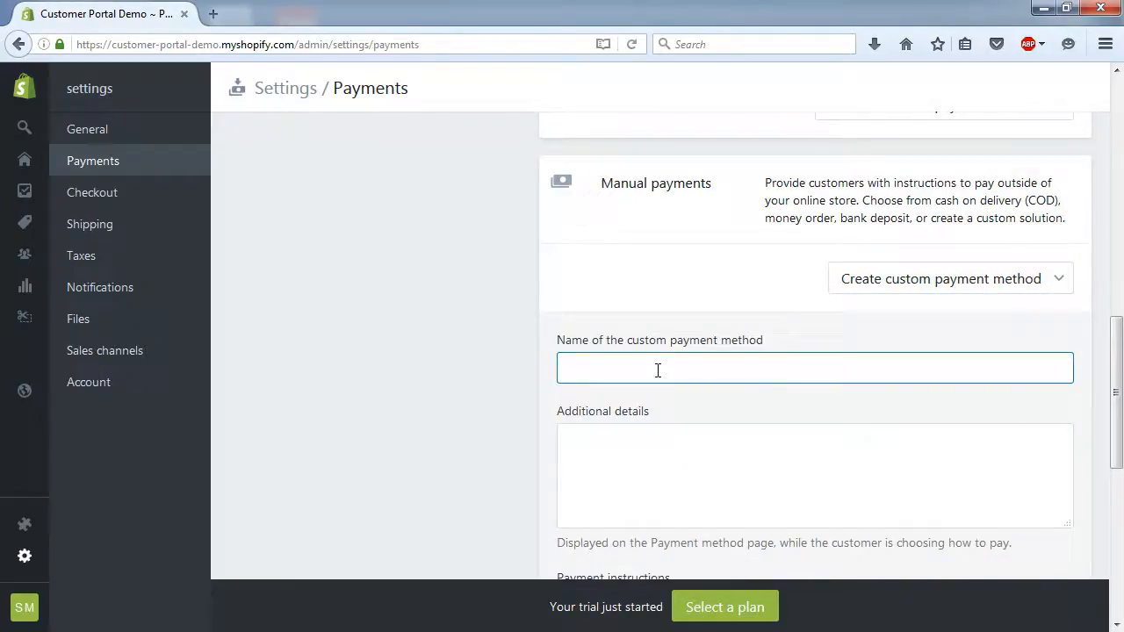
{"action": "type", "text": "Account"}
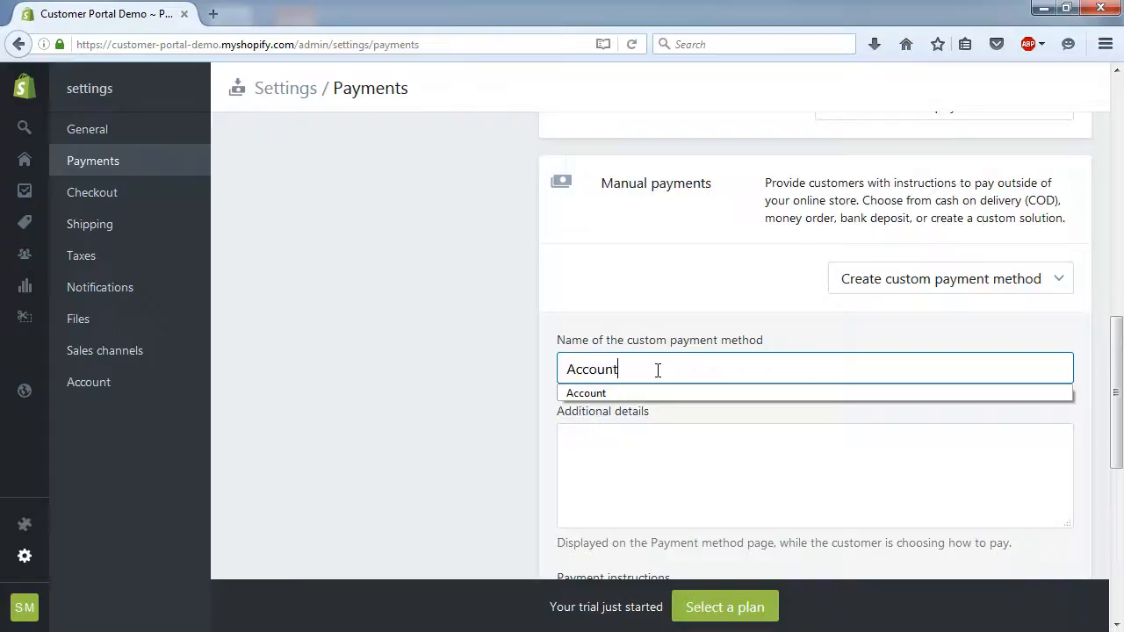
{"action": "key", "text": "Tab"}
{"action": "scroll", "coordinate": [693, 406], "scroll_direction": "down", "scroll_amount": 5}
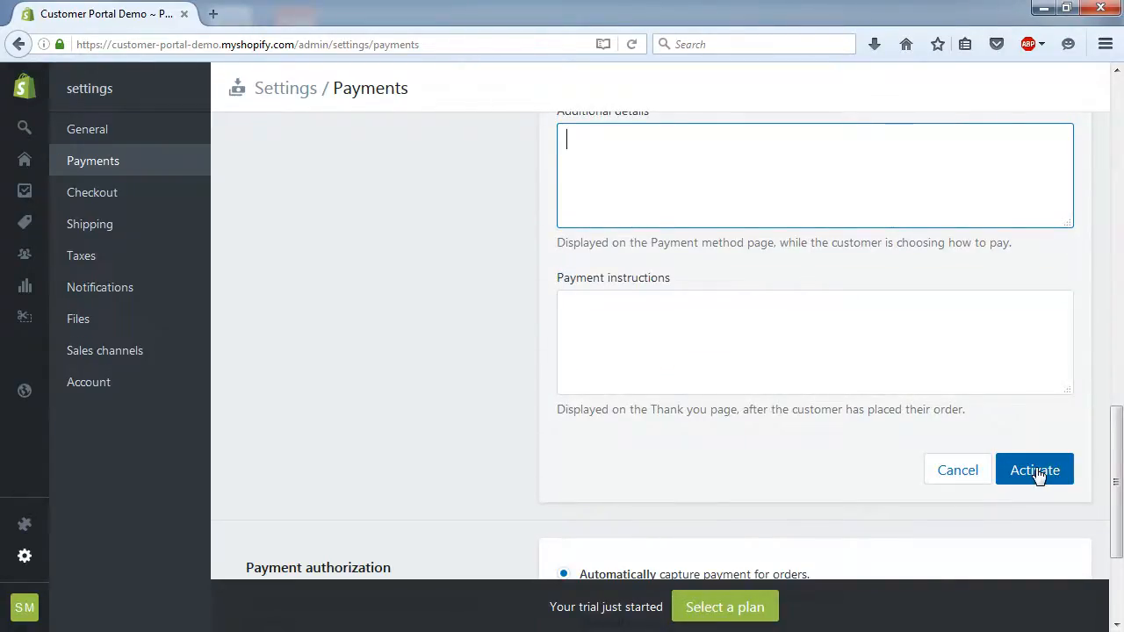
{"action": "scroll", "coordinate": [609, 193], "scroll_direction": "up", "scroll_amount": 2}
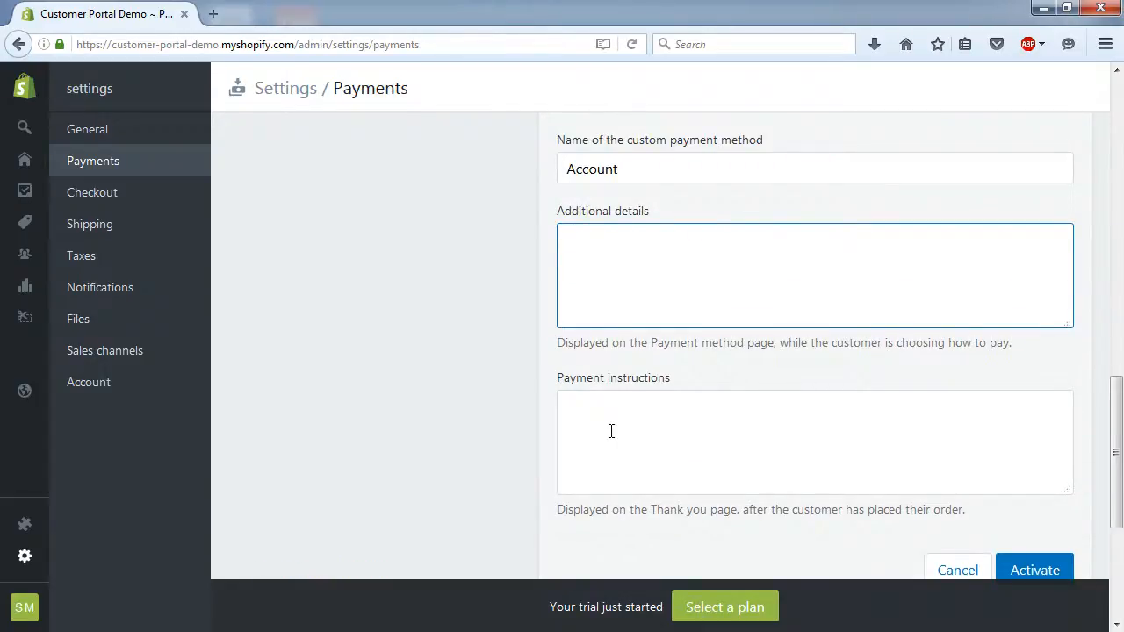
{"action": "scroll", "coordinate": [611, 430], "scroll_direction": "down", "scroll_amount": 2}
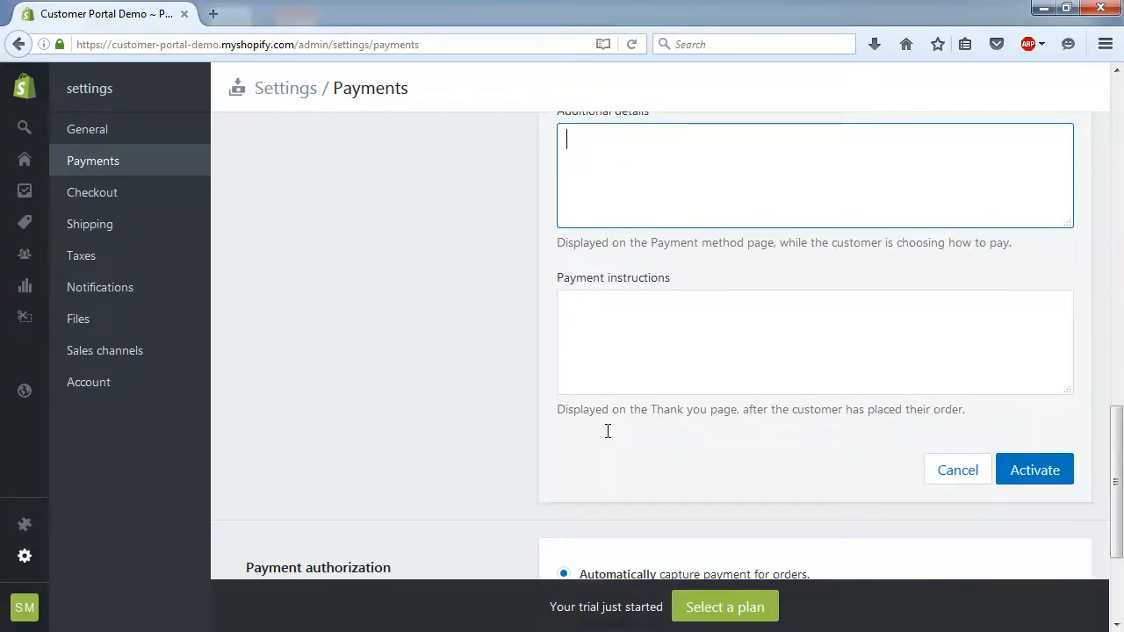
{"action": "left_click", "coordinate": [620, 327]}
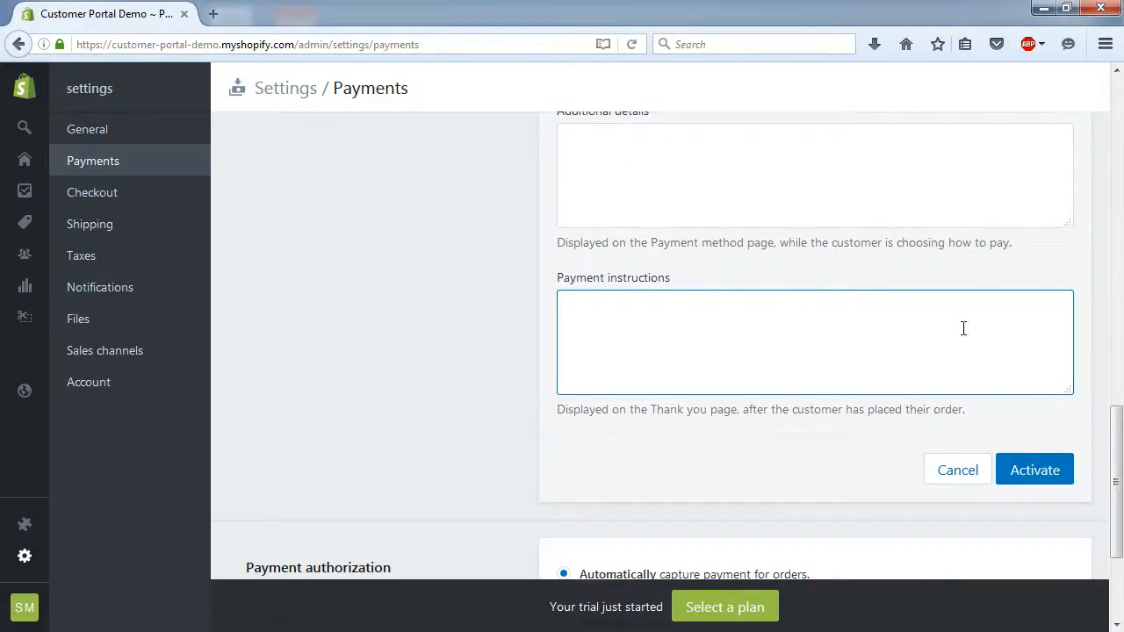
{"action": "left_click", "coordinate": [1043, 479]}
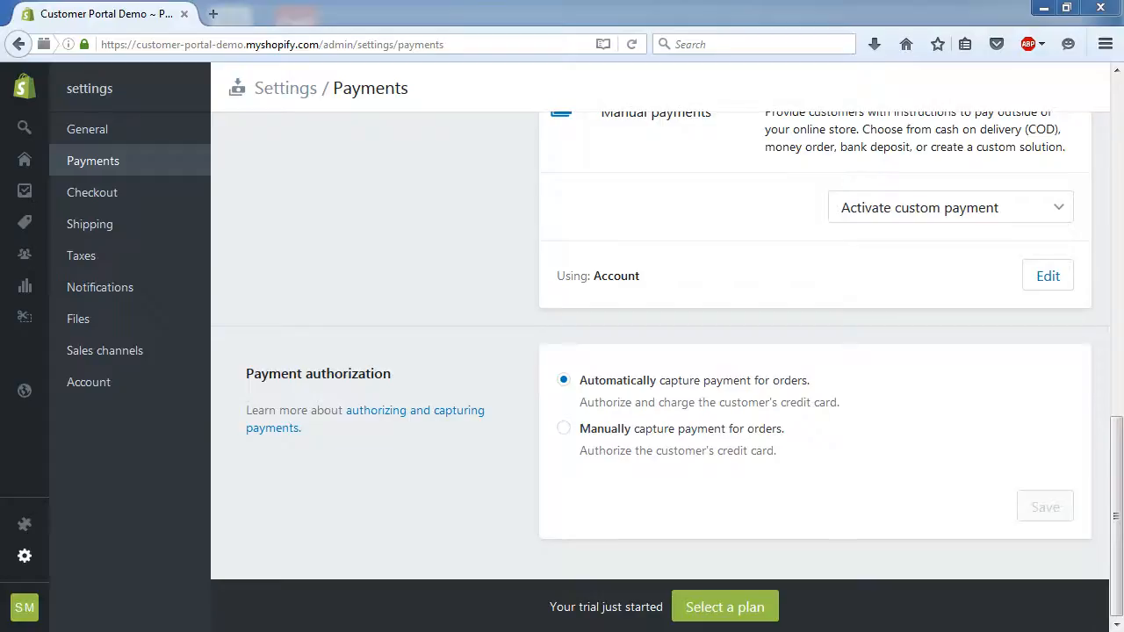
- Set checkout to 'Accounts are required' and save the checkout settings
{"action": "left_click", "coordinate": [96, 194]}
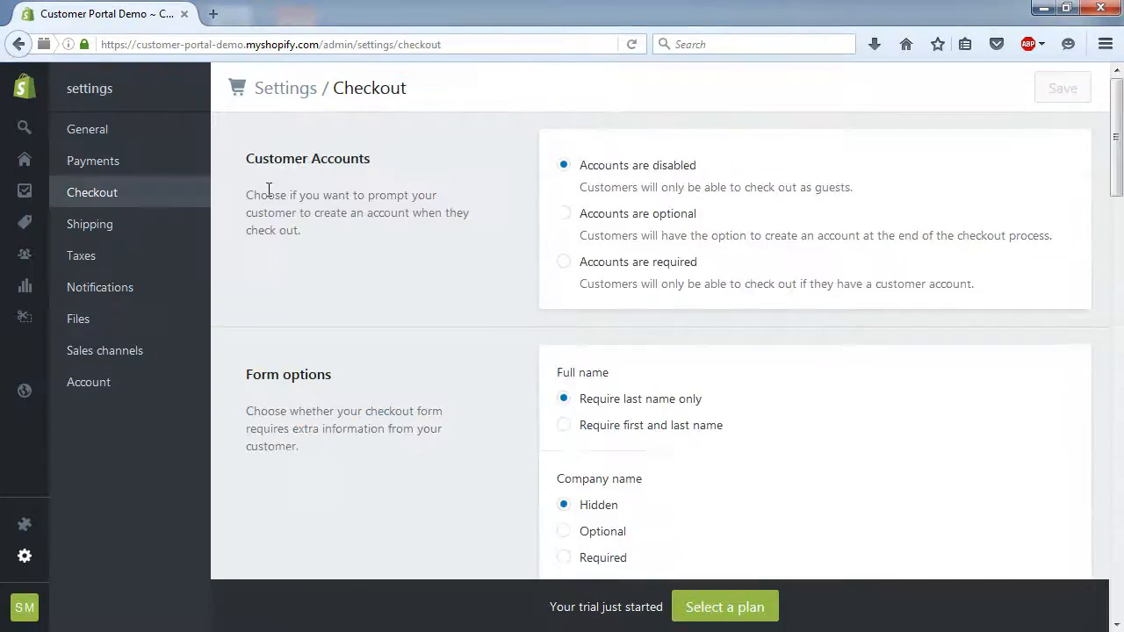
{"action": "left_click", "coordinate": [566, 266]}
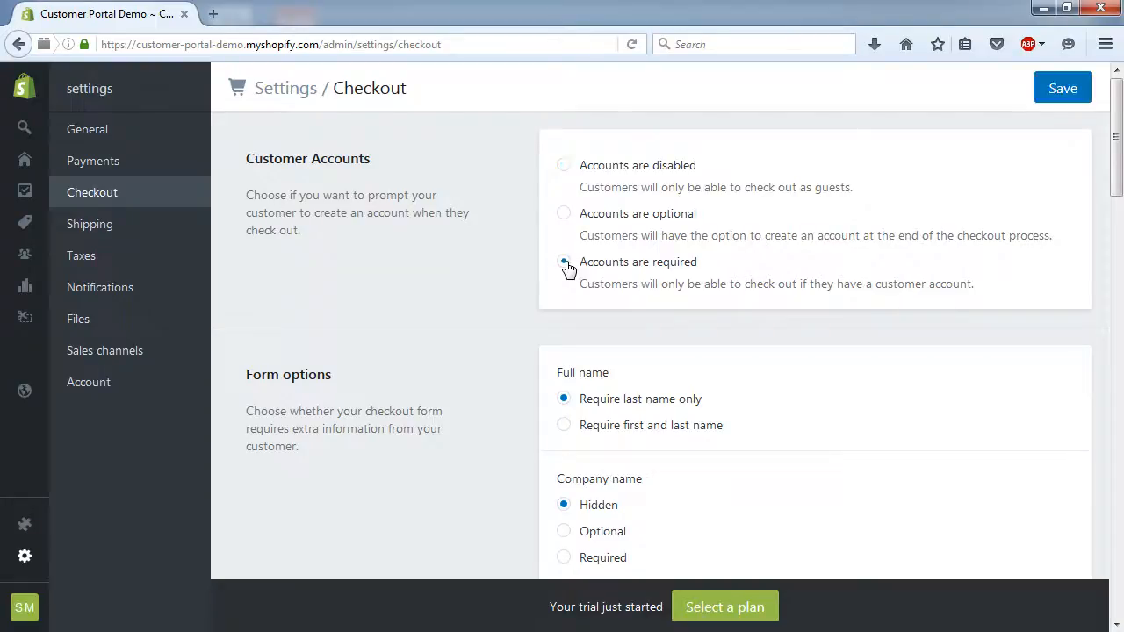
{"action": "left_click", "coordinate": [1056, 88]}
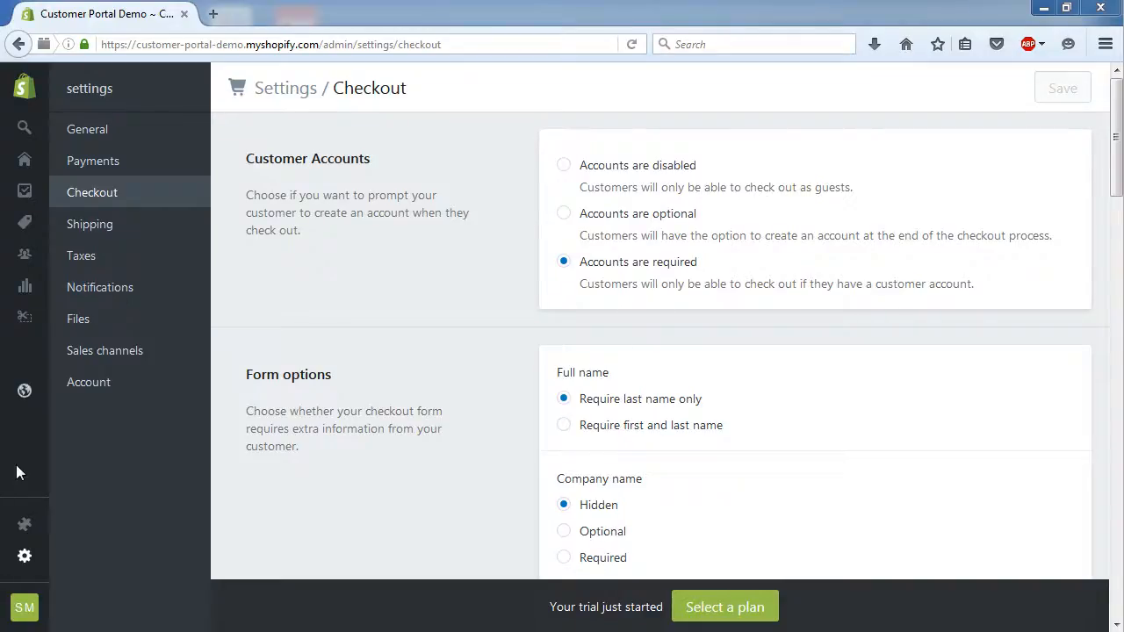
{"action": "mouse_move", "coordinate": [15, 529]}
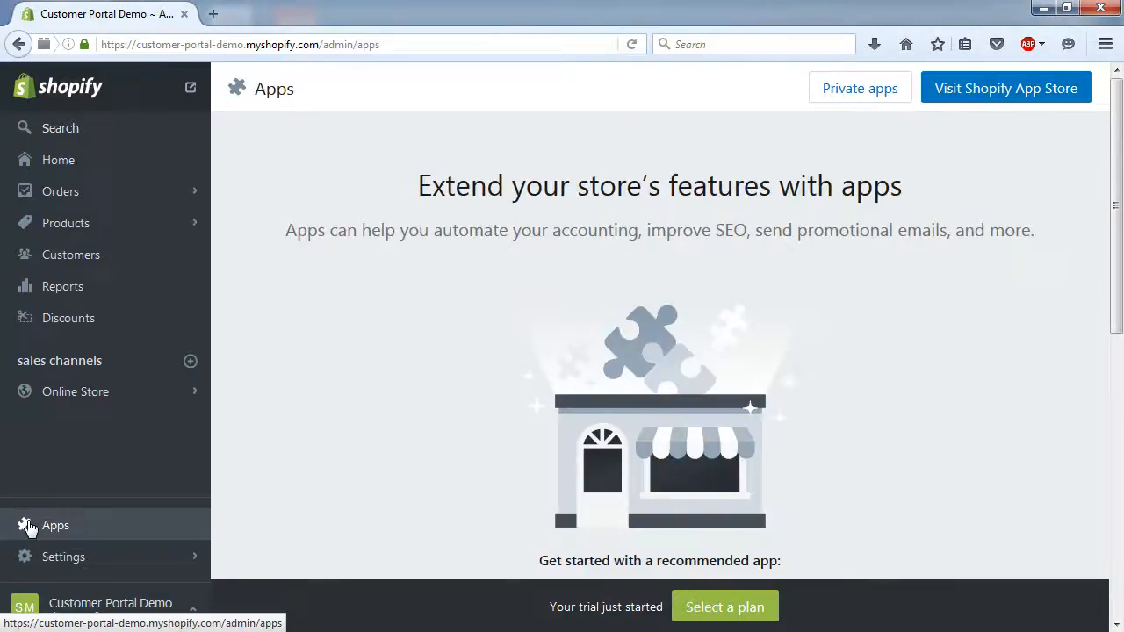
- From Private apps, create a new private app titled 'DecEzy' and save it
{"action": "left_click", "coordinate": [874, 91]}
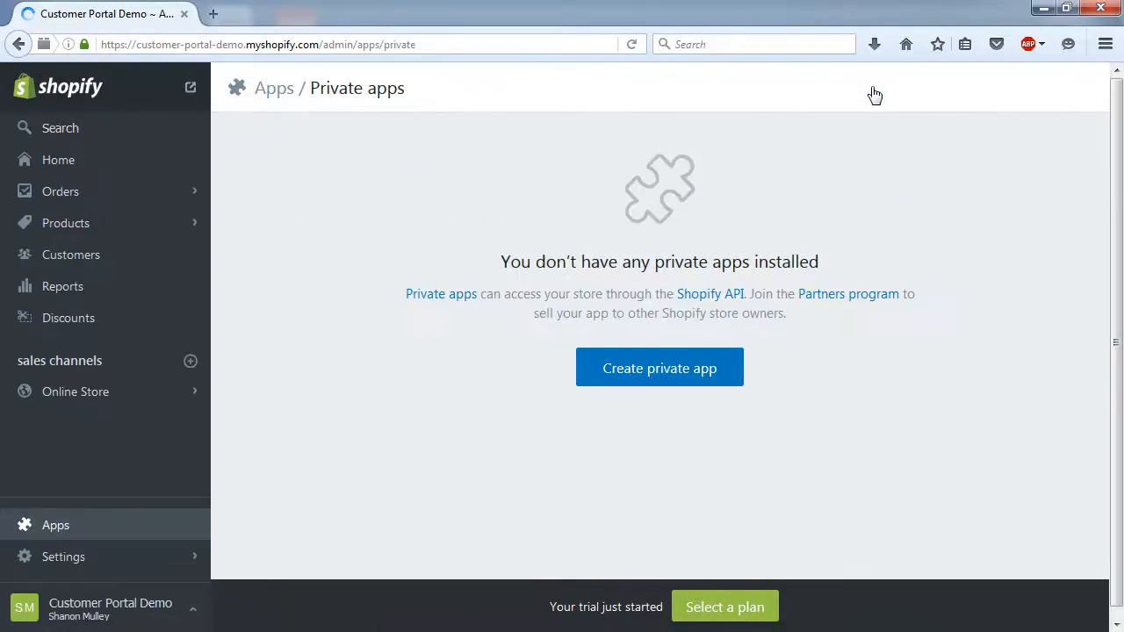
{"action": "left_click", "coordinate": [653, 376]}
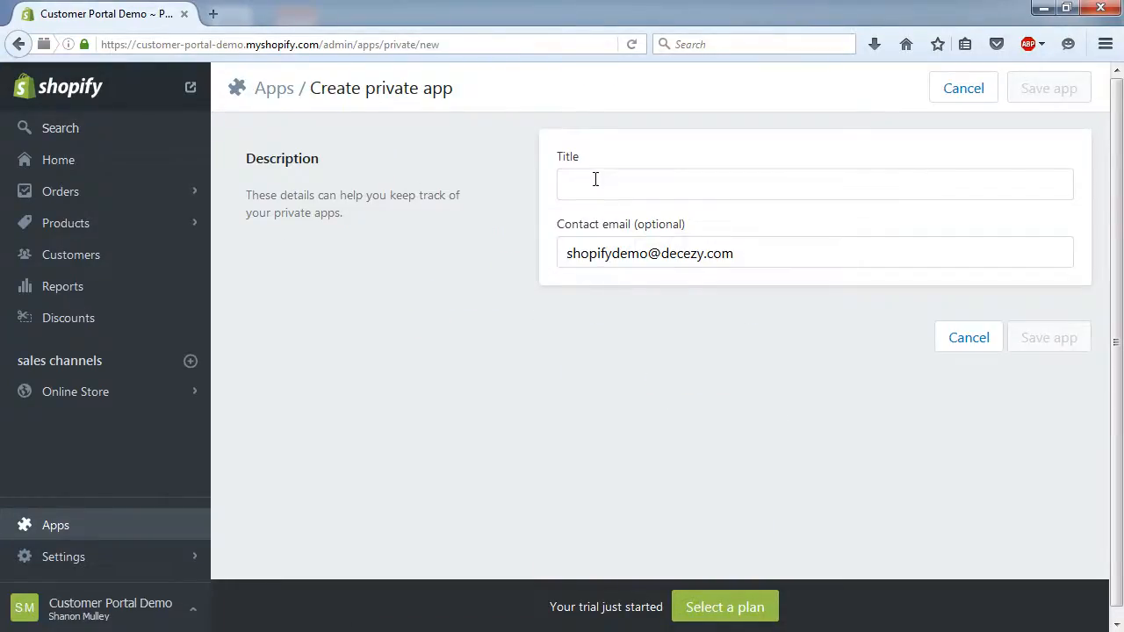
{"action": "left_click", "coordinate": [681, 181]}
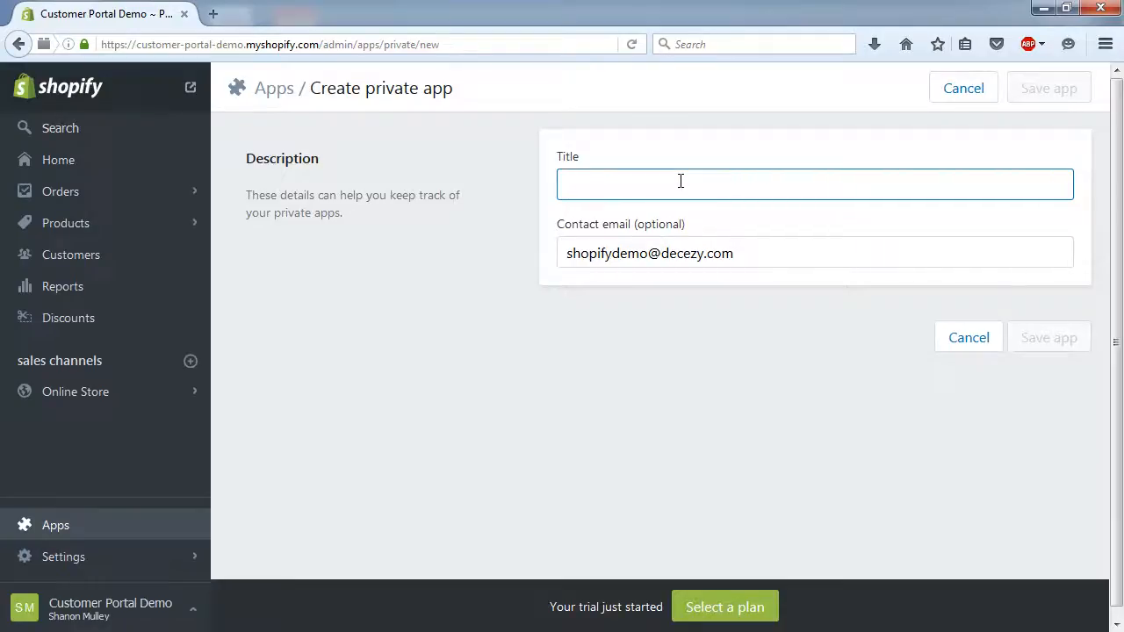
{"action": "type", "text": "D"}
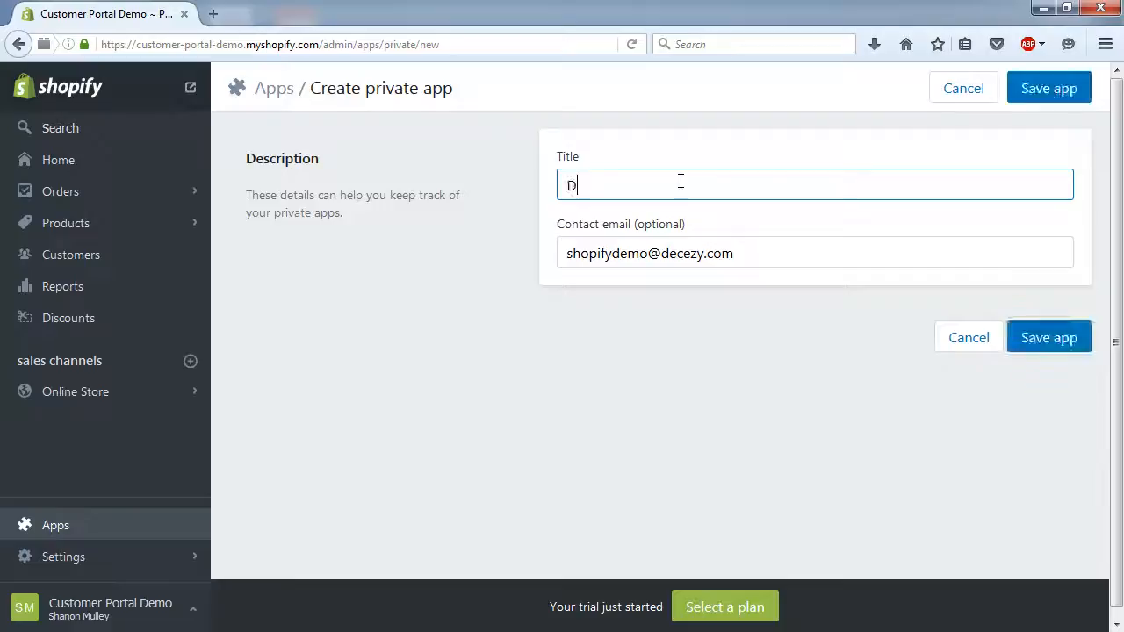
{"action": "type", "text": "ecEzy"}
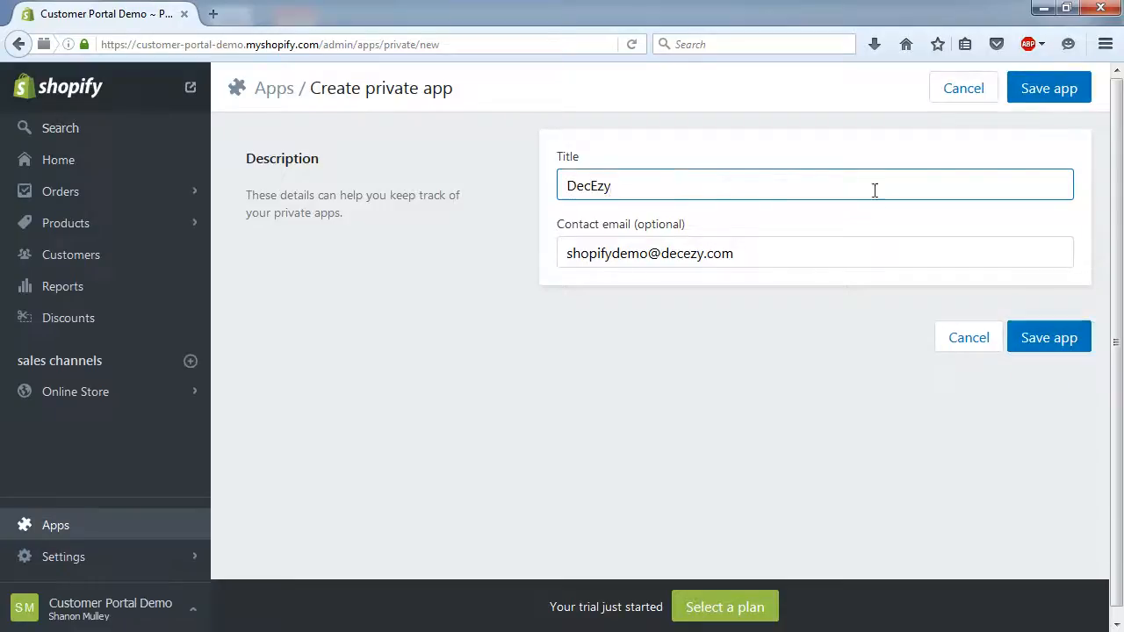
{"action": "left_click", "coordinate": [1061, 345]}
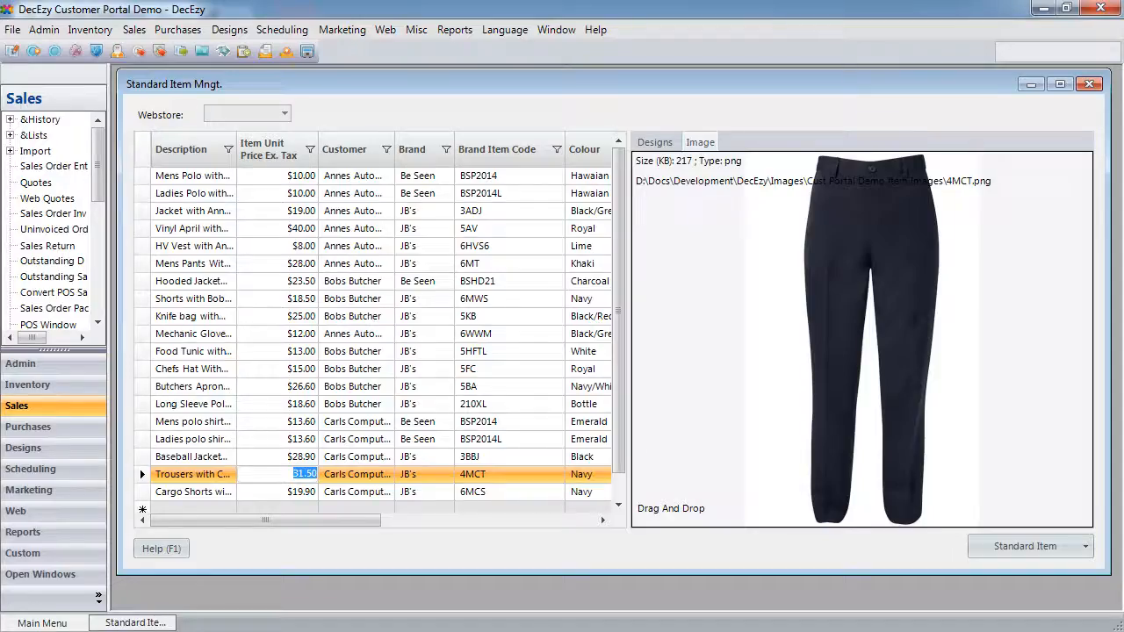
- Add a new website entry to the website list with Website Type set to Shopify
{"action": "left_click", "coordinate": [1090, 84]}
{"action": "left_click", "coordinate": [386, 31]}
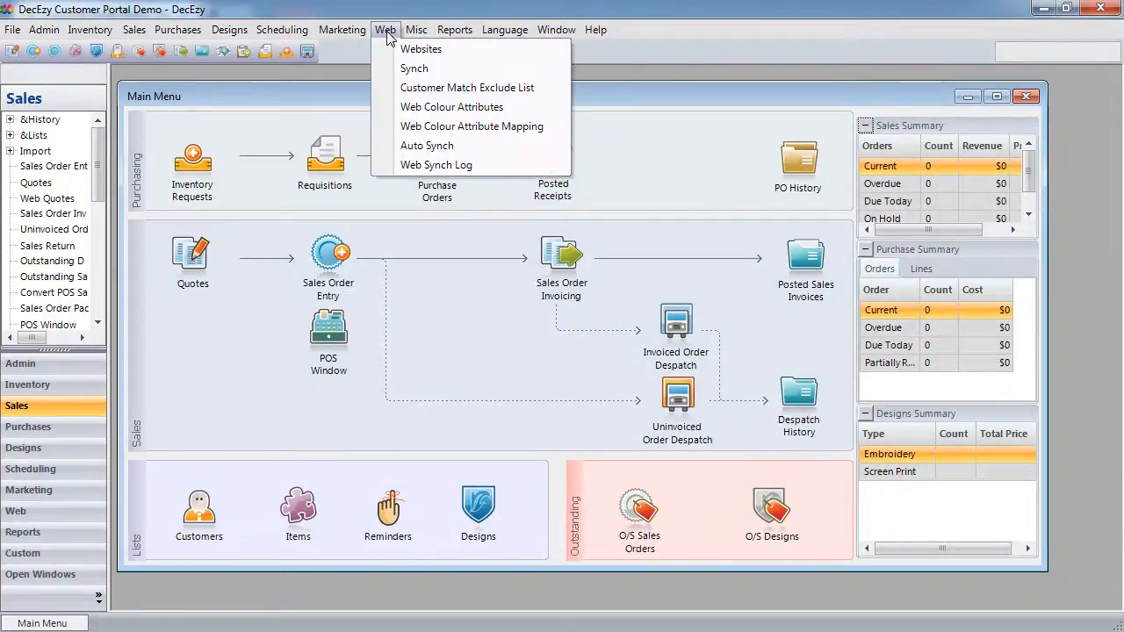
{"action": "left_click", "coordinate": [420, 51]}
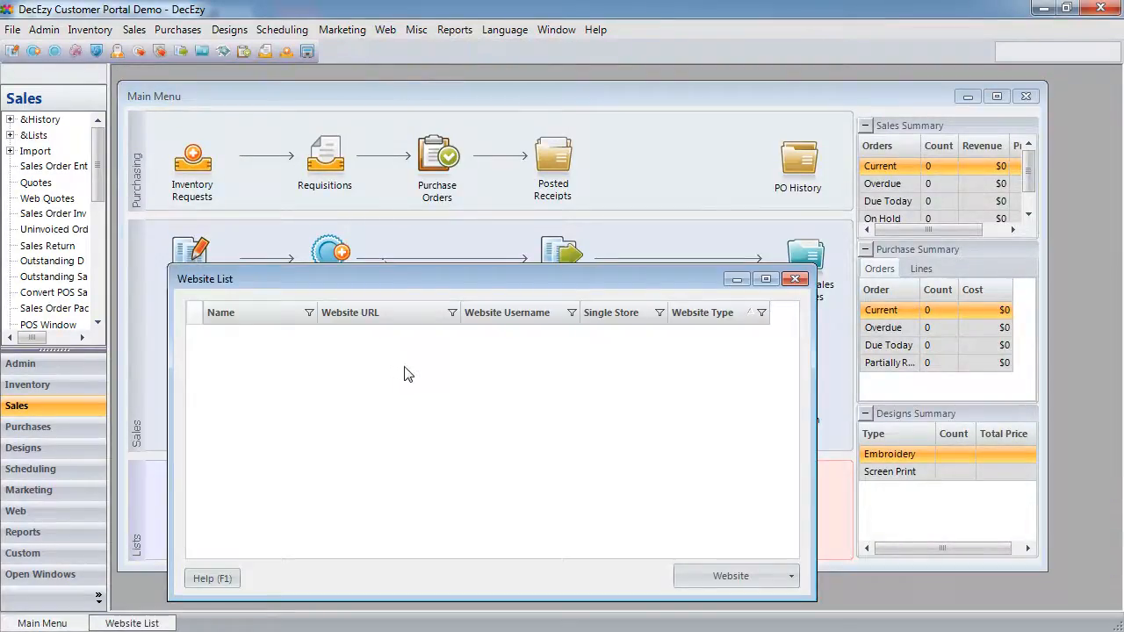
{"action": "left_click", "coordinate": [789, 578]}
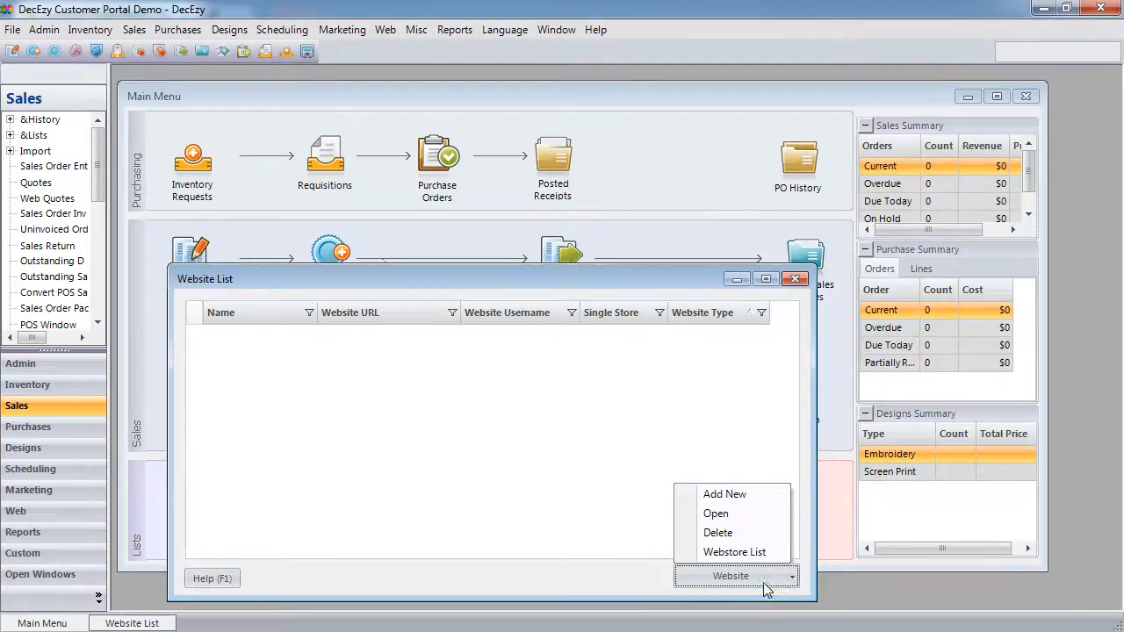
{"action": "left_click", "coordinate": [743, 496]}
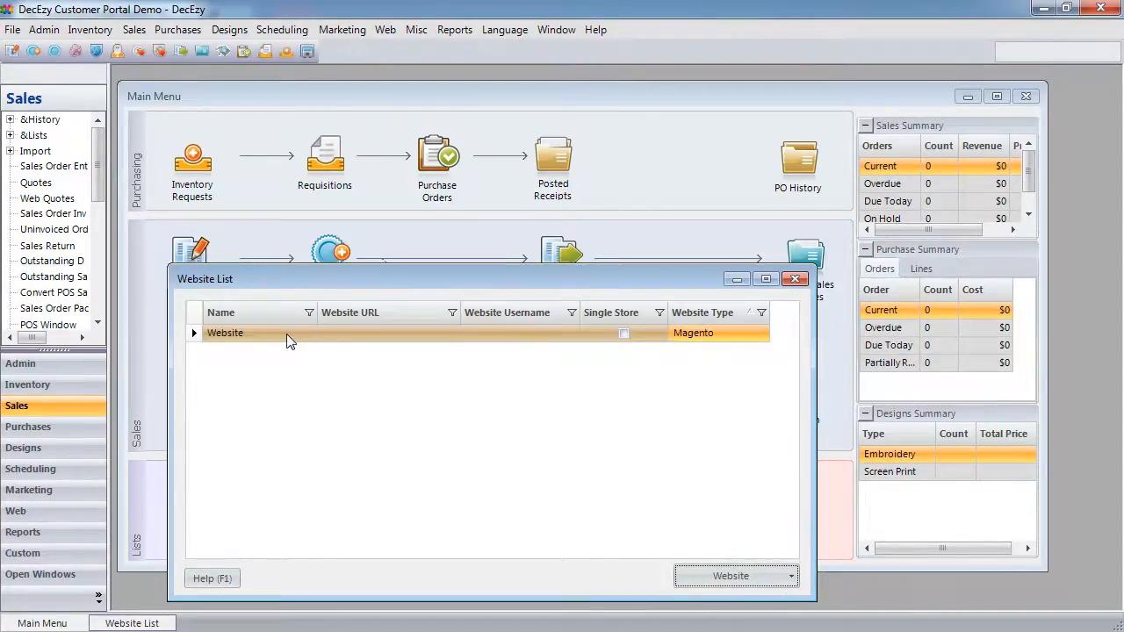
{"action": "left_click", "coordinate": [764, 334]}
{"action": "left_click", "coordinate": [705, 372]}
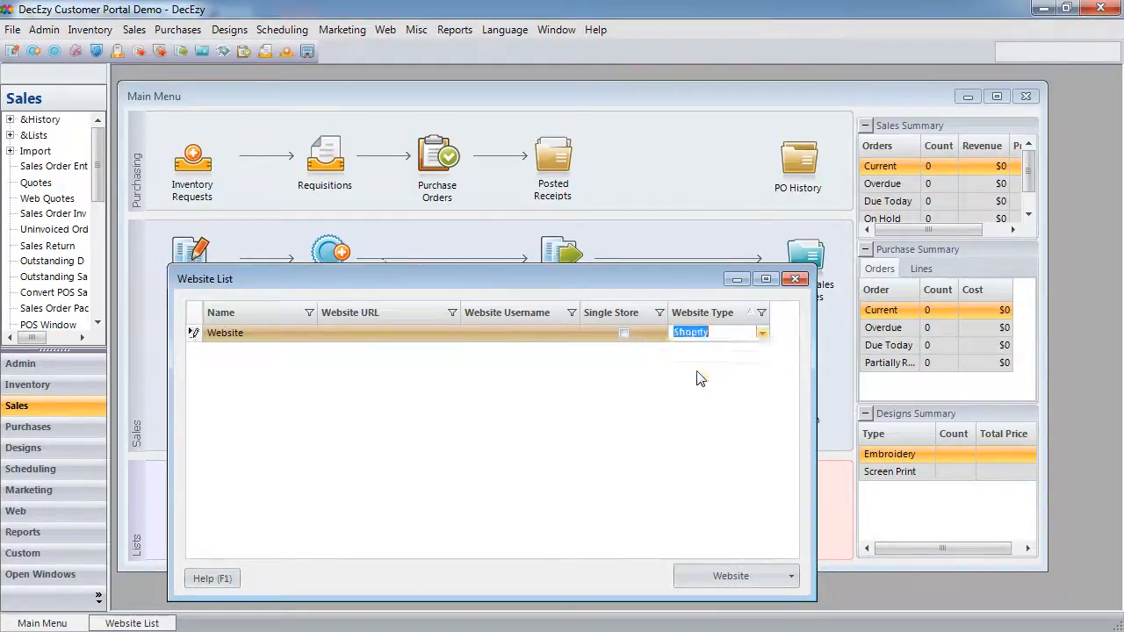
- Rename the new website to 'Customer Portal' in its Shopify Setup
{"action": "double_click", "coordinate": [530, 342]}
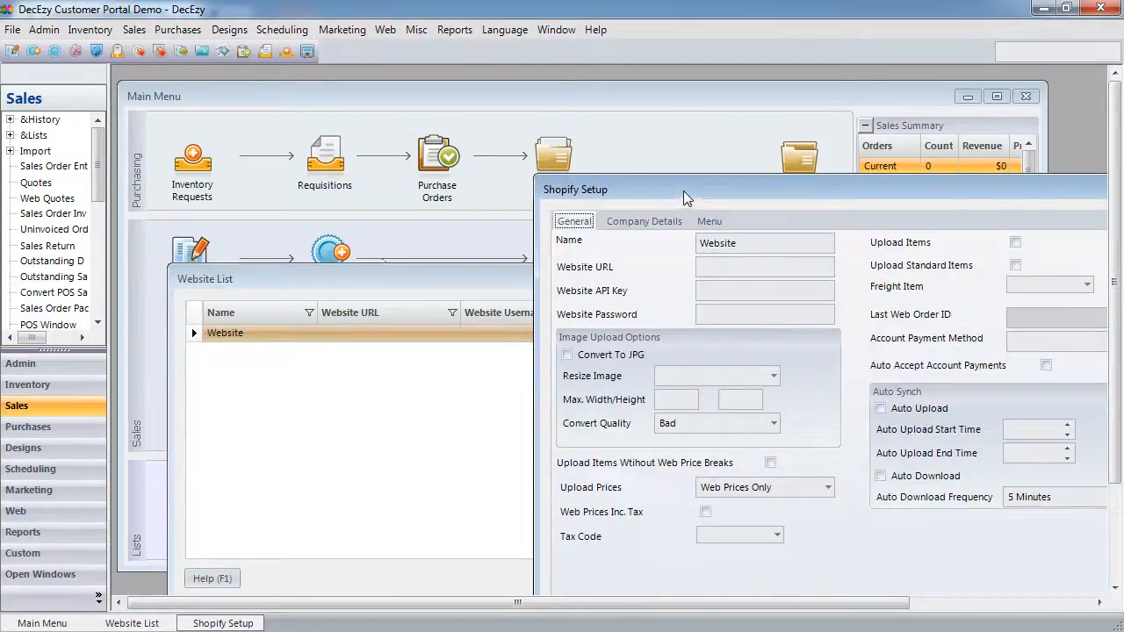
{"action": "left_click_drag", "start_coordinate": [684, 190], "coordinate": [451, 126]}
{"action": "left_click", "coordinate": [503, 179]}
{"action": "key", "text": "BackSpace"}
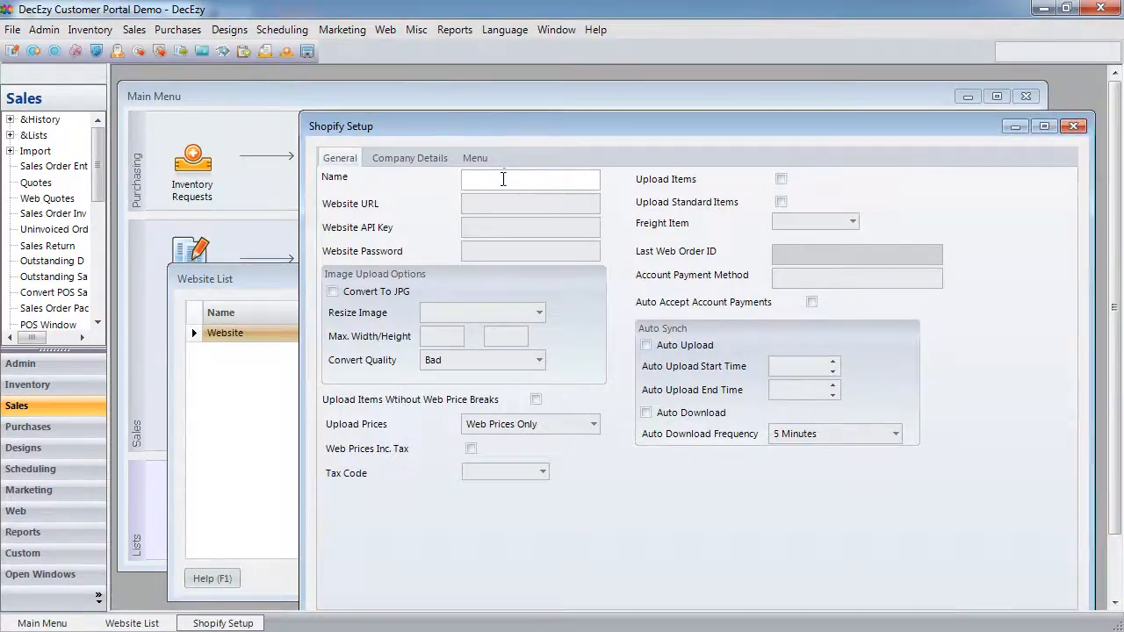
{"action": "key", "text": "ctrl+z"}
{"action": "type", "text": "Customer Portal"}
{"action": "key", "text": "Tab"}
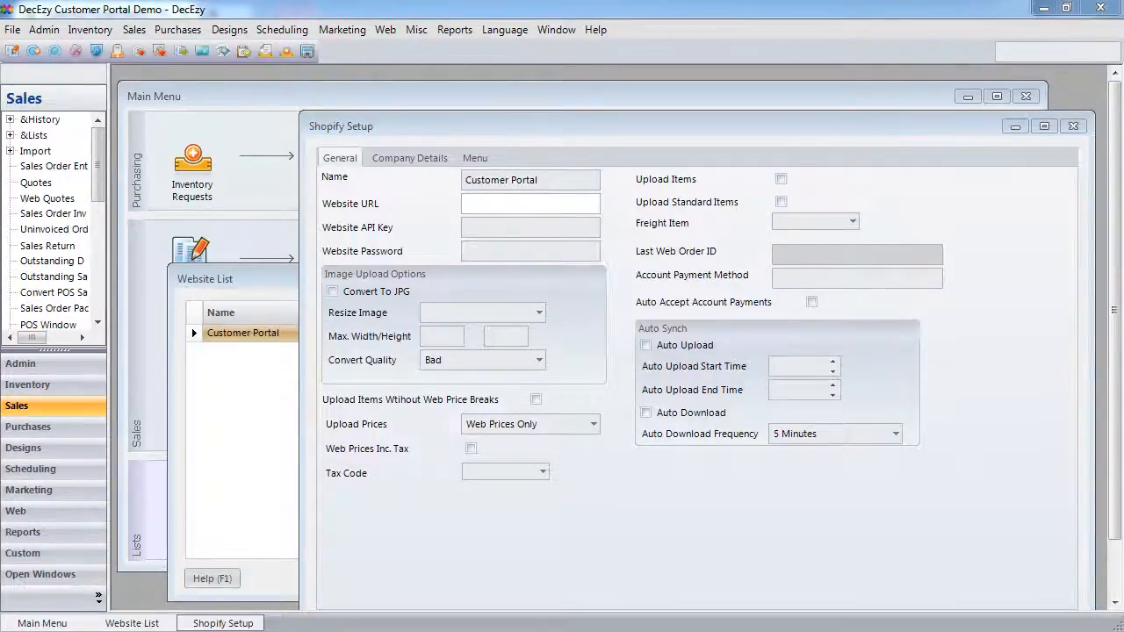
{"action": "key", "text": "alt+Tab"}
- Copy the store's domain from the browser address bar into the Website URL field
{"action": "left_click", "coordinate": [118, 46]}
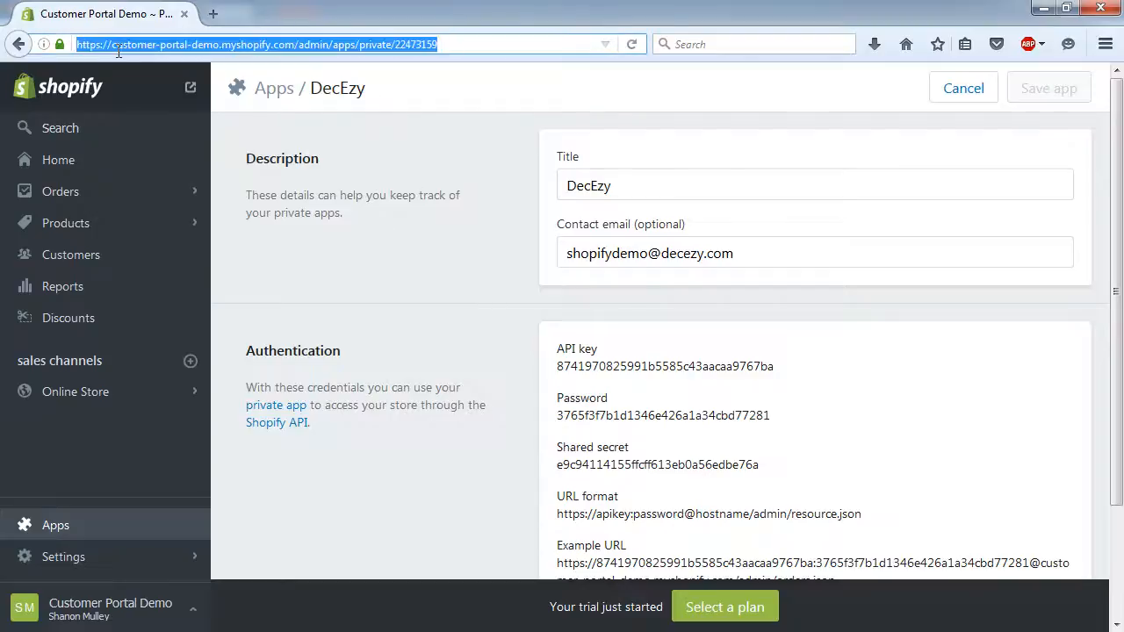
{"action": "left_click", "coordinate": [117, 45]}
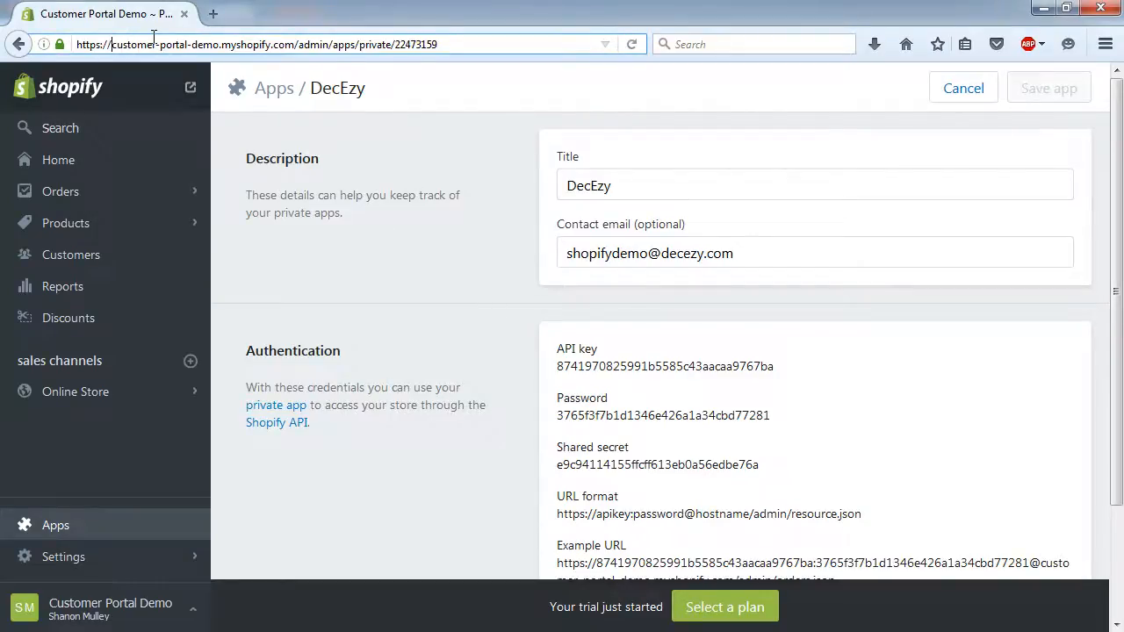
{"action": "key", "text": "ctrl+shift+Right"}
{"action": "key", "text": "ctrl+shift+Right"}
{"action": "key", "text": "ctrl+shift+Right"}
{"action": "key", "text": "ctrl+shift+Right"}
{"action": "key", "text": "ctrl+shift+Right"}
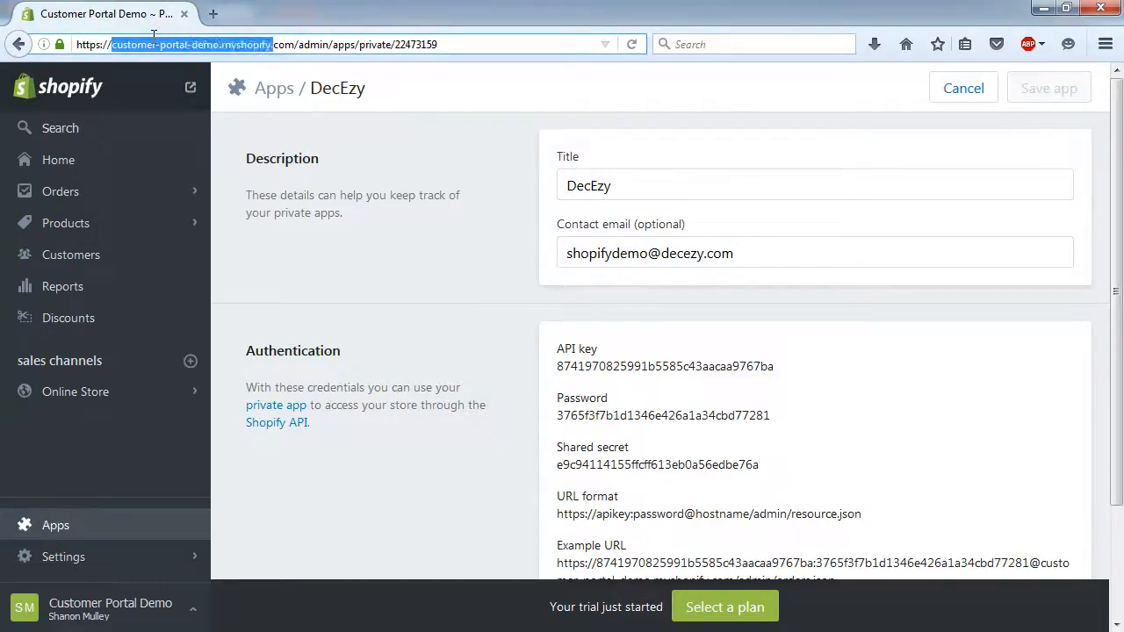
{"action": "key", "text": "shift+Left"}
{"action": "key", "text": "ctrl+c"}
{"action": "key", "text": "alt+Tab"}
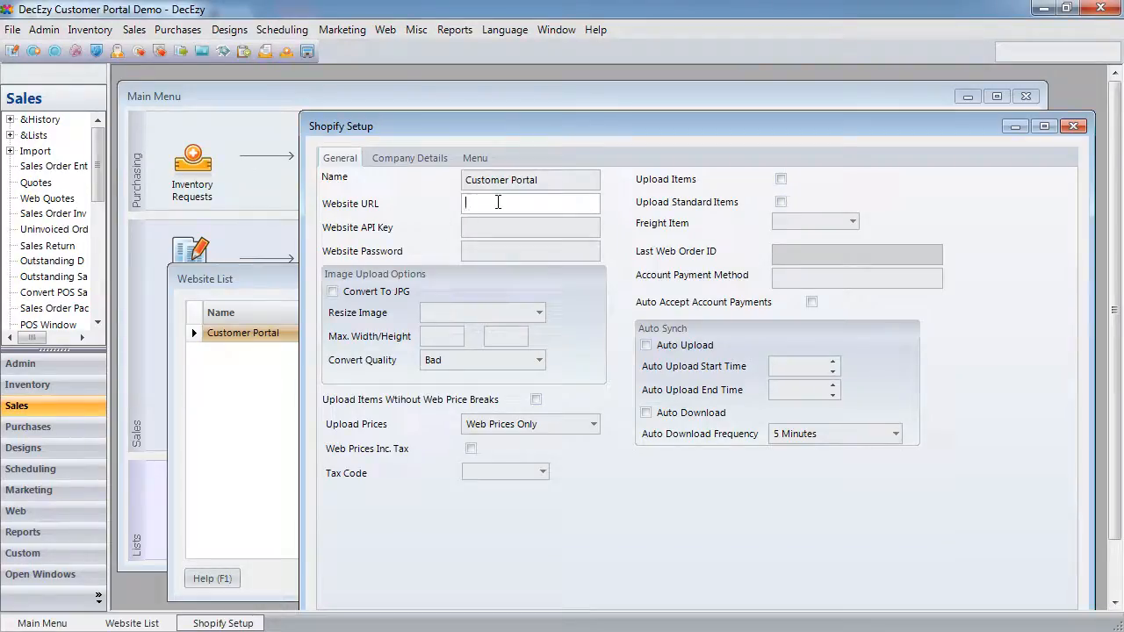
{"action": "key", "text": "ctrl+v"}
{"action": "key", "text": "Tab"}
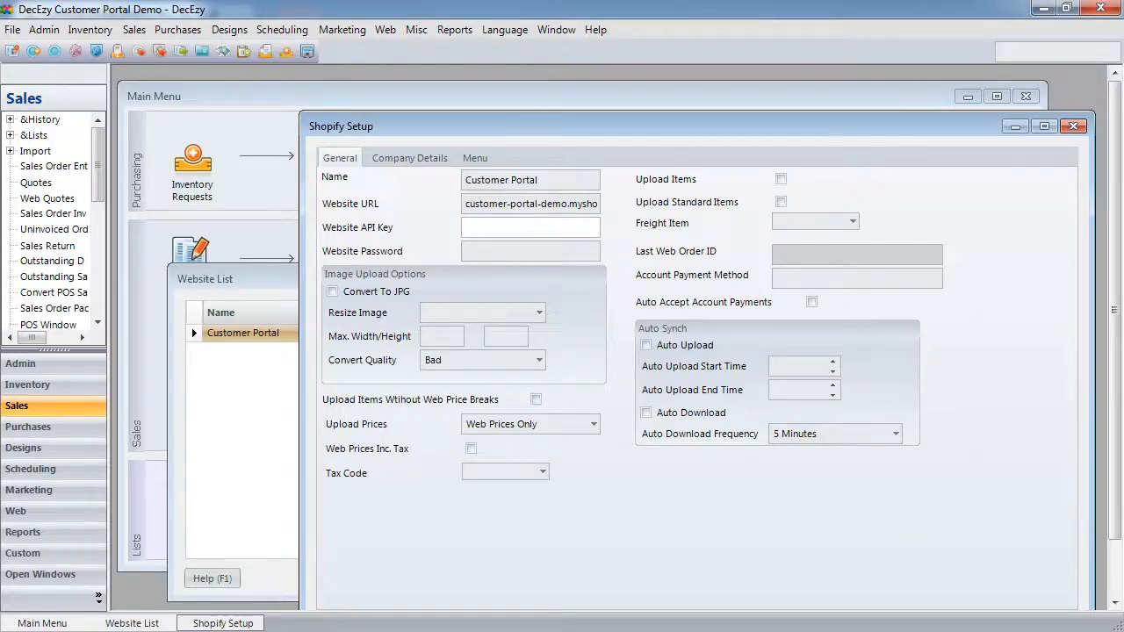
- Copy the private app's API key and password into Website API Key and Website Password
{"action": "key", "text": "alt+Tab"}
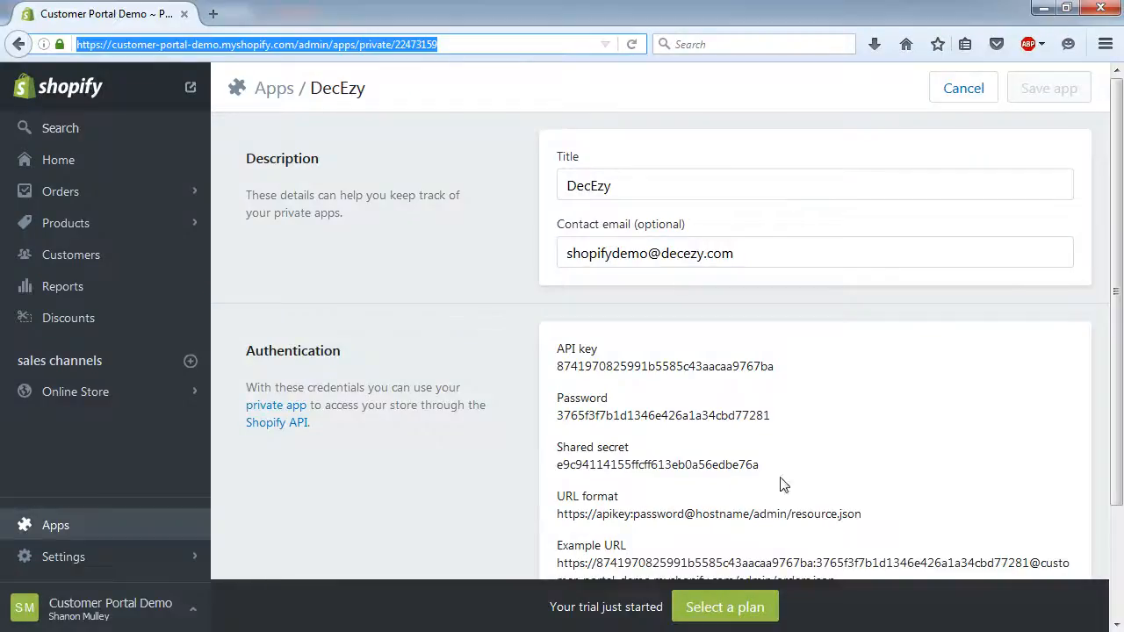
{"action": "double_click", "coordinate": [587, 367]}
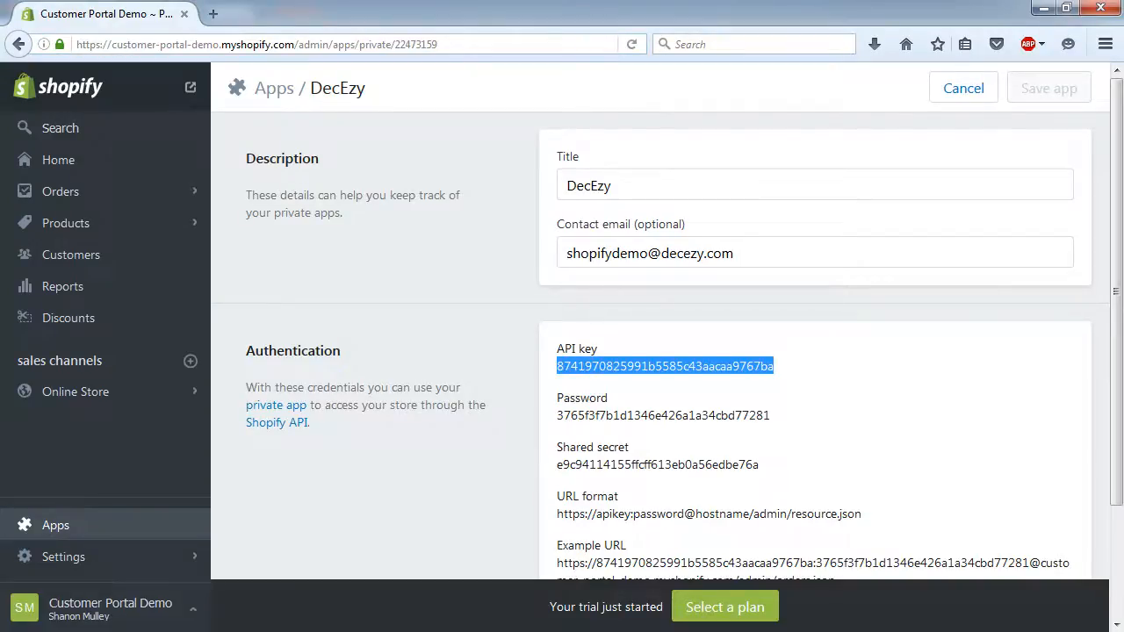
{"action": "key", "text": "alt+Tab"}
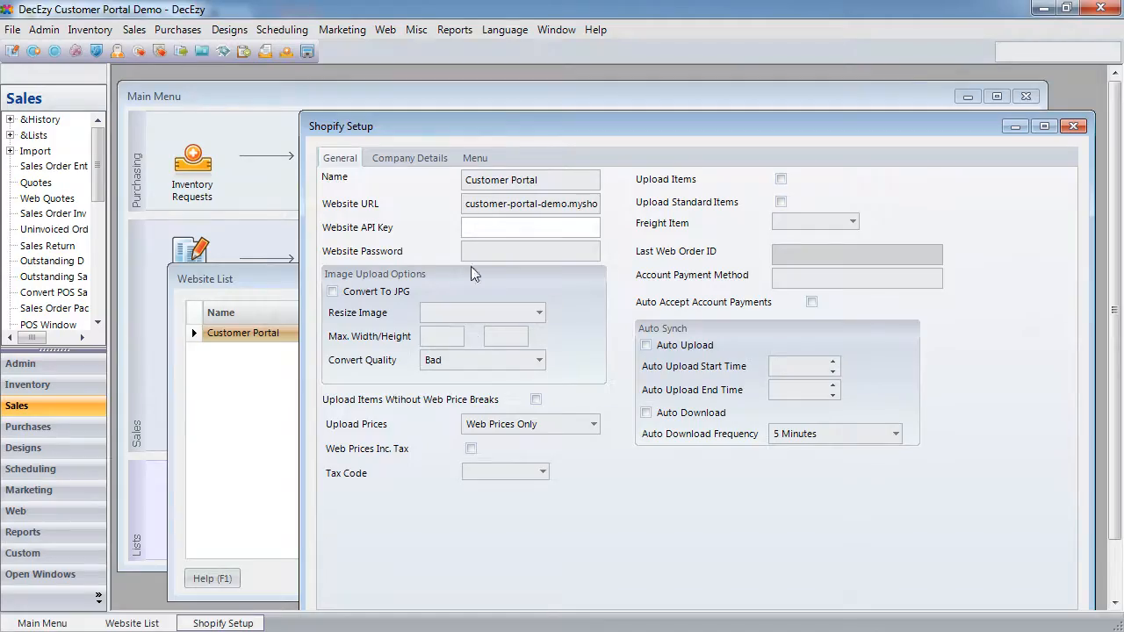
{"action": "key", "text": "ctrl+v"}
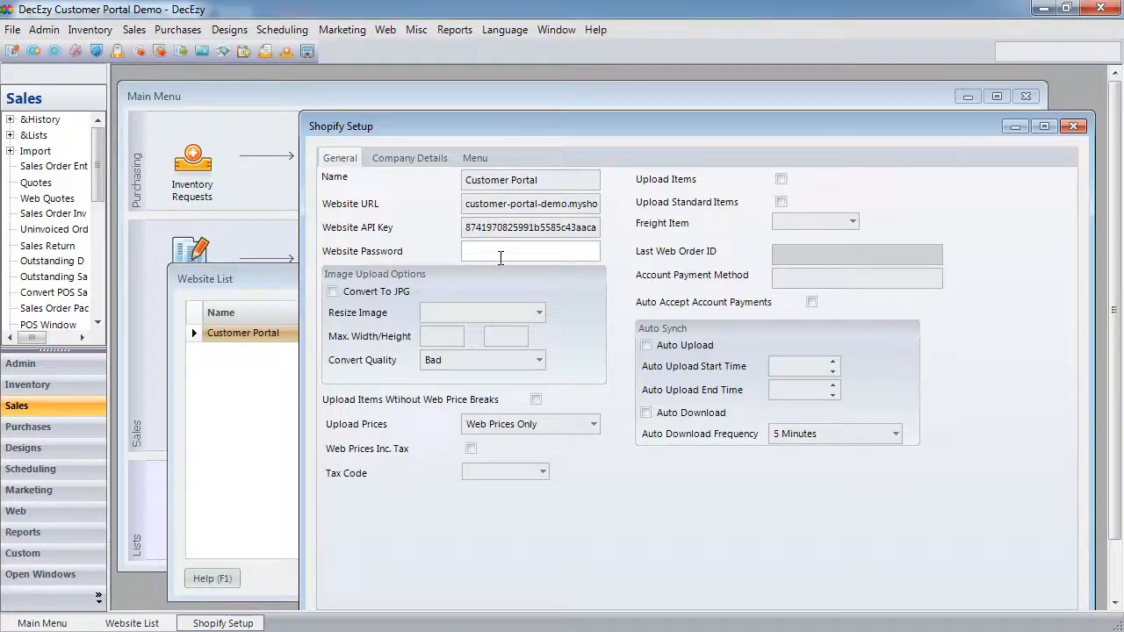
{"action": "key", "text": "alt+Tab"}
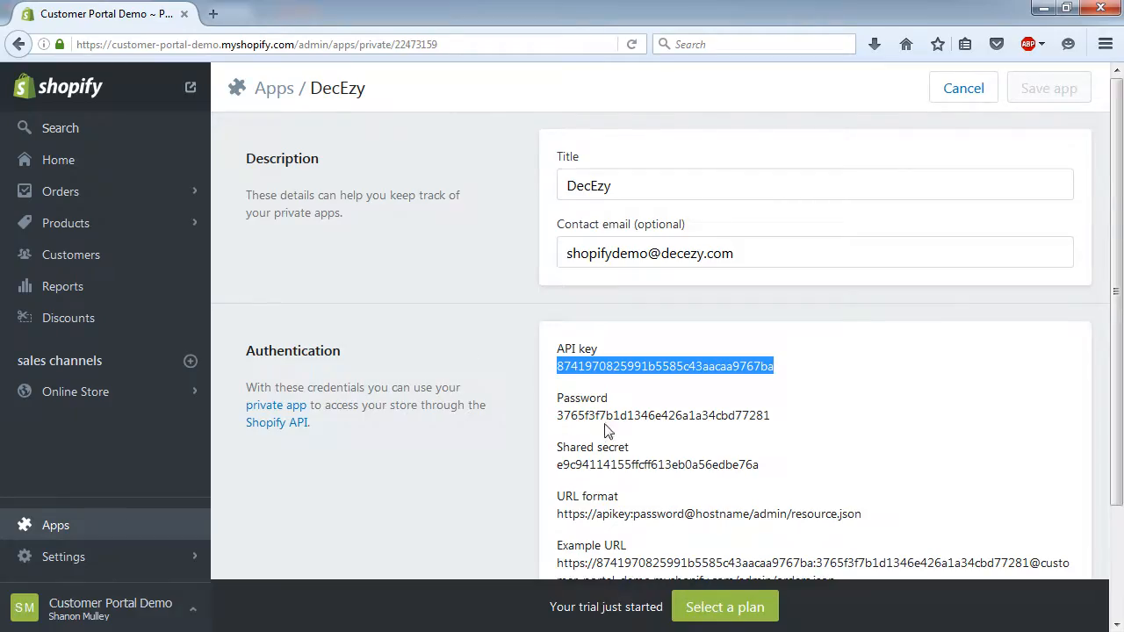
{"action": "double_click", "coordinate": [607, 416]}
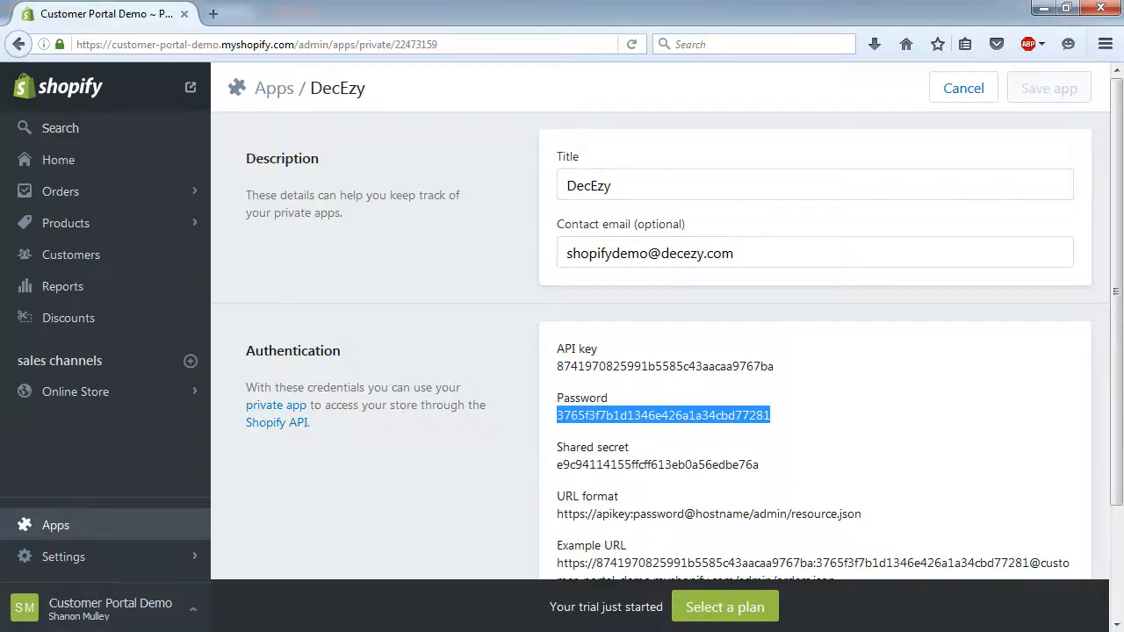
{"action": "key", "text": "alt+Tab"}
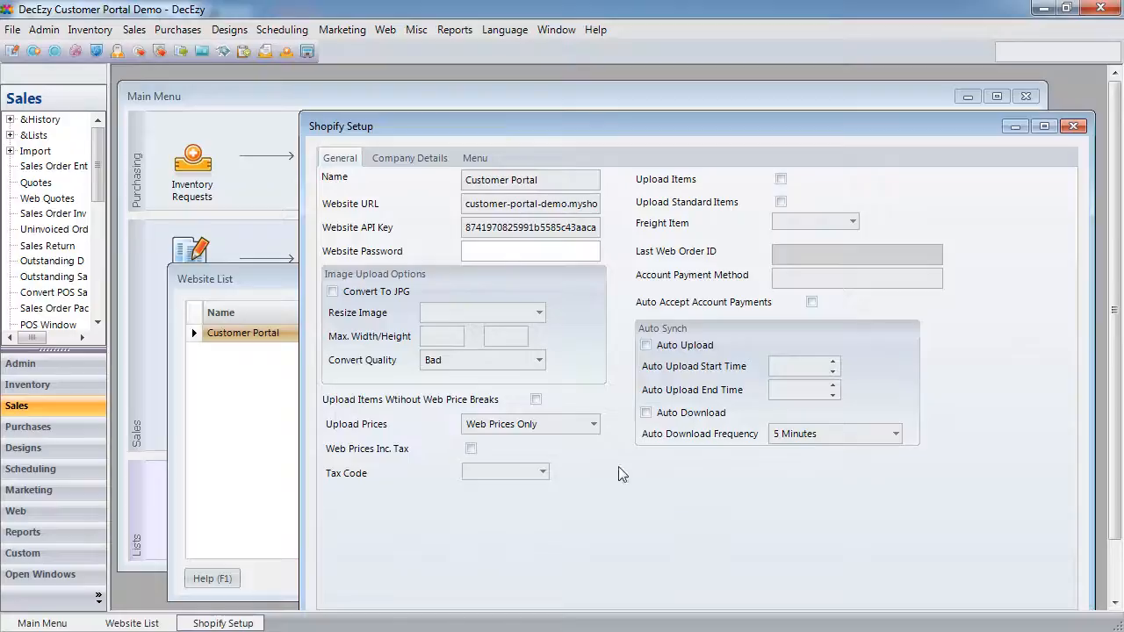
{"action": "key", "text": "ctrl+v"}
{"action": "key", "text": "Tab"}
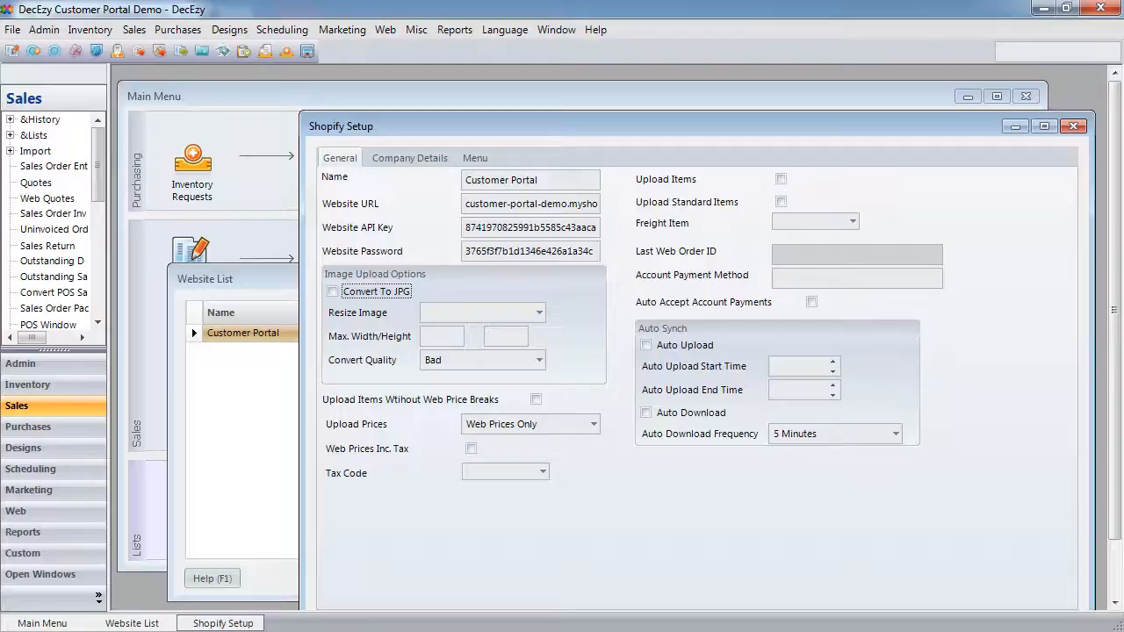
- Set tax code GST, tick Upload Items and Upload Standard Items, and choose Freight as freight item
{"action": "key", "text": "alt+Tab"}
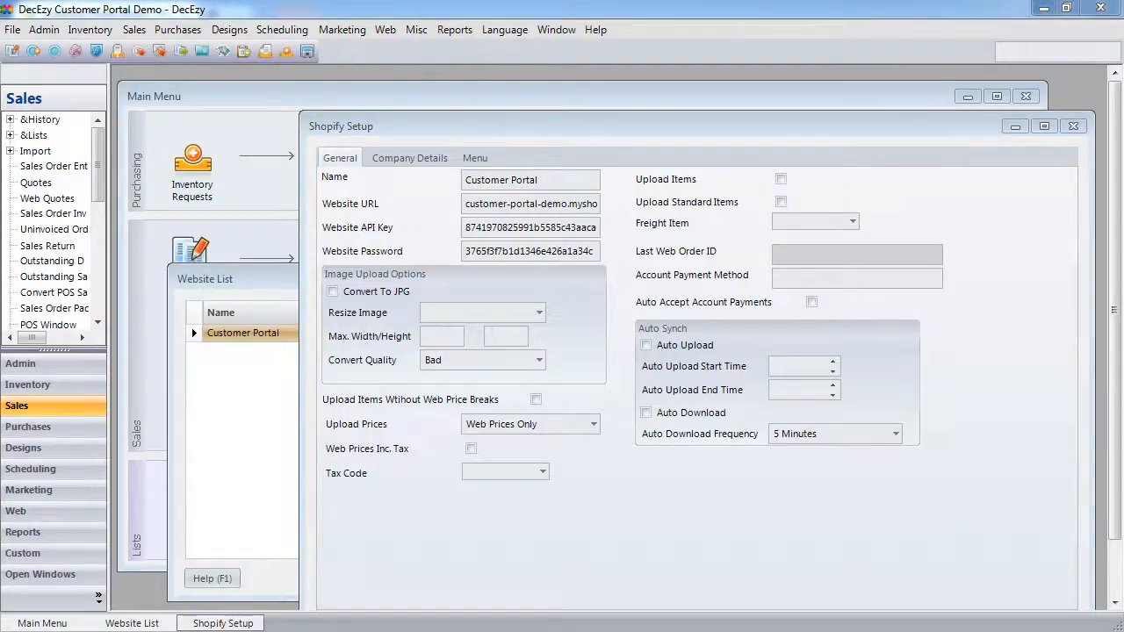
{"action": "left_click", "coordinate": [539, 469]}
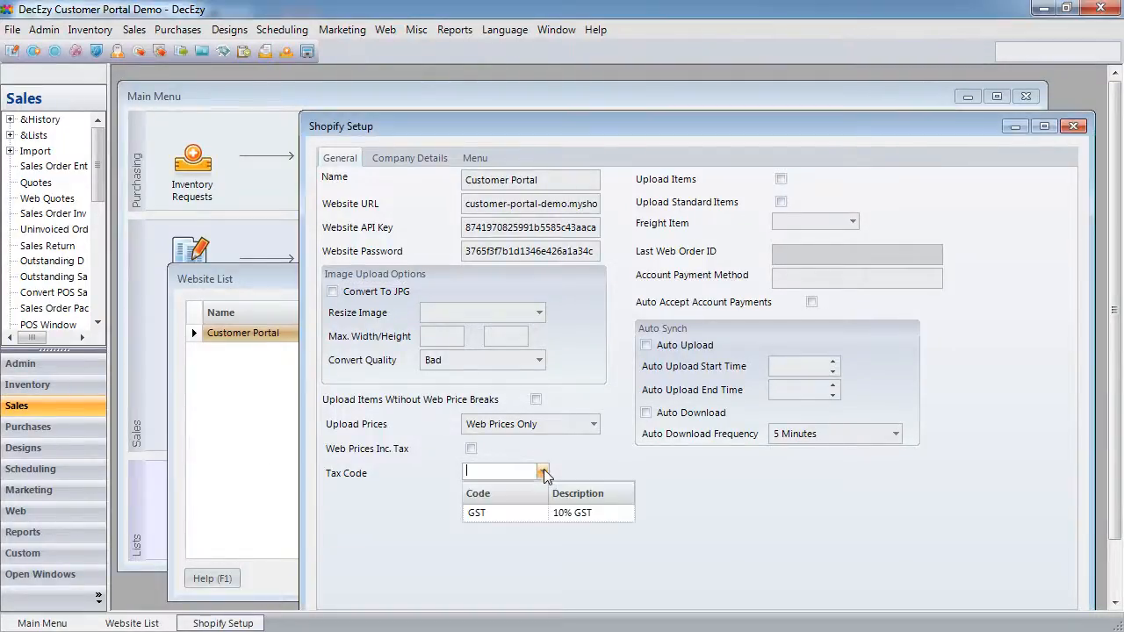
{"action": "left_click", "coordinate": [505, 513]}
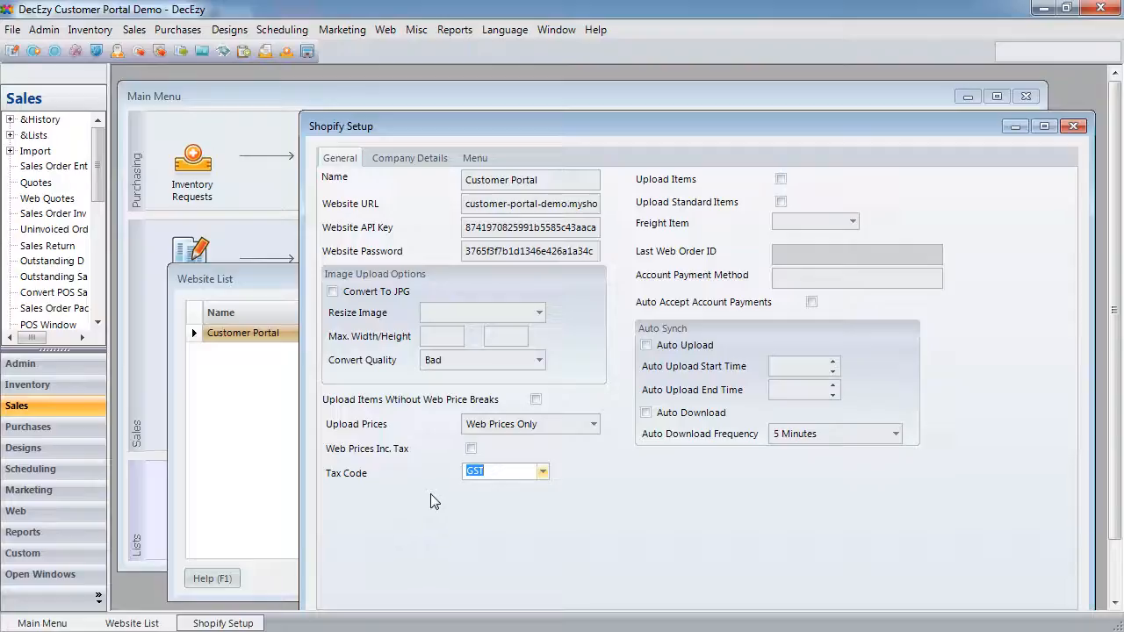
{"action": "left_click", "coordinate": [779, 179]}
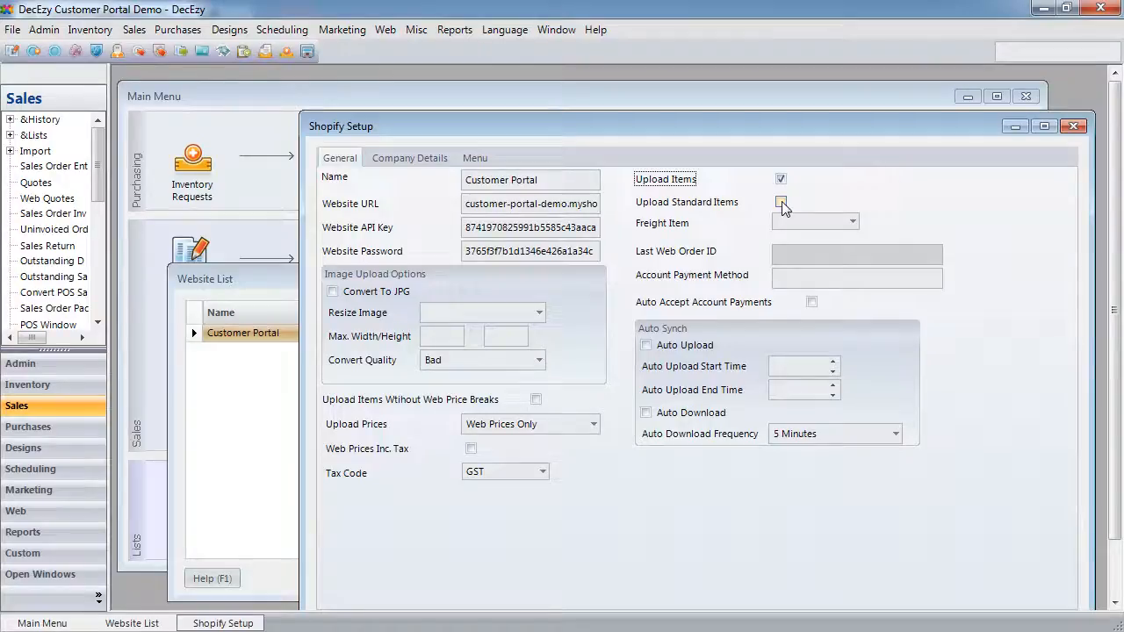
{"action": "left_click", "coordinate": [782, 201]}
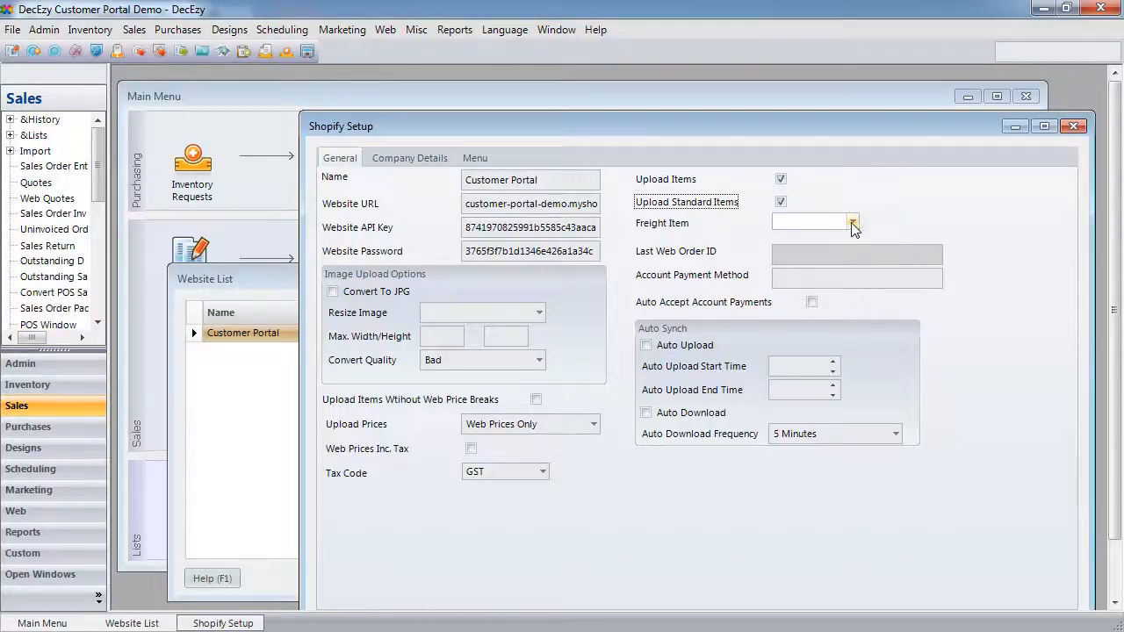
{"action": "left_click", "coordinate": [852, 225]}
{"action": "left_click", "coordinate": [816, 263]}
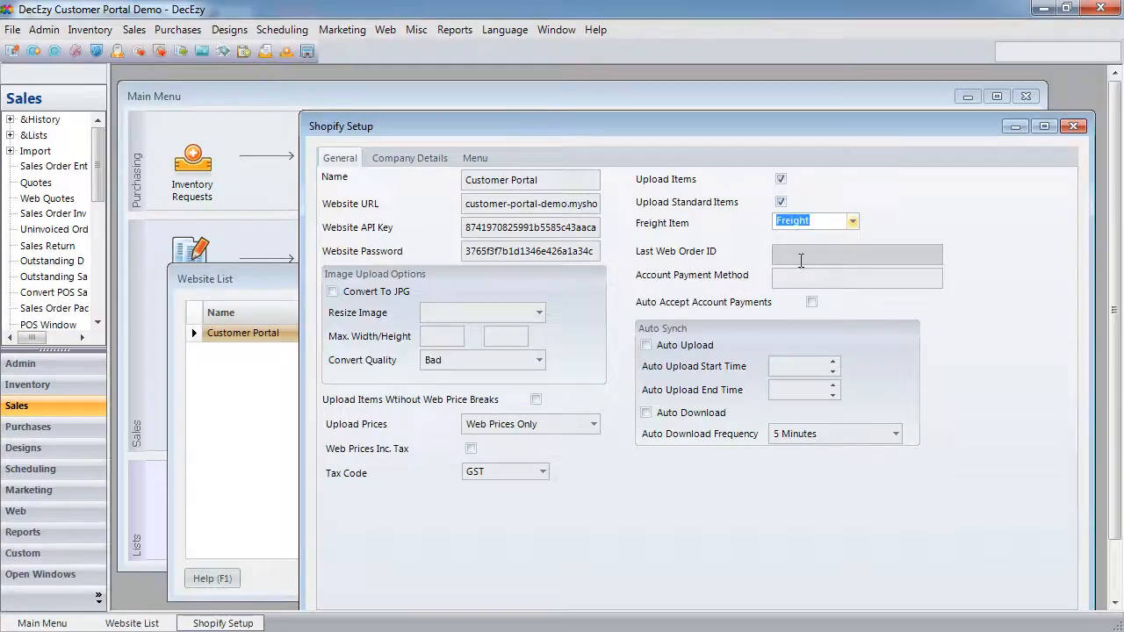
- Add Account as an auto-accepted payment method and upload Web And Customer Prices
{"action": "left_click", "coordinate": [802, 275]}
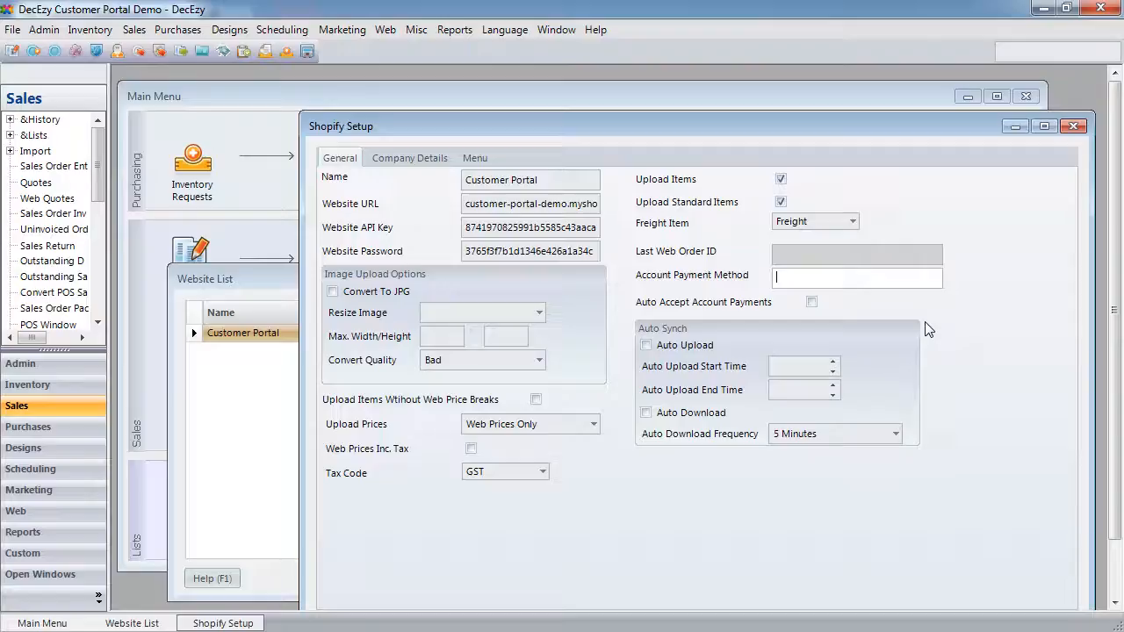
{"action": "type", "text": "Account"}
{"action": "left_click", "coordinate": [811, 302]}
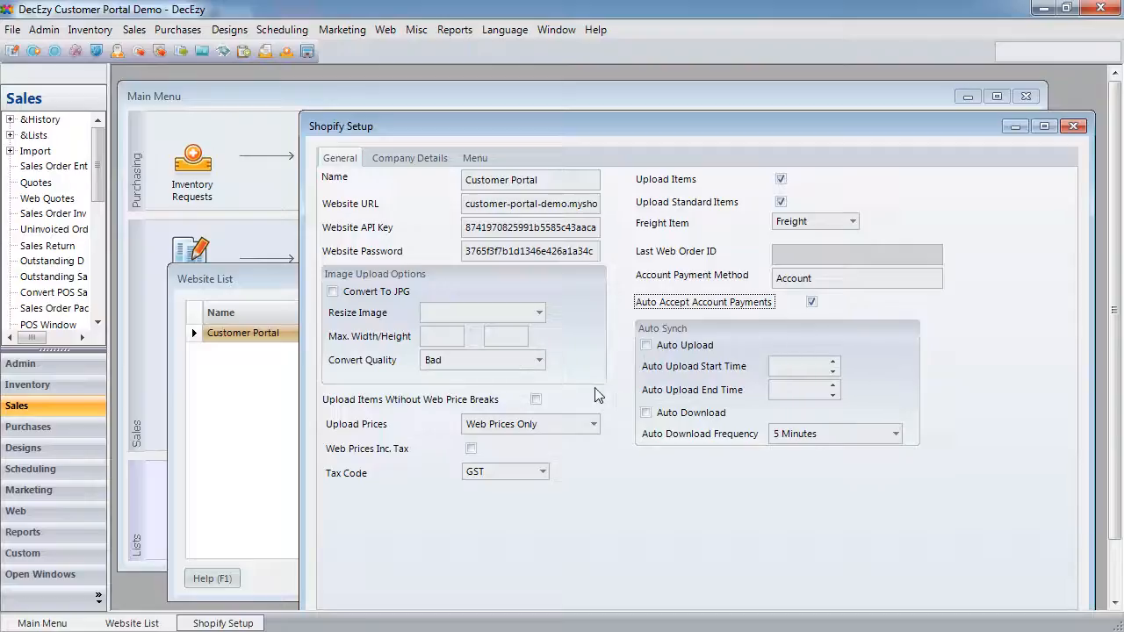
{"action": "left_click", "coordinate": [594, 426]}
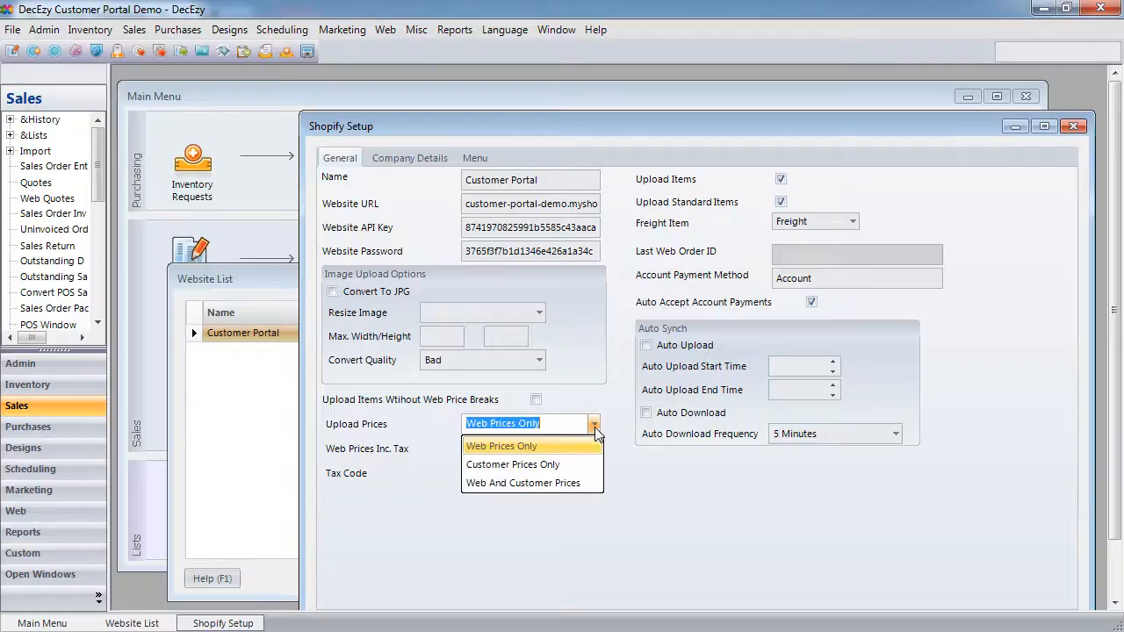
{"action": "left_click", "coordinate": [513, 484]}
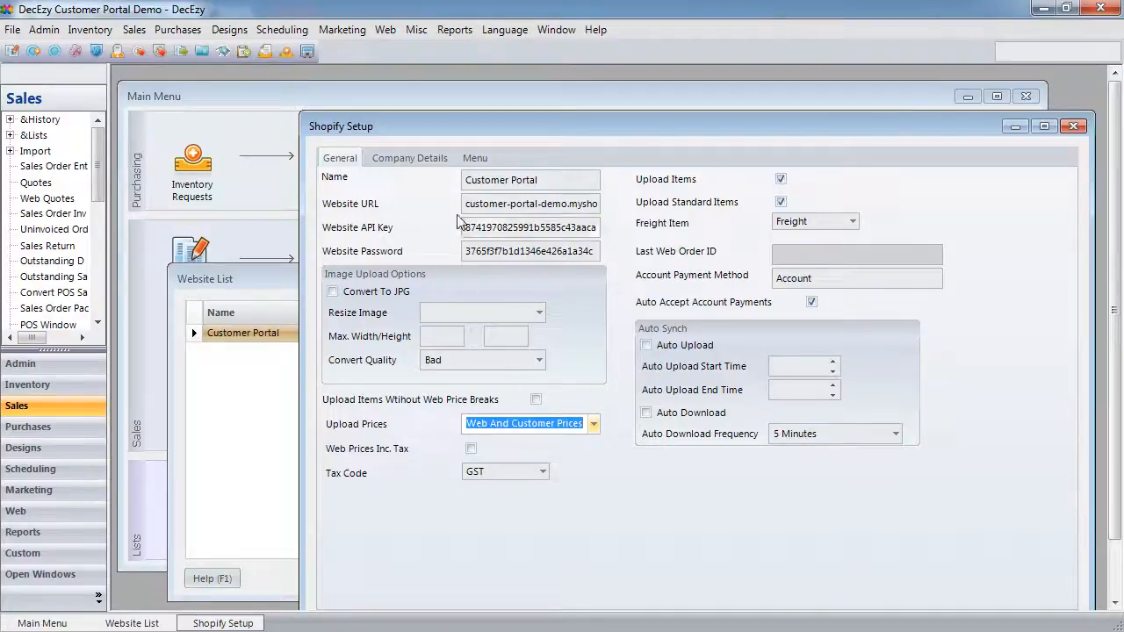
{"action": "left_click", "coordinate": [463, 156]}
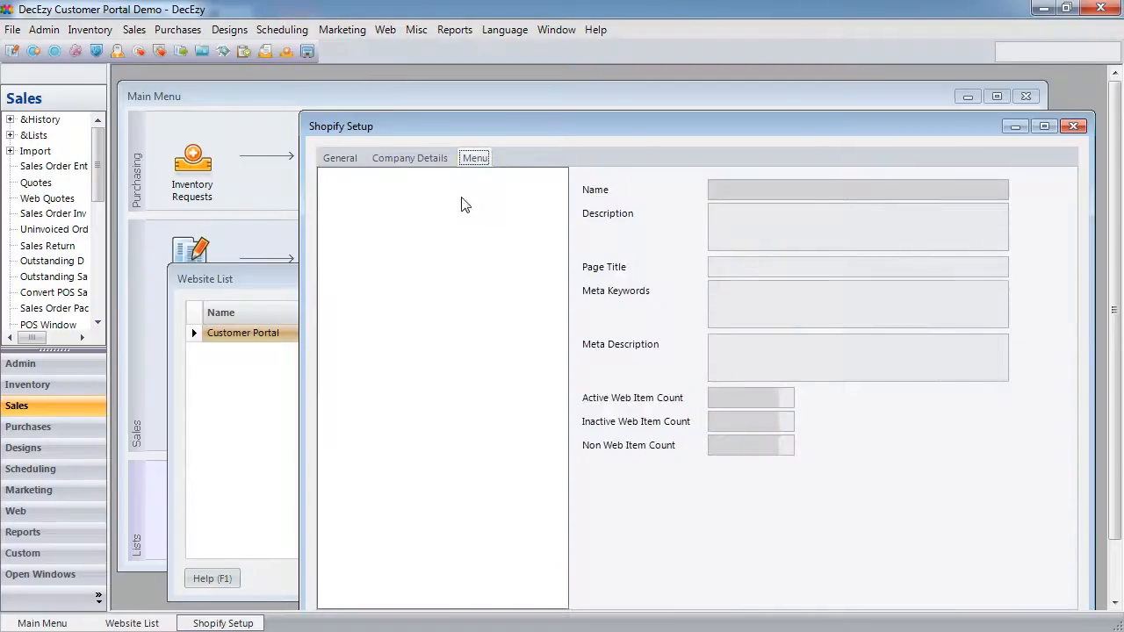
- Create root web menus 'Custom' and 'Non Custom'
{"action": "left_click", "coordinate": [378, 205]}
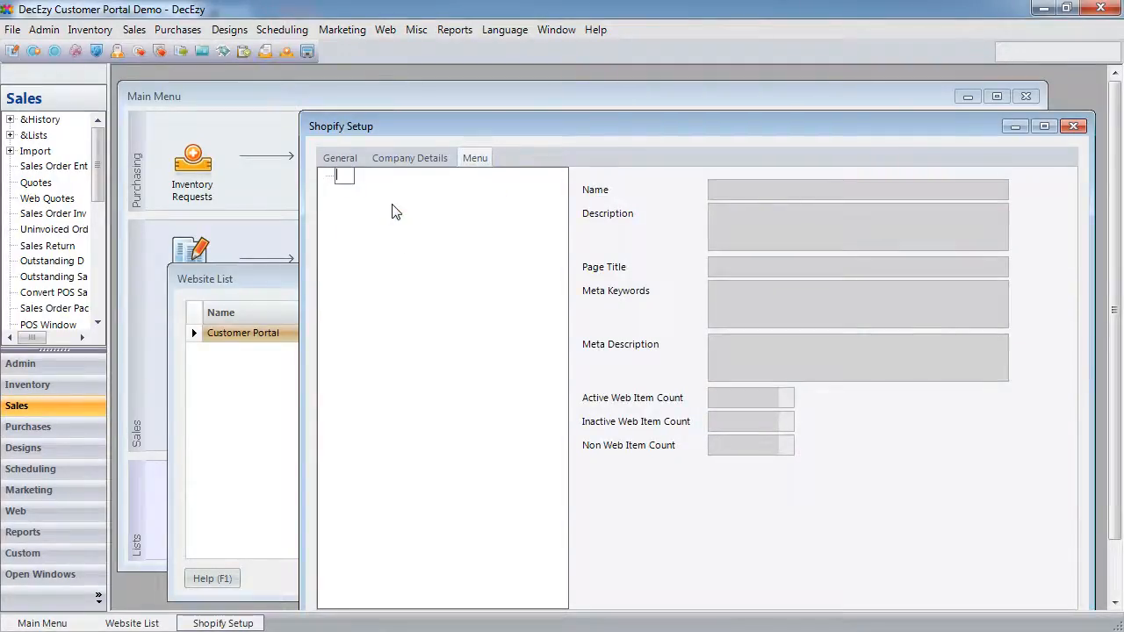
{"action": "type", "text": "Custom"}
{"action": "key", "text": "Return"}
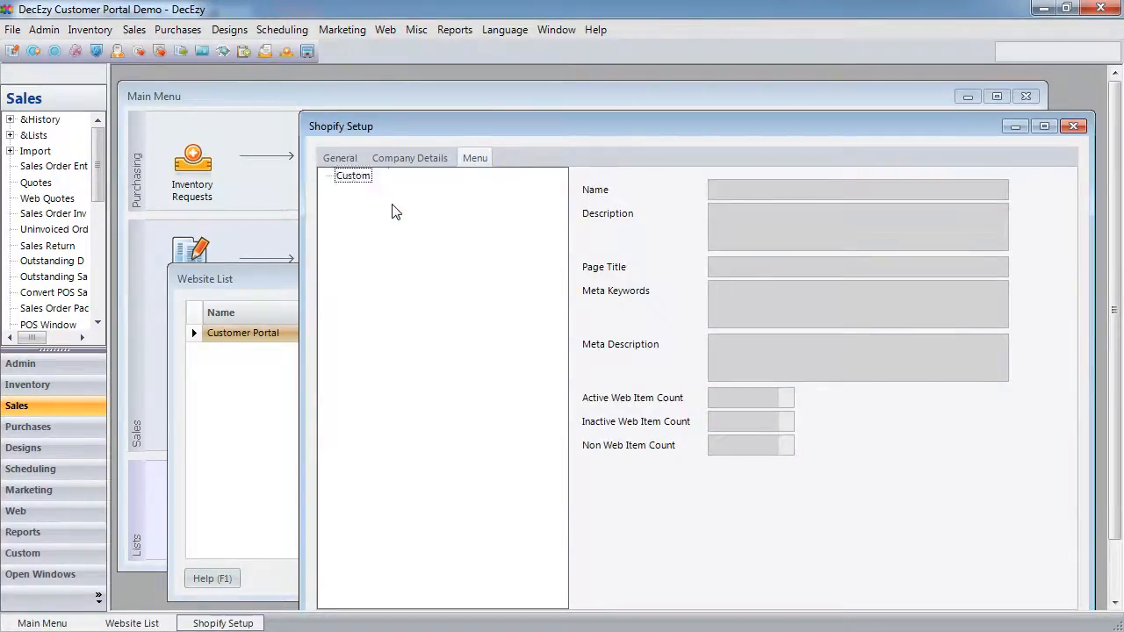
{"action": "left_click", "coordinate": [396, 241]}
{"action": "type", "text": "Non Custom"}
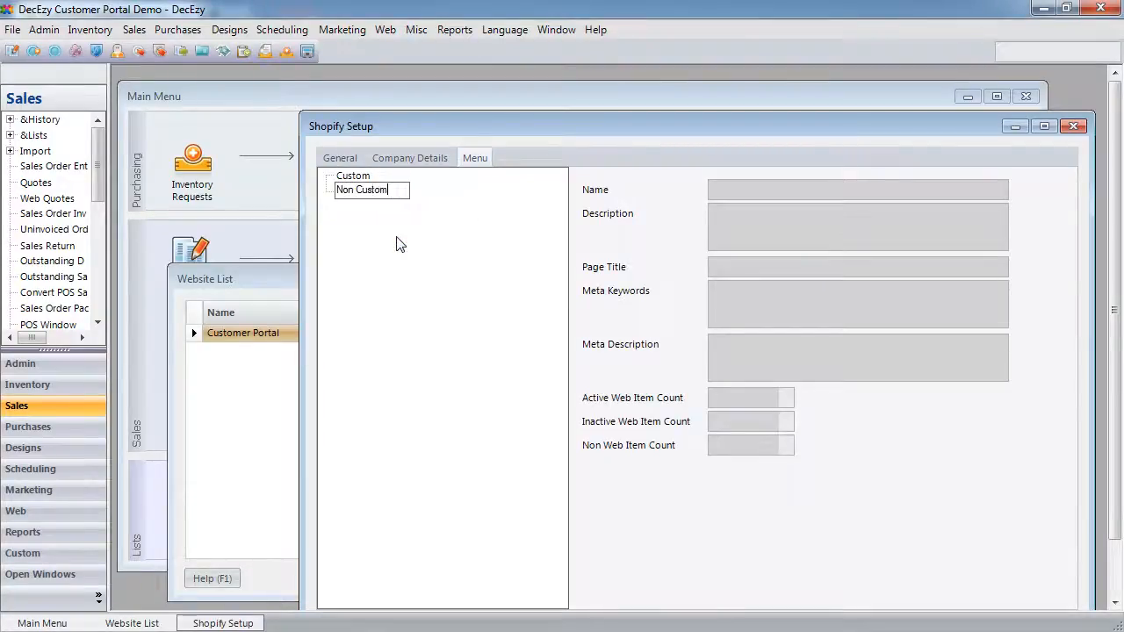
{"action": "key", "text": "Return"}
- Add child menus Tops, Pants and Misc under Custom
{"action": "left_click", "coordinate": [353, 176]}
{"action": "right_click", "coordinate": [353, 176]}
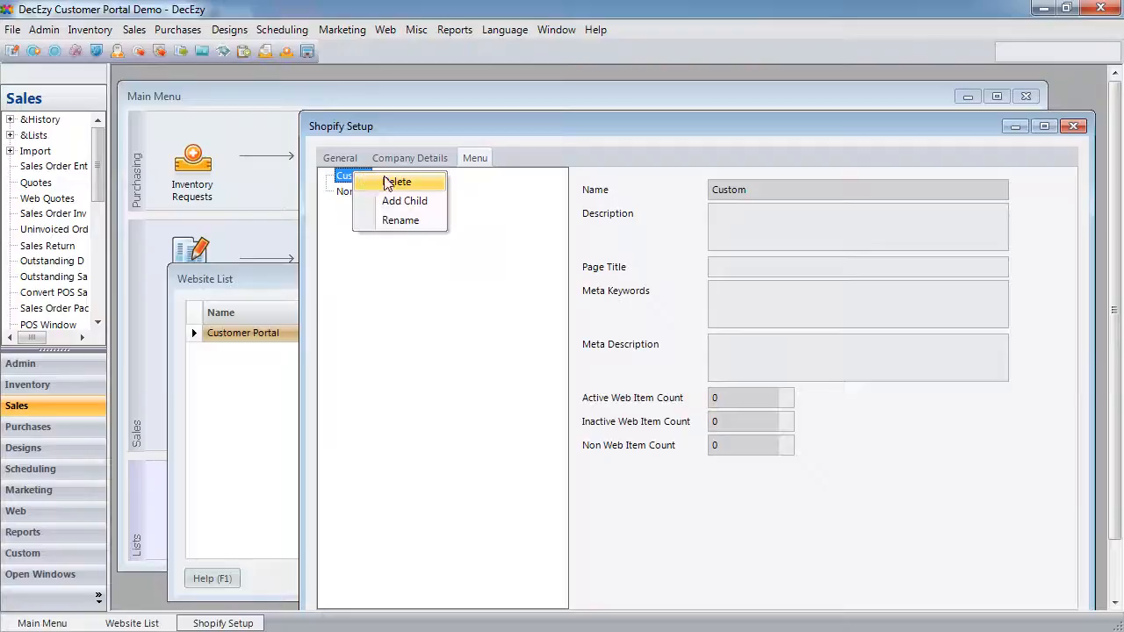
{"action": "left_click", "coordinate": [399, 201]}
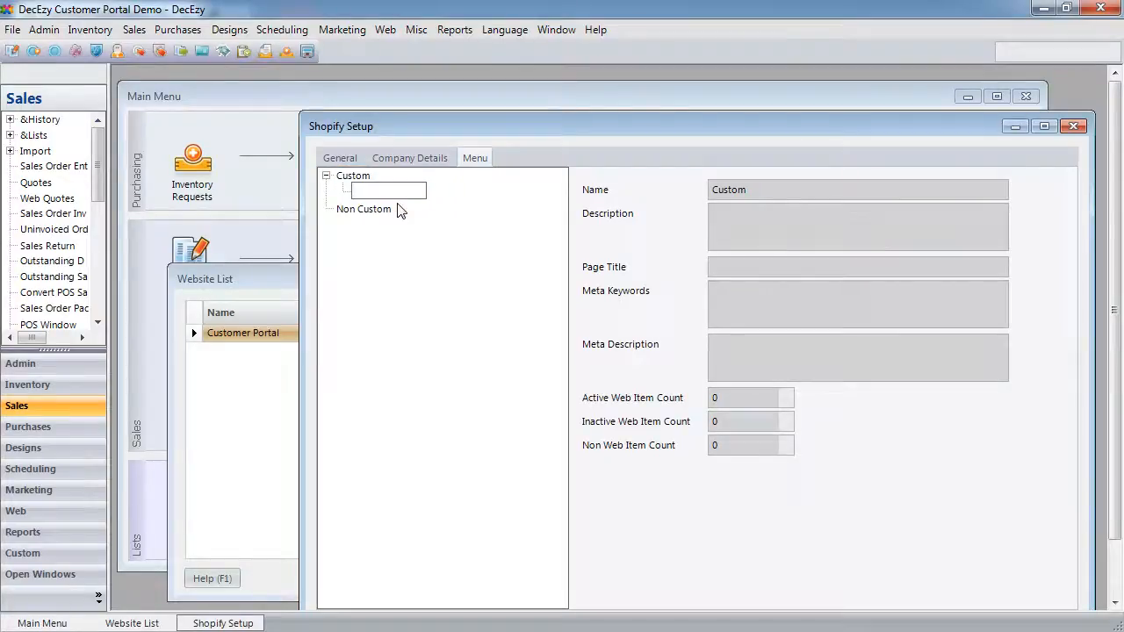
{"action": "type", "text": "Tops"}
{"action": "key", "text": "Return"}
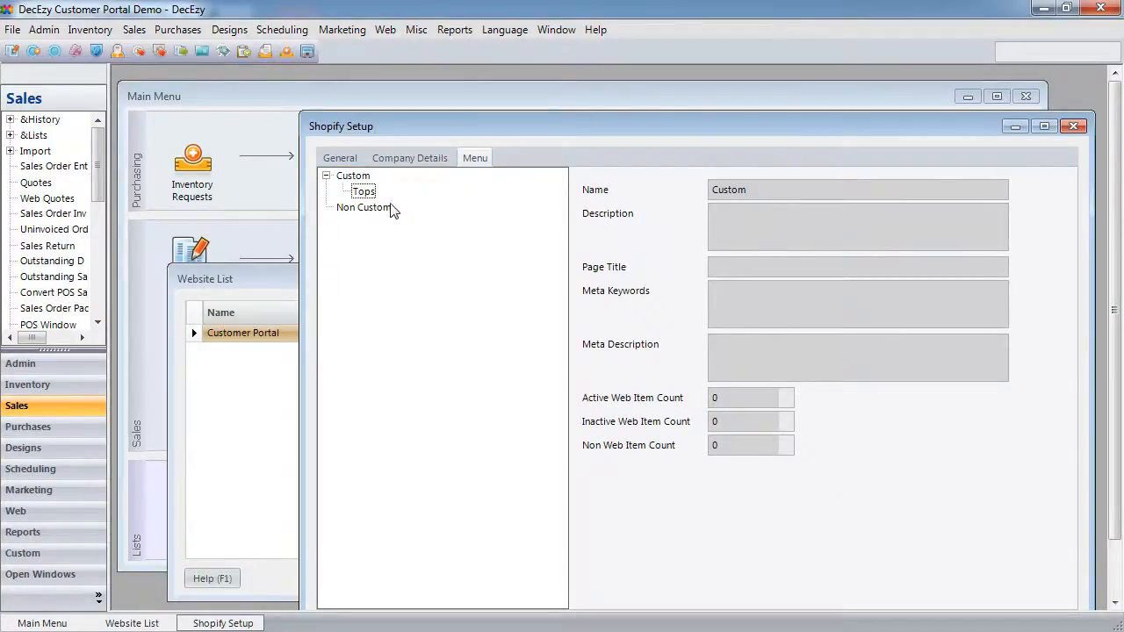
{"action": "left_click", "coordinate": [345, 178]}
{"action": "right_click", "coordinate": [346, 180]}
{"action": "left_click", "coordinate": [395, 205]}
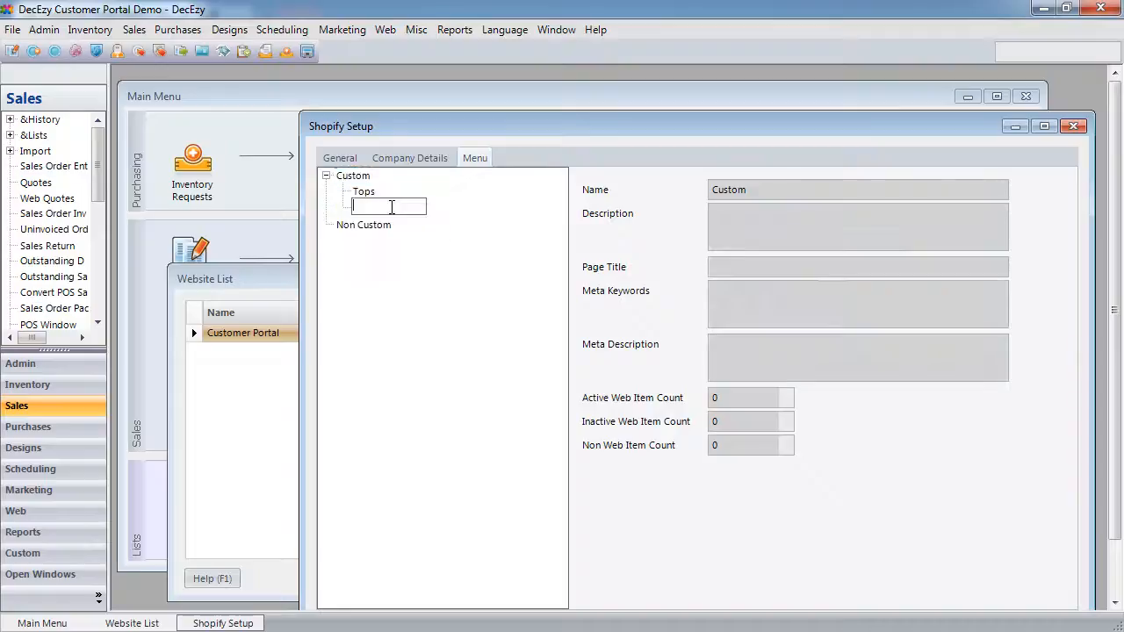
{"action": "type", "text": "Pants"}
{"action": "key", "text": "Return"}
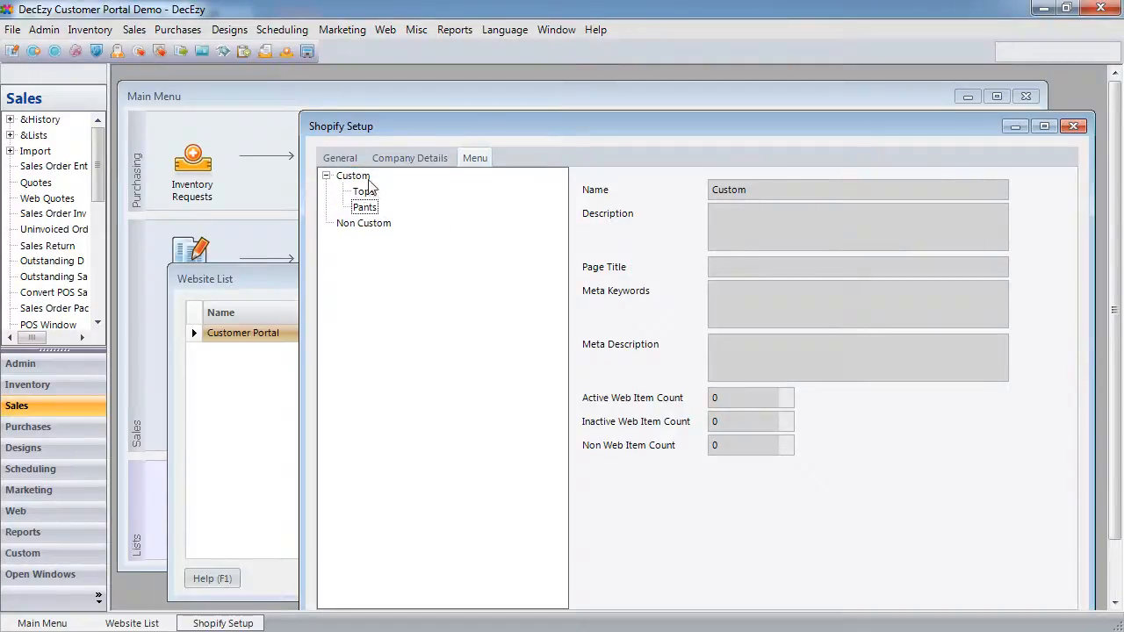
{"action": "right_click", "coordinate": [364, 180]}
{"action": "left_click", "coordinate": [412, 208]}
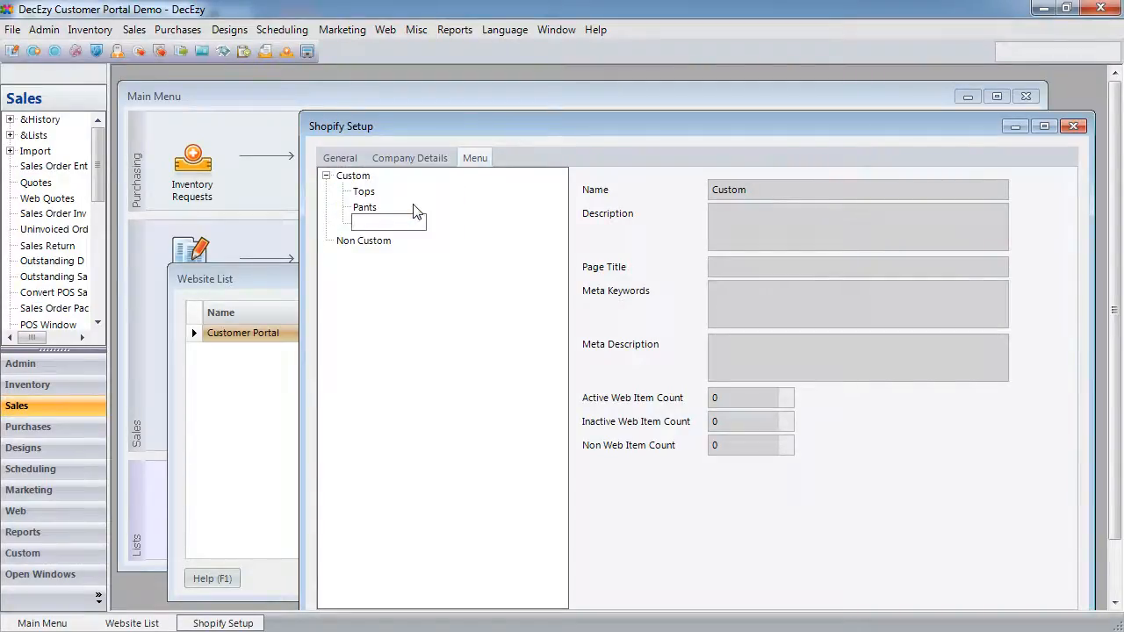
{"action": "type", "text": "Misc"}
{"action": "key", "text": "Return"}
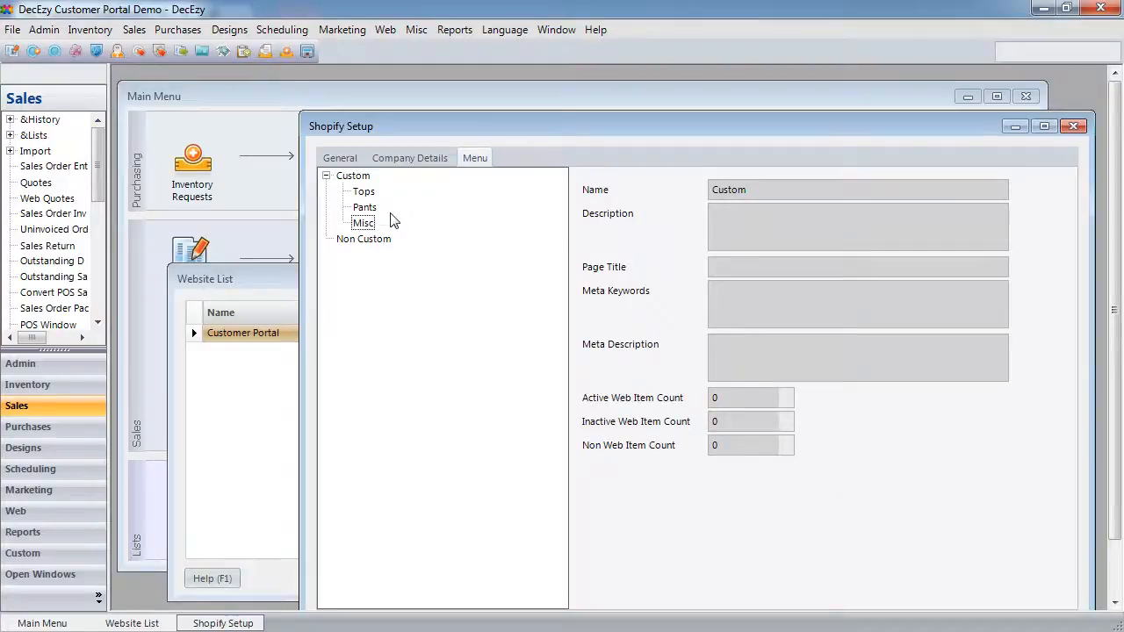
- Add child menus Tops, Pants and Misc under Non Custom
{"action": "left_click", "coordinate": [380, 240]}
{"action": "right_click", "coordinate": [379, 240]}
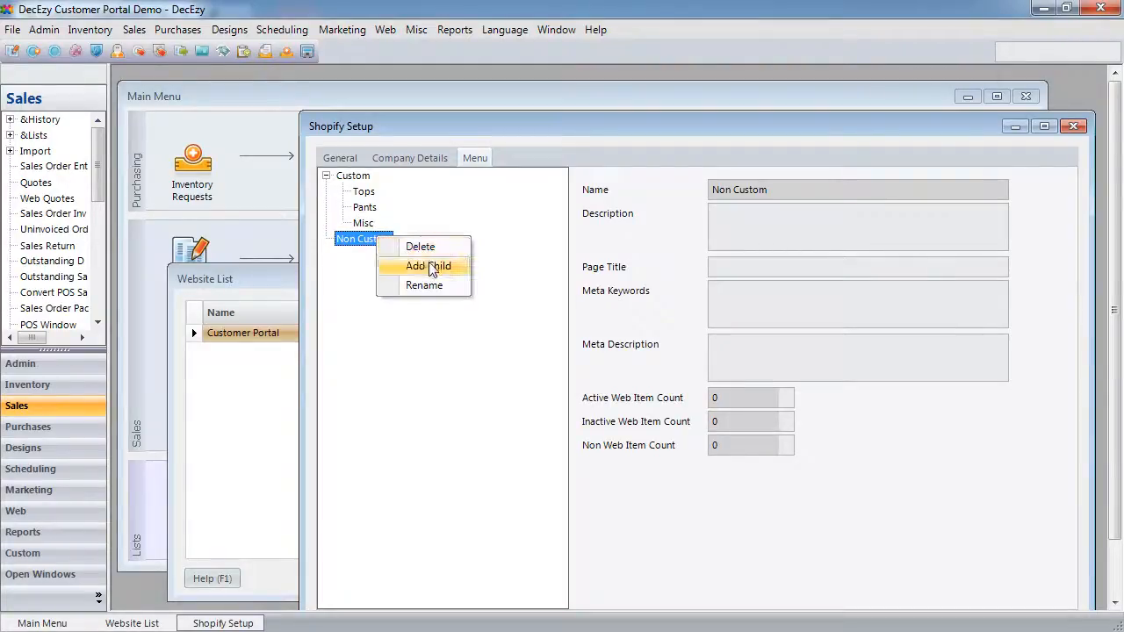
{"action": "left_click", "coordinate": [431, 268]}
{"action": "type", "text": "Tops"}
{"action": "key", "text": "Return"}
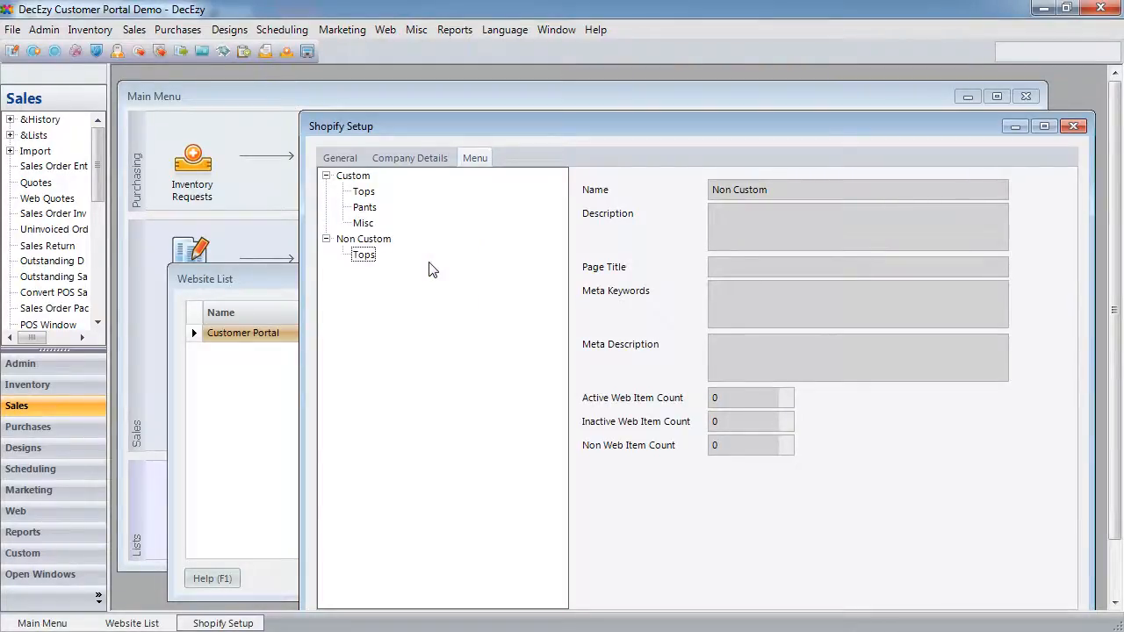
{"action": "right_click", "coordinate": [375, 241]}
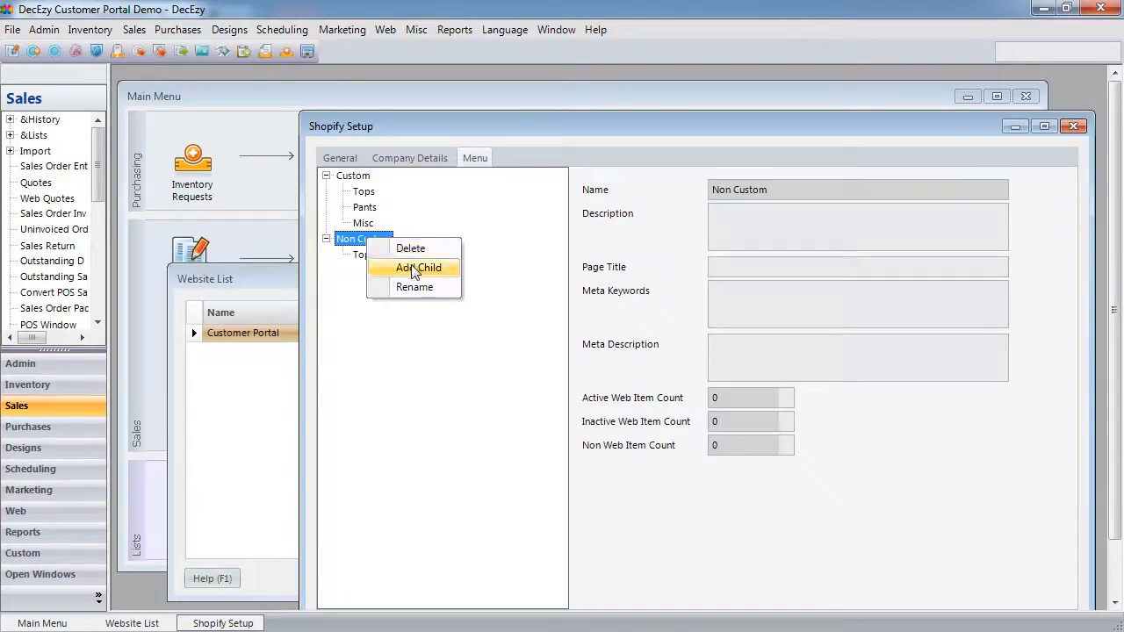
{"action": "left_click", "coordinate": [411, 267]}
{"action": "type", "text": "Pants"}
{"action": "key", "text": "Return"}
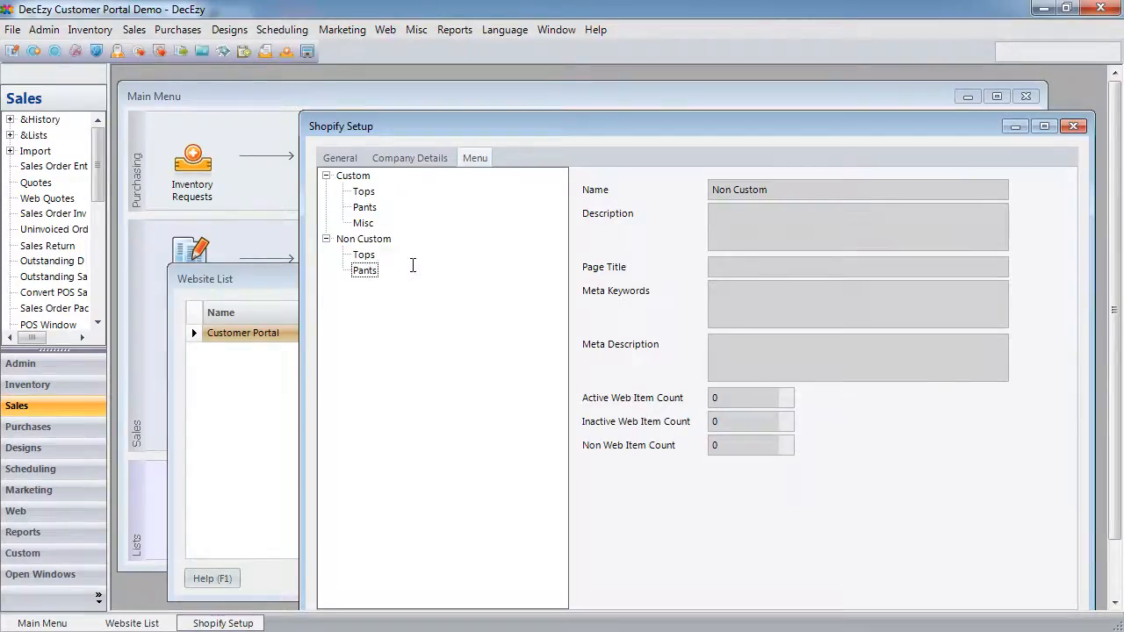
{"action": "right_click", "coordinate": [379, 242]}
{"action": "left_click", "coordinate": [428, 268]}
{"action": "type", "text": "Misc"}
{"action": "key", "text": "Return"}
- Save and close the Shopify Setup with OK
{"action": "key", "text": "alt+Tab"}
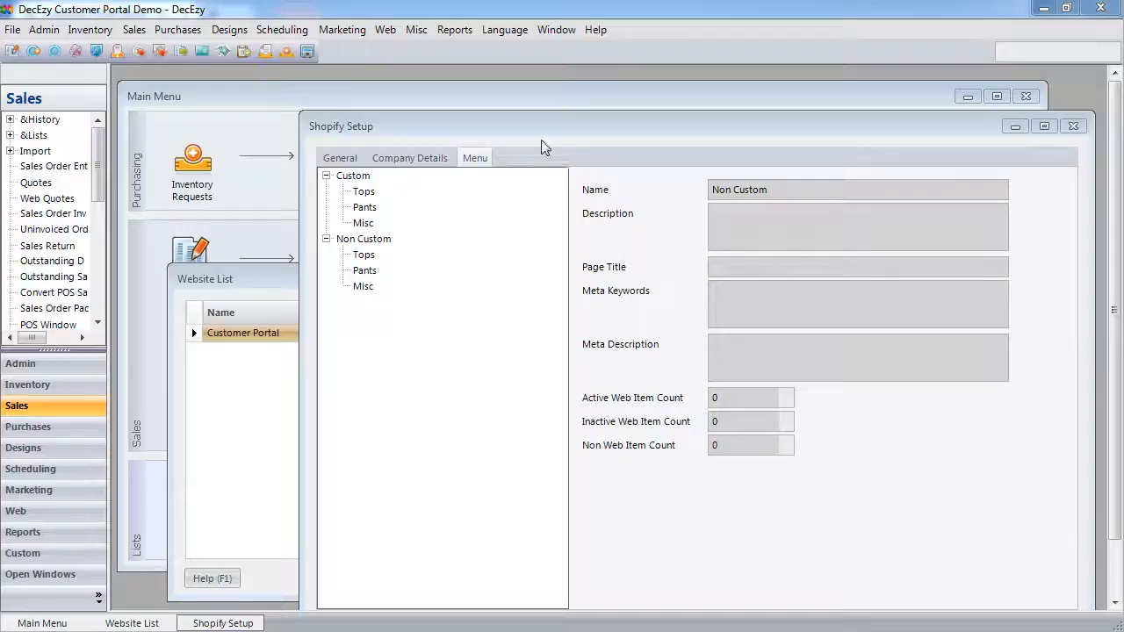
{"action": "left_click_drag", "start_coordinate": [547, 131], "coordinate": [461, 94]}
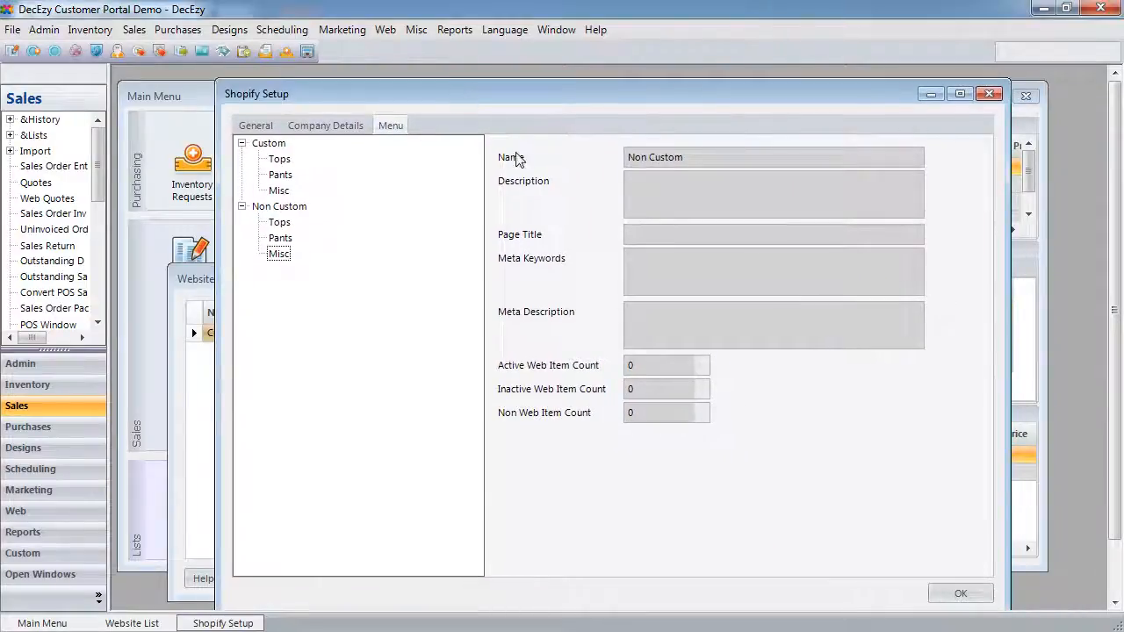
{"action": "left_click", "coordinate": [961, 595]}
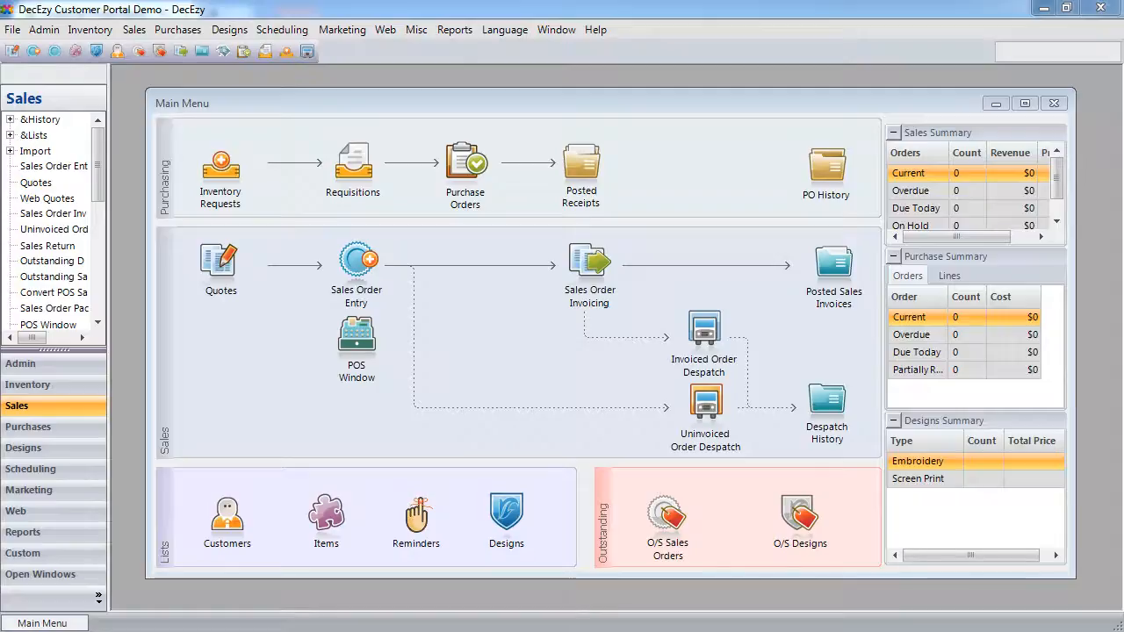
- In Standard Item Mngt, flag the Annes Logo items except Ladies Polo as web items
{"action": "left_click", "coordinate": [90, 29]}
{"action": "left_click", "coordinate": [156, 163]}
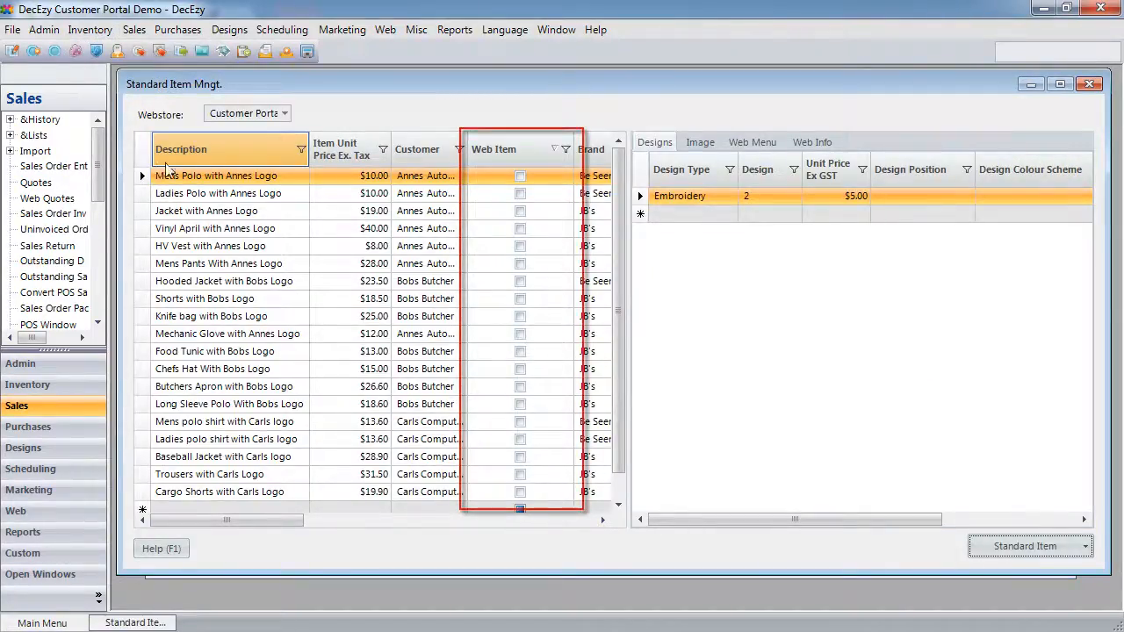
{"action": "left_click", "coordinate": [521, 177]}
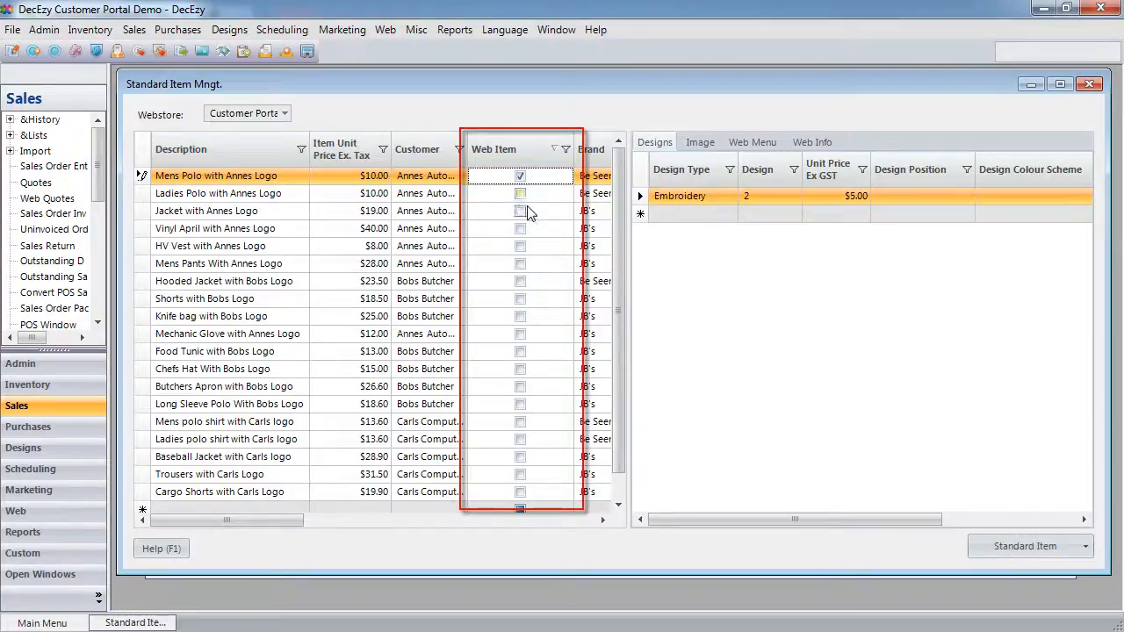
{"action": "left_click", "coordinate": [520, 211]}
{"action": "left_click", "coordinate": [520, 228]}
{"action": "left_click", "coordinate": [521, 246]}
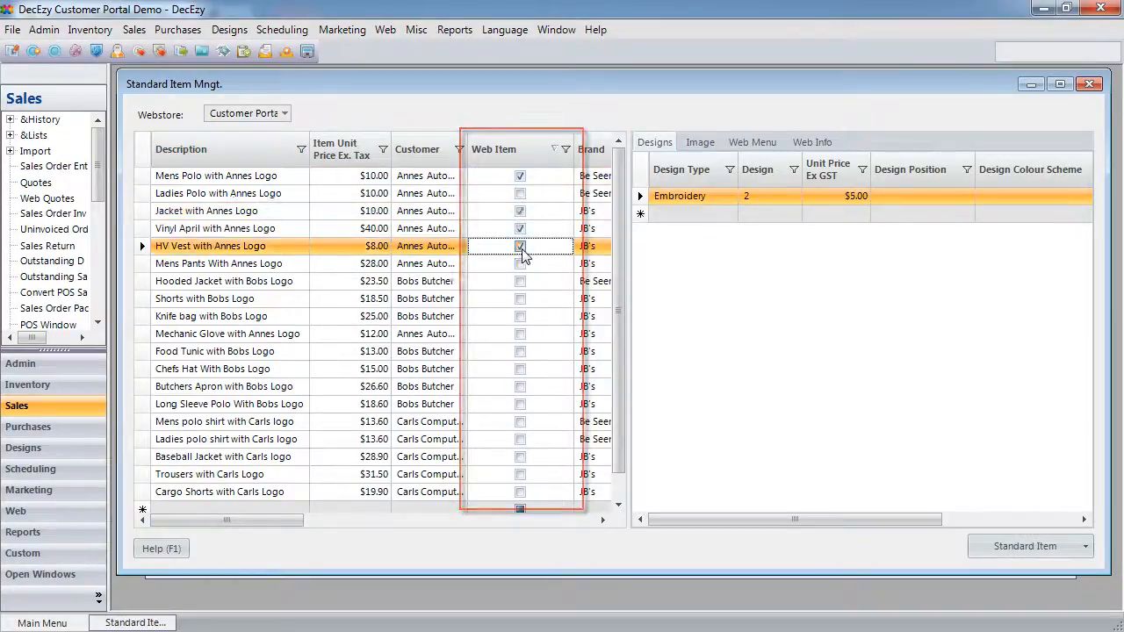
{"action": "left_click", "coordinate": [521, 264]}
{"action": "left_click", "coordinate": [520, 281]}
- Flag the Bobs Logo items, Knife bag and Mechanic Glove as web items
{"action": "left_click", "coordinate": [521, 298]}
{"action": "left_click", "coordinate": [521, 317]}
{"action": "left_click", "coordinate": [521, 333]}
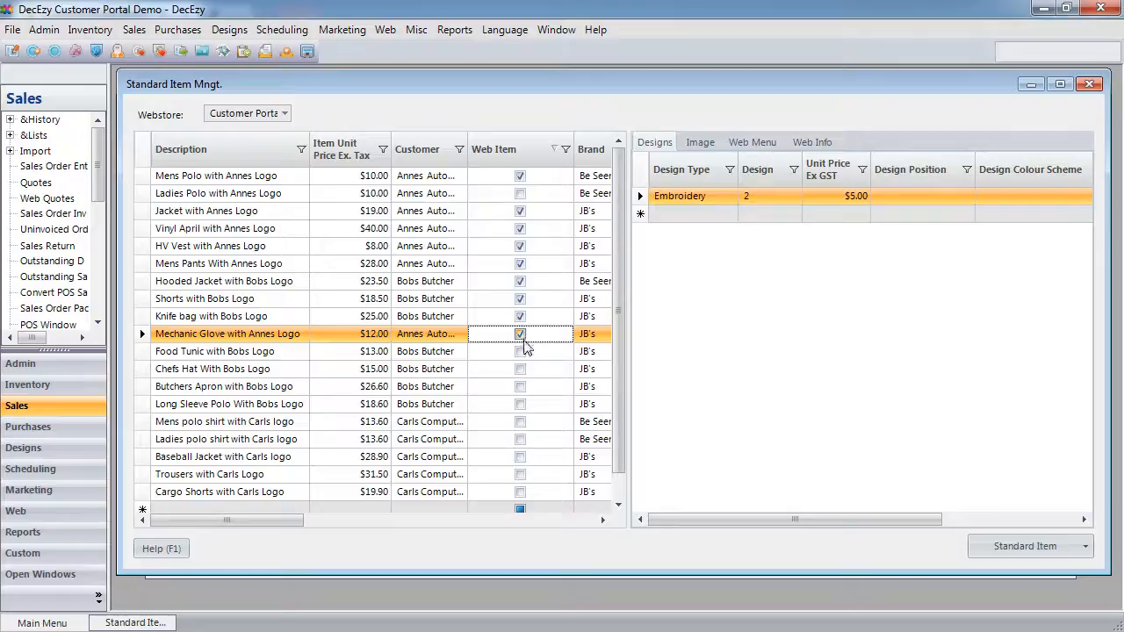
{"action": "left_click", "coordinate": [521, 351]}
{"action": "left_click", "coordinate": [521, 368]}
{"action": "left_click", "coordinate": [521, 386]}
{"action": "left_click", "coordinate": [521, 404]}
- Flag the Carls logo items through Cargo Shorts and Baseball Jacket as web items
{"action": "left_click", "coordinate": [521, 421]}
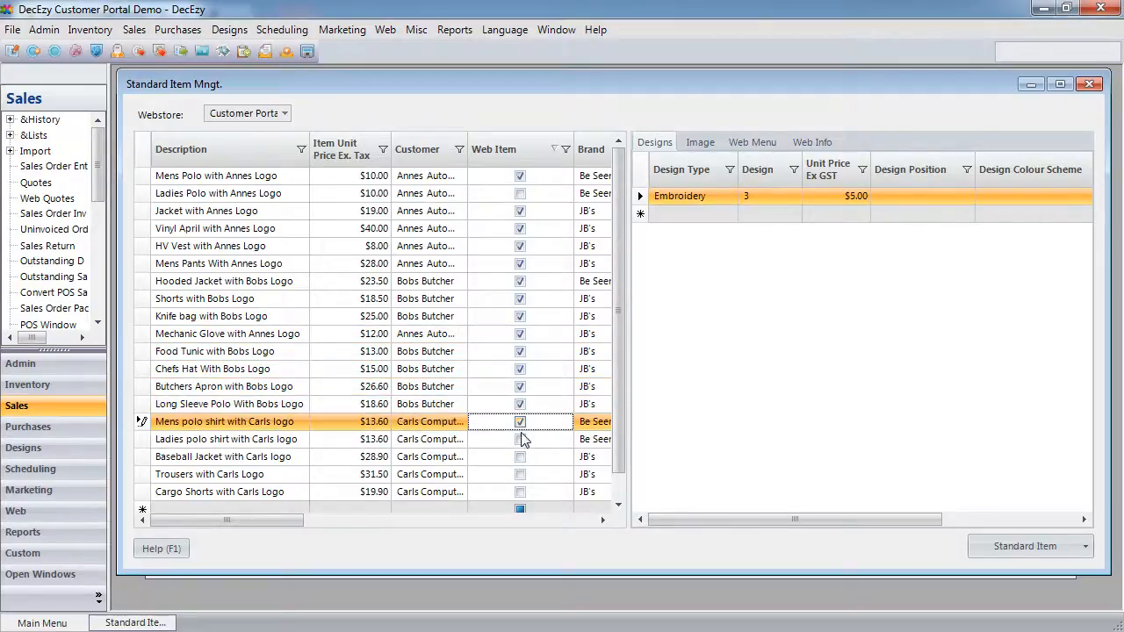
{"action": "left_click", "coordinate": [521, 439]}
{"action": "left_click", "coordinate": [521, 456]}
{"action": "left_click", "coordinate": [521, 474]}
{"action": "left_click", "coordinate": [521, 492]}
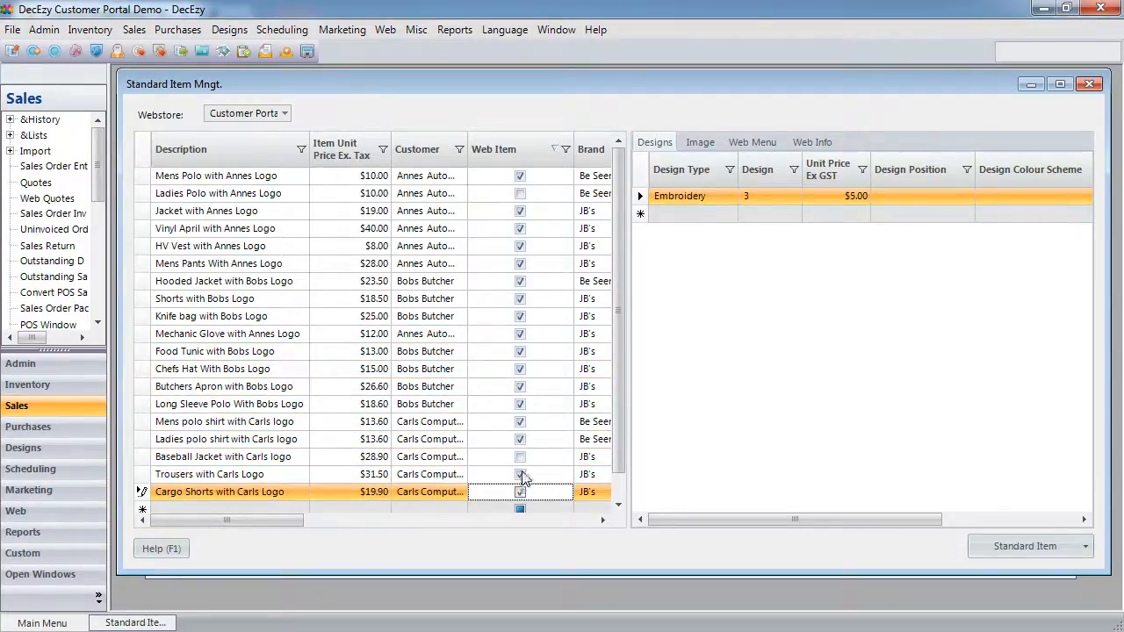
{"action": "left_click", "coordinate": [521, 457]}
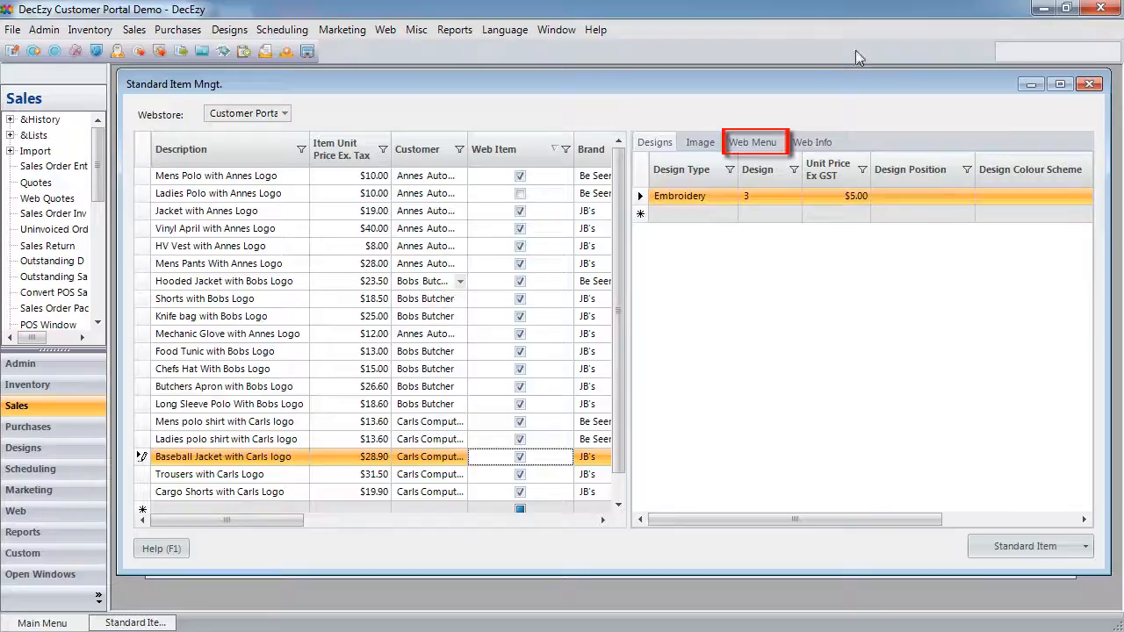
- File Mens Polo with Annes Logo under the Custom > Tops web menu
{"action": "left_click", "coordinate": [761, 146]}
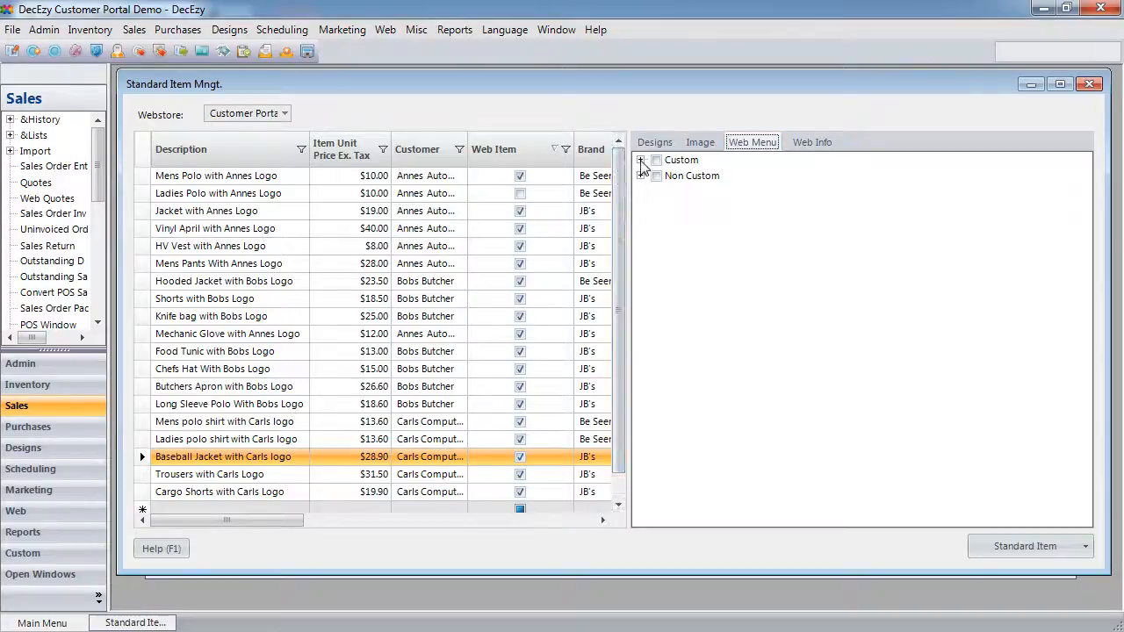
{"action": "left_click", "coordinate": [640, 160]}
{"action": "left_click", "coordinate": [244, 177]}
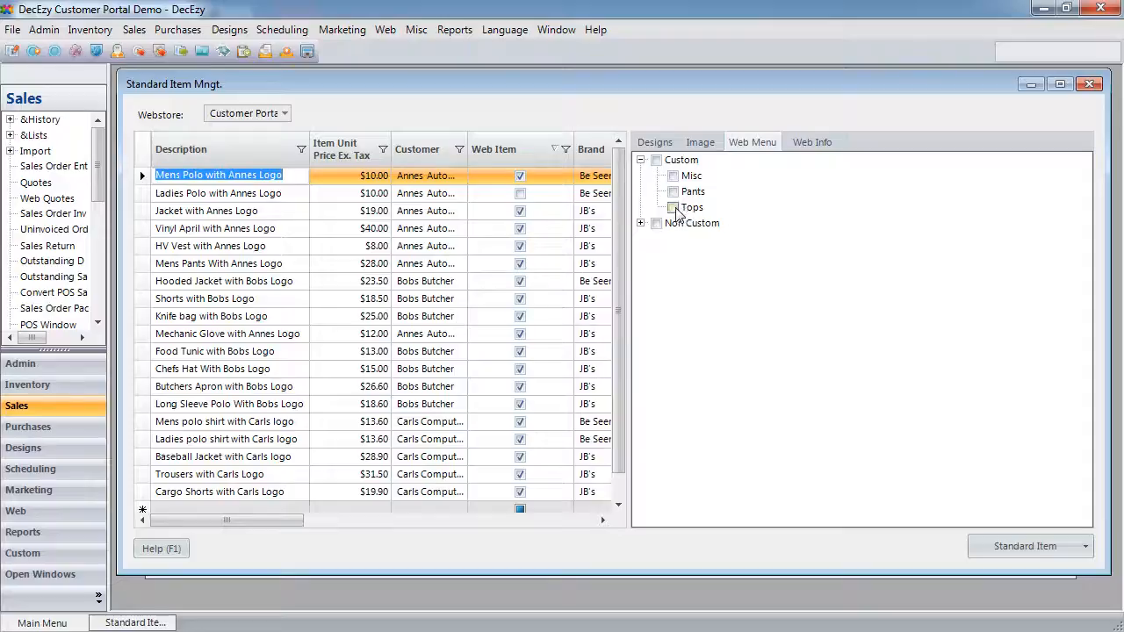
{"action": "left_click", "coordinate": [673, 207]}
- Check the Custom menu assignments of the remaining standard items, from Ladies Polo to Trousers with Carls Logo
{"action": "left_click", "coordinate": [286, 194]}
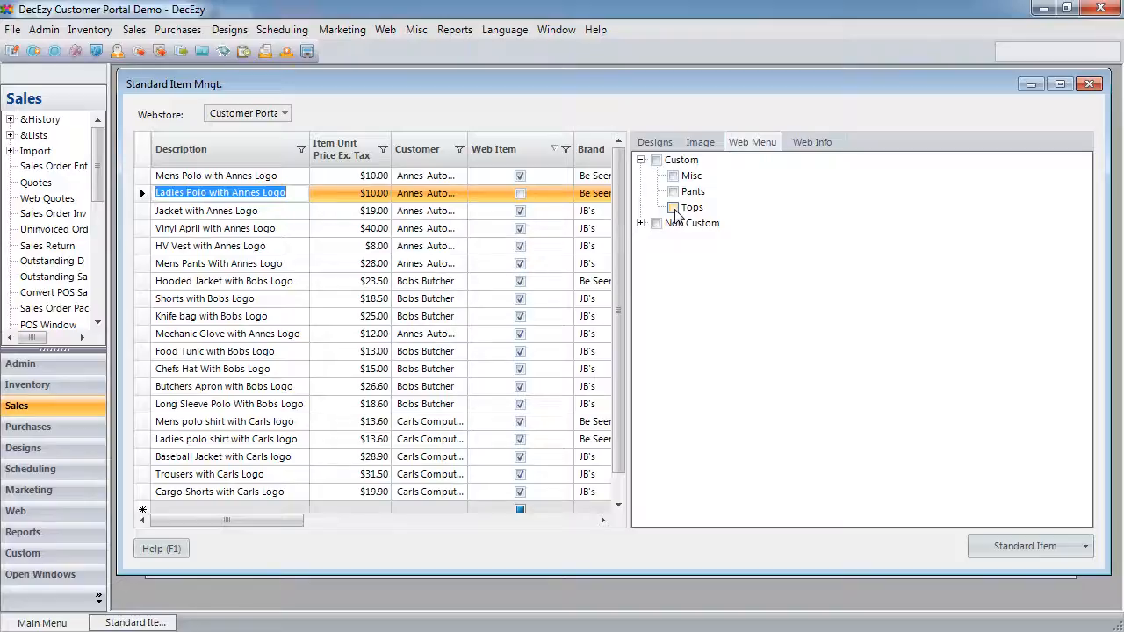
{"action": "key", "text": "Down"}
{"action": "key", "text": "Down"}
{"action": "key", "text": "Down"}
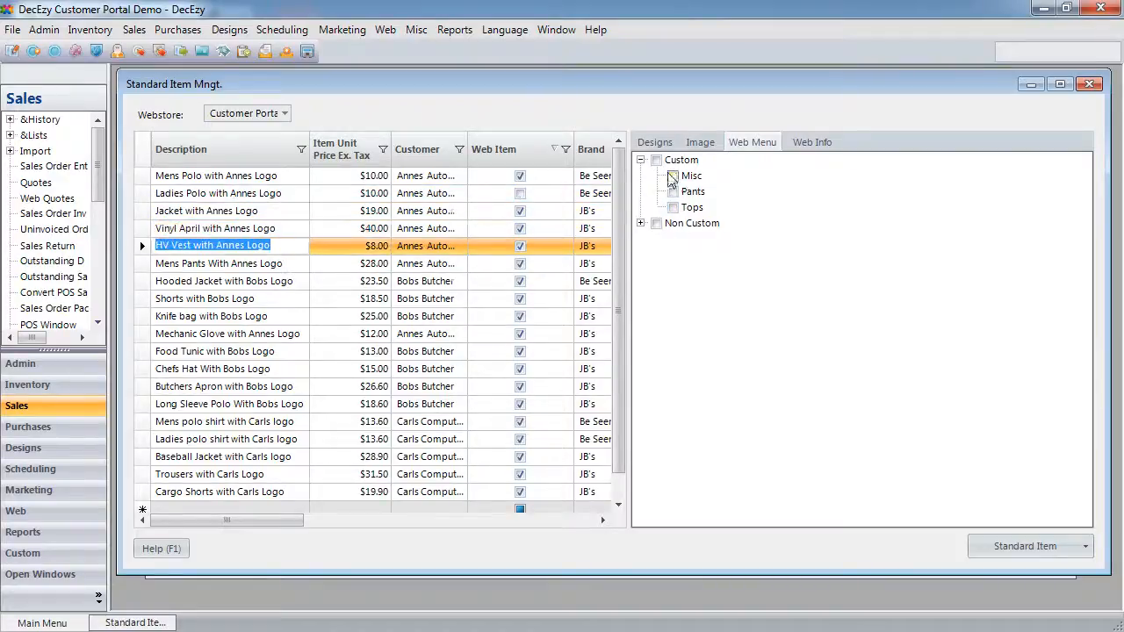
{"action": "key", "text": "Down"}
{"action": "key", "text": "Down"}
{"action": "key", "text": "Down"}
{"action": "key", "text": "Tab"}
{"action": "key", "text": "Tab"}
{"action": "key", "text": "Tab"}
{"action": "key", "text": "Tab"}
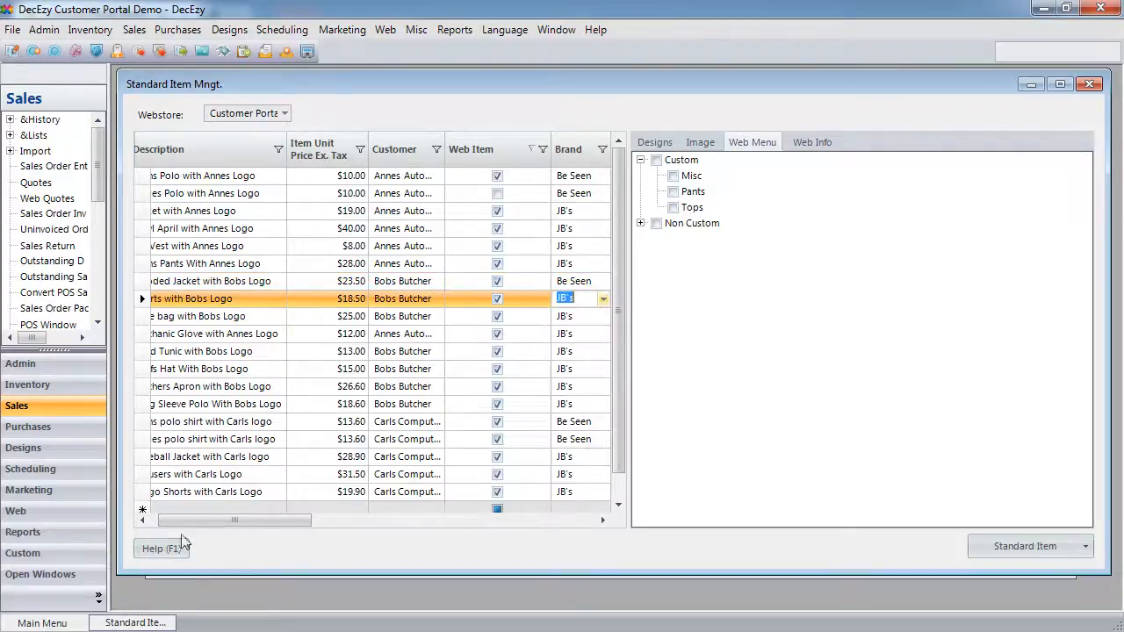
{"action": "left_click", "coordinate": [439, 316]}
{"action": "left_click", "coordinate": [429, 333]}
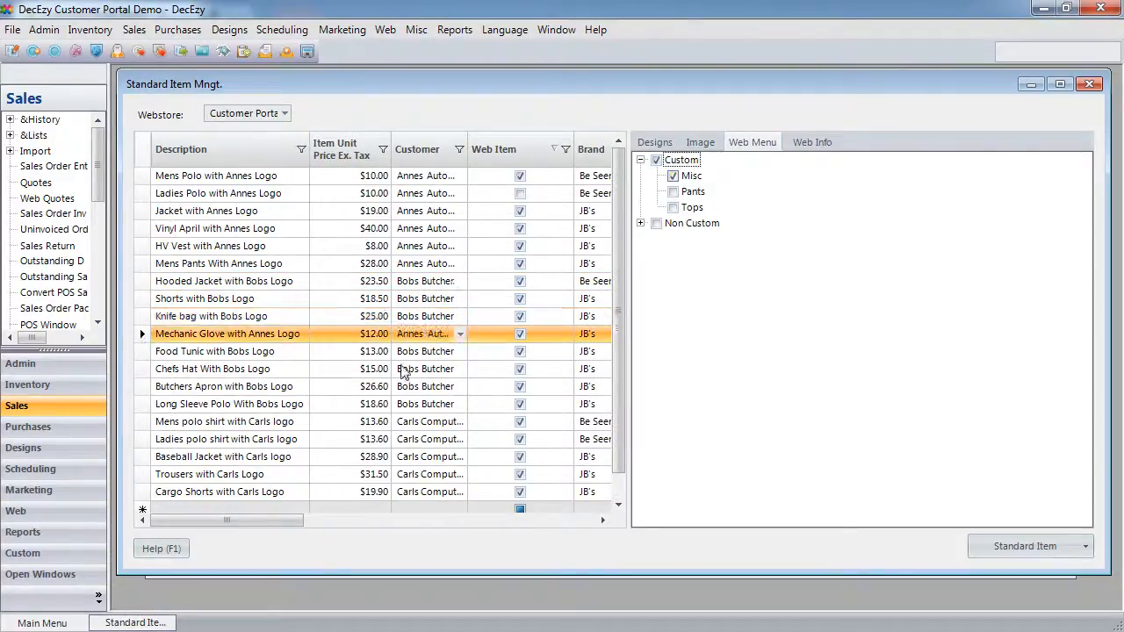
{"action": "key", "text": "Down"}
{"action": "key", "text": "Down"}
{"action": "key", "text": "Down"}
{"action": "key", "text": "Down"}
{"action": "key", "text": "Down"}
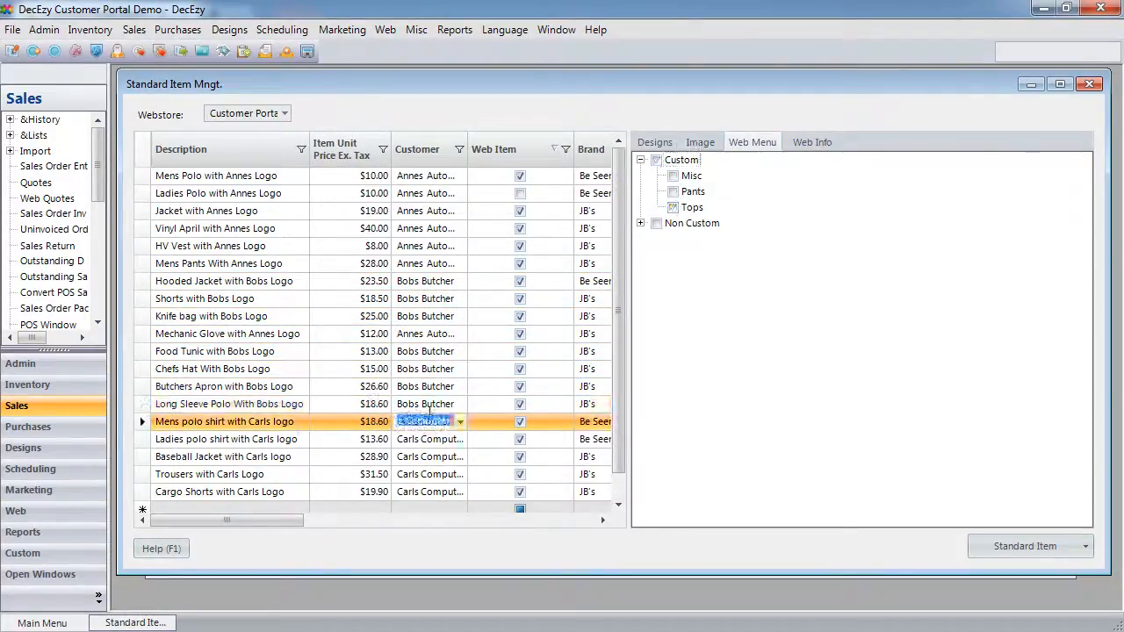
{"action": "key", "text": "Down"}
{"action": "key", "text": "Down"}
{"action": "key", "text": "Down"}
{"action": "key", "text": "Down"}
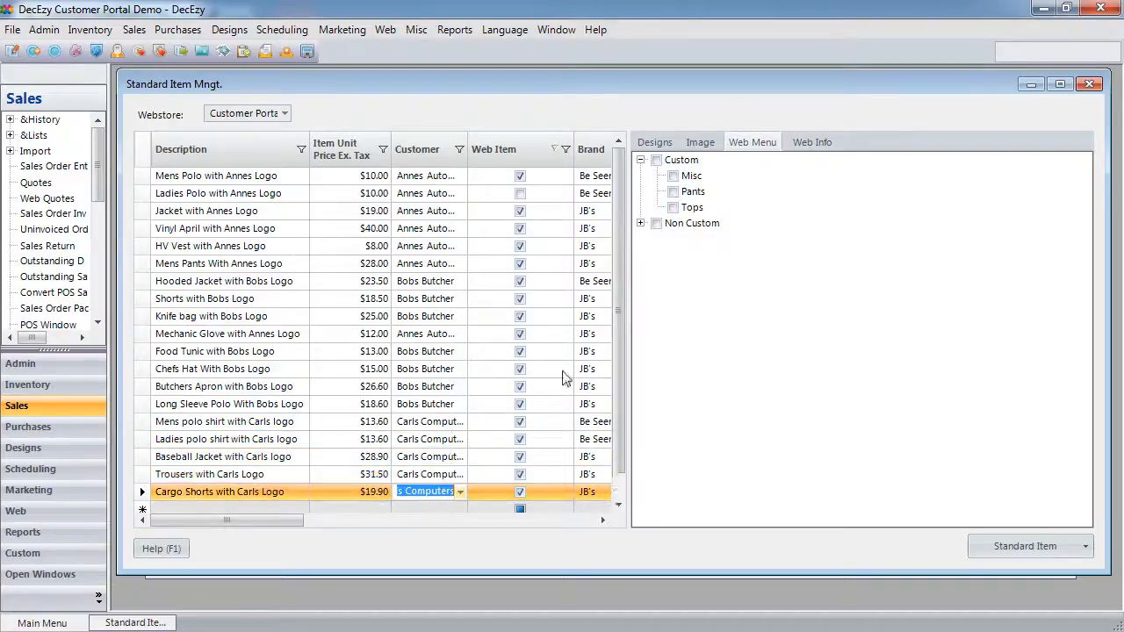
{"action": "left_click", "coordinate": [428, 475]}
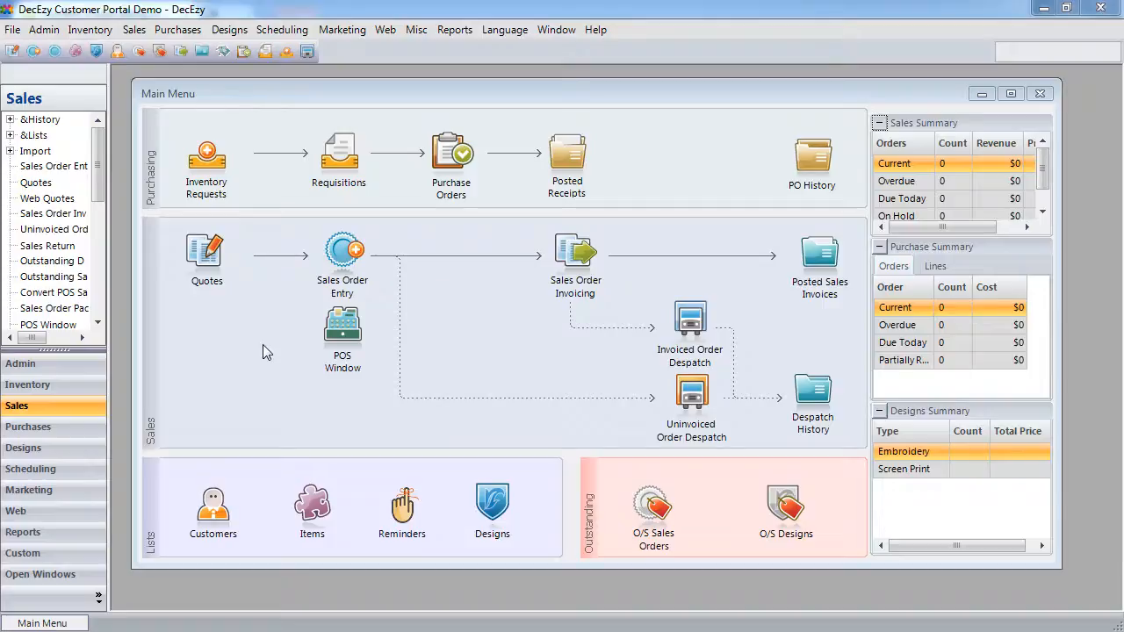
- In Item Management, show JB's brand items filtered by item code 2M3P
{"action": "left_click", "coordinate": [309, 509]}
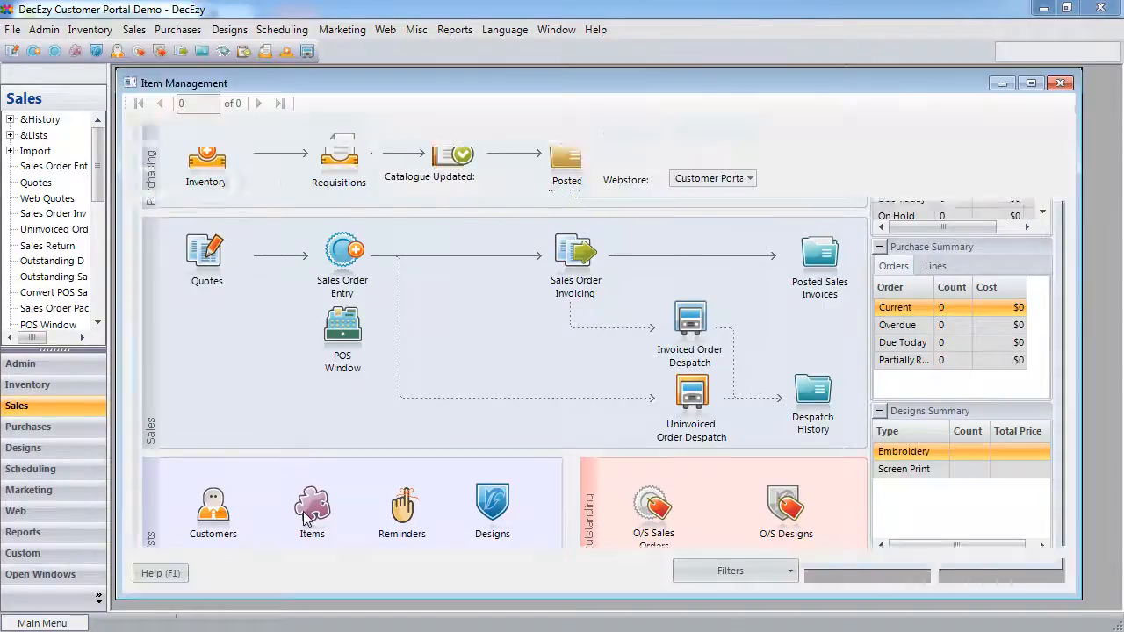
{"action": "left_click", "coordinate": [364, 130]}
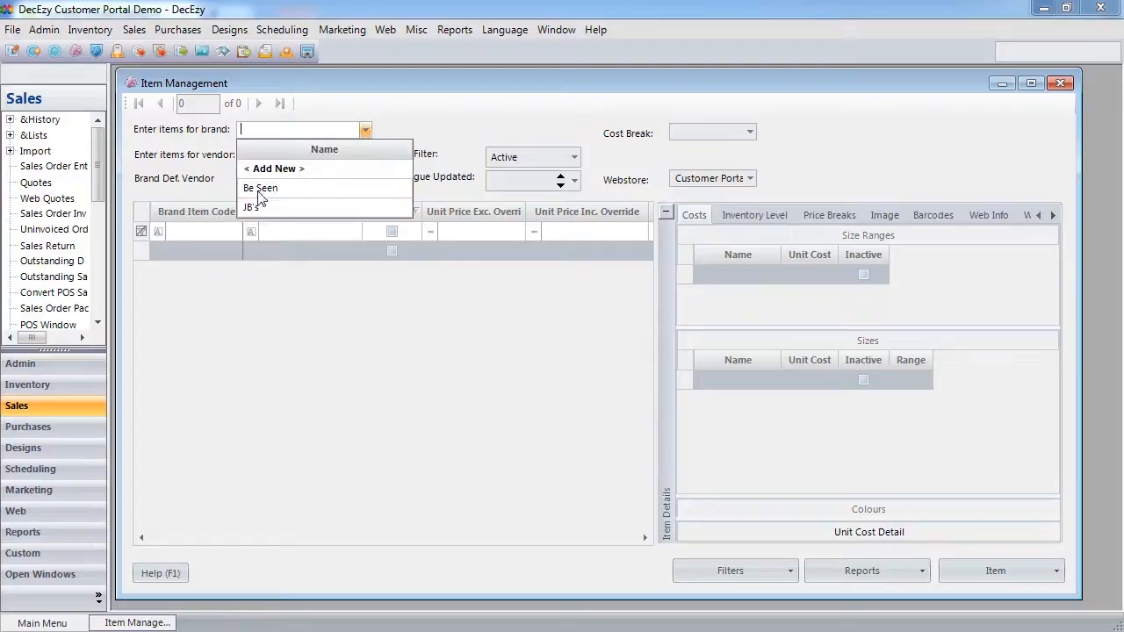
{"action": "left_click", "coordinate": [256, 205]}
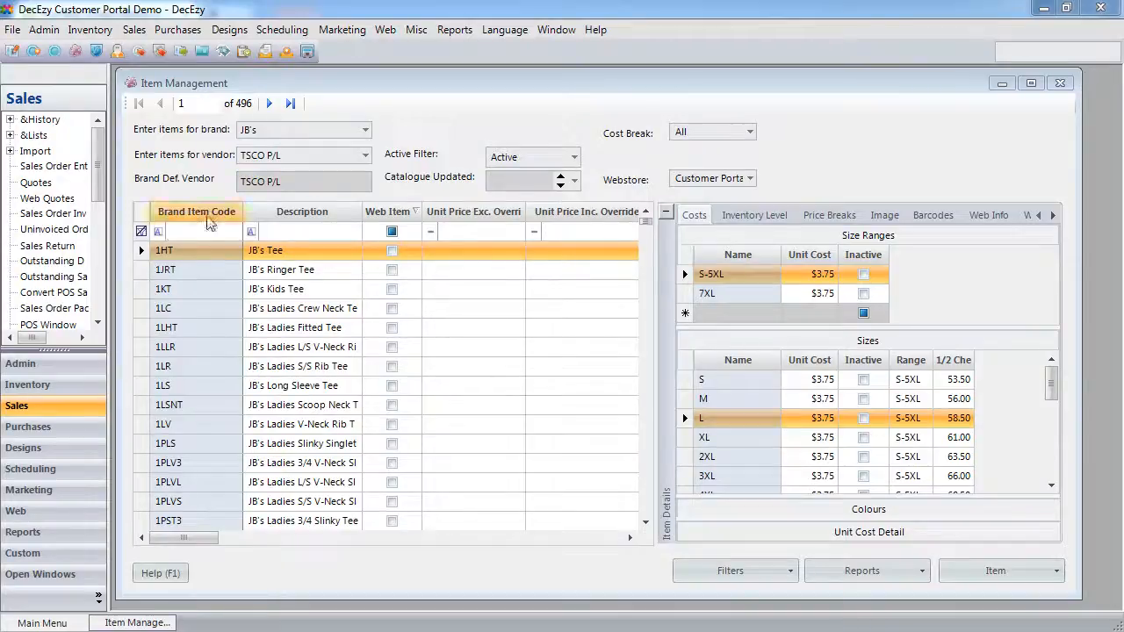
{"action": "left_click", "coordinate": [187, 231]}
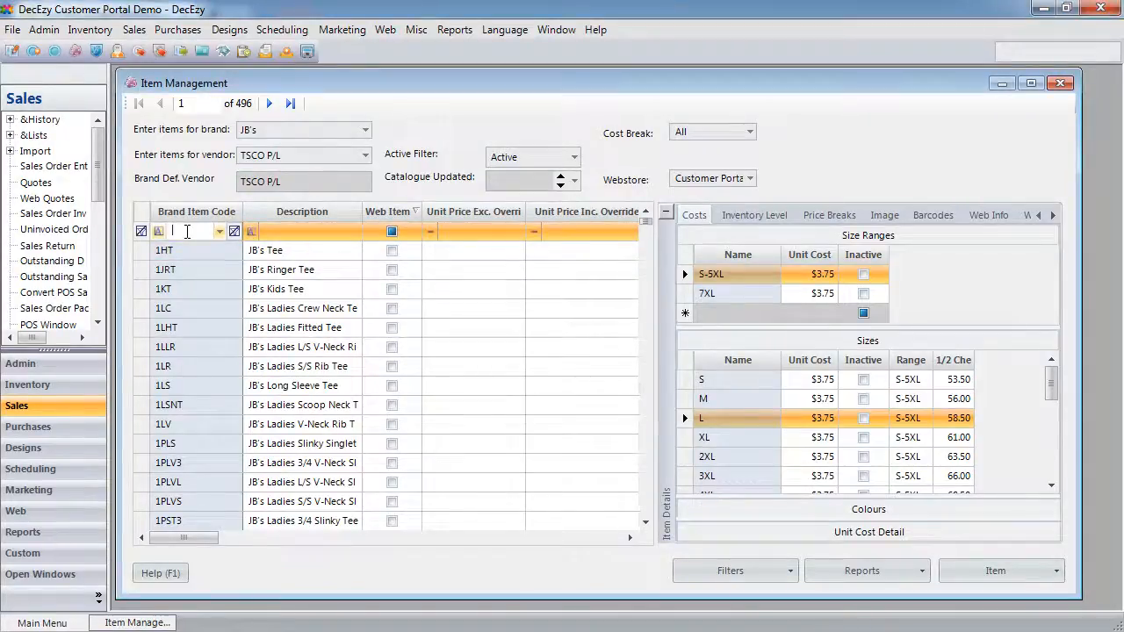
{"action": "type", "text": "2M3P"}
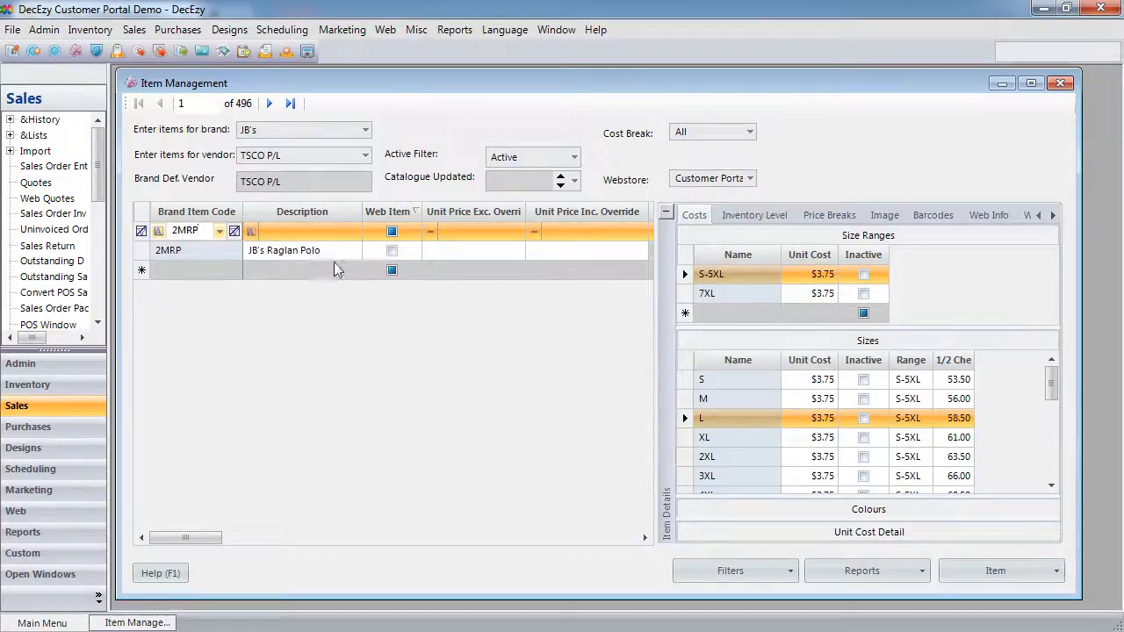
- Mark JB's Raglan Polo as a web item and file it under Non Custom > Tops
{"action": "left_click", "coordinate": [392, 251]}
{"action": "left_click", "coordinate": [392, 251]}
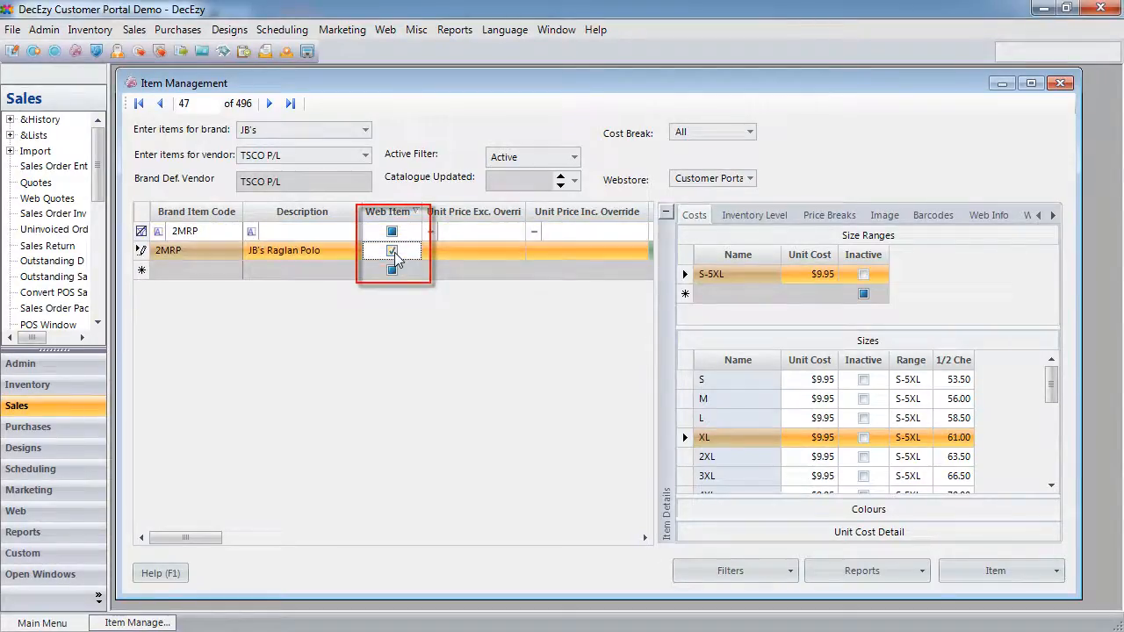
{"action": "left_click", "coordinate": [1050, 216]}
{"action": "left_click", "coordinate": [1050, 216]}
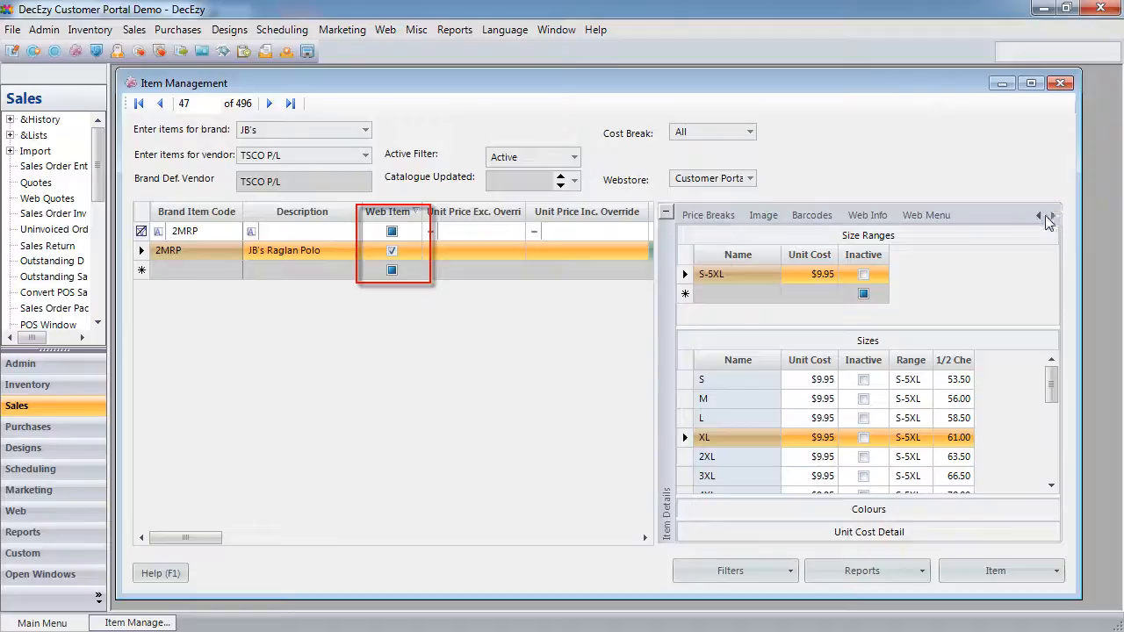
{"action": "left_click", "coordinate": [944, 216]}
{"action": "left_click", "coordinate": [685, 249]}
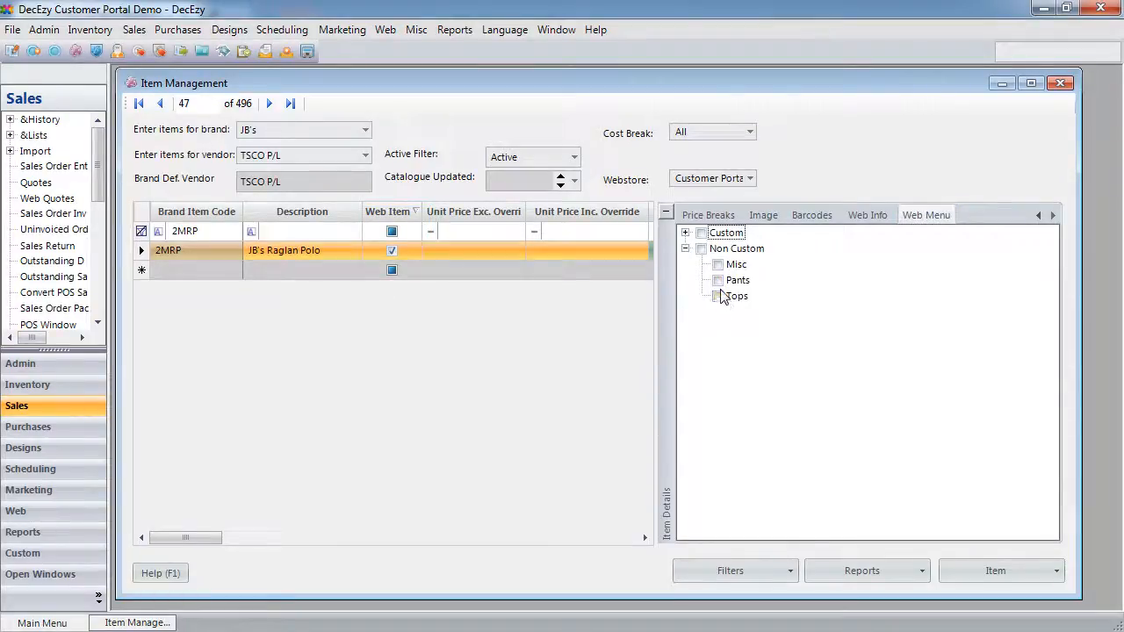
{"action": "left_click", "coordinate": [719, 297]}
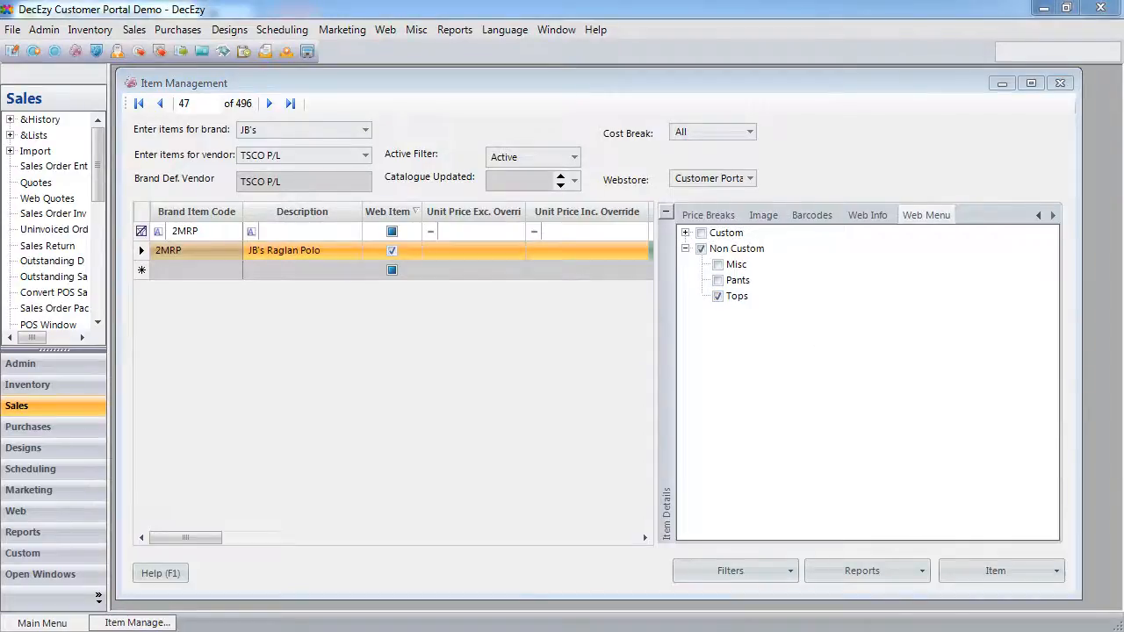
- Filter JB's items by codes 3ADJ and then 4CHP to bring up the Chino Pant
{"action": "left_click", "coordinate": [202, 232]}
{"action": "double_click", "coordinate": [204, 232]}
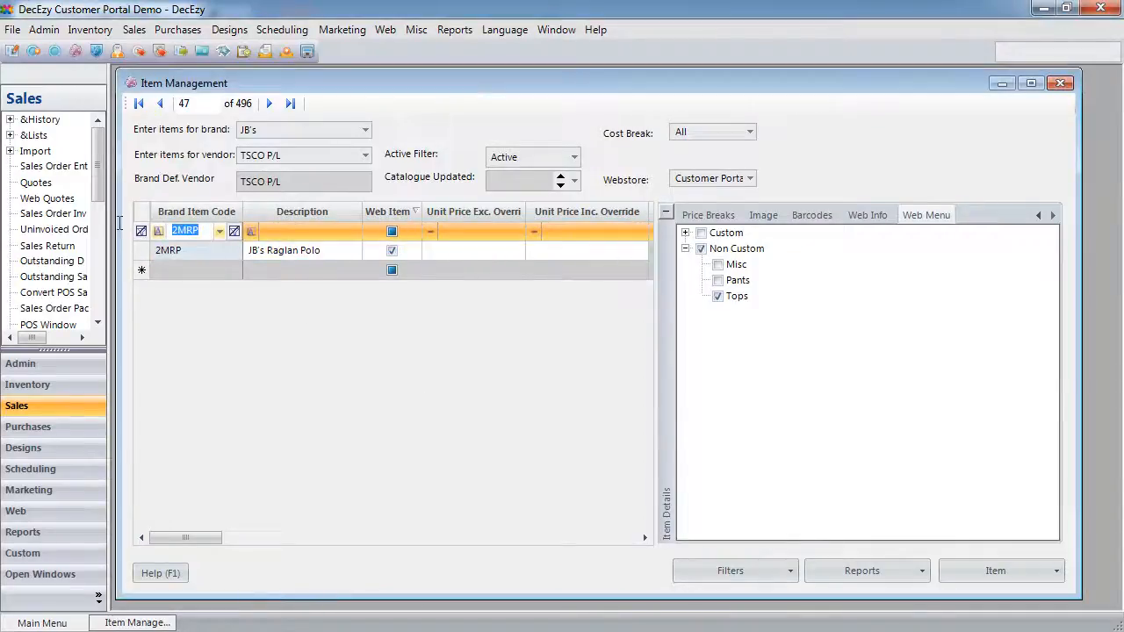
{"action": "type", "text": "3ADJ"}
{"action": "key", "text": "Down"}
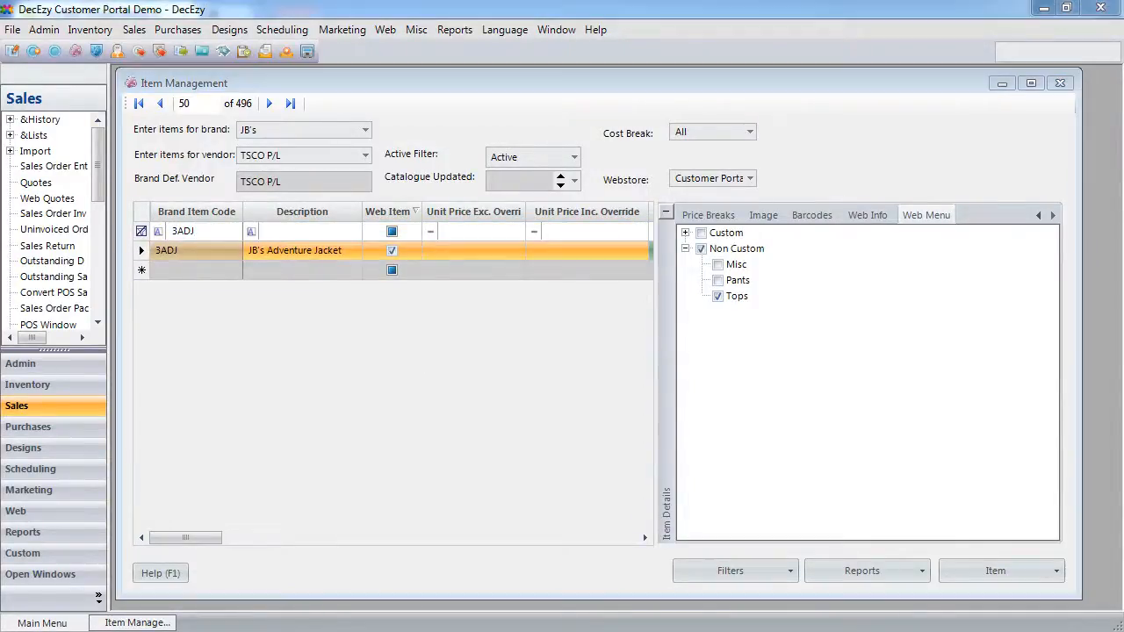
{"action": "key", "text": "Up"}
{"action": "type", "text": "4CHP"}
{"action": "key", "text": "Down"}
- Filter by codes 4CHS, 5AC and 5TCT, then mark the 5TCT item as a web item
{"action": "left_click", "coordinate": [157, 225]}
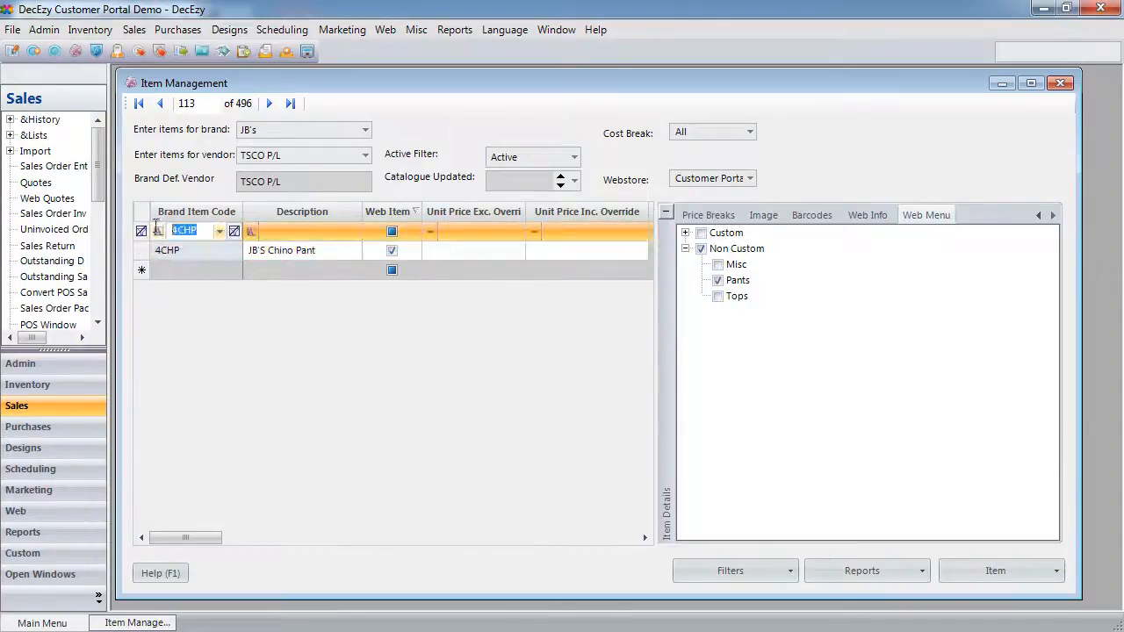
{"action": "type", "text": "4CHS"}
{"action": "left_click", "coordinate": [158, 227]}
{"action": "type", "text": "5AC"}
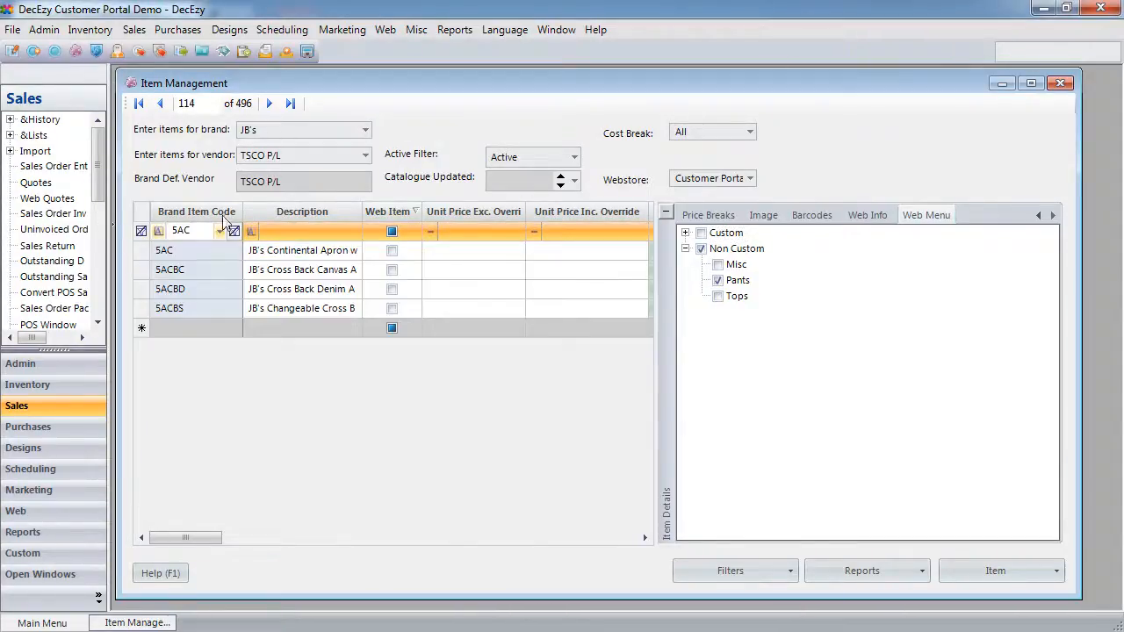
{"action": "key", "text": "Down"}
{"action": "key", "text": "Up"}
{"action": "type", "text": "5TCT"}
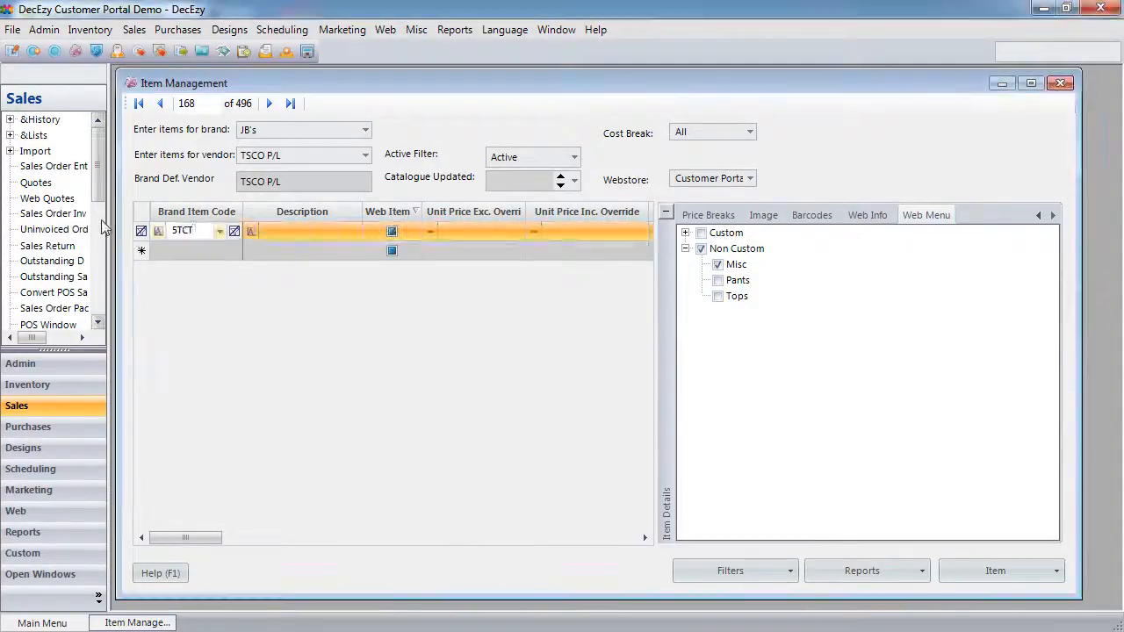
{"action": "left_click", "coordinate": [392, 250]}
{"action": "left_click", "coordinate": [385, 231]}
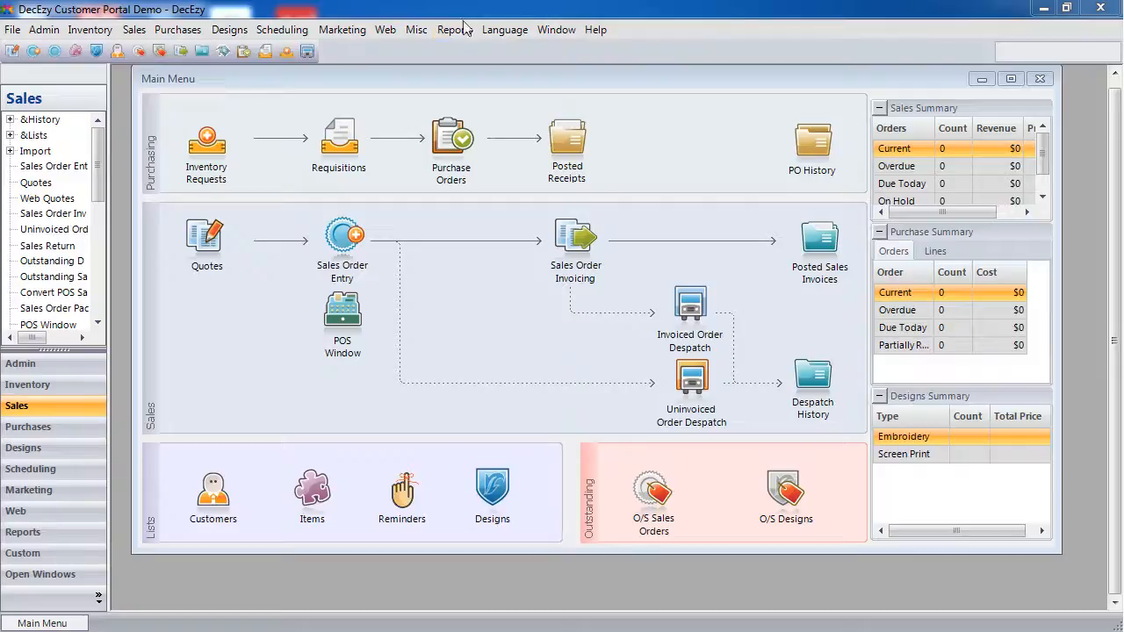
- Open the Web Synch window for Customer Portal from the Web > Synch menu
{"action": "left_click", "coordinate": [386, 29]}
{"action": "left_click", "coordinate": [413, 68]}
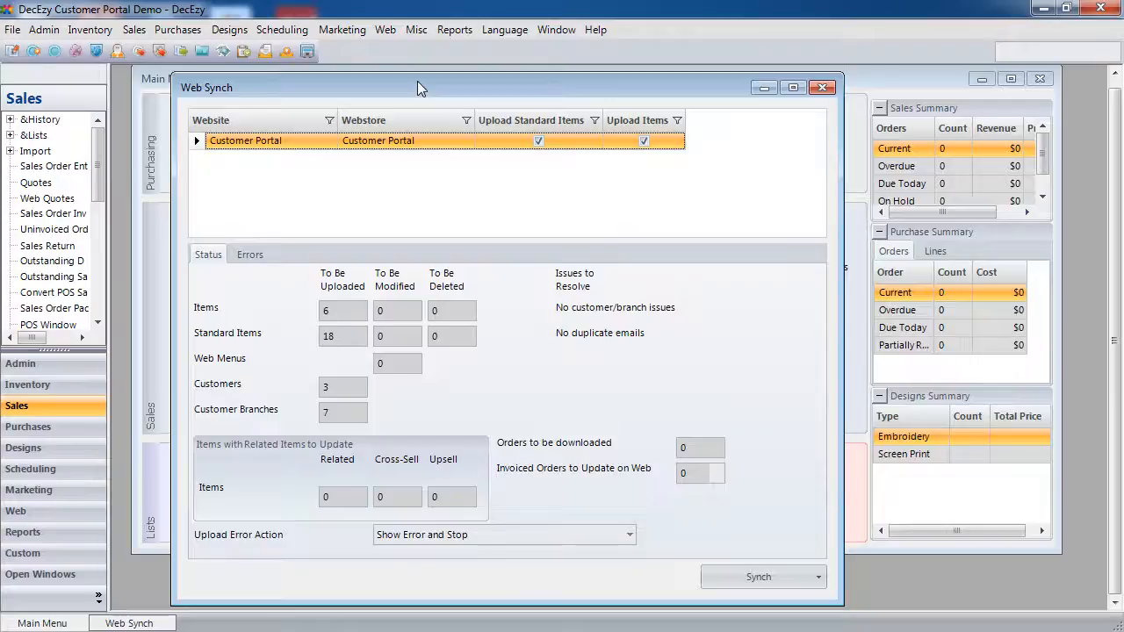
- Run Synch > Send All Standard Items to upload the 18 standard items
{"action": "left_click", "coordinate": [753, 580]}
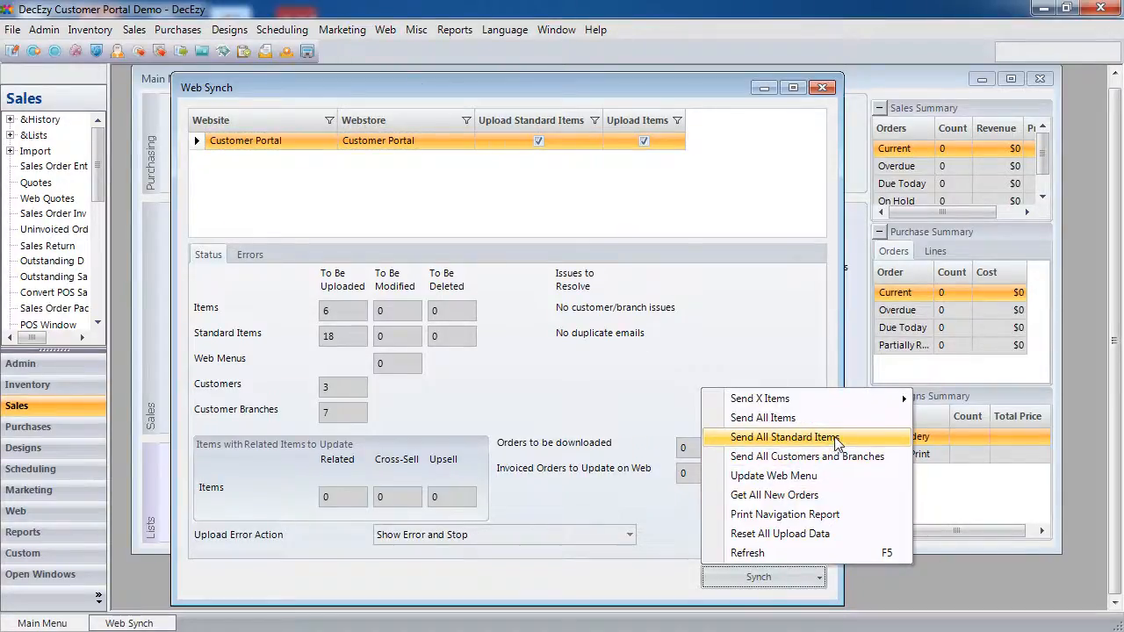
{"action": "left_click", "coordinate": [785, 438]}
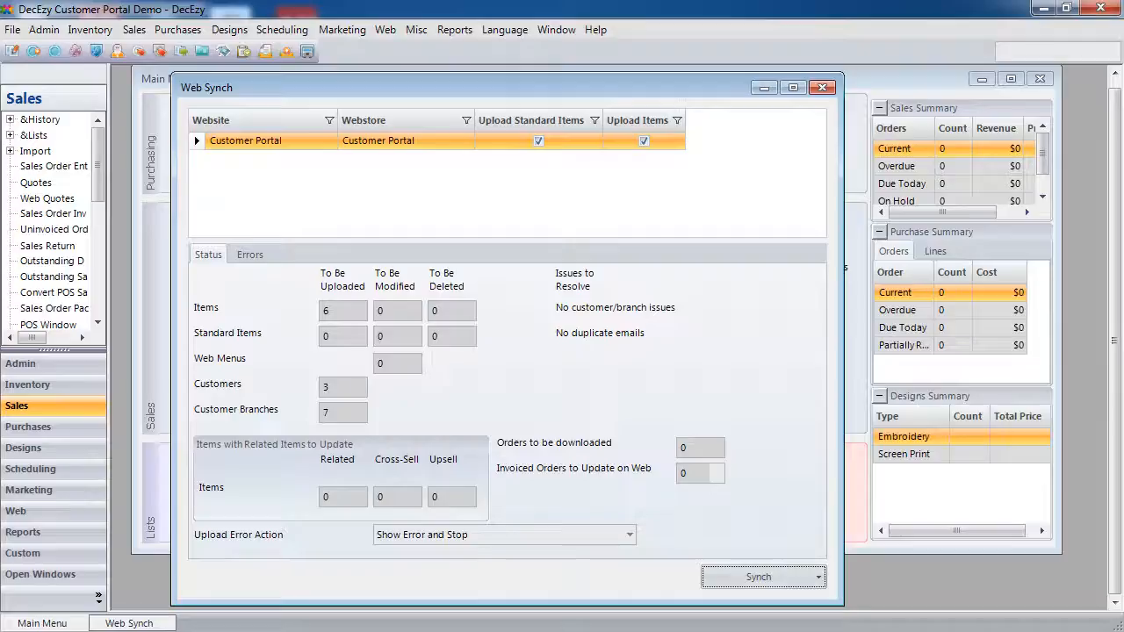
{"action": "left_click", "coordinate": [799, 578]}
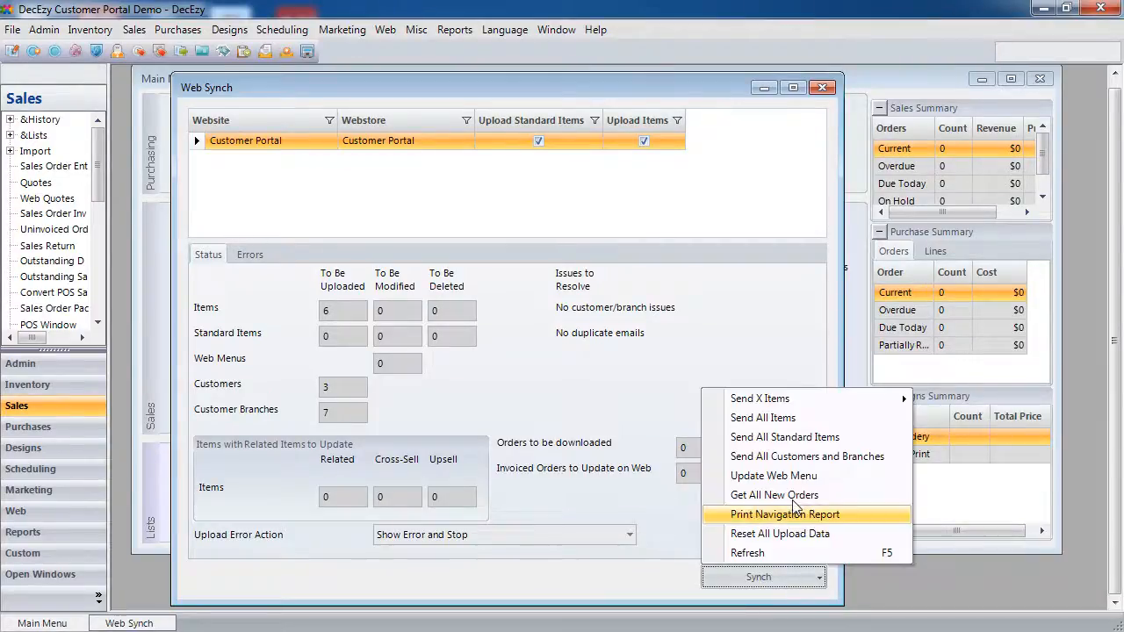
- Run Send All Items, then Send All Customers and Branches, from the Synch menu
{"action": "left_click", "coordinate": [830, 427]}
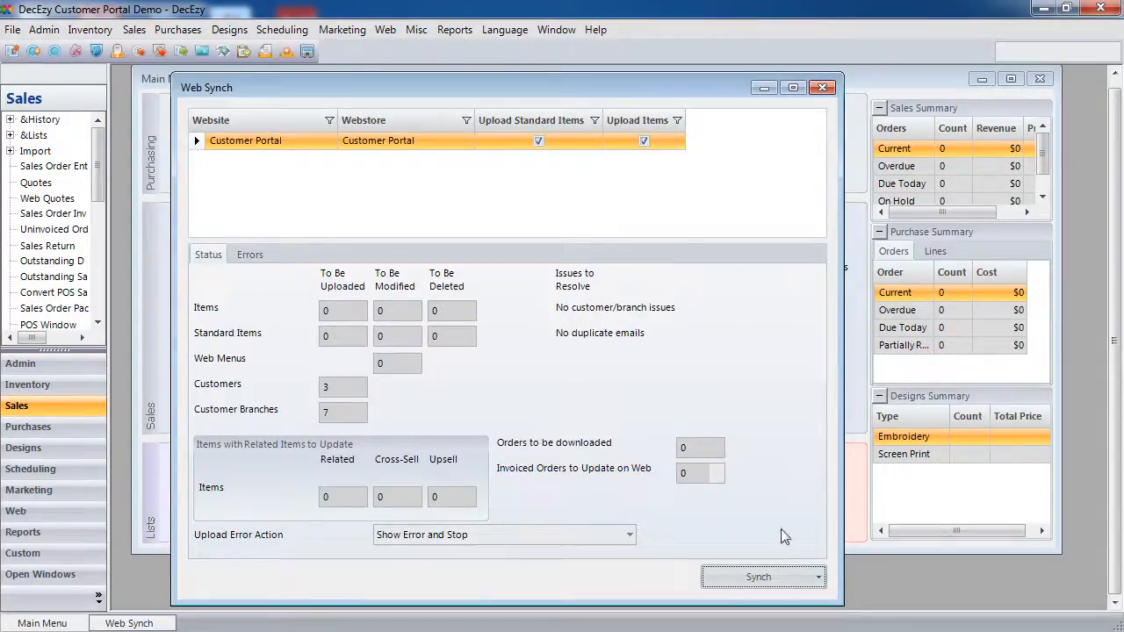
{"action": "left_click", "coordinate": [777, 580]}
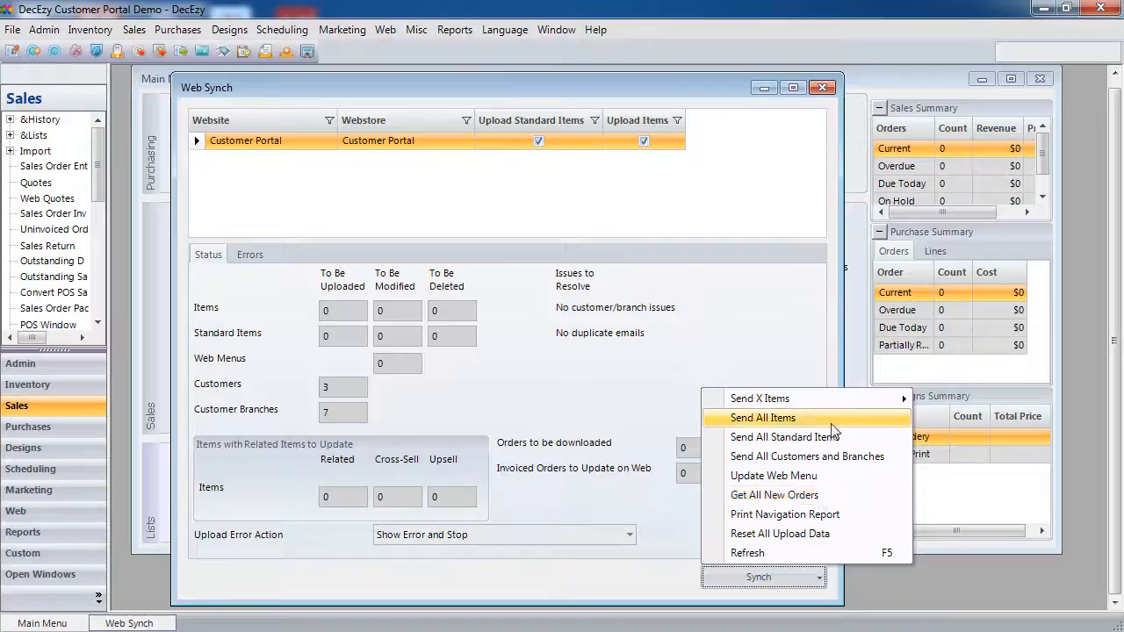
{"action": "left_click", "coordinate": [837, 458]}
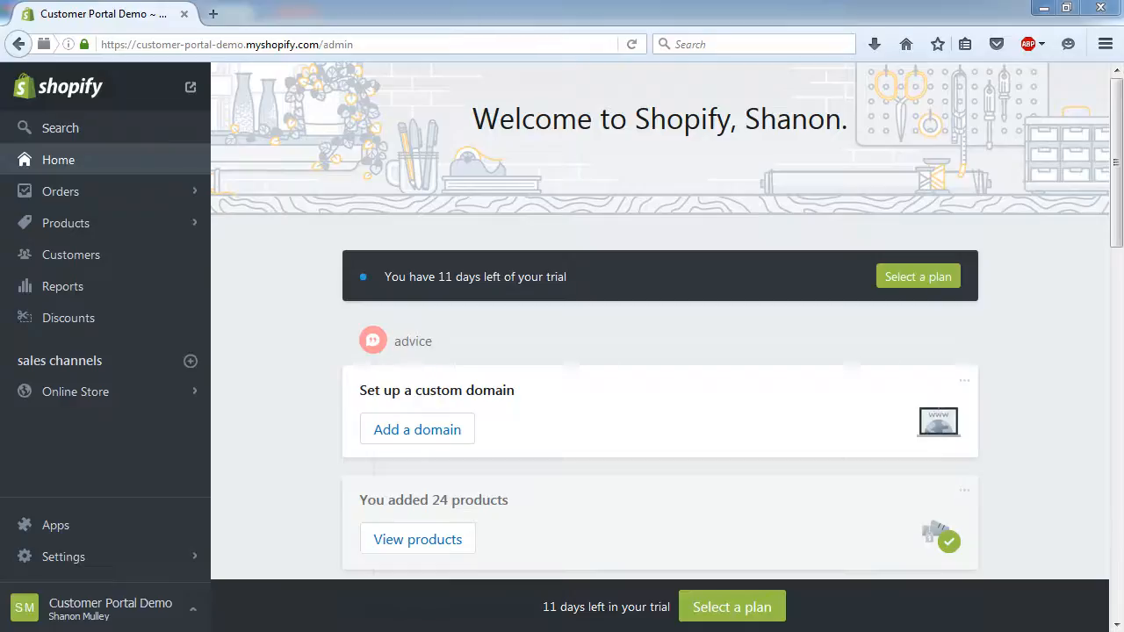
- Scroll through the Shopify product list, then view the auto-created customers in Customers
{"action": "left_click", "coordinate": [41, 230]}
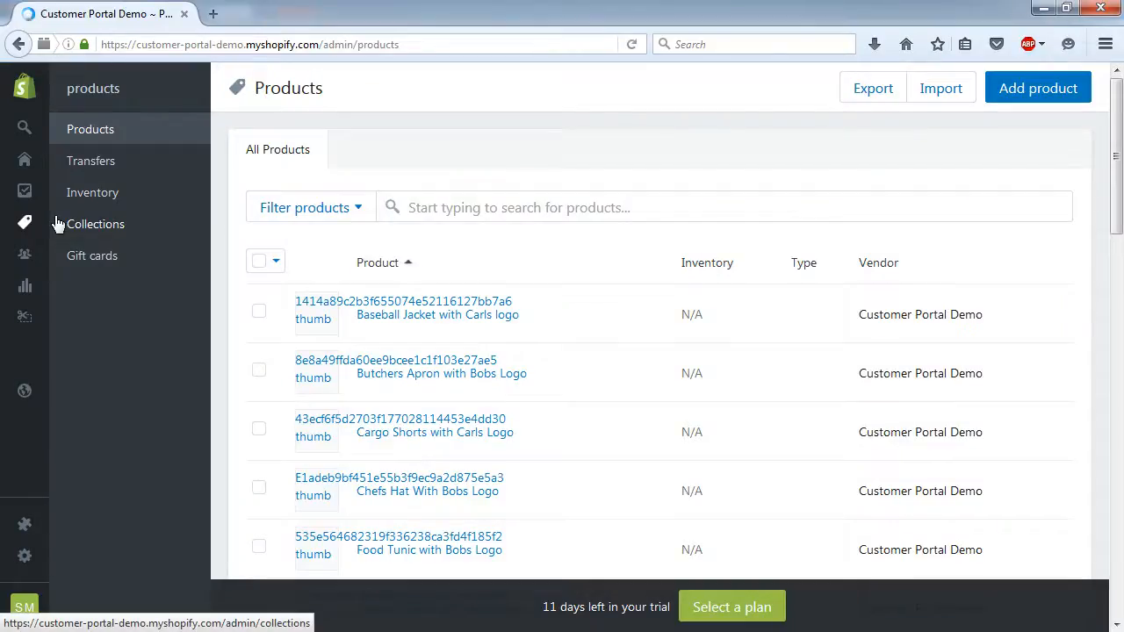
{"action": "scroll", "coordinate": [220, 235], "scroll_direction": "down", "scroll_amount": 5}
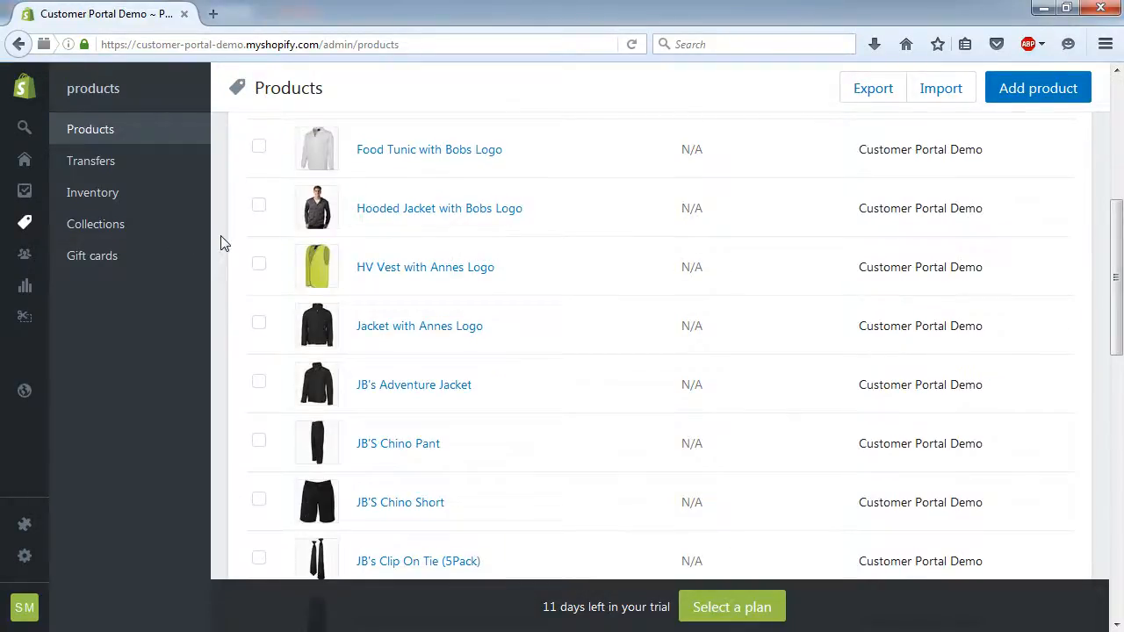
{"action": "scroll", "coordinate": [221, 243], "scroll_direction": "down", "scroll_amount": 1}
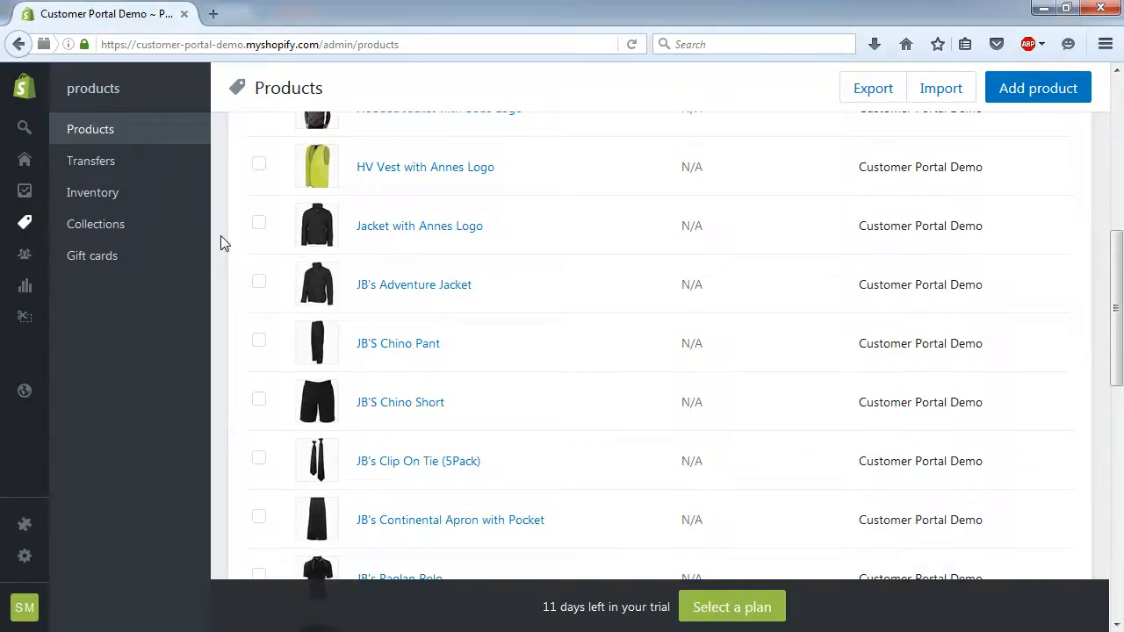
{"action": "scroll", "coordinate": [220, 244], "scroll_direction": "down", "scroll_amount": 4}
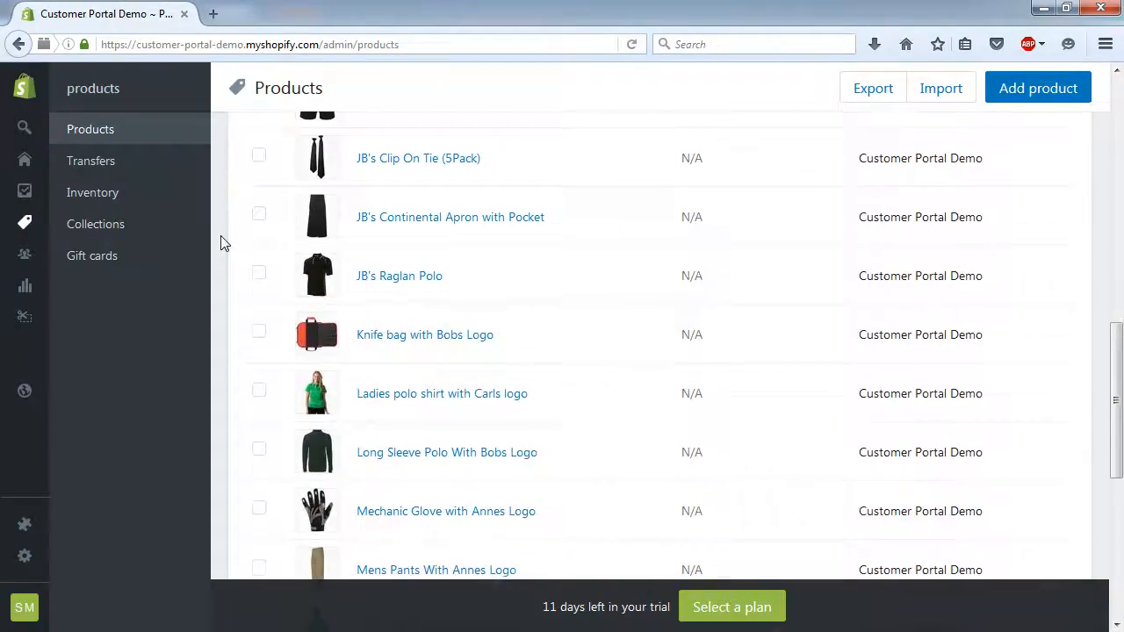
{"action": "scroll", "coordinate": [220, 244], "scroll_direction": "down", "scroll_amount": 5}
{"action": "scroll", "coordinate": [220, 244], "scroll_direction": "up", "scroll_amount": 1}
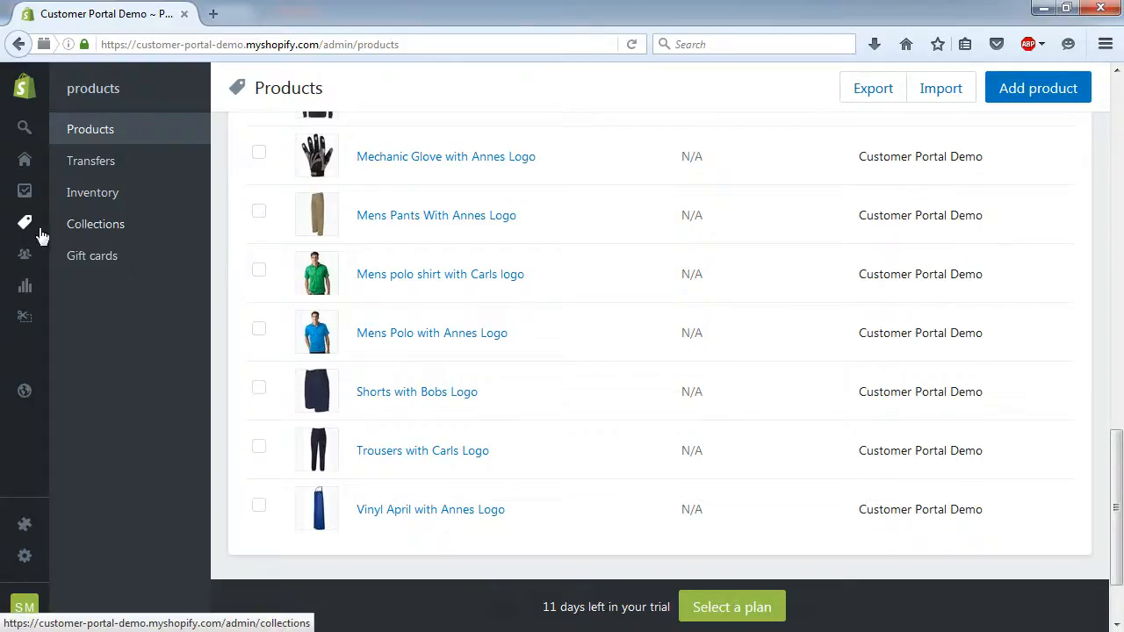
{"action": "left_click", "coordinate": [24, 256]}
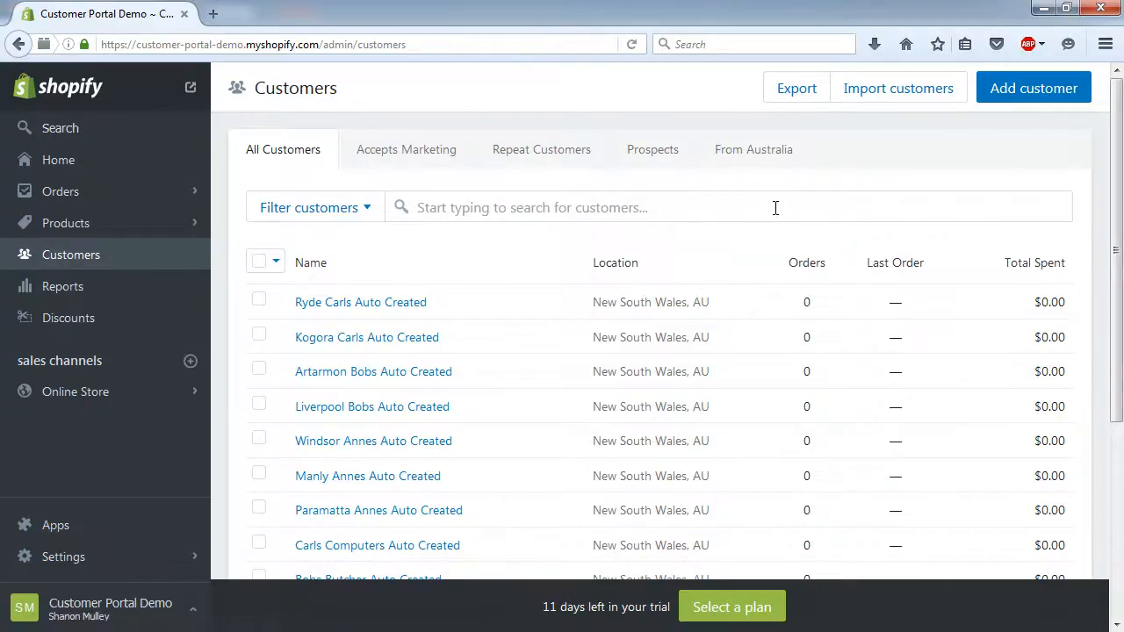
{"action": "scroll", "coordinate": [776, 208], "scroll_direction": "down", "scroll_amount": 4}
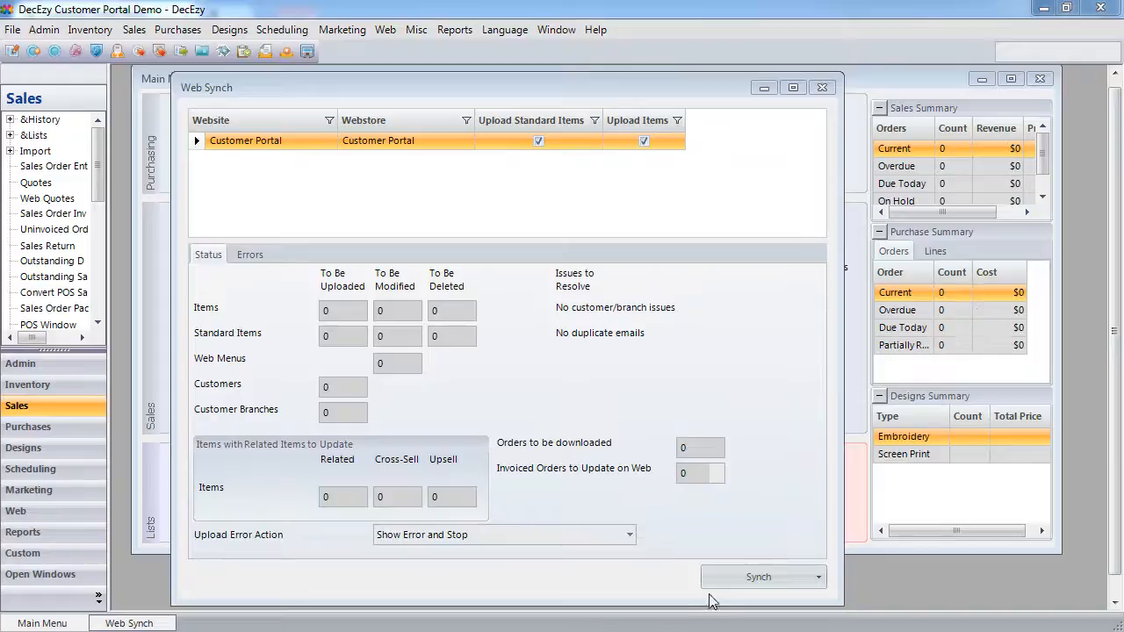
- Preview the Shopify Navigation Report of Custom and Non Custom menus, then switch to the Shopify admin
{"action": "left_click", "coordinate": [734, 582]}
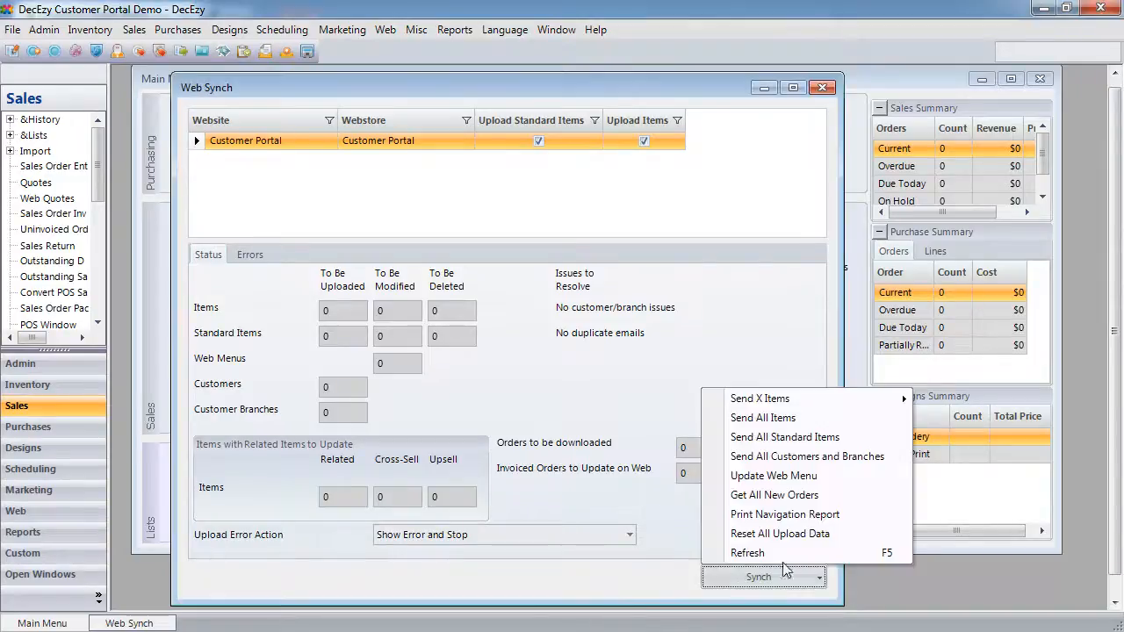
{"action": "left_click", "coordinate": [814, 517]}
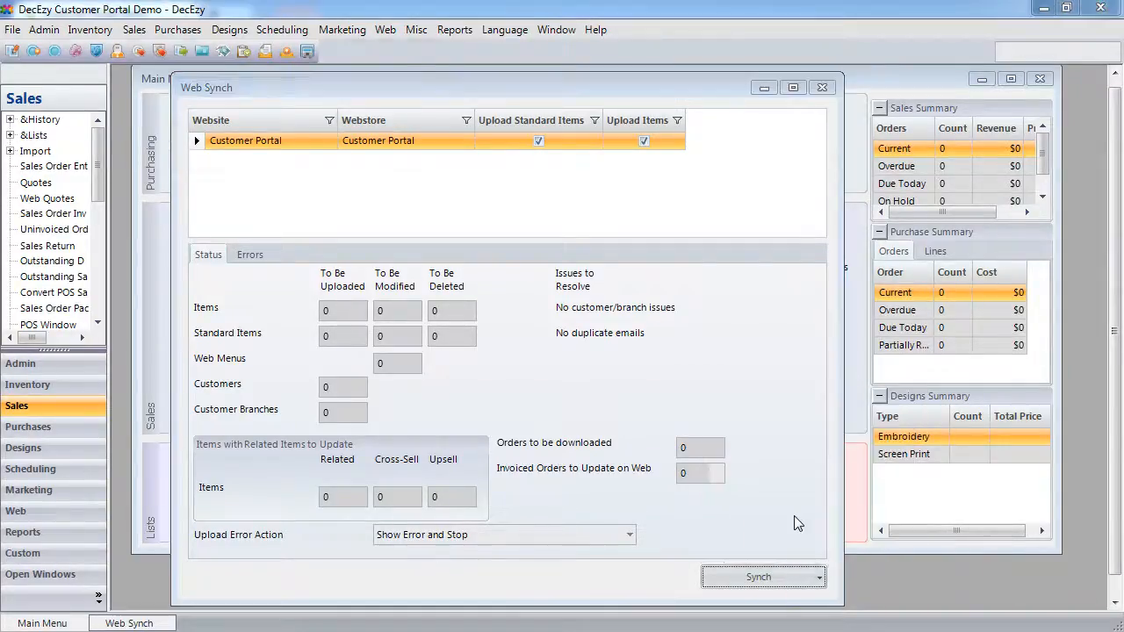
{"action": "left_click", "coordinate": [235, 139]}
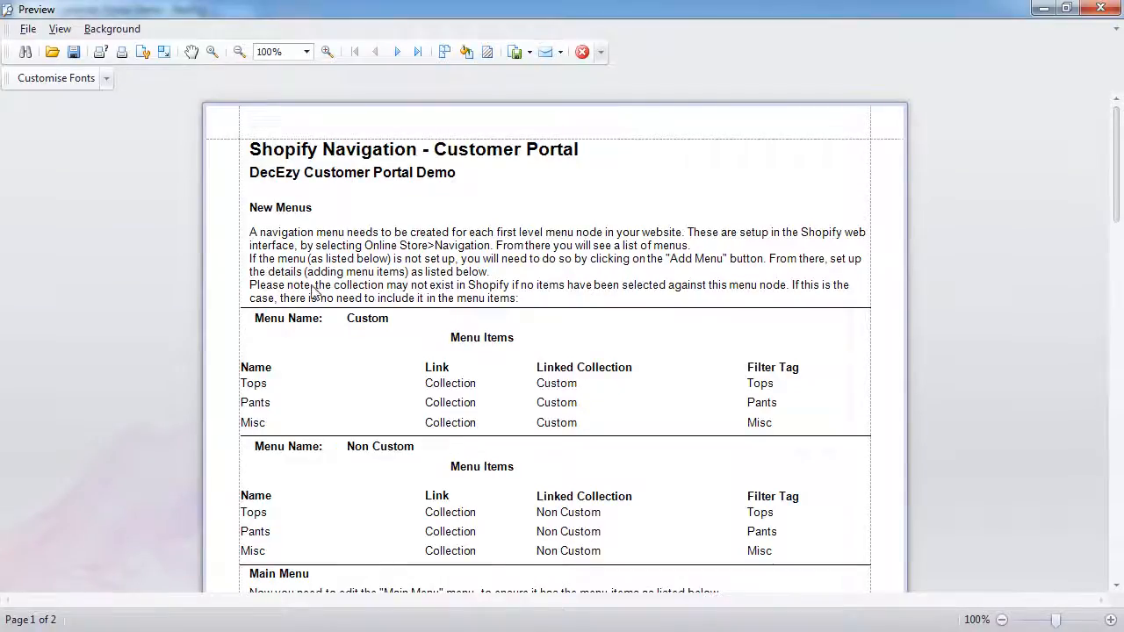
{"action": "scroll", "coordinate": [314, 291], "scroll_direction": "down", "scroll_amount": 4}
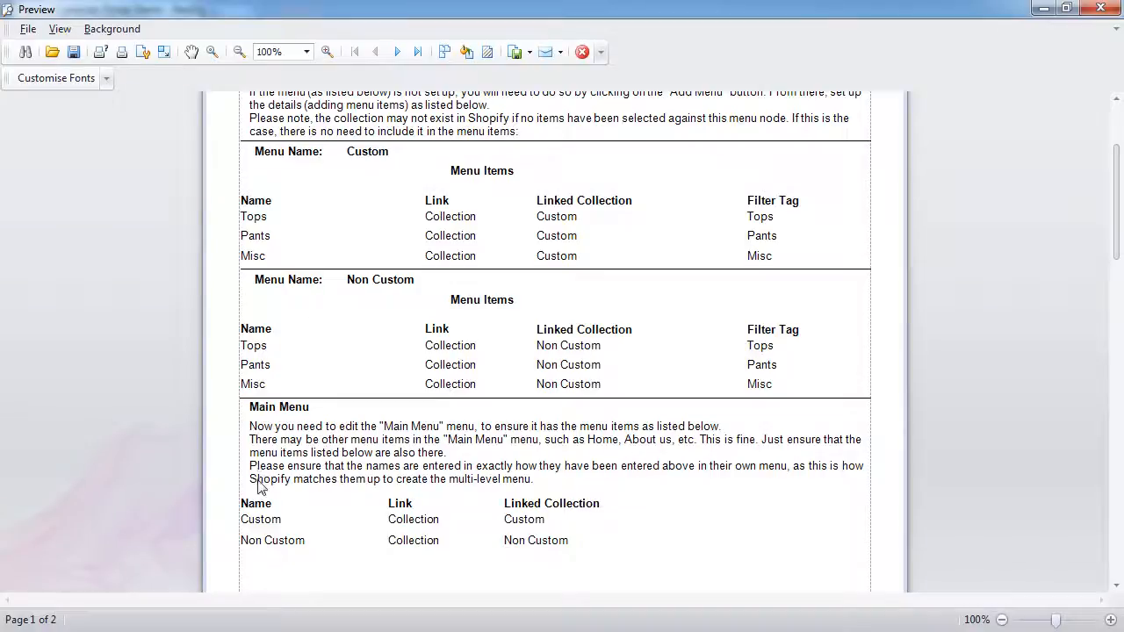
{"action": "left_click_drag", "start_coordinate": [274, 8], "coordinate": [1123, 457]}
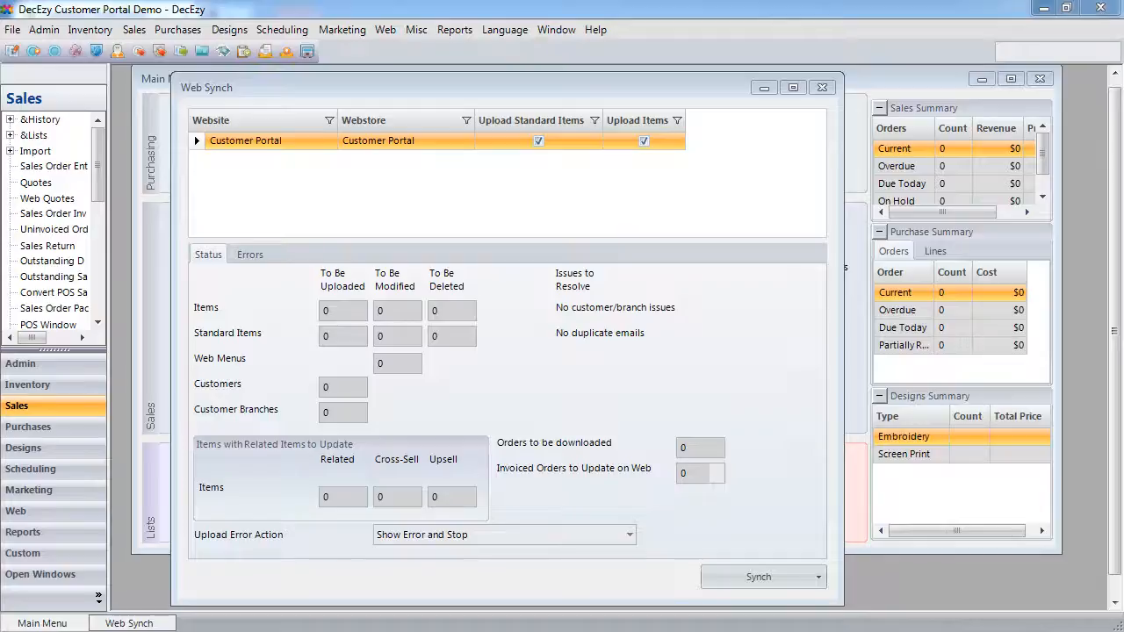
{"action": "key", "text": "alt+Tab"}
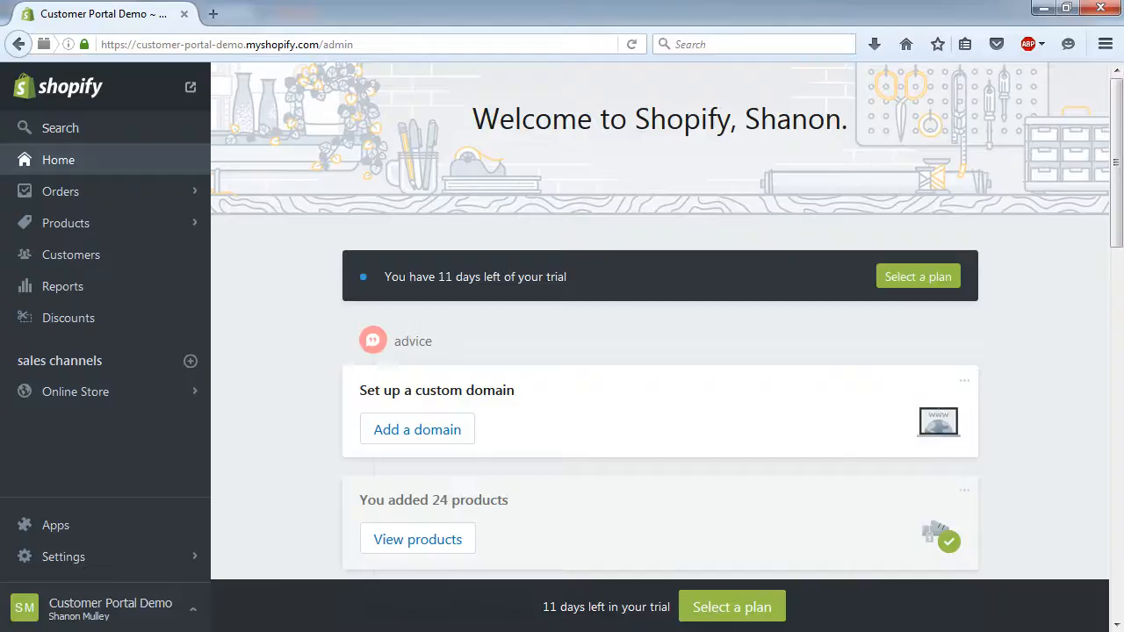
- Start a new Shopify navigation menu named 'Custom'
{"action": "left_click", "coordinate": [56, 396]}
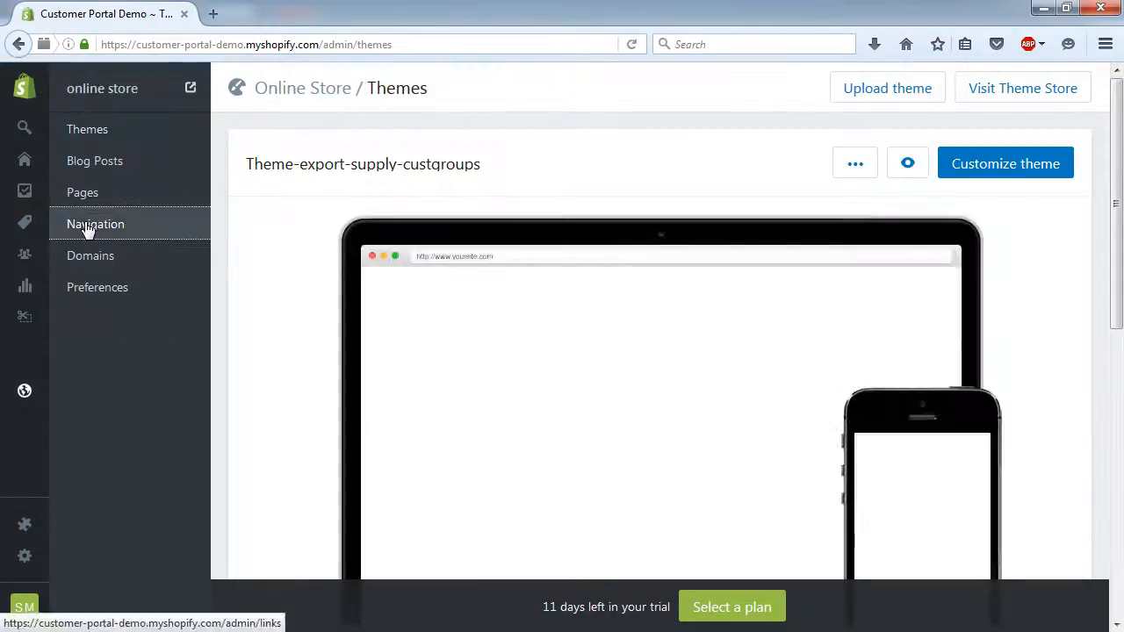
{"action": "left_click", "coordinate": [88, 227]}
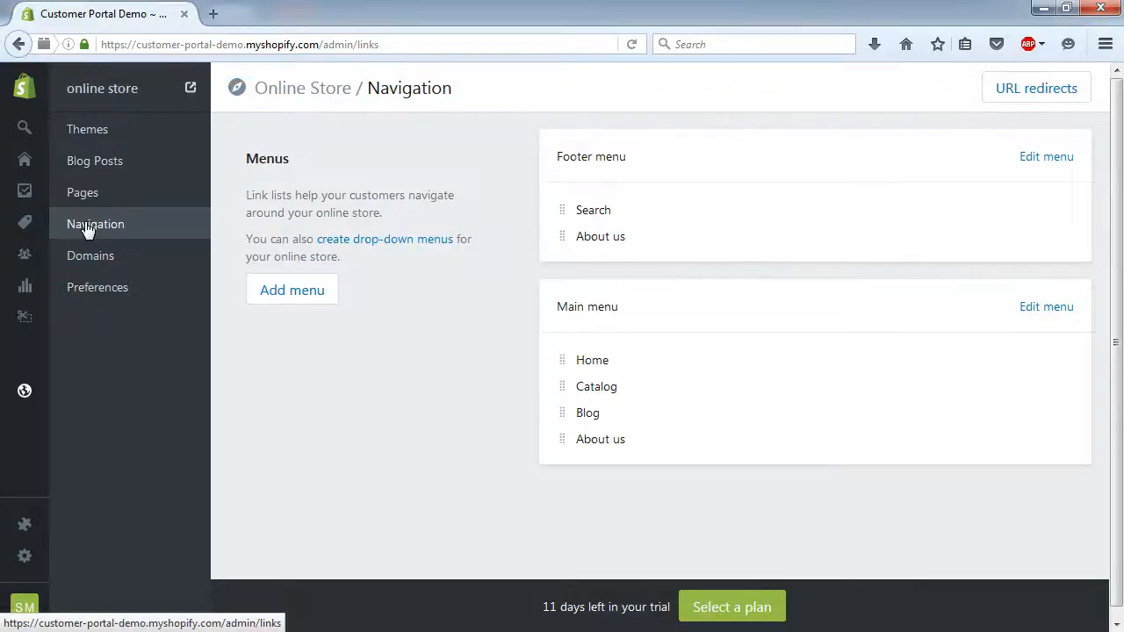
{"action": "left_click", "coordinate": [298, 290]}
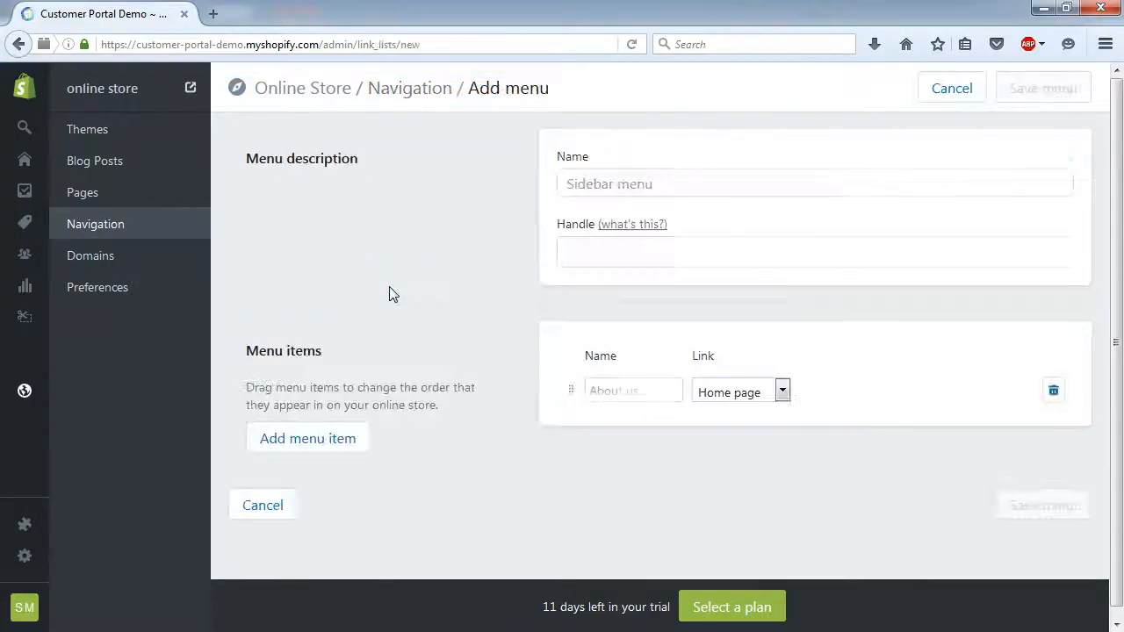
{"action": "left_click", "coordinate": [637, 176]}
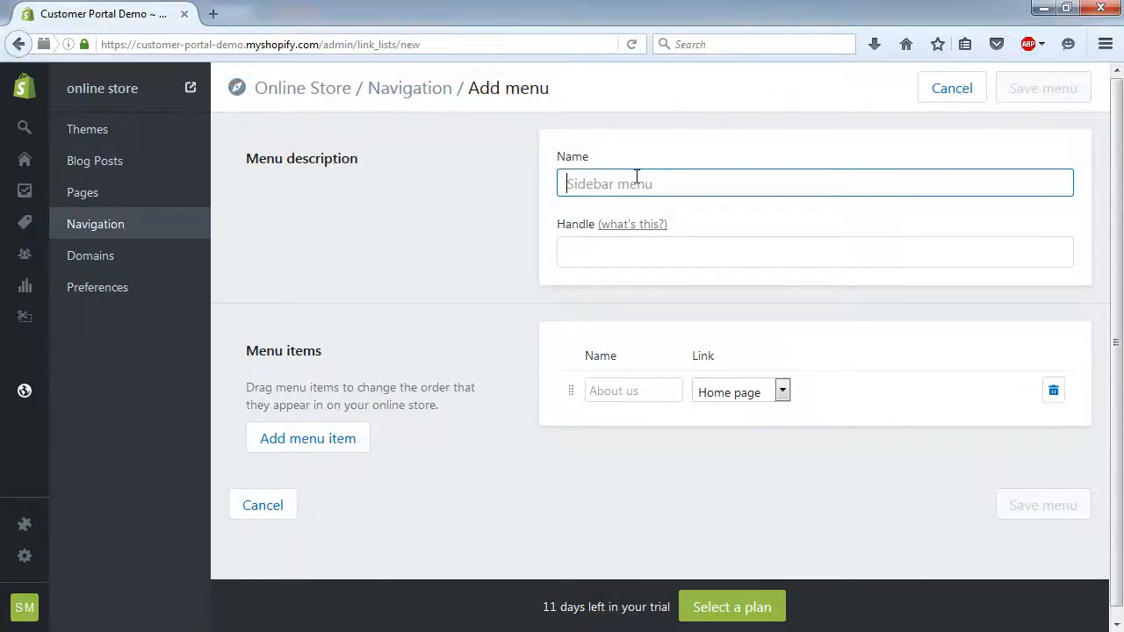
{"action": "type", "text": "Custom"}
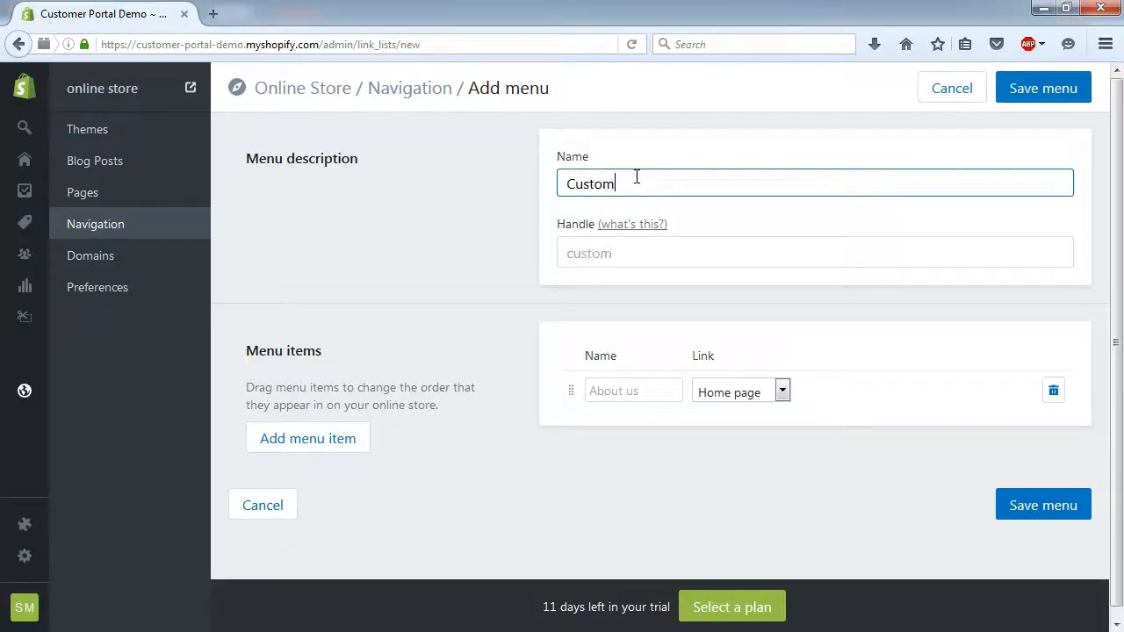
{"action": "key", "text": "Tab"}
- Add a 'Tops' menu item linked to the Custom collection with tag Tops
{"action": "left_click", "coordinate": [635, 392]}
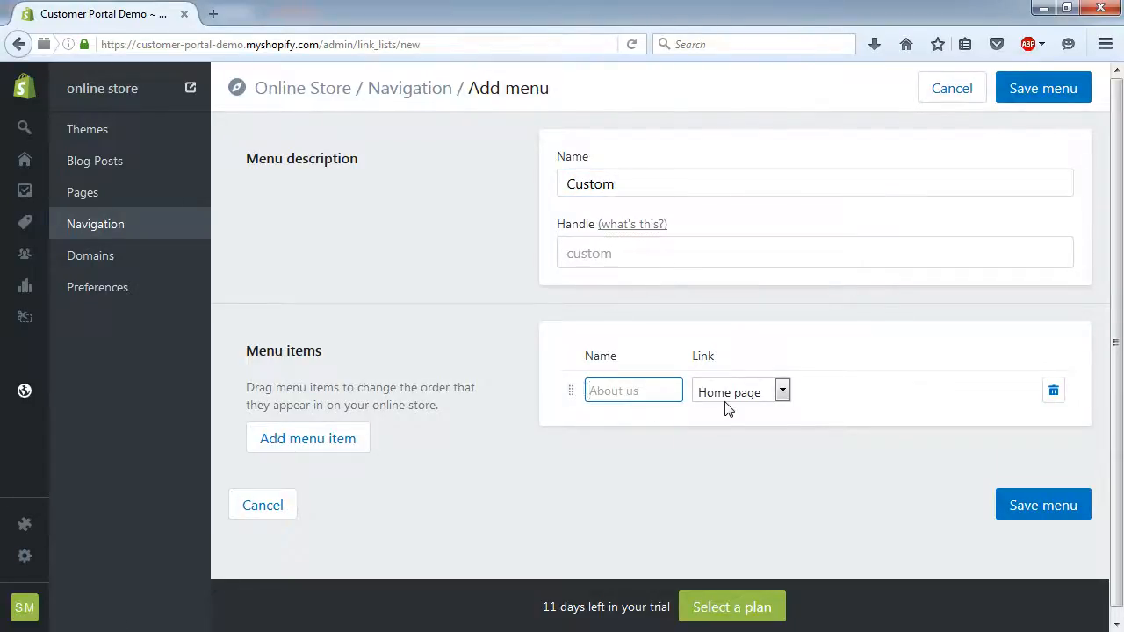
{"action": "type", "text": "Tops"}
{"action": "key", "text": "Tab"}
{"action": "left_click", "coordinate": [753, 393]}
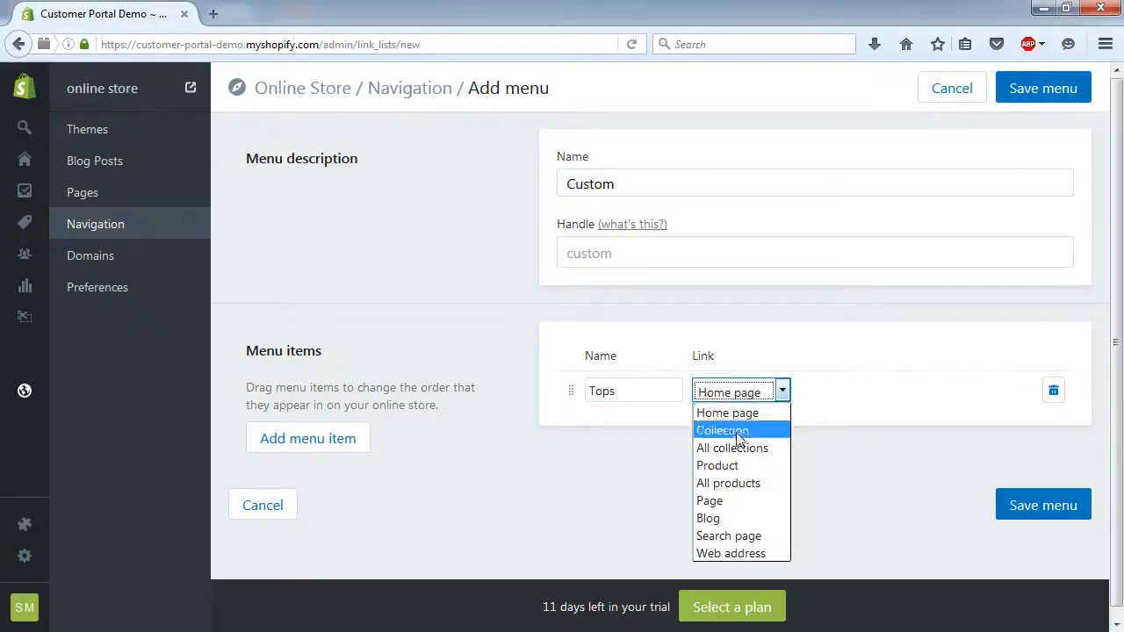
{"action": "left_click", "coordinate": [733, 429]}
{"action": "left_click", "coordinate": [905, 400]}
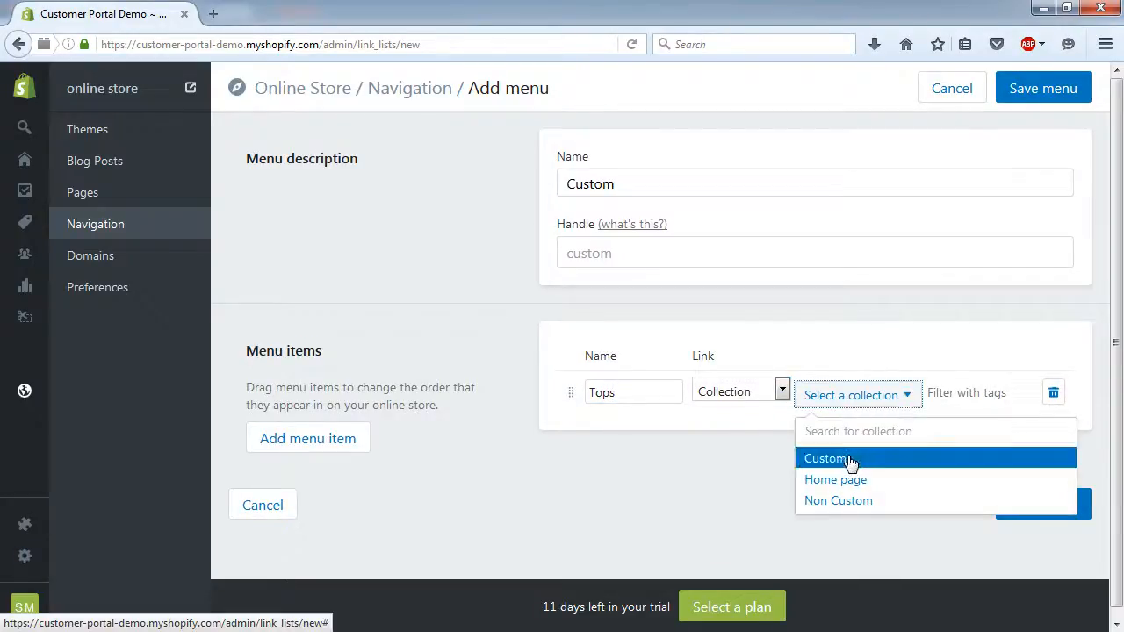
{"action": "left_click", "coordinate": [849, 460]}
{"action": "left_click", "coordinate": [940, 394]}
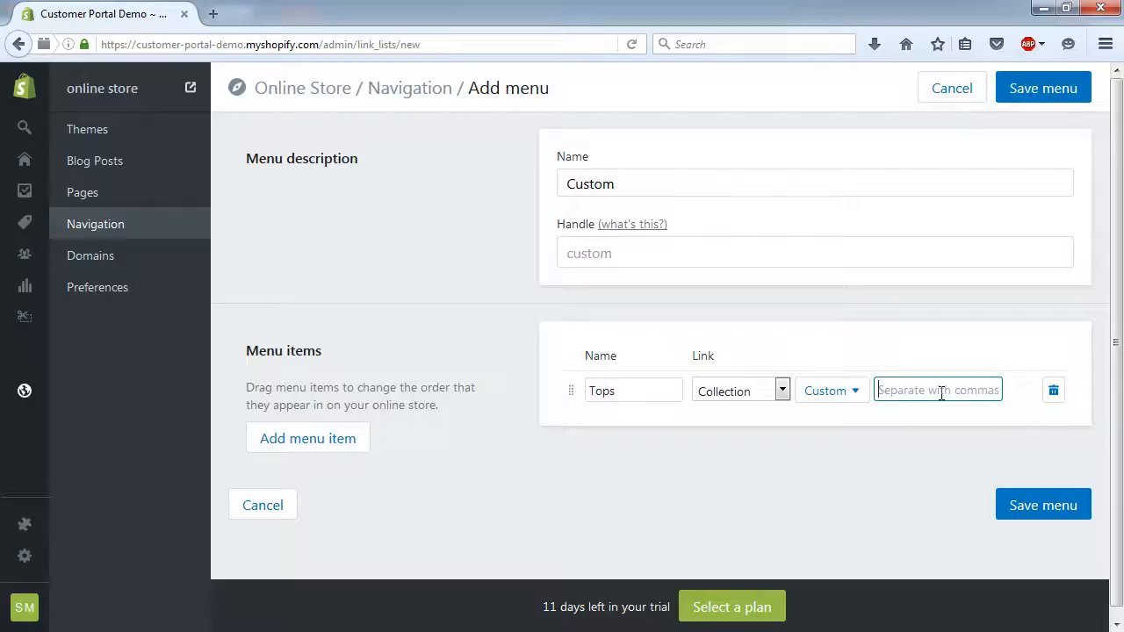
{"action": "type", "text": "Tops"}
{"action": "key", "text": "Tab"}
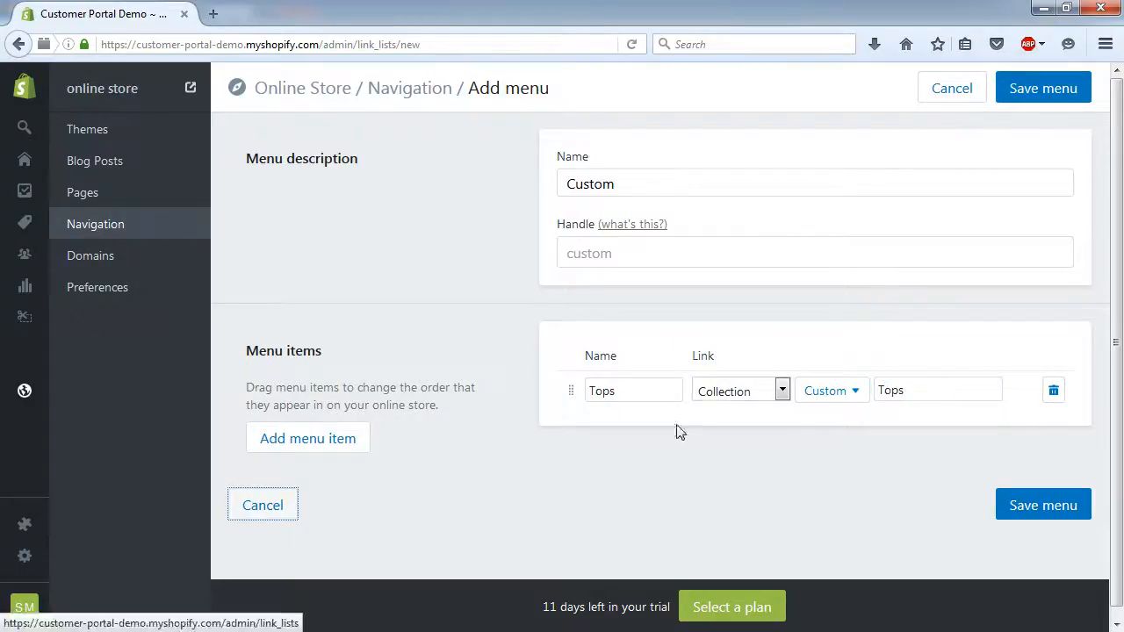
- Add a 'Pants' menu item linked to the Custom collection with tag Pants
{"action": "left_click", "coordinate": [296, 438]}
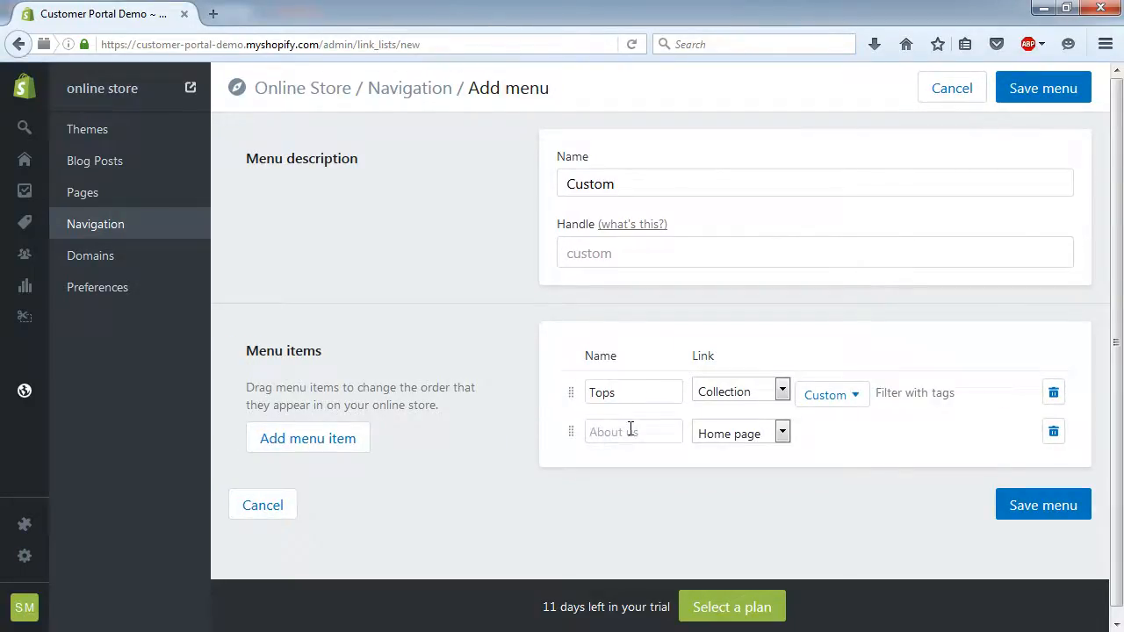
{"action": "left_click", "coordinate": [633, 430]}
{"action": "type", "text": "Pants"}
{"action": "key", "text": "Tab"}
{"action": "left_click", "coordinate": [764, 433]}
{"action": "left_click", "coordinate": [751, 473]}
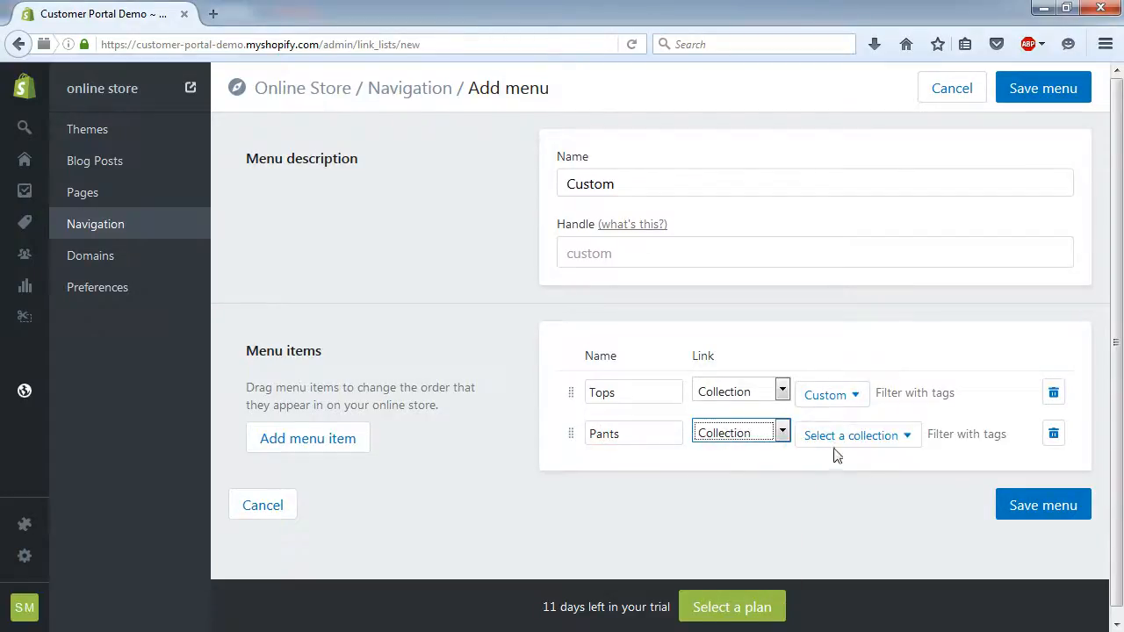
{"action": "left_click", "coordinate": [882, 441]}
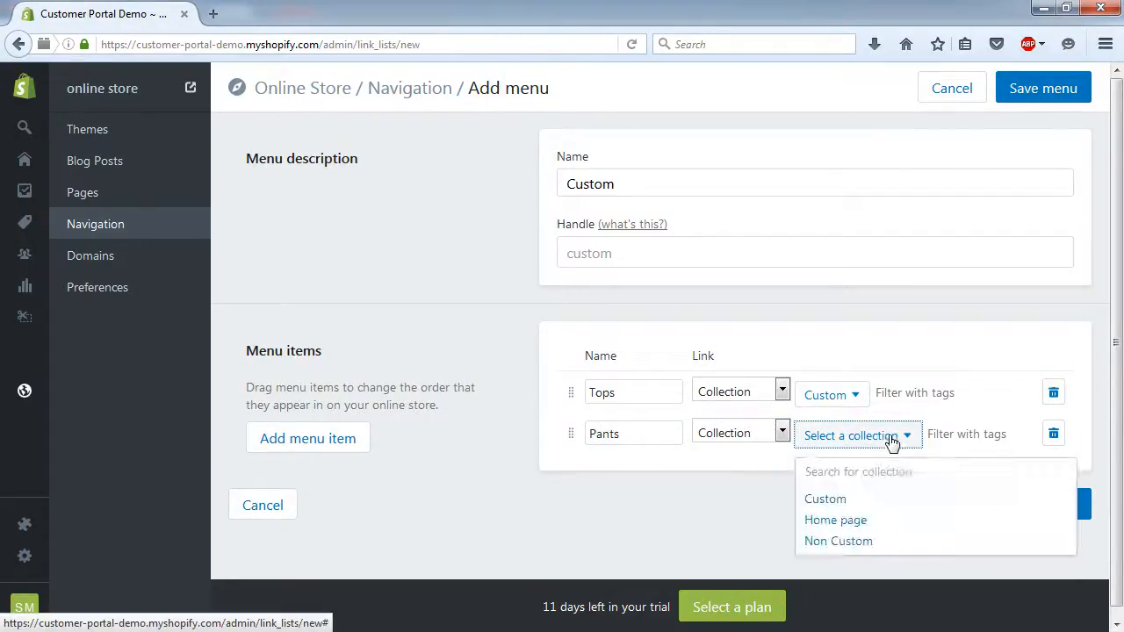
{"action": "left_click", "coordinate": [848, 500]}
{"action": "left_click", "coordinate": [931, 434]}
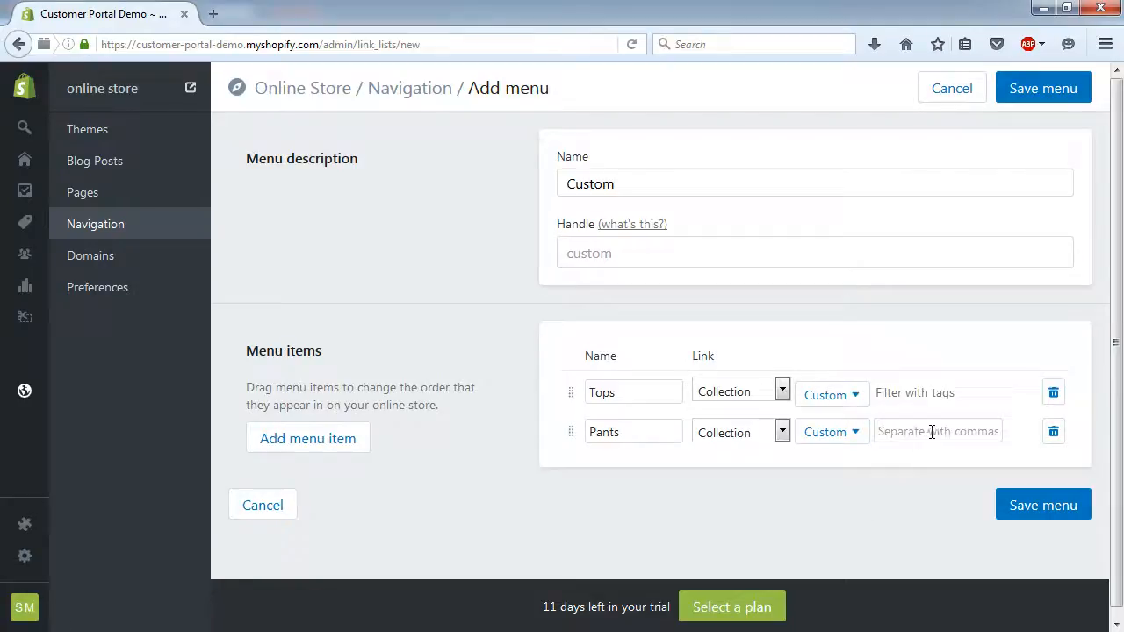
{"action": "type", "text": "Pants"}
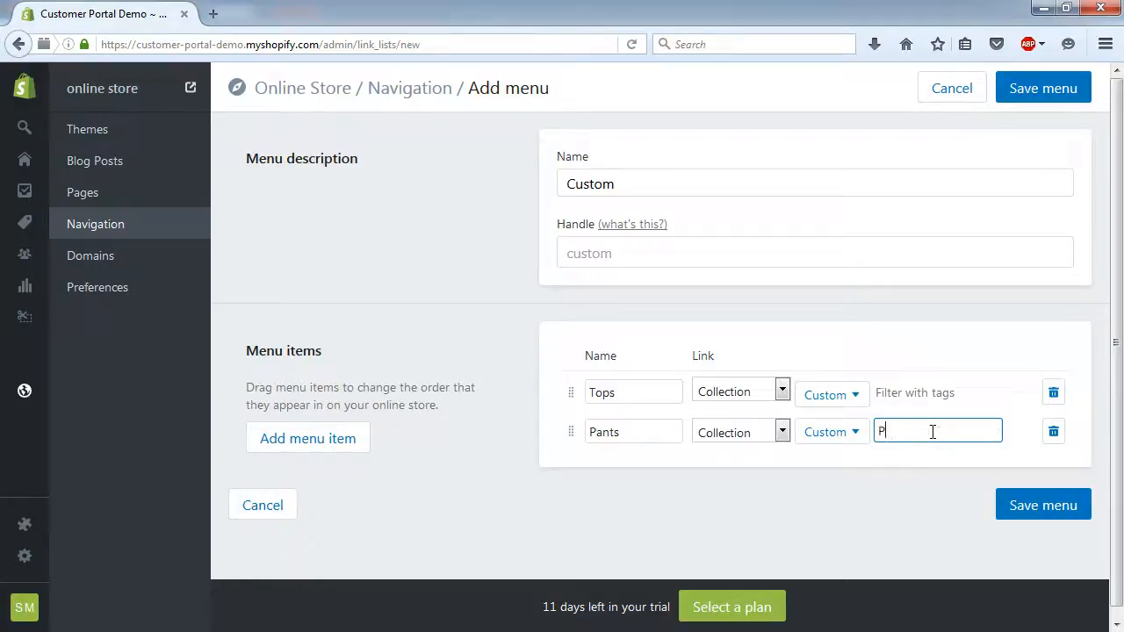
{"action": "key", "text": "Tab"}
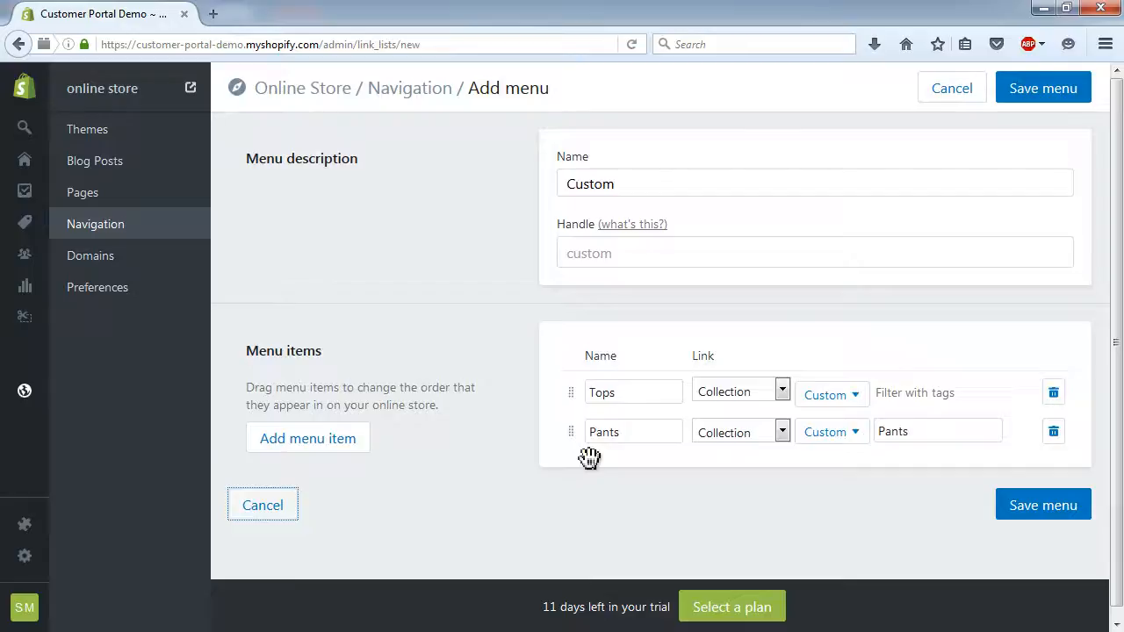
- Add a 'Misc' item linked to the Custom collection with tag Misc, and save the menu
{"action": "left_click", "coordinate": [349, 442]}
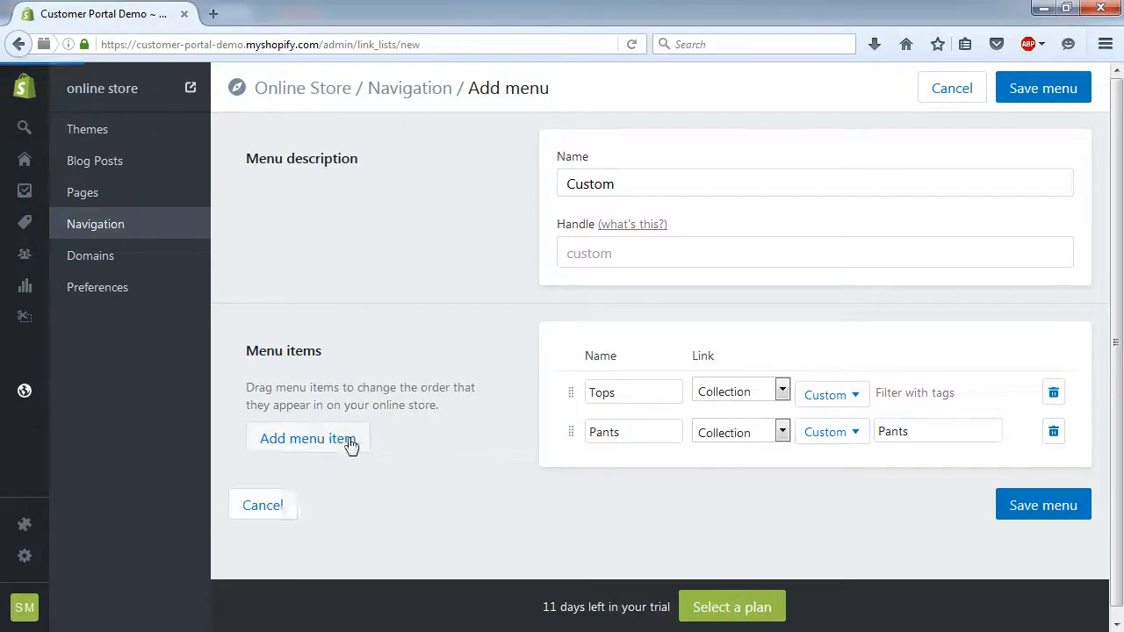
{"action": "type", "text": "Misc"}
{"action": "left_click", "coordinate": [735, 479]}
{"action": "left_click", "coordinate": [734, 522]}
{"action": "left_click", "coordinate": [856, 477]}
{"action": "left_click", "coordinate": [845, 541]}
{"action": "left_click", "coordinate": [944, 473]}
{"action": "type", "text": "Misc"}
{"action": "left_click", "coordinate": [1010, 543]}
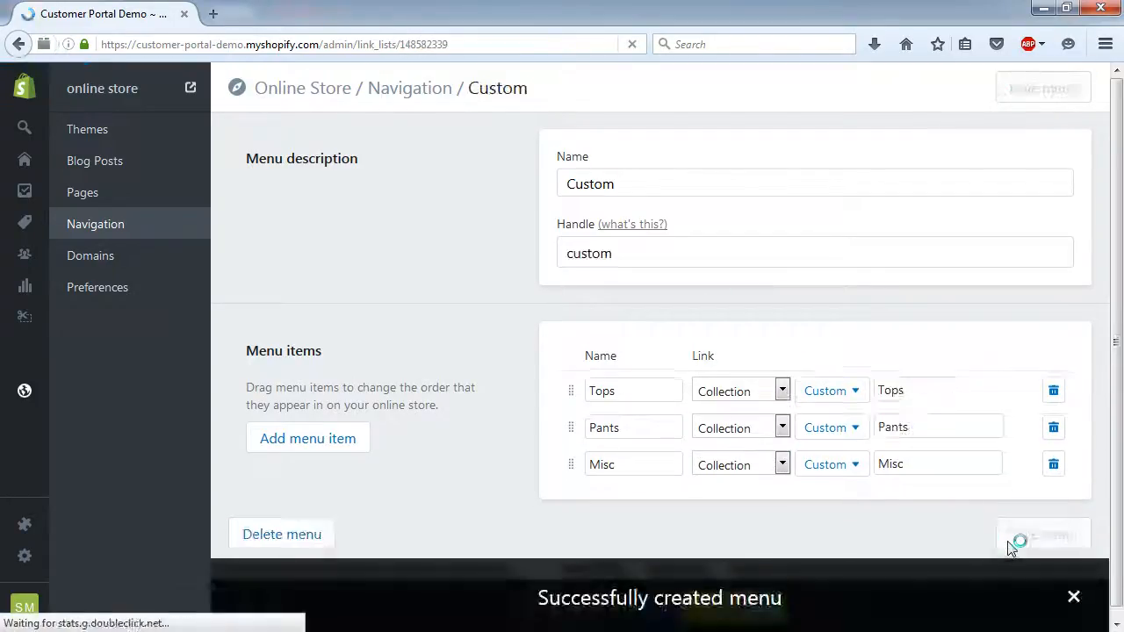
- Create a 'Non Custom' menu with a Tops item linked to the Non Custom collection, tag Tops
{"action": "left_click", "coordinate": [391, 91]}
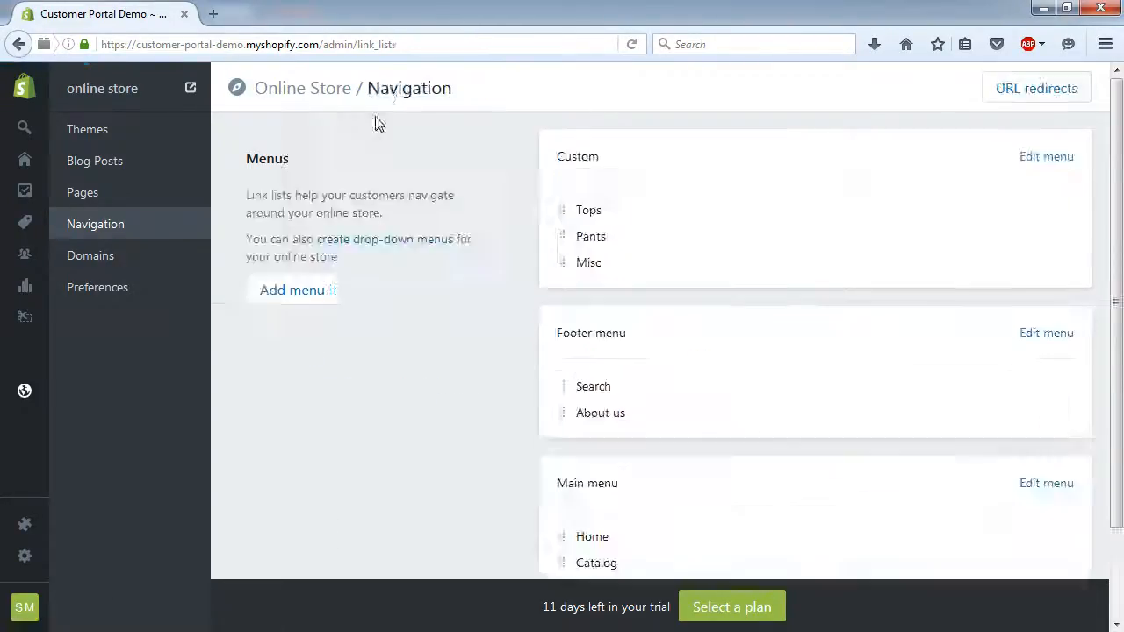
{"action": "left_click", "coordinate": [292, 289]}
{"action": "type", "text": "Non Custom"}
{"action": "left_click", "coordinate": [633, 393]}
{"action": "type", "text": "Tops"}
{"action": "left_click", "coordinate": [781, 391]}
{"action": "left_click", "coordinate": [724, 427]}
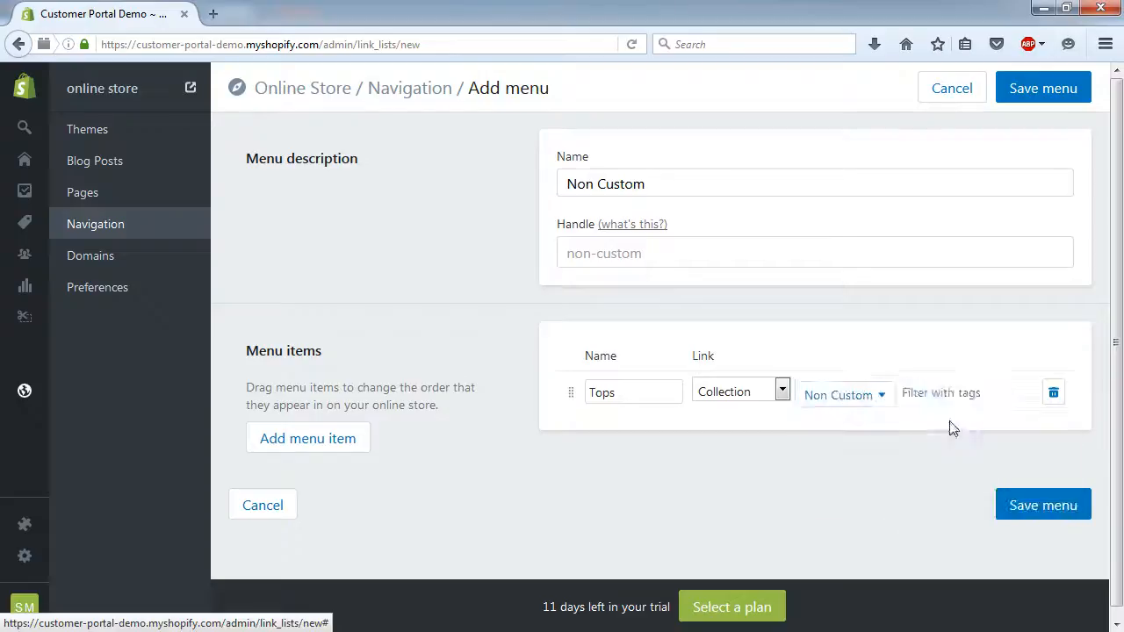
{"action": "left_click", "coordinate": [958, 392]}
{"action": "type", "text": "Tops"}
- Add a Pants item linked to the Non Custom collection, filtered by the Pants tag
{"action": "left_click", "coordinate": [308, 439]}
{"action": "left_click", "coordinate": [624, 432]}
{"action": "type", "text": "Pants"}
{"action": "key", "text": "Tab"}
{"action": "key", "text": "c"}
{"action": "left_click", "coordinate": [845, 433]}
{"action": "left_click", "coordinate": [840, 541]}
{"action": "left_click", "coordinate": [965, 430]}
{"action": "type", "text": "Pa"}
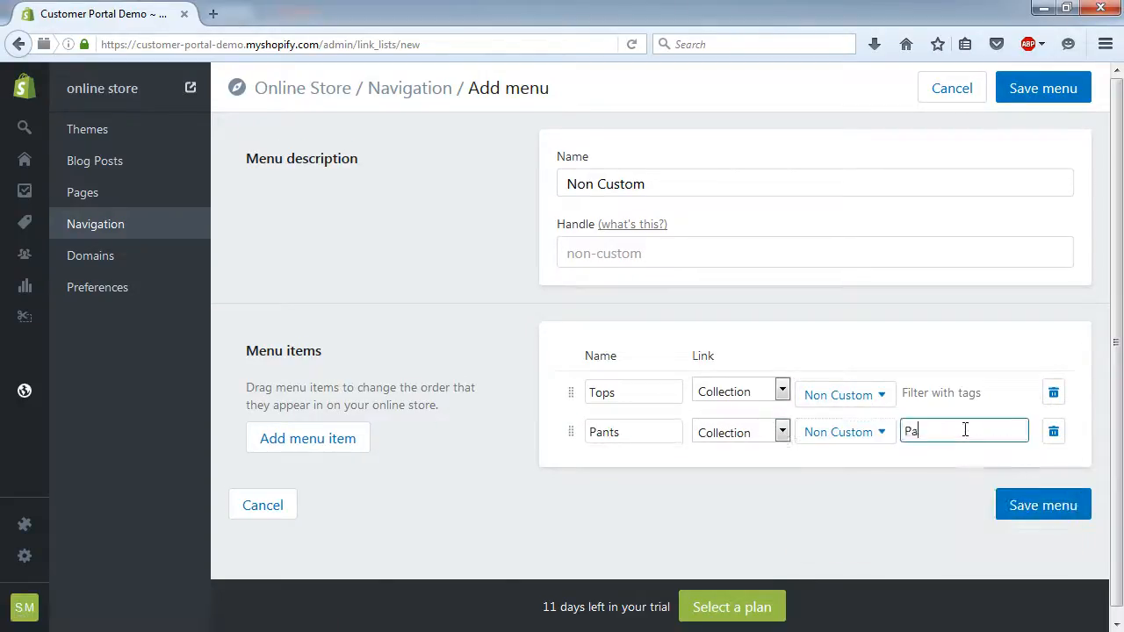
- Add a Misc item linked to the Non Custom collection with tag Misc, and save the menu
{"action": "left_click", "coordinate": [307, 438]}
{"action": "type", "text": "Misc"}
{"action": "left_click", "coordinate": [782, 472]}
{"action": "left_click", "coordinate": [747, 328]}
{"action": "left_click", "coordinate": [958, 473]}
{"action": "type", "text": "Misc"}
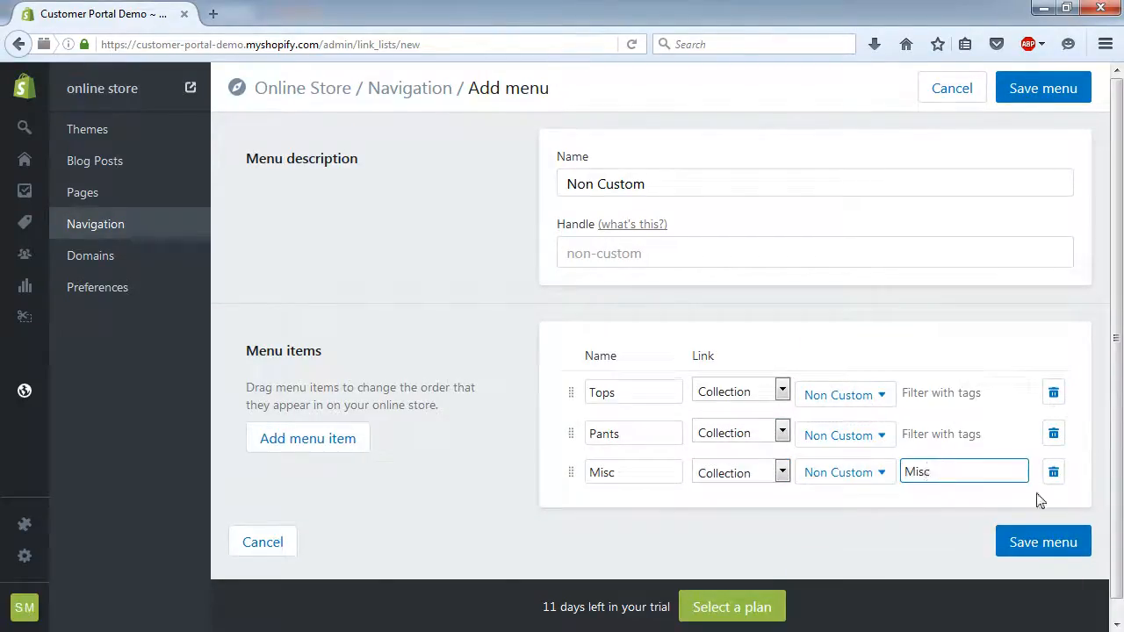
{"action": "left_click", "coordinate": [1043, 542]}
- Add a 'Custom' item to the Main menu linked to the Custom collection
{"action": "left_click", "coordinate": [427, 91]}
{"action": "left_click", "coordinate": [1061, 284]}
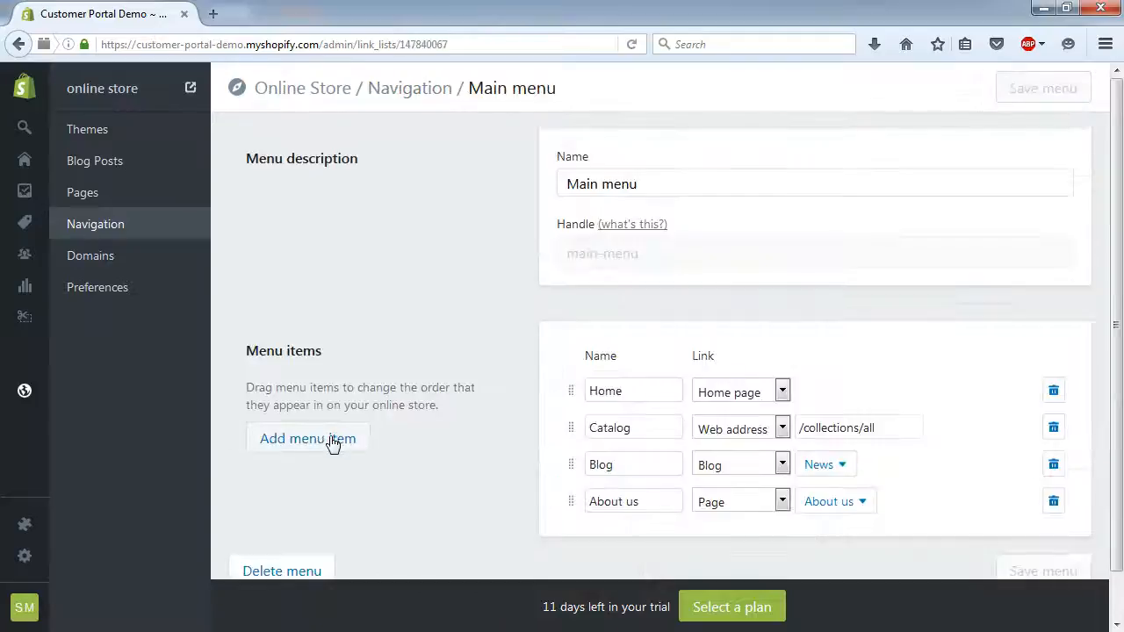
{"action": "left_click", "coordinate": [332, 445]}
{"action": "scroll", "coordinate": [515, 504], "scroll_direction": "down", "scroll_amount": 2}
{"action": "left_click", "coordinate": [658, 459]}
{"action": "type", "text": "Custom"}
{"action": "key", "text": "Tab"}
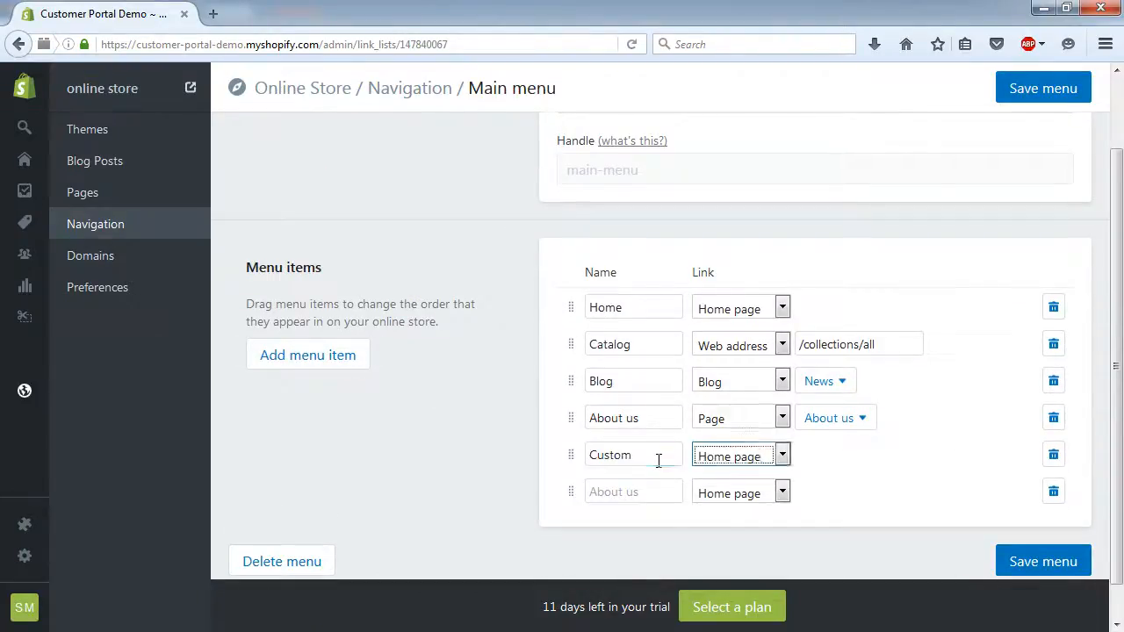
{"action": "left_click", "coordinate": [740, 456]}
{"action": "left_click", "coordinate": [730, 492]}
{"action": "left_click", "coordinate": [825, 522]}
{"action": "left_click", "coordinate": [654, 490]}
- Add a 'Non Custom' collection item, delete Blog, and save the Main menu
{"action": "type", "text": "Non Custom"}
{"action": "left_click", "coordinate": [740, 493]}
{"action": "left_click", "coordinate": [730, 352]}
{"action": "left_click", "coordinate": [856, 499]}
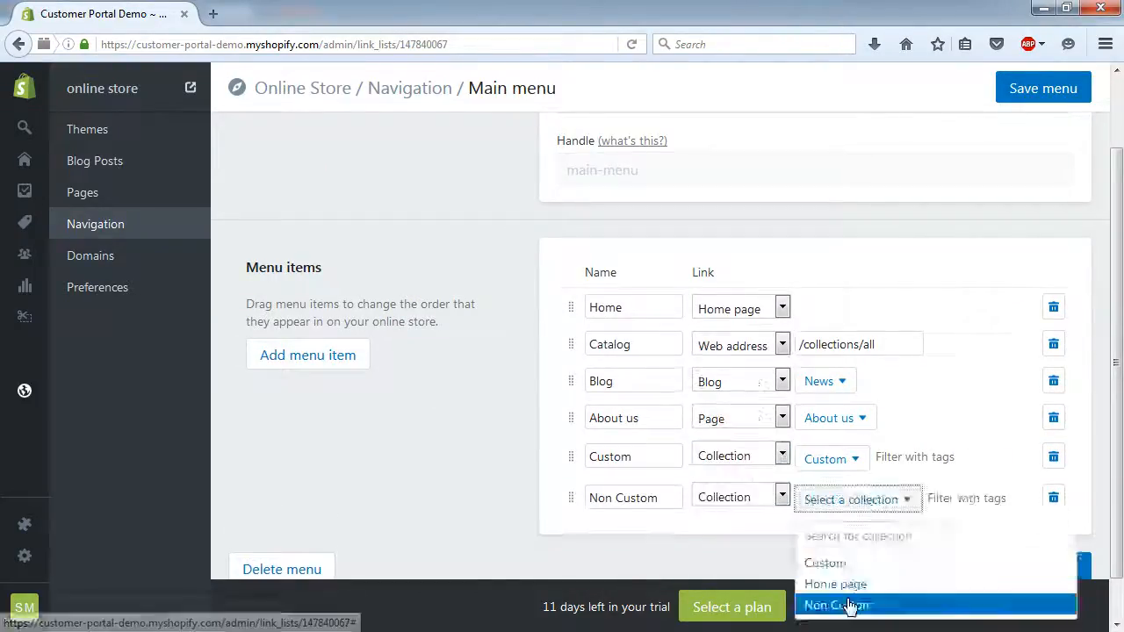
{"action": "left_click", "coordinate": [850, 606]}
{"action": "left_click", "coordinate": [1054, 380]}
{"action": "left_click", "coordinate": [1045, 530]}
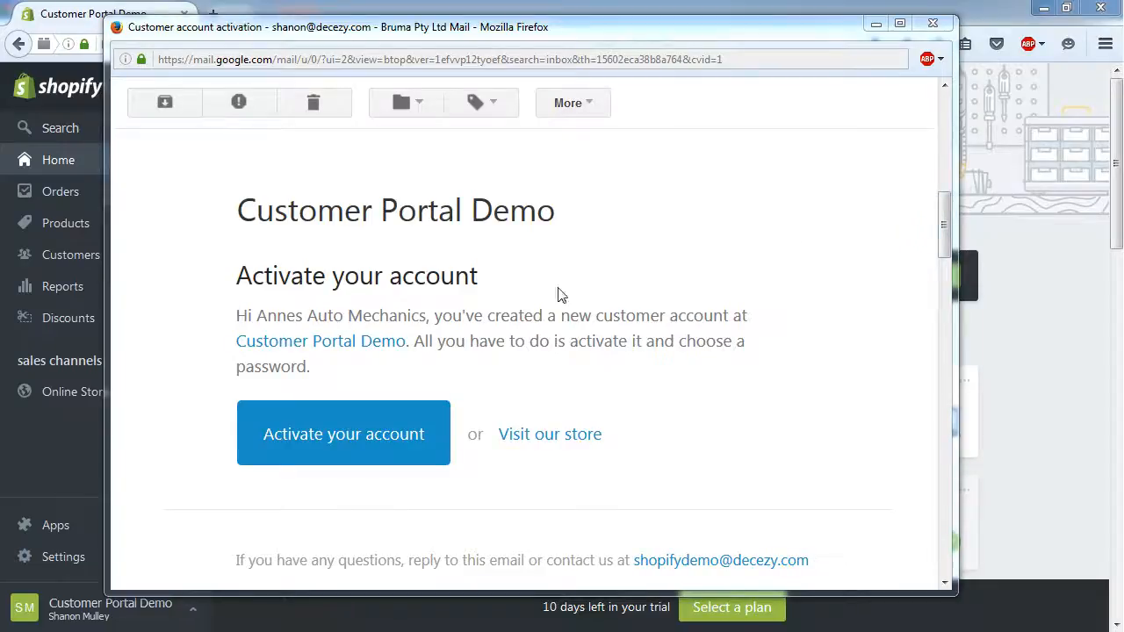
- Activate the customer account from the email link, entering and confirming a new password
{"action": "left_click", "coordinate": [333, 434]}
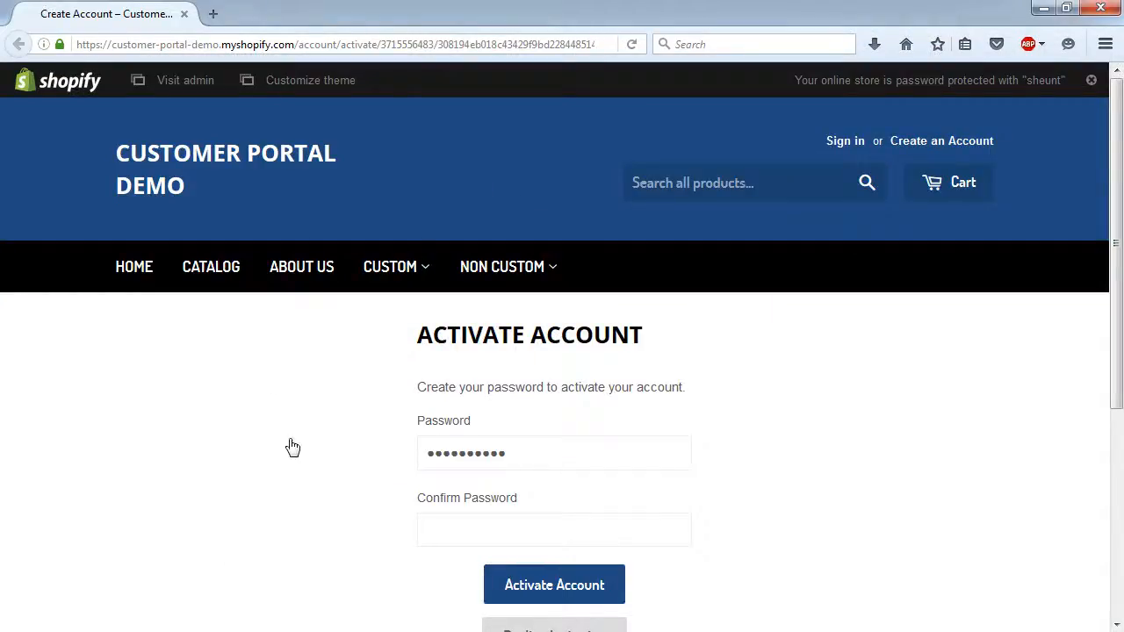
{"action": "left_click", "coordinate": [575, 449]}
{"action": "key", "text": "ctrl+a"}
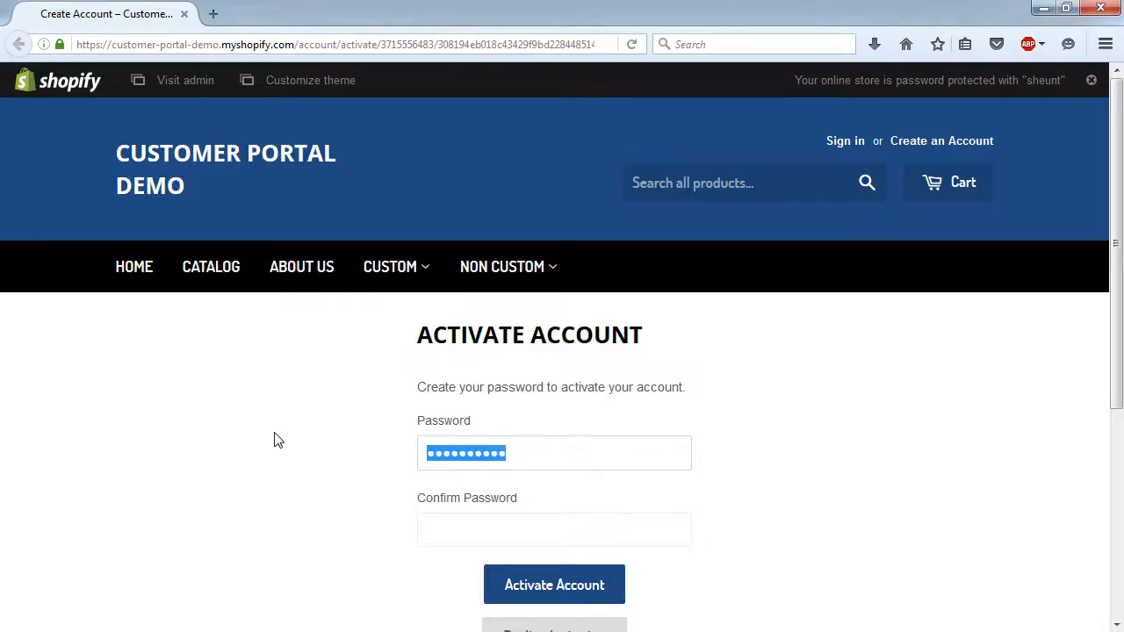
{"action": "type", "text": "********"}
{"action": "key", "text": "Tab"}
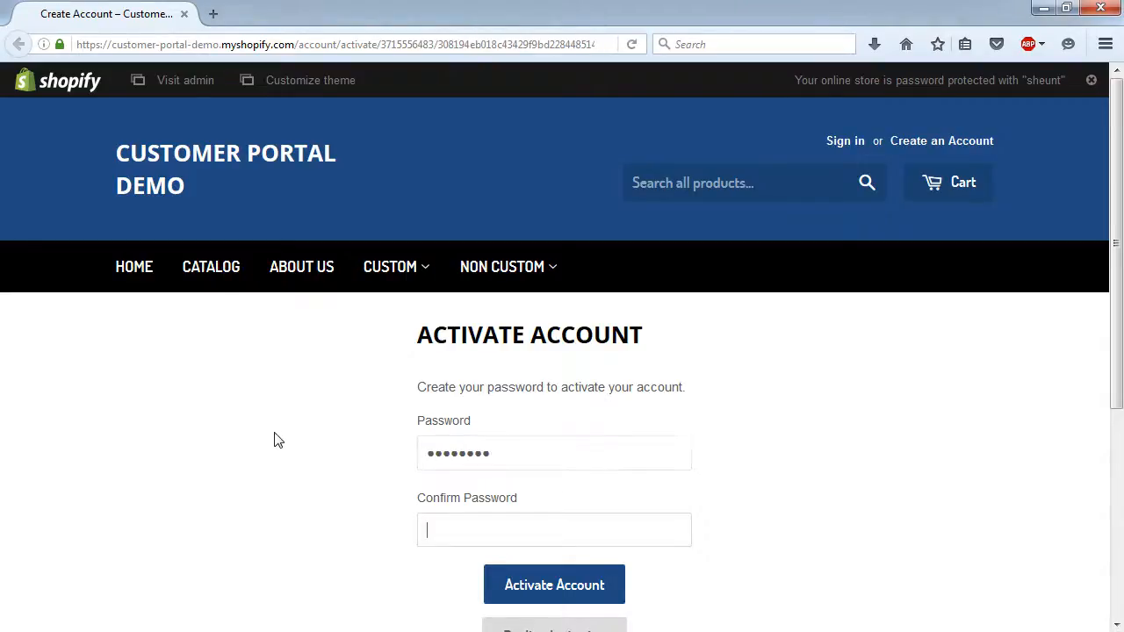
{"action": "type", "text": "********"}
{"action": "scroll", "coordinate": [463, 463], "scroll_direction": "down", "scroll_amount": 3}
{"action": "left_click", "coordinate": [554, 386]}
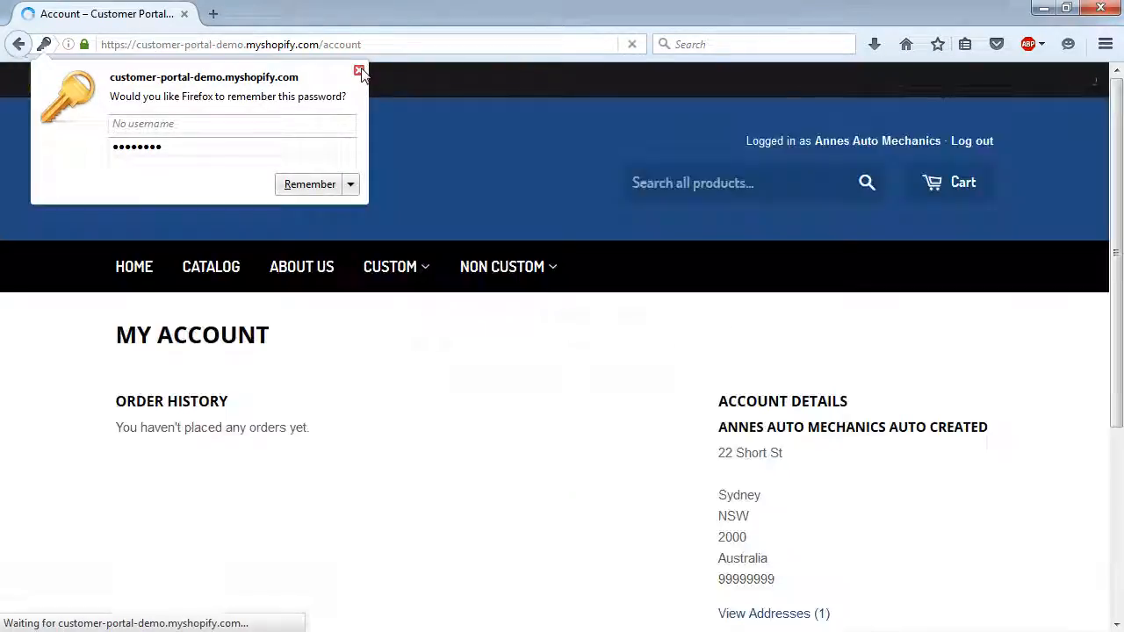
- Dismiss Firefox's save-password prompt and browse the storefront's Custom collection
{"action": "left_click", "coordinate": [359, 71]}
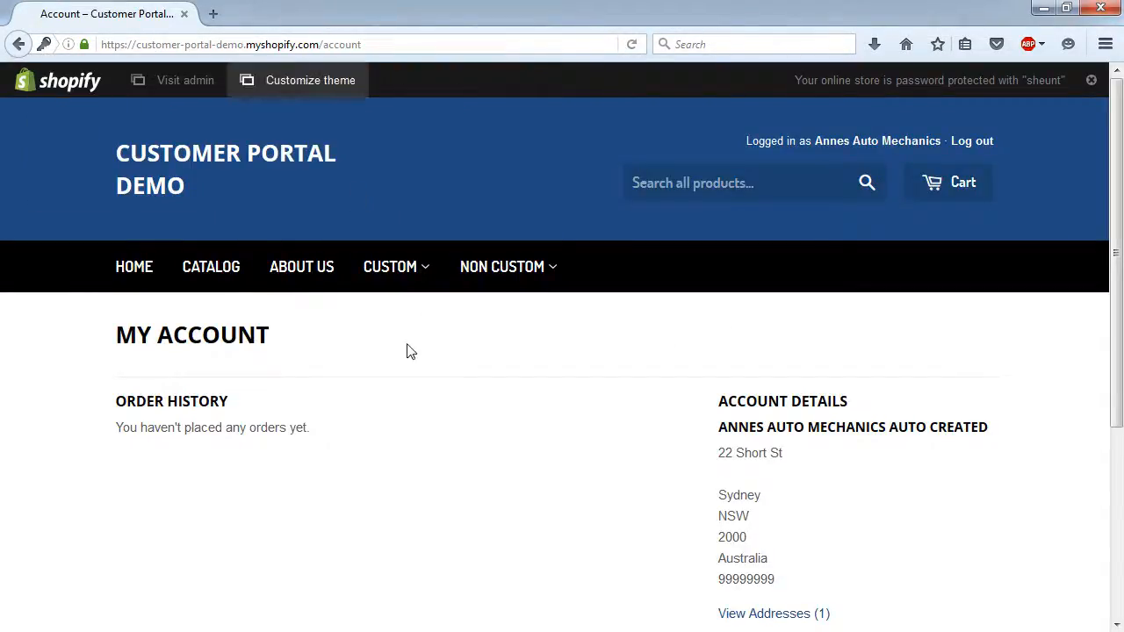
{"action": "scroll", "coordinate": [383, 381], "scroll_direction": "down", "scroll_amount": 2}
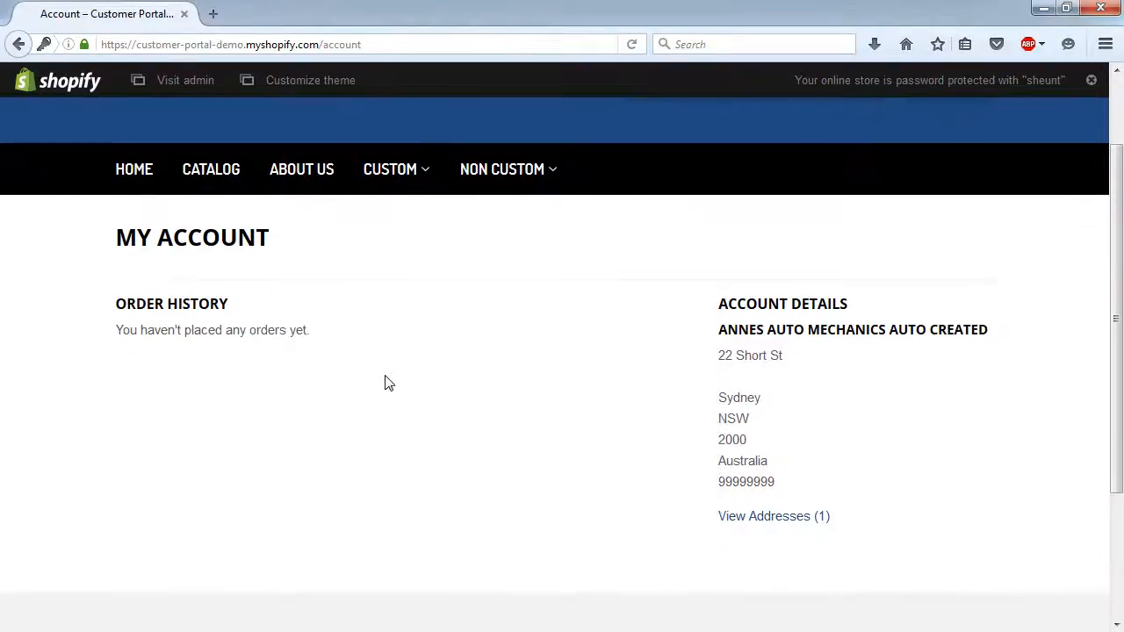
{"action": "scroll", "coordinate": [384, 382], "scroll_direction": "up", "scroll_amount": 2}
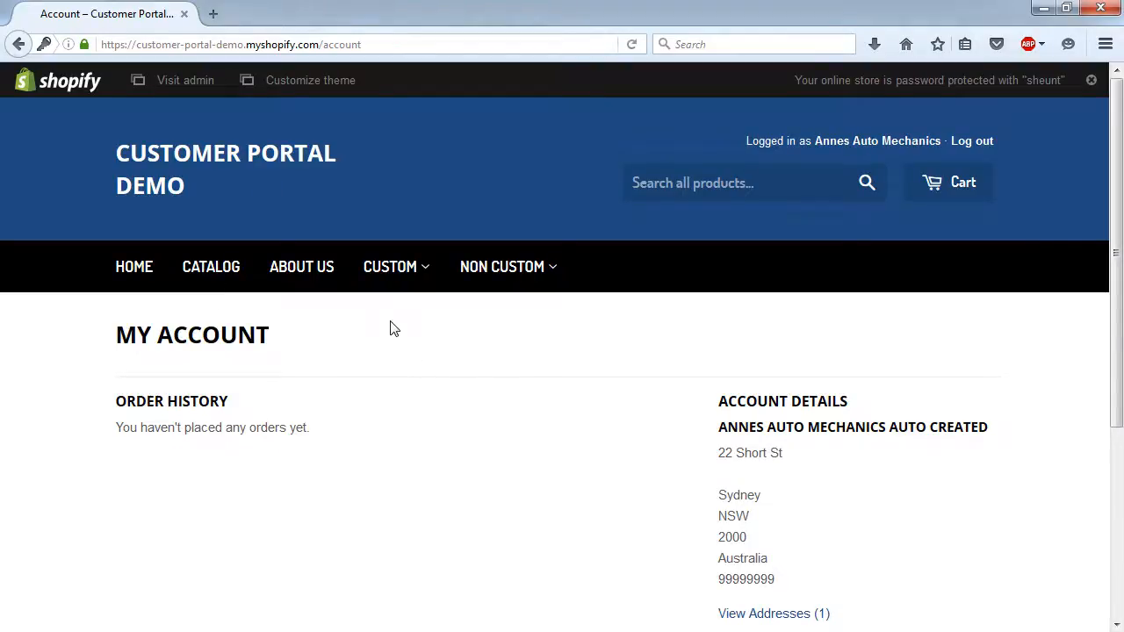
{"action": "left_click", "coordinate": [385, 269]}
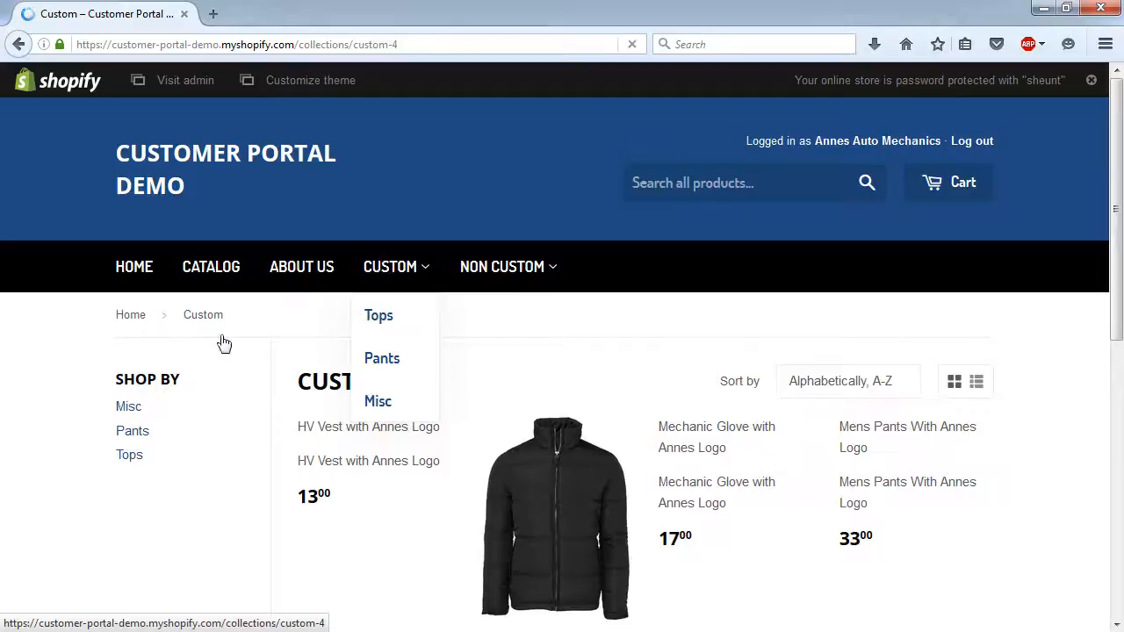
{"action": "scroll", "coordinate": [55, 386], "scroll_direction": "down", "scroll_amount": 3}
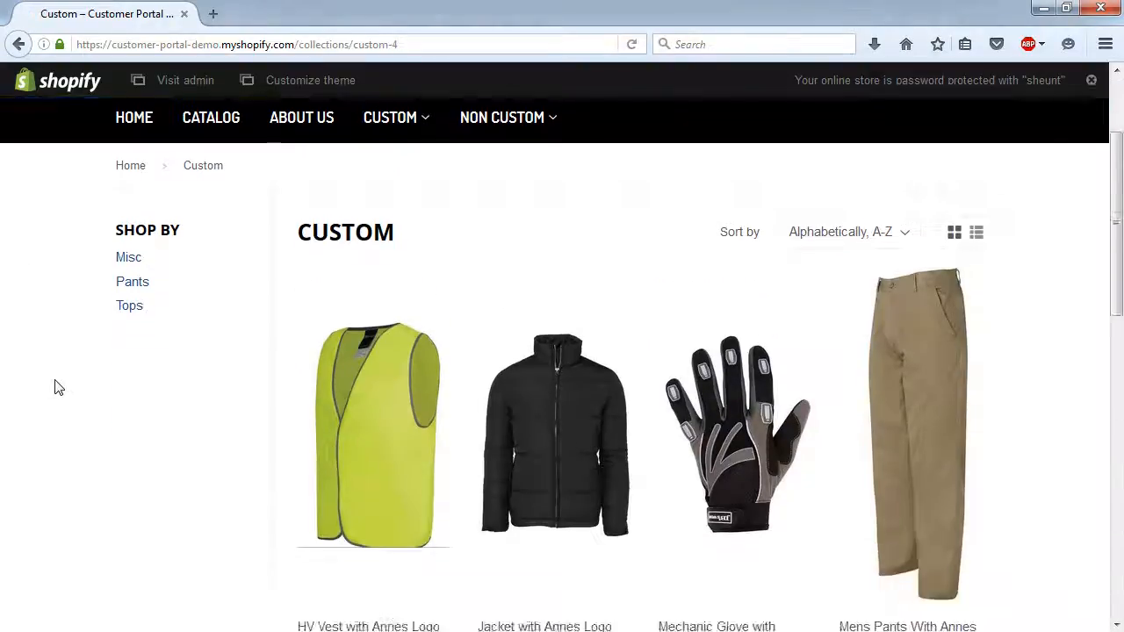
{"action": "scroll", "coordinate": [56, 388], "scroll_direction": "down", "scroll_amount": 2}
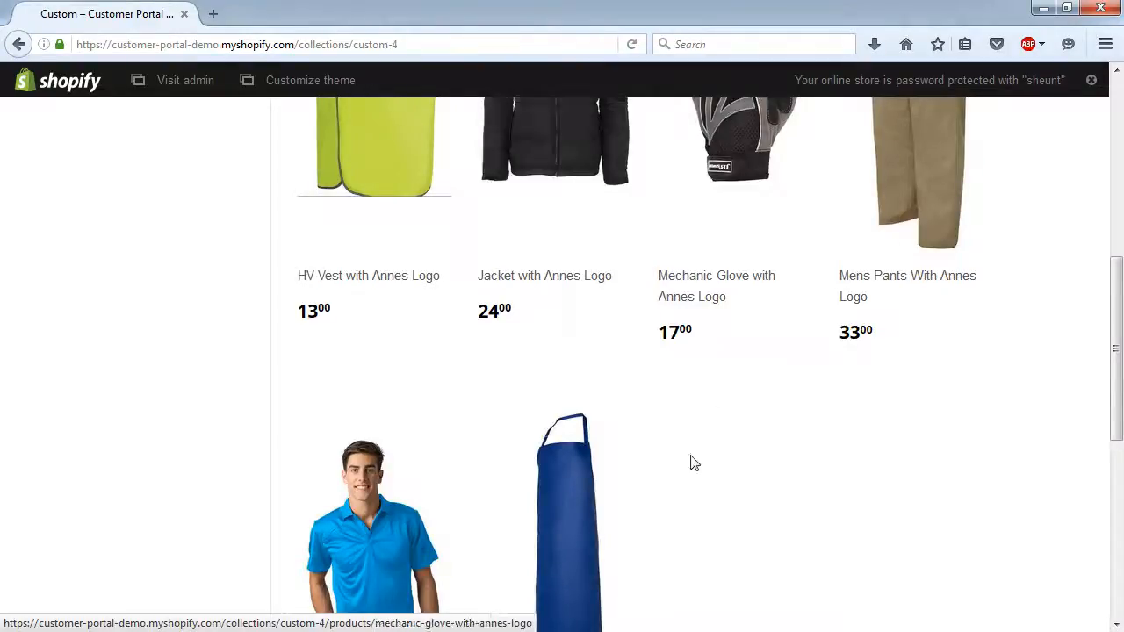
{"action": "scroll", "coordinate": [690, 462], "scroll_direction": "down", "scroll_amount": 2}
{"action": "scroll", "coordinate": [690, 462], "scroll_direction": "up", "scroll_amount": 3}
{"action": "scroll", "coordinate": [690, 462], "scroll_direction": "up", "scroll_amount": 2}
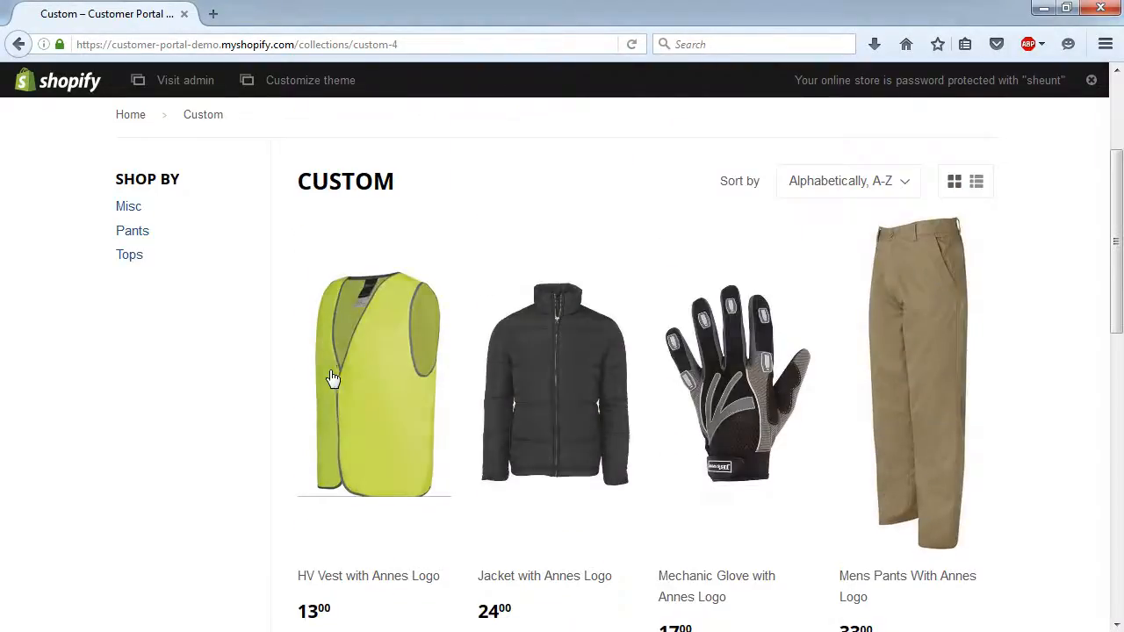
- Open the HV vest product and check its Size dropdown, keeping 2XL
{"action": "left_click", "coordinate": [354, 371]}
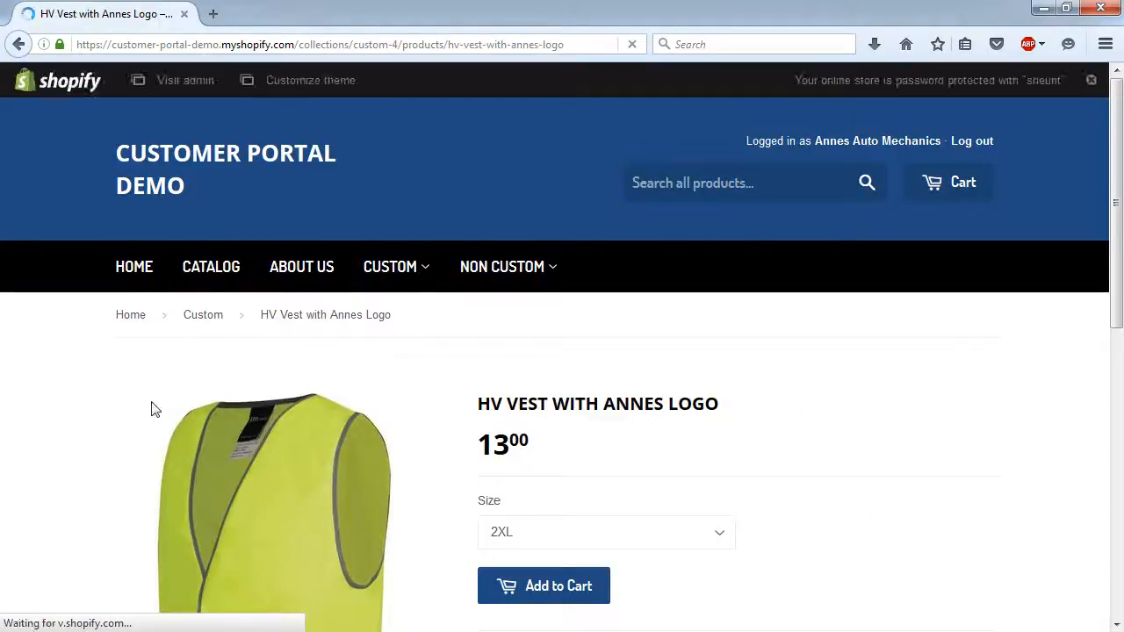
{"action": "scroll", "coordinate": [63, 413], "scroll_direction": "down", "scroll_amount": 3}
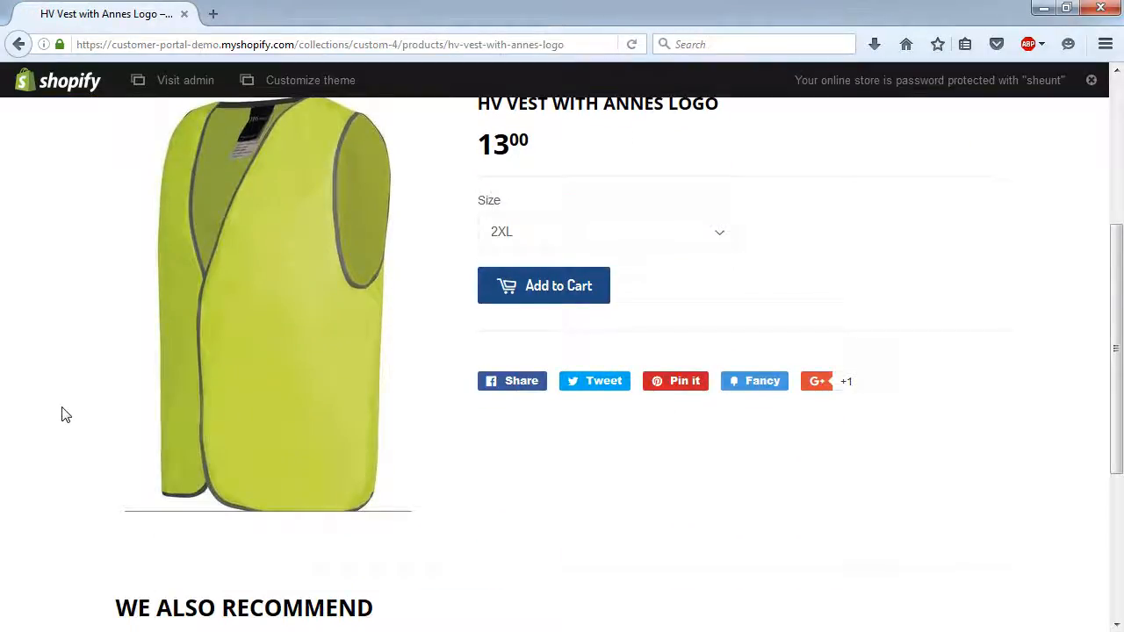
{"action": "scroll", "coordinate": [63, 414], "scroll_direction": "up", "scroll_amount": 1}
{"action": "left_click", "coordinate": [720, 338]}
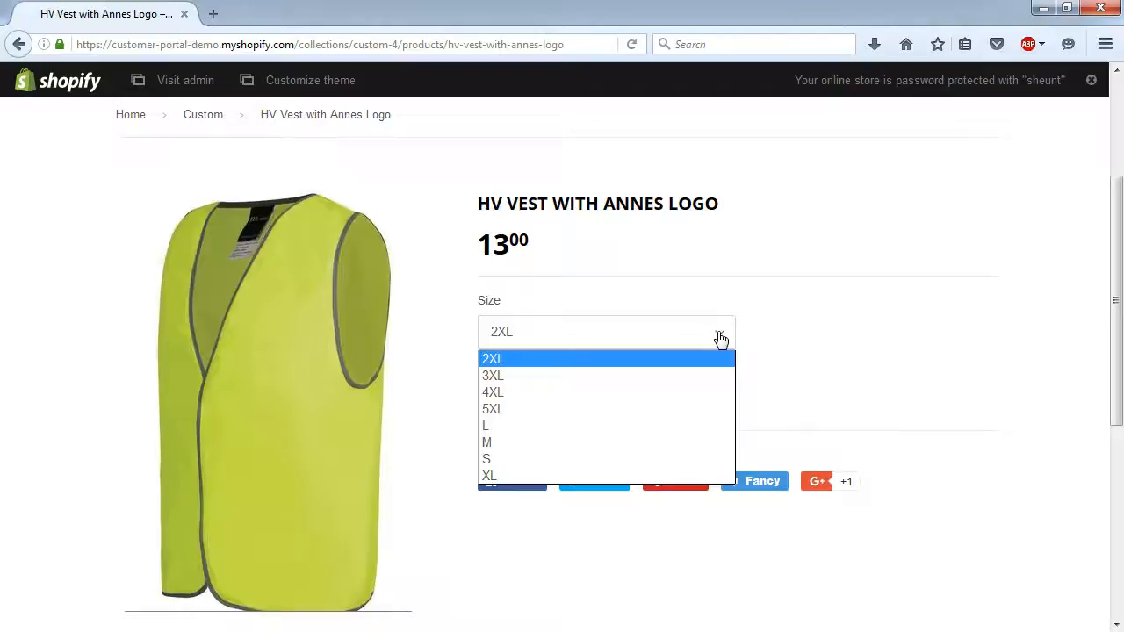
{"action": "left_click", "coordinate": [601, 331]}
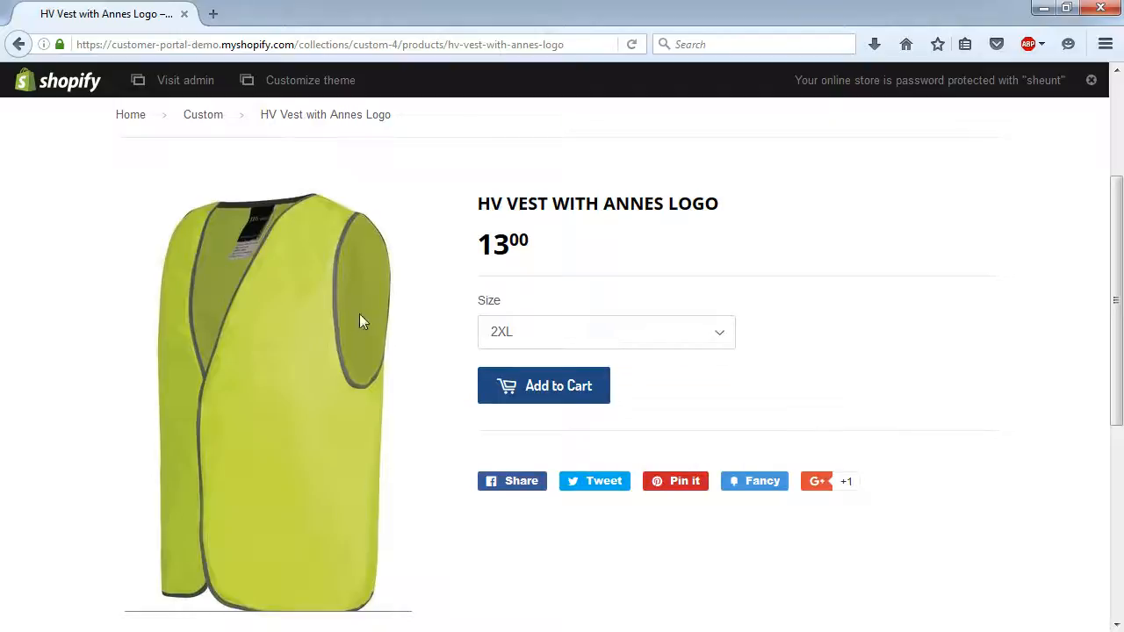
- Open the Non Custom collection and scroll through its products
{"action": "scroll", "coordinate": [396, 323], "scroll_direction": "up", "scroll_amount": 2}
{"action": "mouse_move", "coordinate": [518, 274]}
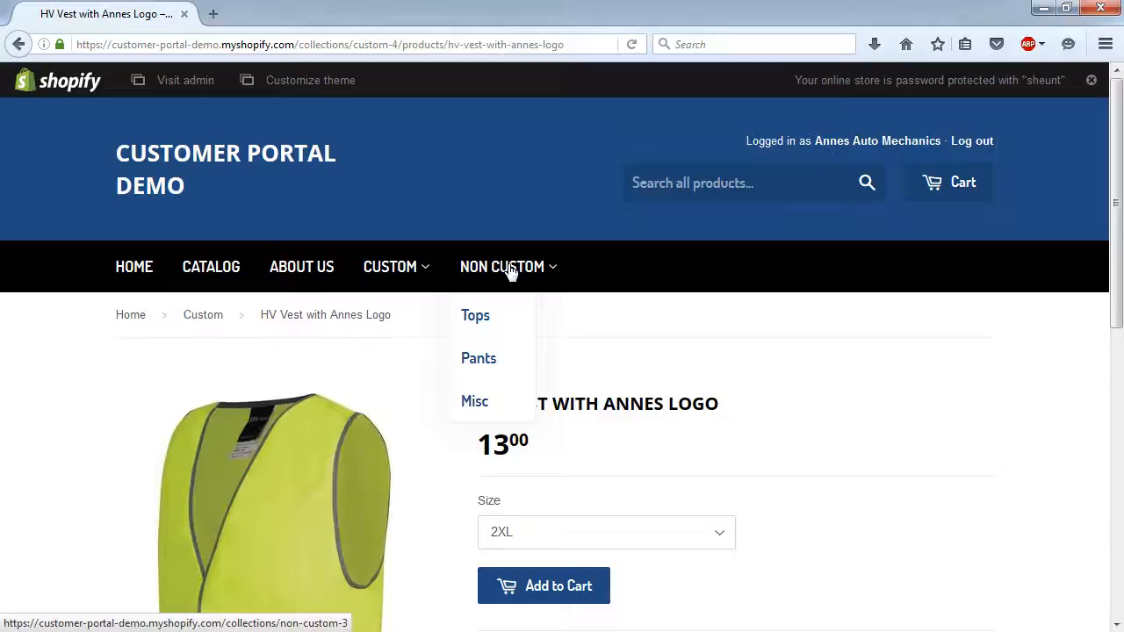
{"action": "left_click", "coordinate": [511, 268]}
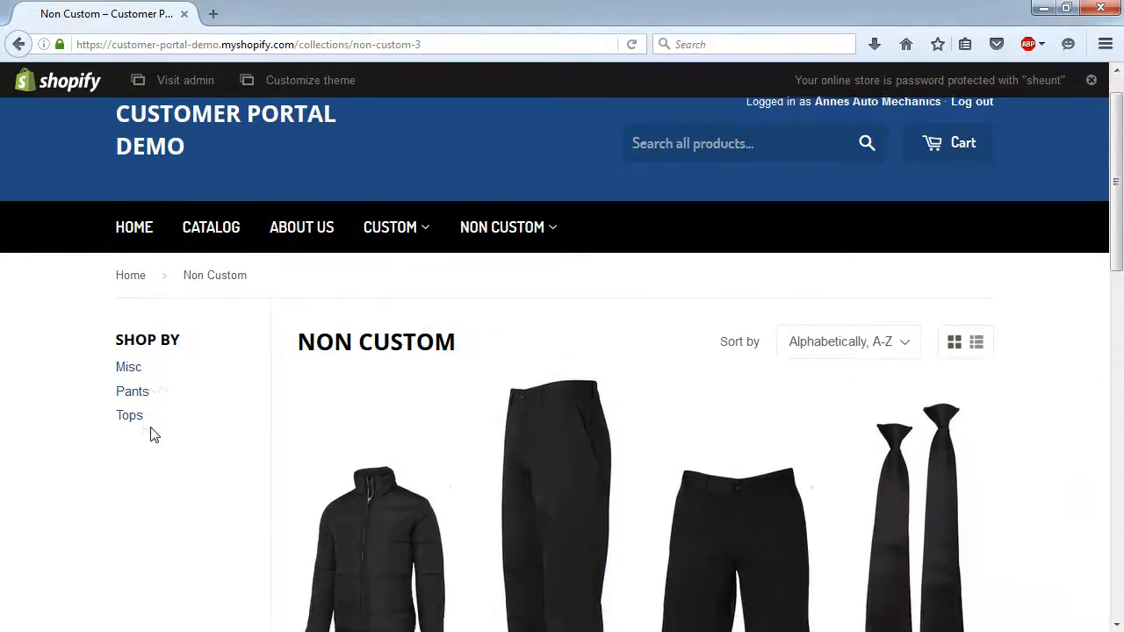
{"action": "scroll", "coordinate": [150, 433], "scroll_direction": "down", "scroll_amount": 3}
{"action": "scroll", "coordinate": [153, 435], "scroll_direction": "down", "scroll_amount": 1}
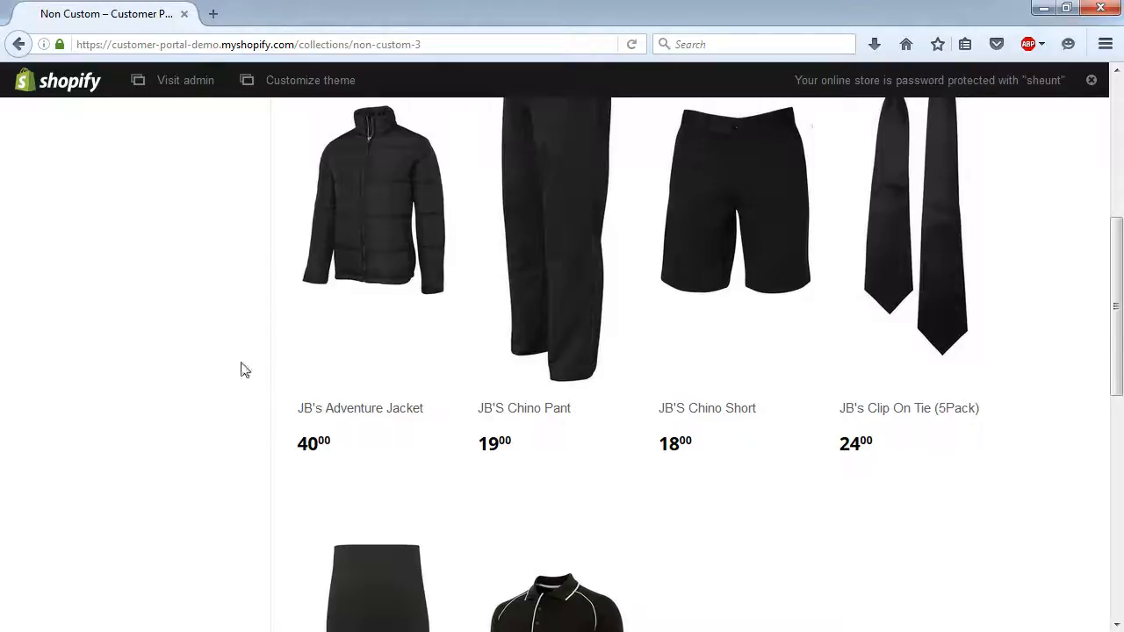
{"action": "scroll", "coordinate": [190, 429], "scroll_direction": "down", "scroll_amount": 3}
{"action": "scroll", "coordinate": [195, 428], "scroll_direction": "up", "scroll_amount": 3}
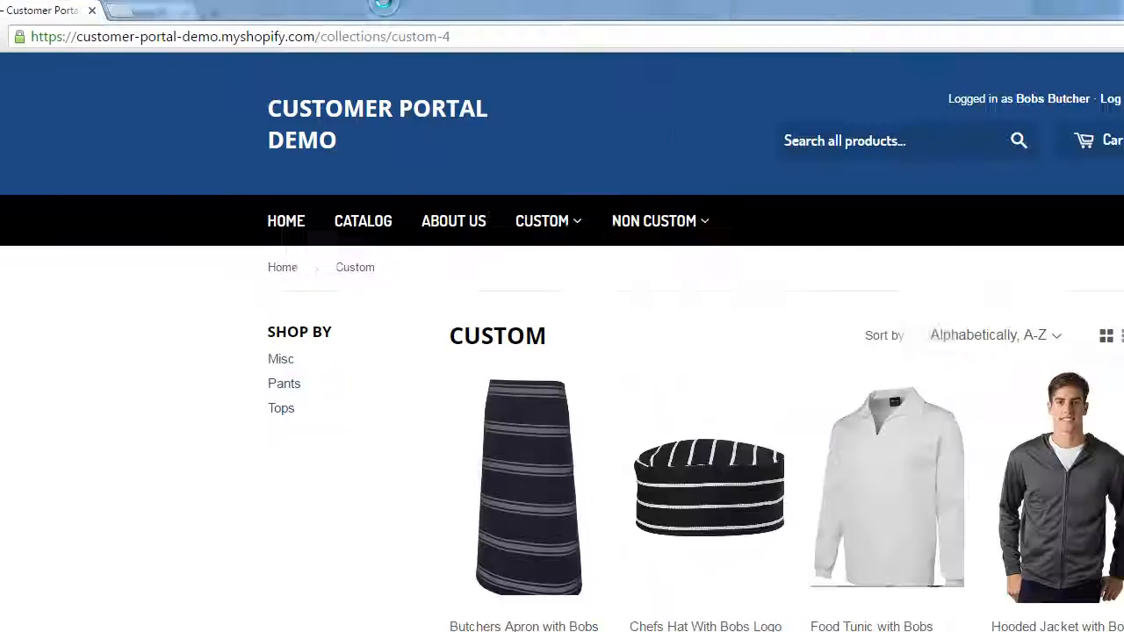
- Scroll the Custom collection, then open Non Custom from the nav bar and browse its grid
{"action": "scroll", "coordinate": [373, 347], "scroll_direction": "down", "scroll_amount": 1}
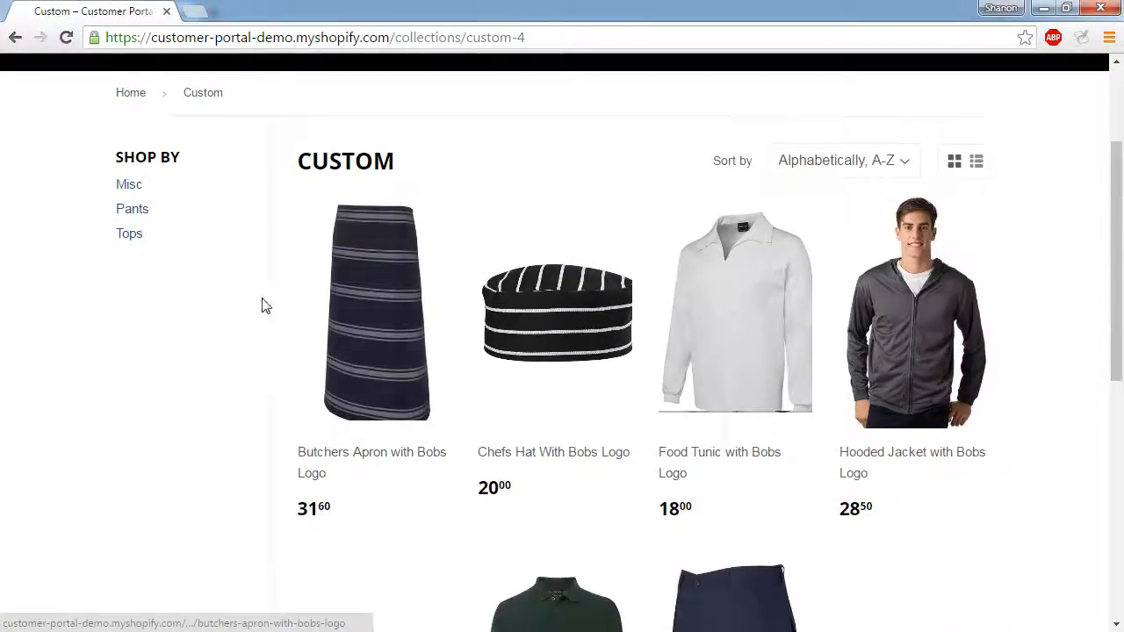
{"action": "scroll", "coordinate": [290, 281], "scroll_direction": "up", "scroll_amount": 2}
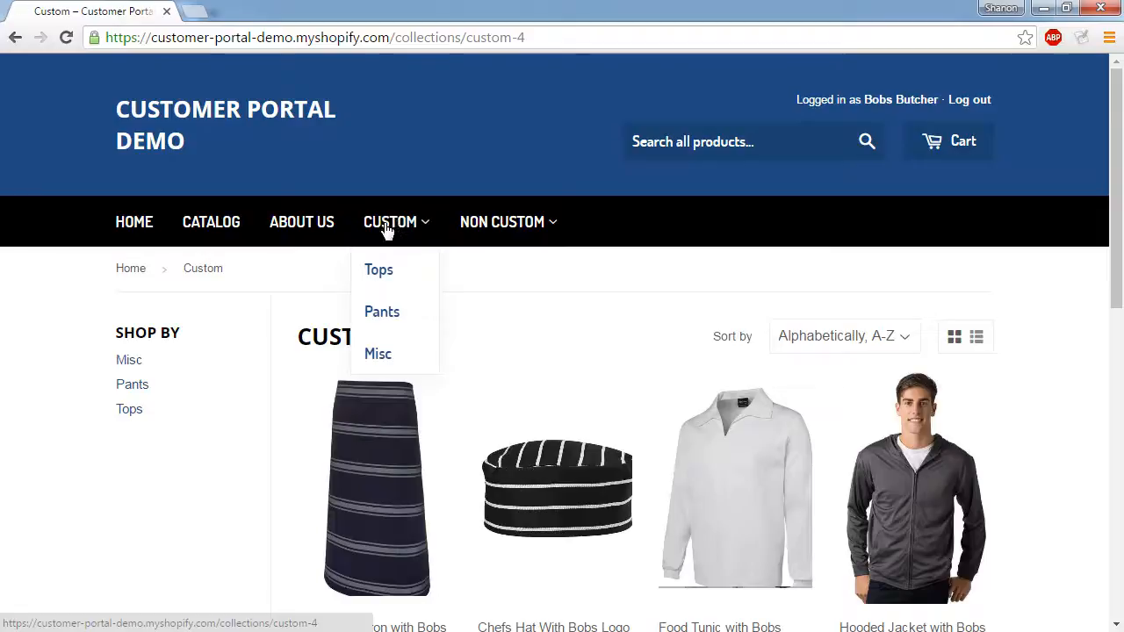
{"action": "scroll", "coordinate": [247, 340], "scroll_direction": "down", "scroll_amount": 3}
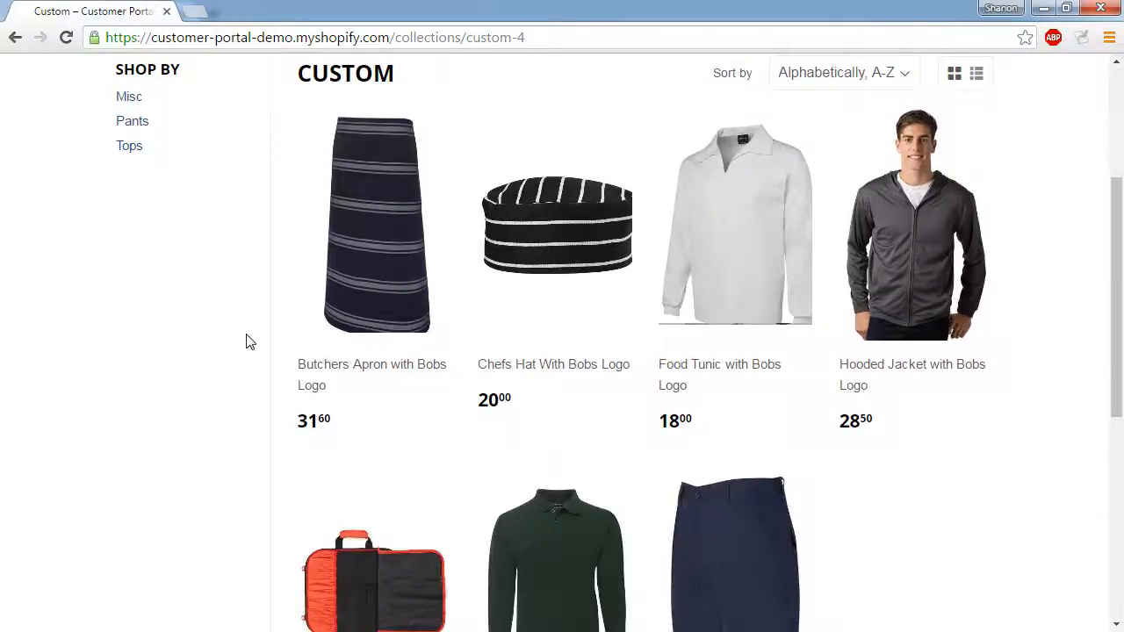
{"action": "scroll", "coordinate": [248, 341], "scroll_direction": "up", "scroll_amount": 3}
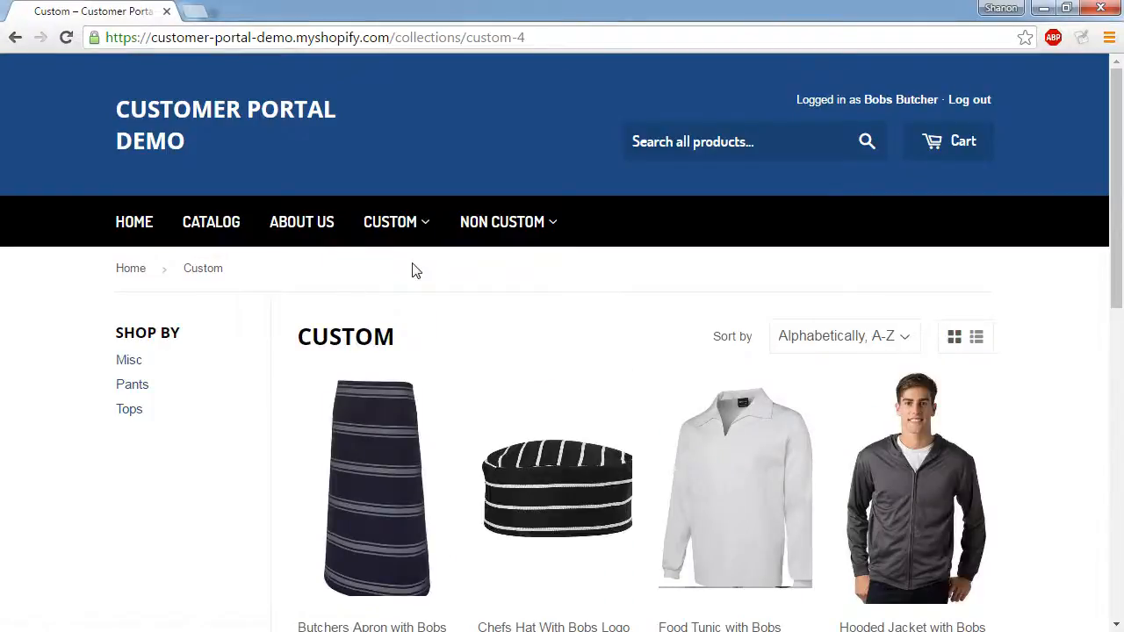
{"action": "left_click", "coordinate": [490, 227]}
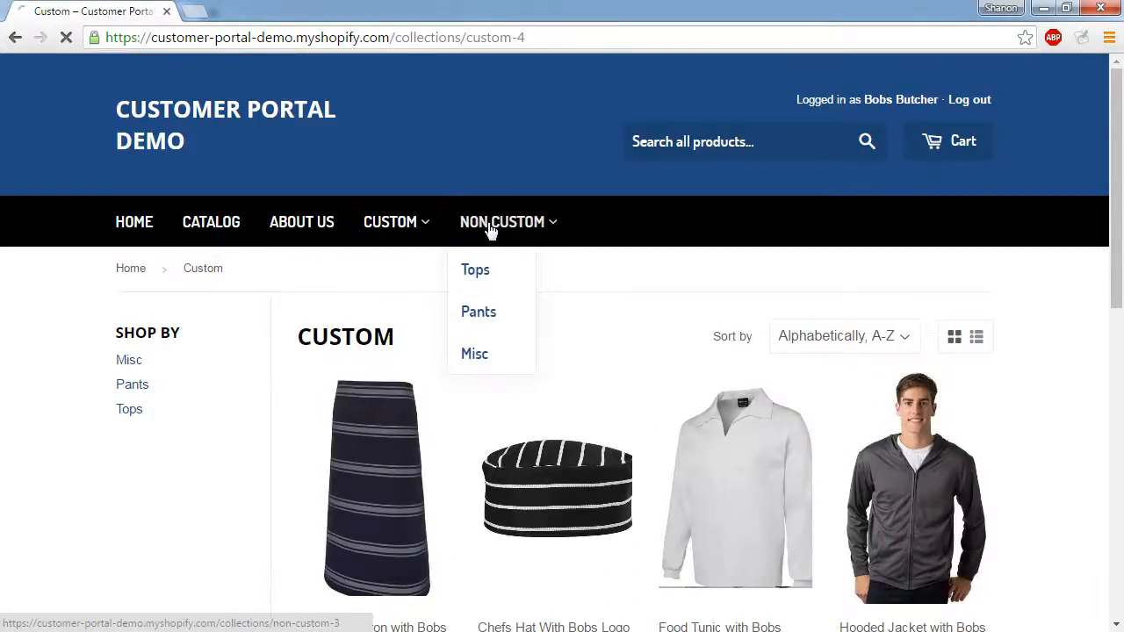
{"action": "scroll", "coordinate": [179, 393], "scroll_direction": "down", "scroll_amount": 5}
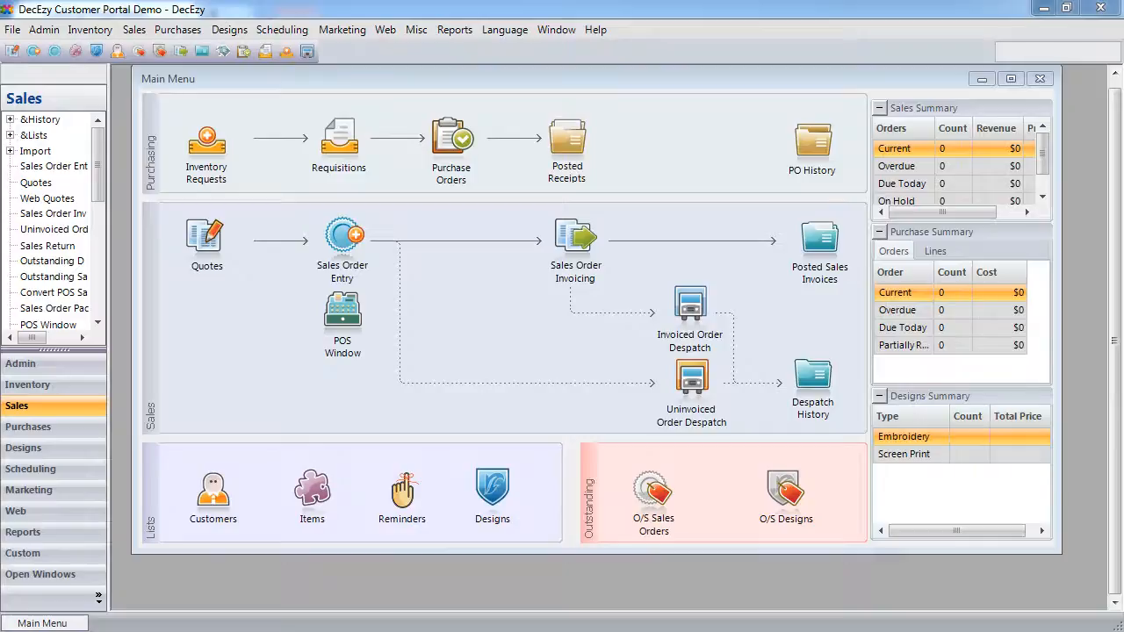
- In Standard Items, mark Ladies Polo with Annes Logo as a web item and check its Custom web menus
{"action": "left_click", "coordinate": [92, 30]}
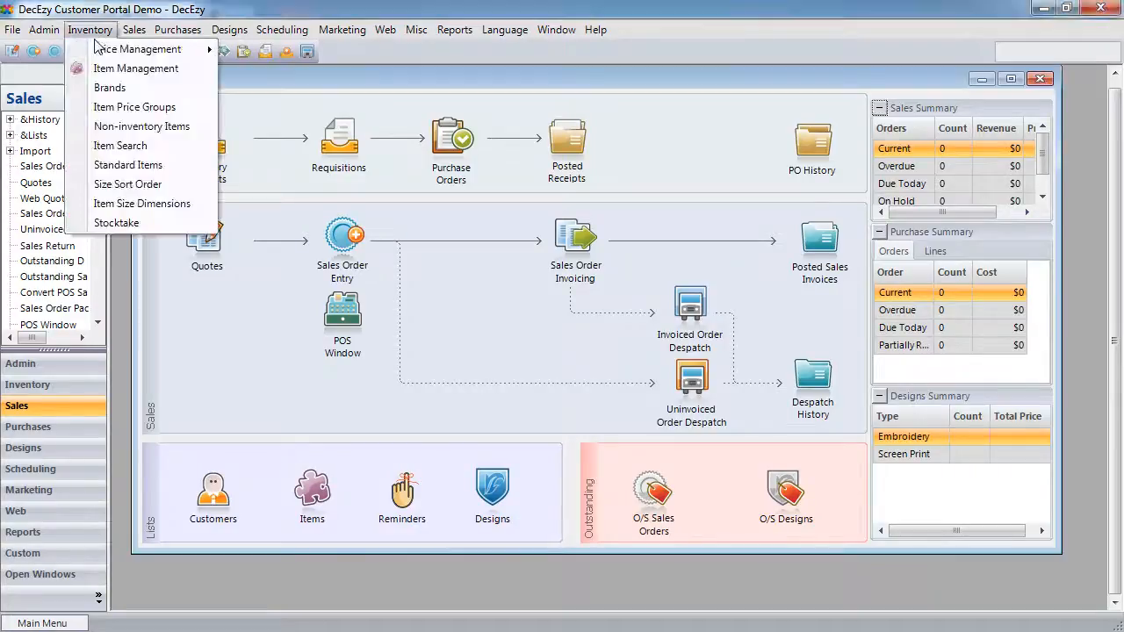
{"action": "left_click", "coordinate": [132, 165]}
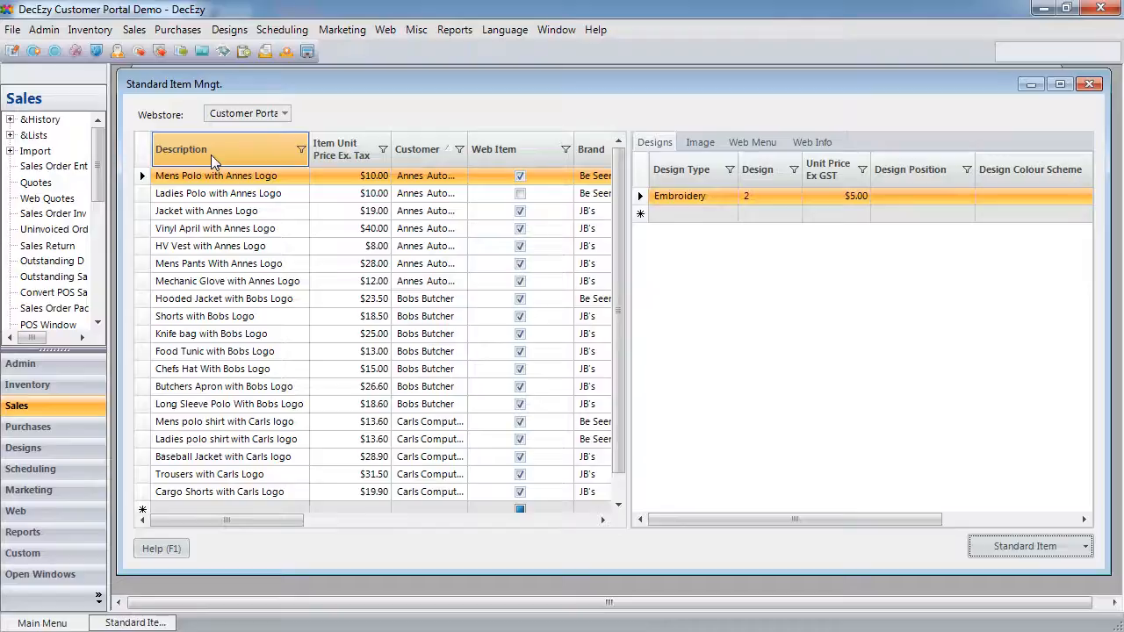
{"action": "left_click", "coordinate": [202, 200]}
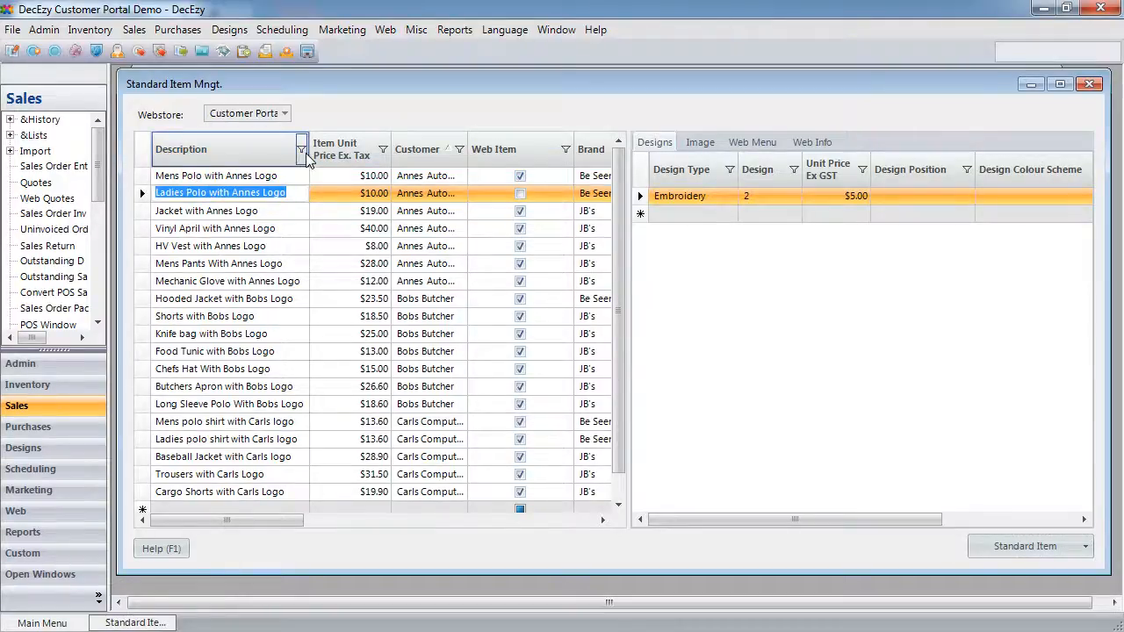
{"action": "left_click", "coordinate": [519, 195]}
{"action": "left_click", "coordinate": [753, 142]}
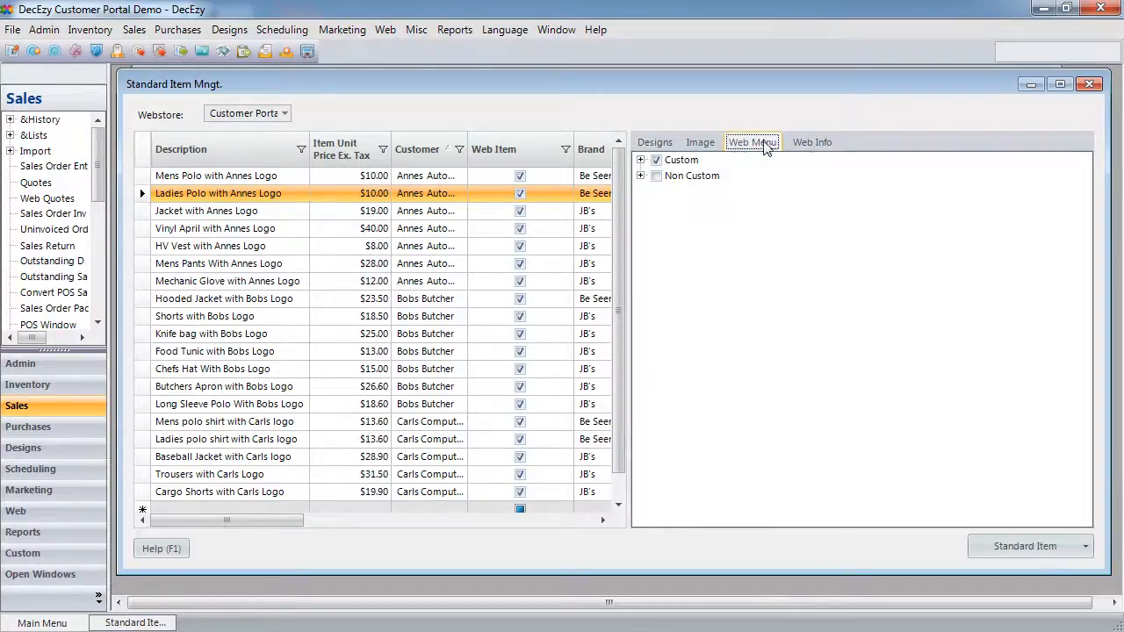
{"action": "left_click", "coordinate": [640, 161]}
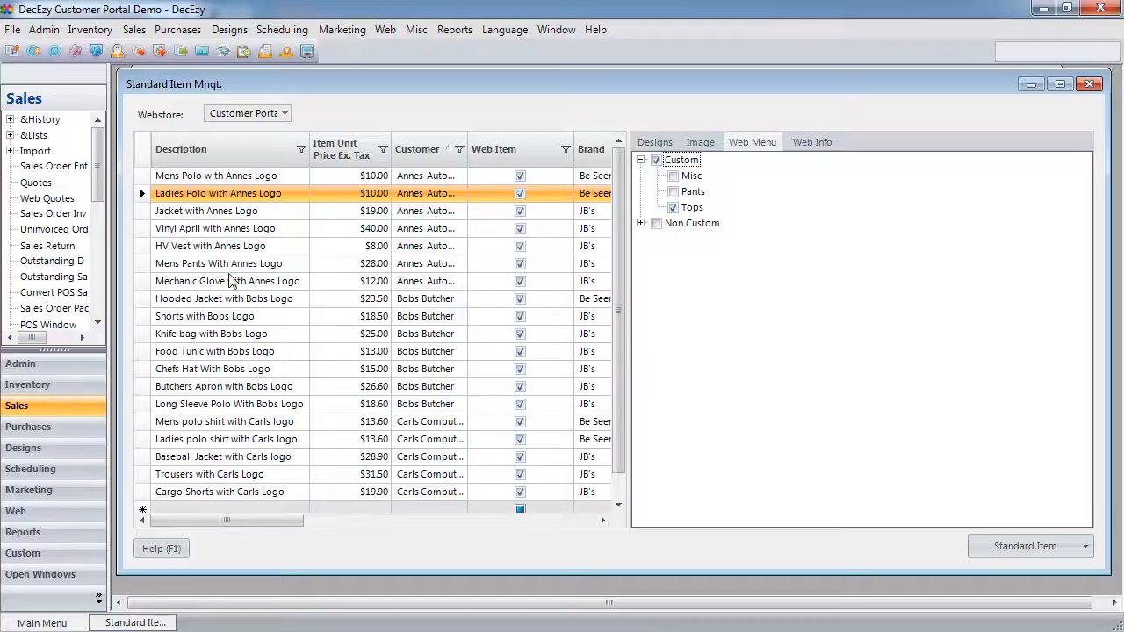
- Set Mechanic Glove with Annes Logo to $13.00 ex tax ($18.00 web price) and close the window
{"action": "left_click", "coordinate": [208, 285]}
{"action": "left_click", "coordinate": [354, 283]}
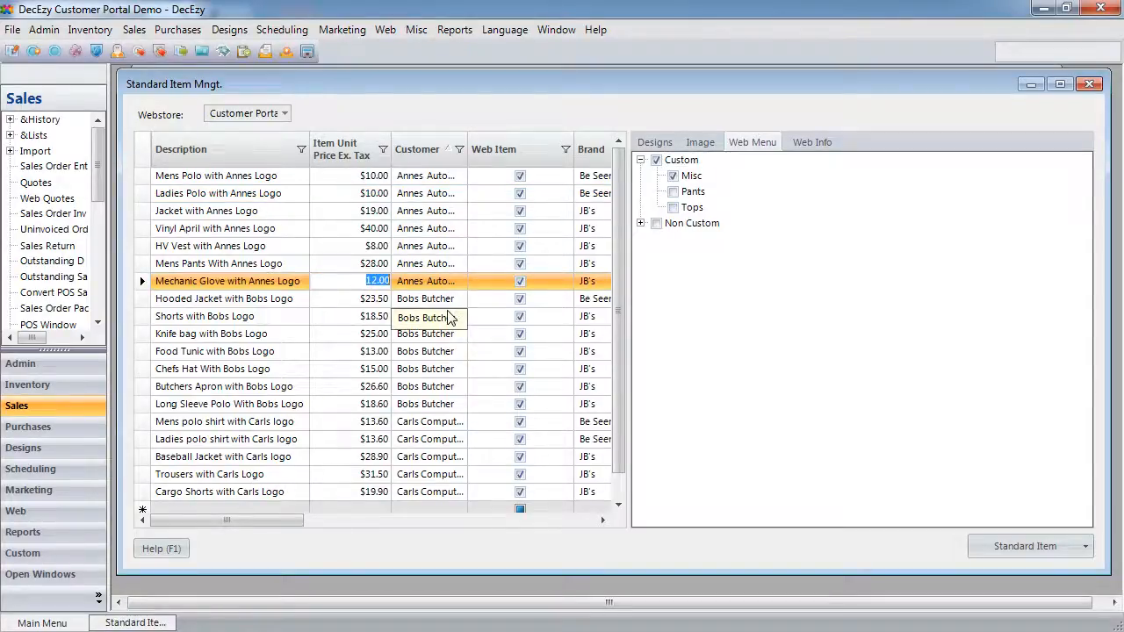
{"action": "type", "text": "13"}
{"action": "key", "text": "Tab"}
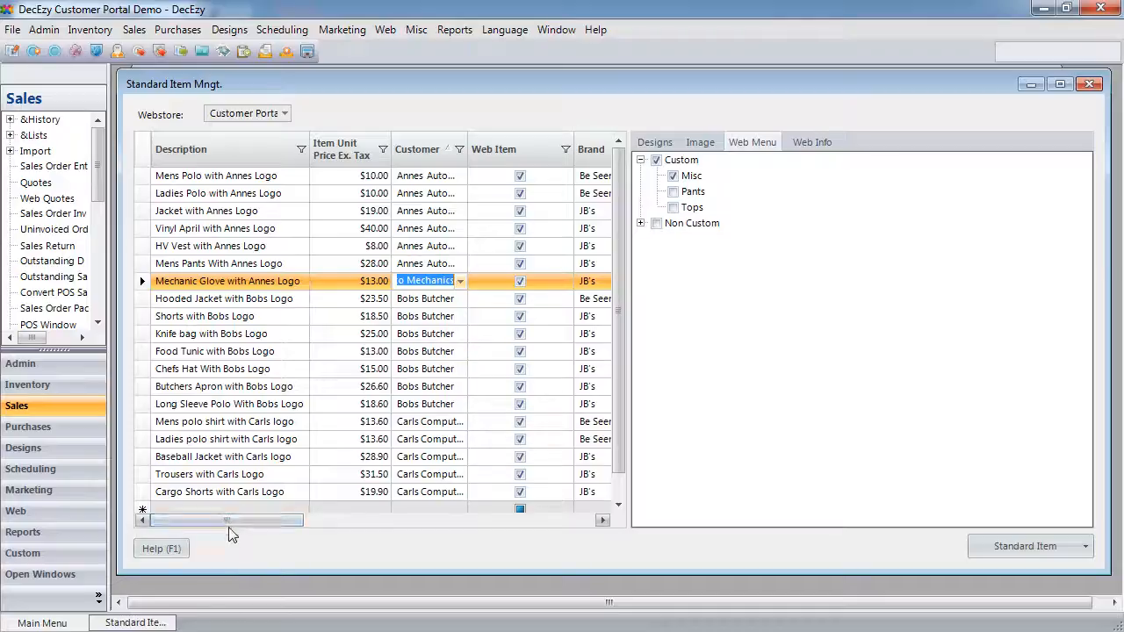
{"action": "left_click_drag", "start_coordinate": [230, 520], "coordinate": [500, 522]}
{"action": "left_click", "coordinate": [498, 279]}
{"action": "type", "text": "18"}
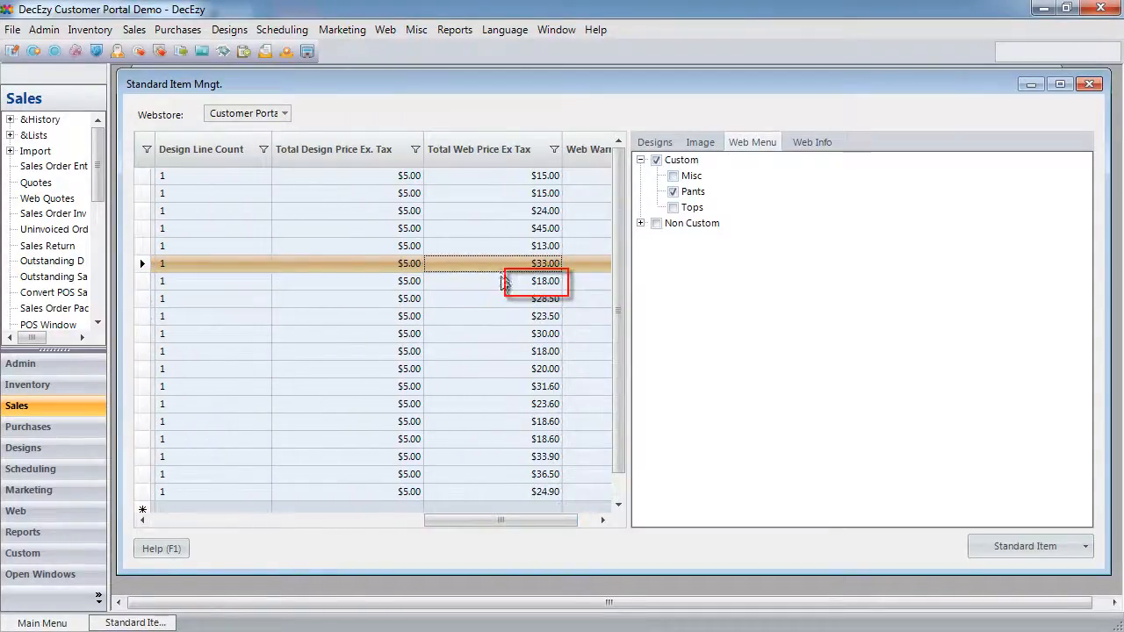
{"action": "left_click", "coordinate": [516, 522]}
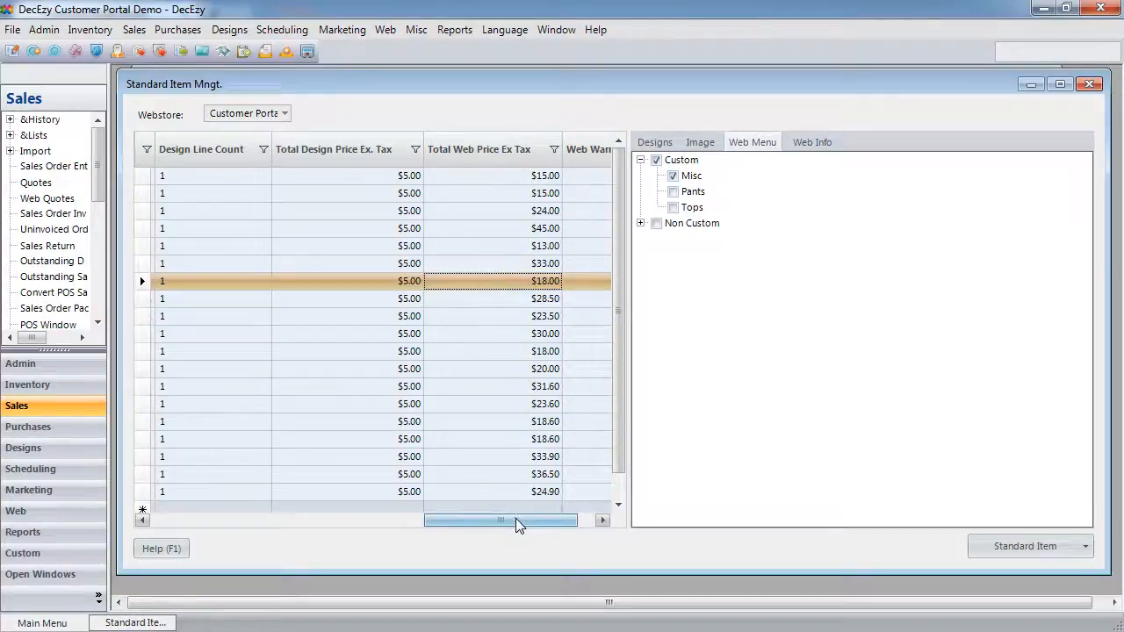
{"action": "left_click_drag", "start_coordinate": [515, 524], "coordinate": [254, 521]}
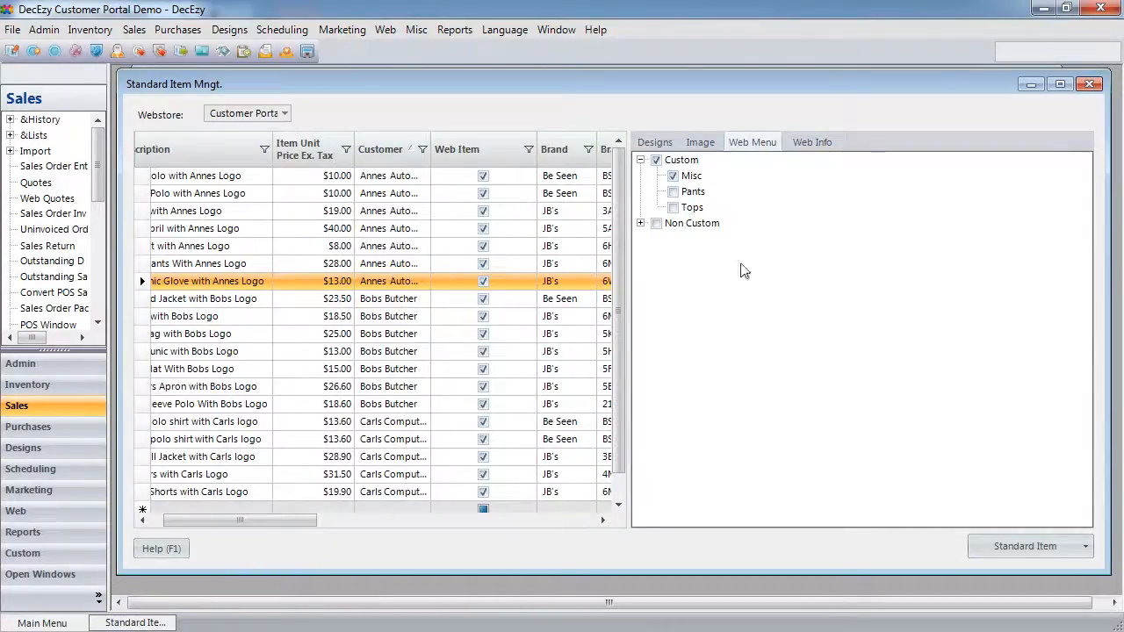
{"action": "left_click", "coordinate": [1089, 84]}
{"action": "left_click", "coordinate": [386, 29]}
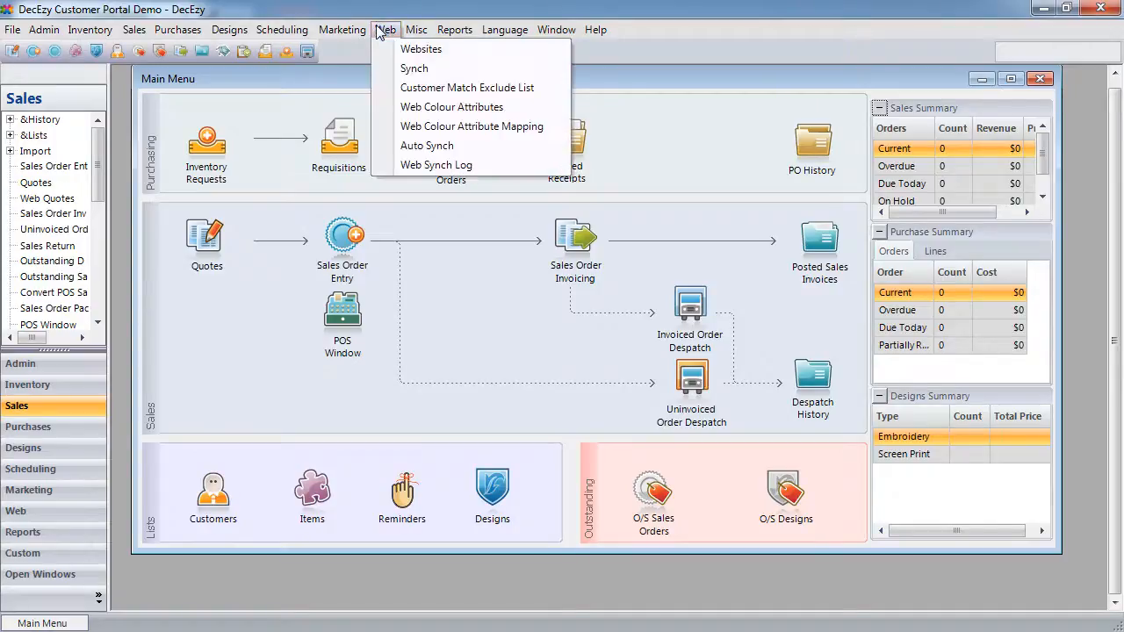
- Run Send All Standard Items from the Web Synch window to upload items to Shopify
{"action": "left_click", "coordinate": [421, 68]}
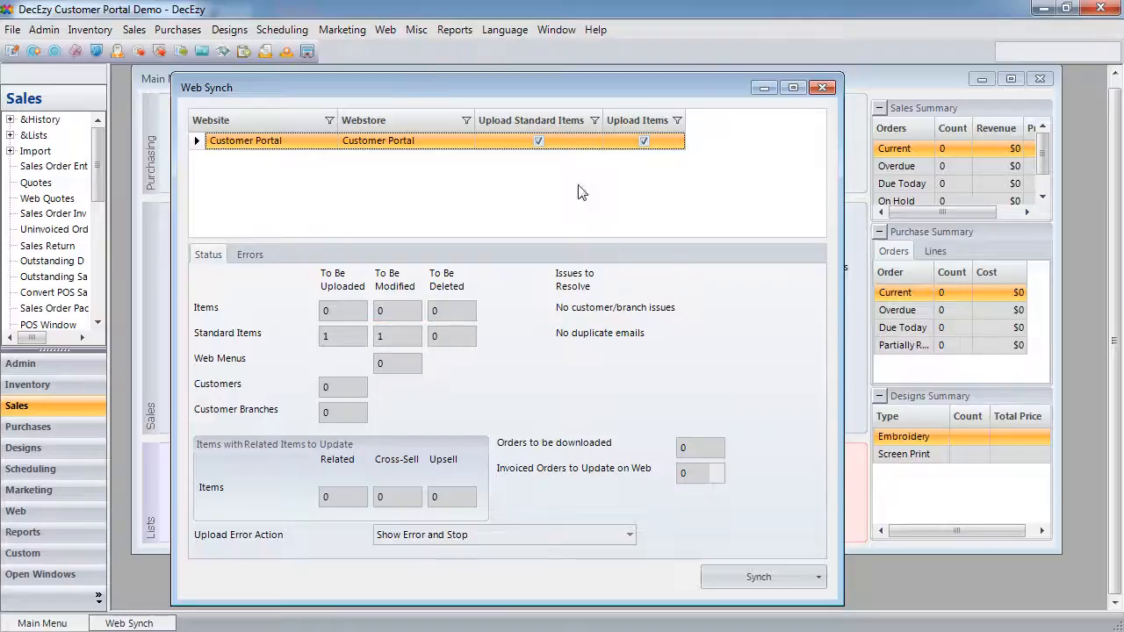
{"action": "left_click", "coordinate": [755, 581]}
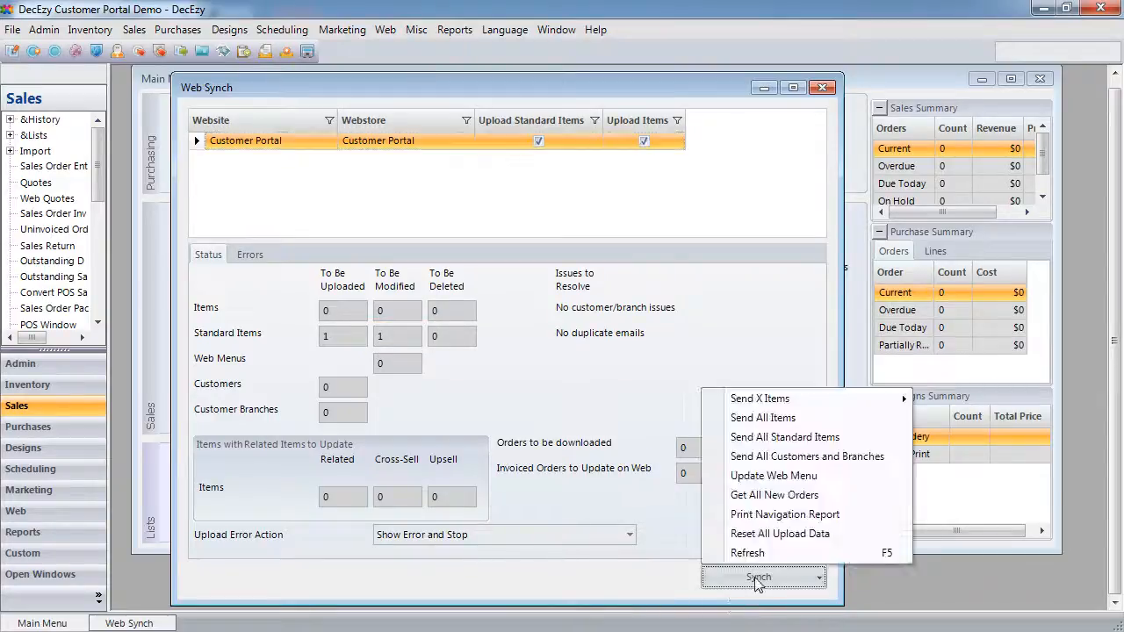
{"action": "left_click", "coordinate": [835, 439]}
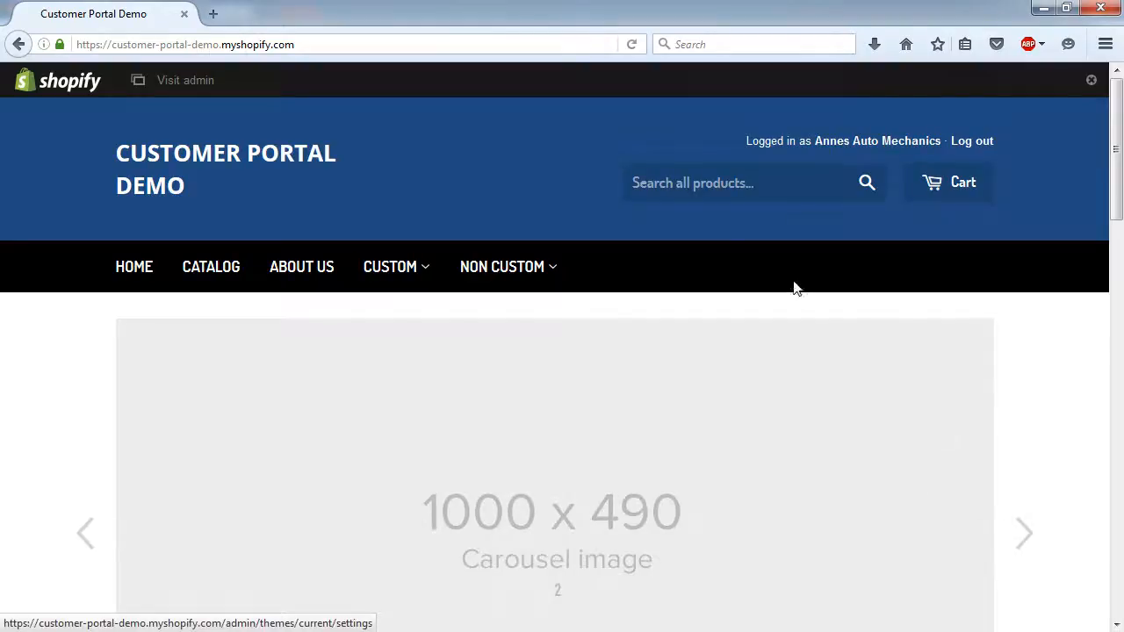
- Browse Custom > Tops, now listing Ladies Polo with Annes Logo, then open Custom Misc
{"action": "mouse_move", "coordinate": [367, 272]}
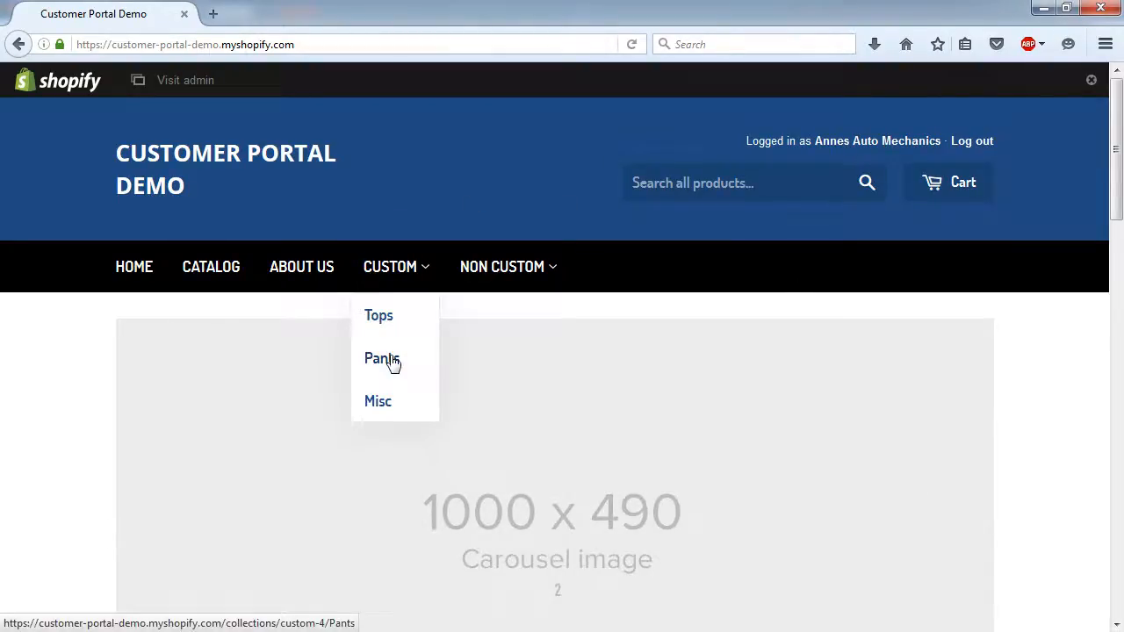
{"action": "left_click", "coordinate": [382, 321]}
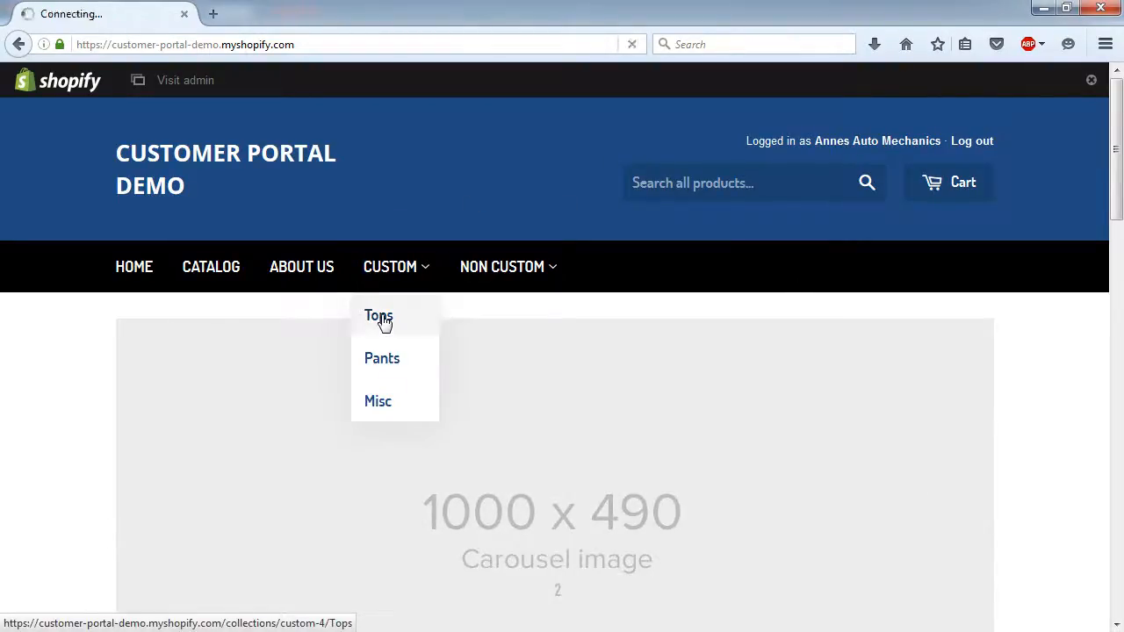
{"action": "scroll", "coordinate": [383, 321], "scroll_direction": "down", "scroll_amount": 5}
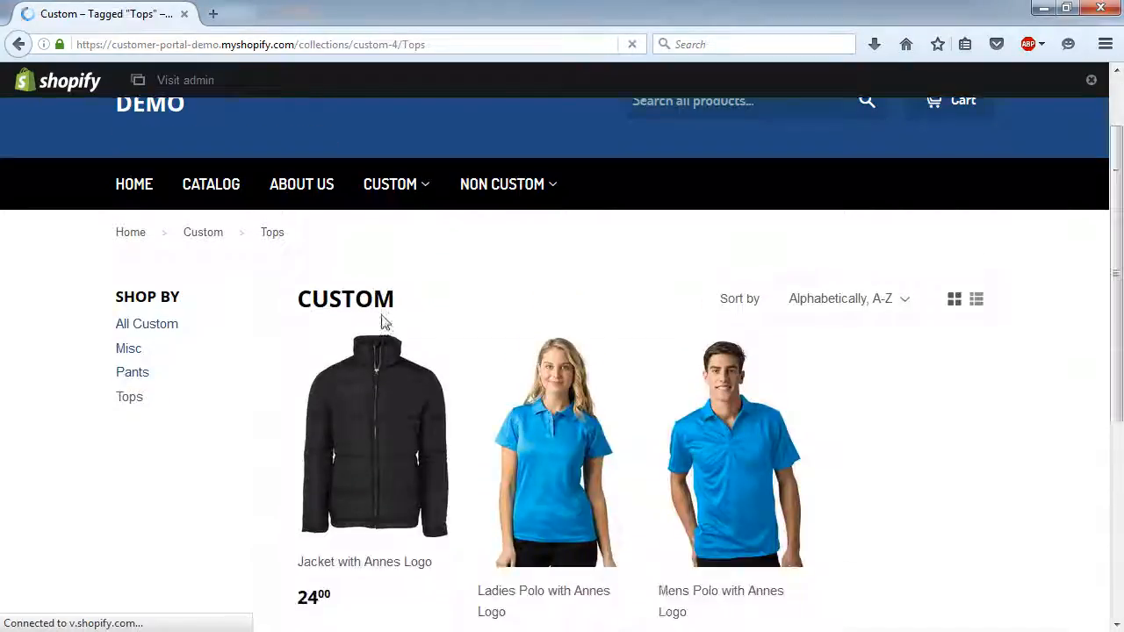
{"action": "scroll", "coordinate": [383, 321], "scroll_direction": "up", "scroll_amount": 5}
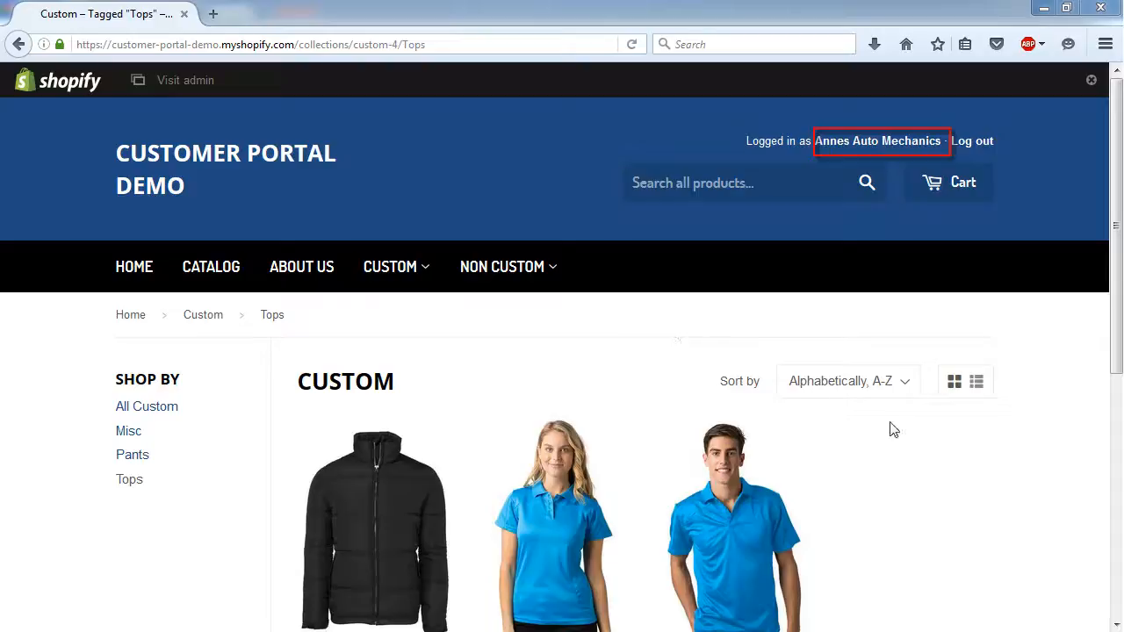
{"action": "scroll", "coordinate": [899, 457], "scroll_direction": "down", "scroll_amount": 3}
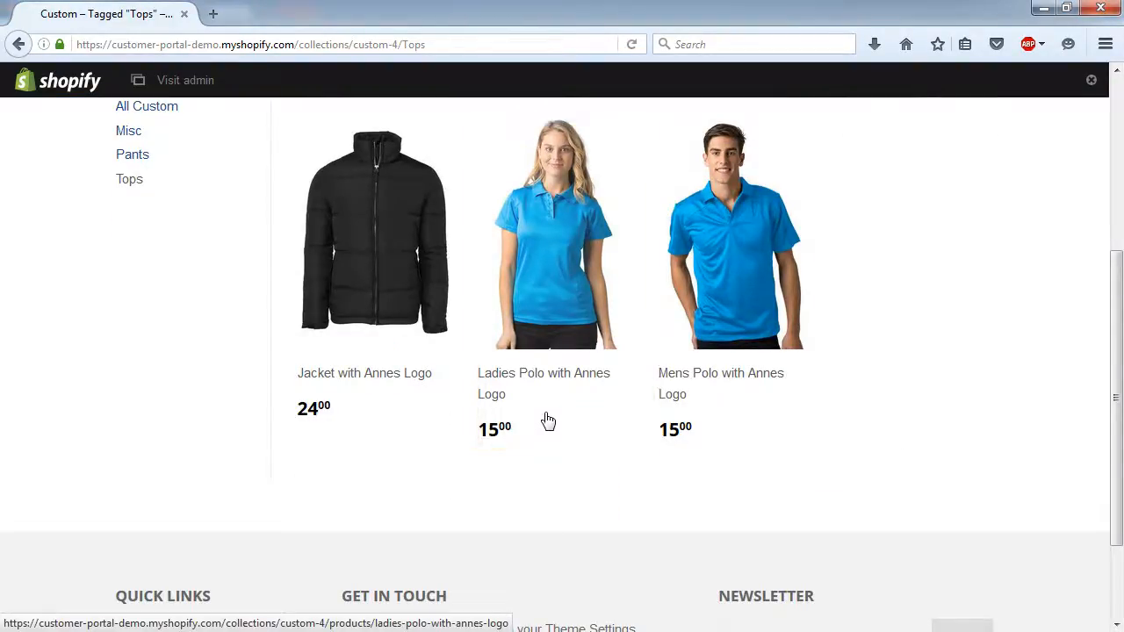
{"action": "scroll", "coordinate": [545, 420], "scroll_direction": "up", "scroll_amount": 2}
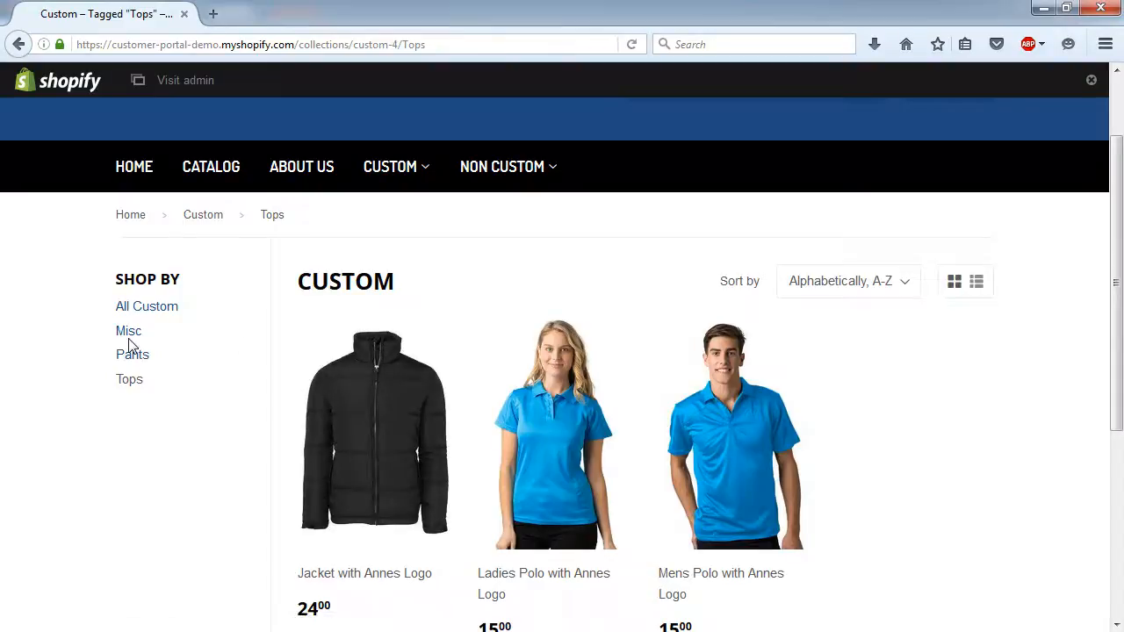
{"action": "left_click", "coordinate": [131, 336]}
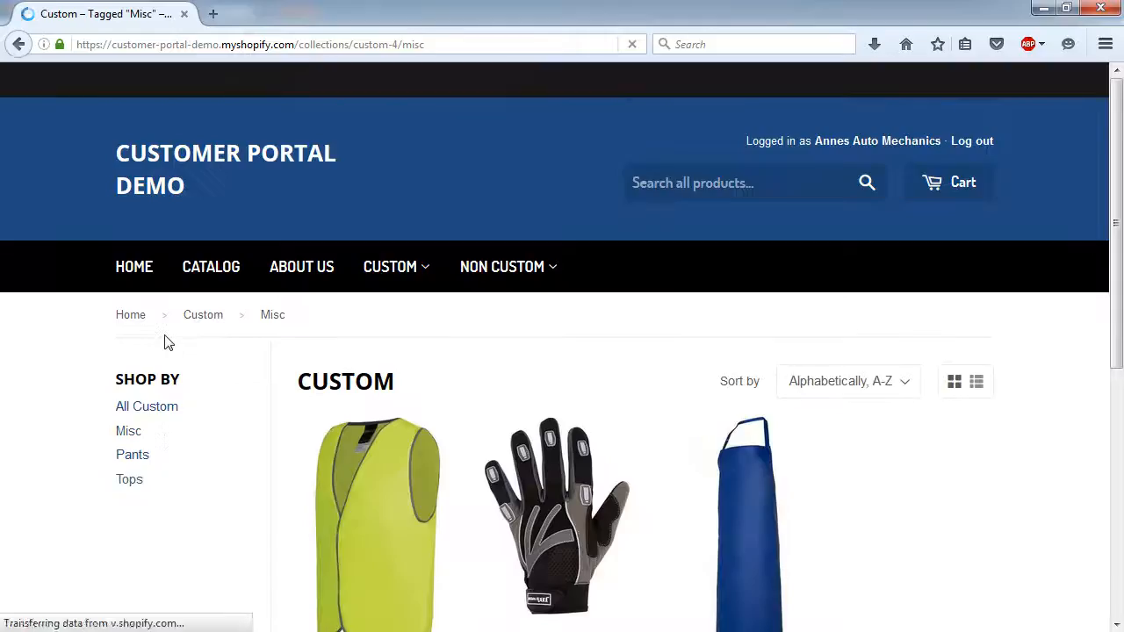
{"action": "scroll", "coordinate": [167, 342], "scroll_direction": "down", "scroll_amount": 2}
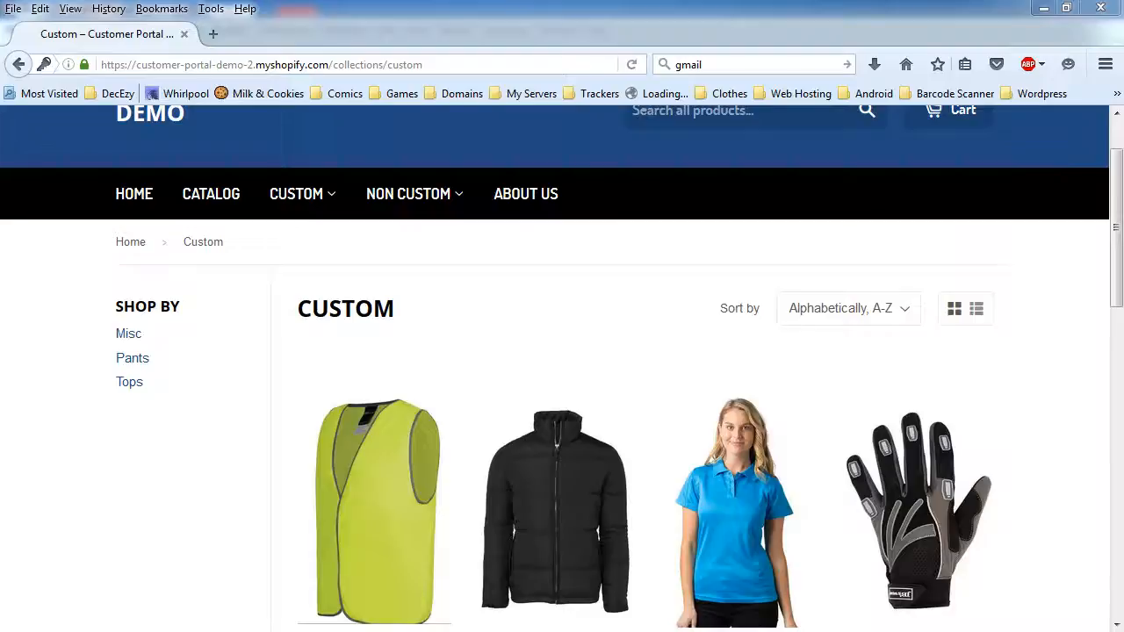
- Add 2 Ladies Polo with Annes Logo from Custom Tops to the cart
{"action": "mouse_move", "coordinate": [325, 194]}
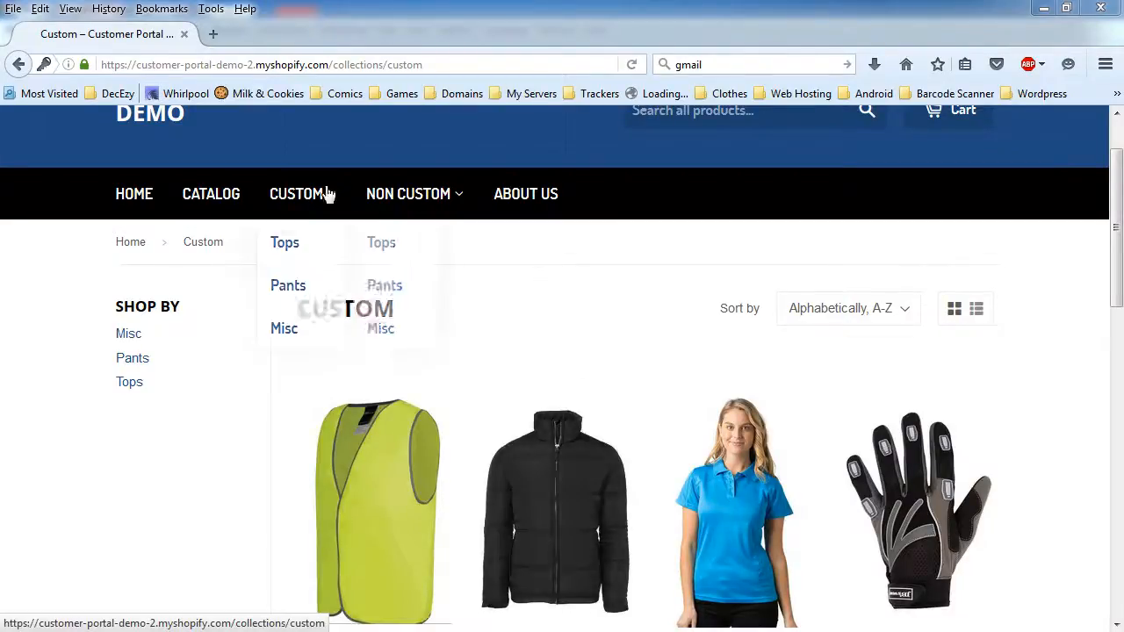
{"action": "left_click", "coordinate": [286, 244]}
{"action": "scroll", "coordinate": [564, 318], "scroll_direction": "down", "scroll_amount": 3}
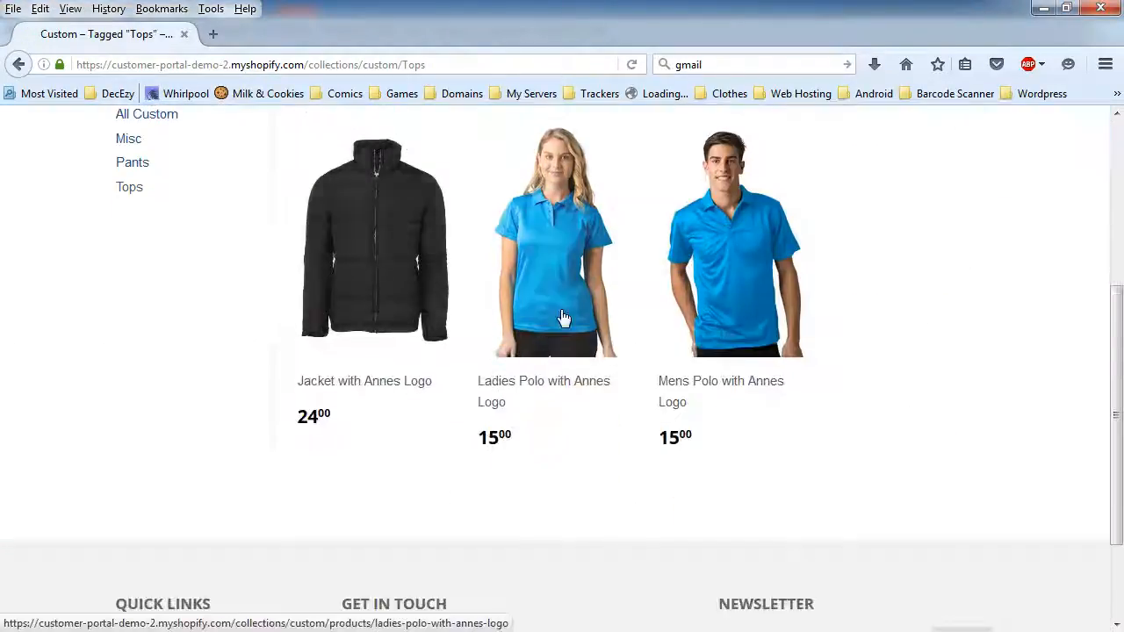
{"action": "left_click", "coordinate": [564, 318]}
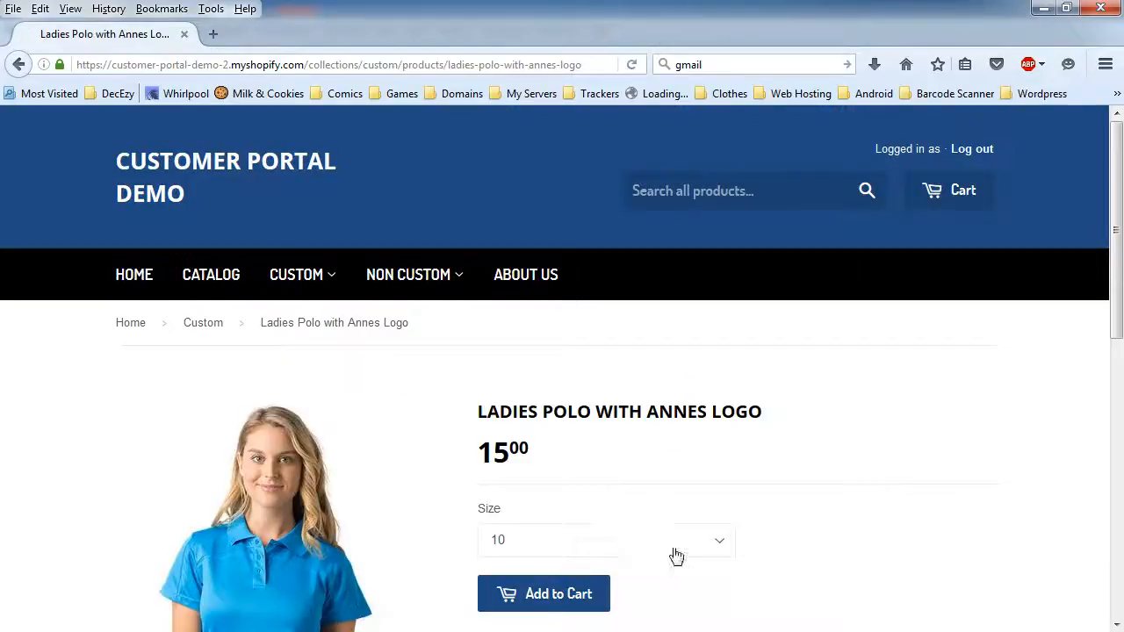
{"action": "left_click", "coordinate": [554, 577]}
{"action": "left_click", "coordinate": [702, 283]}
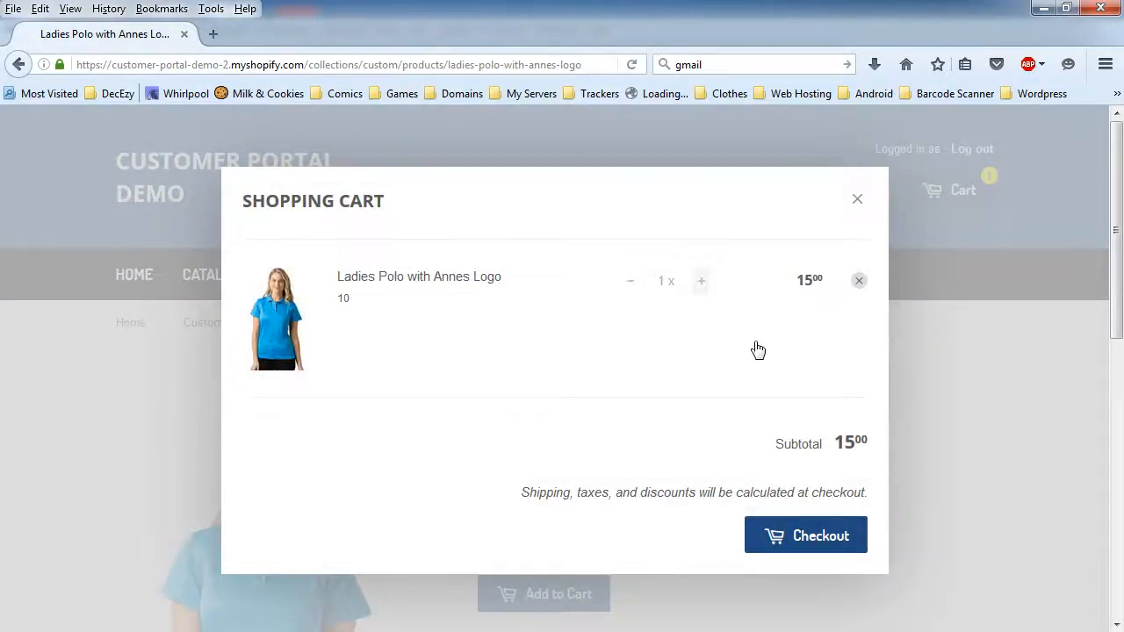
{"action": "left_click", "coordinate": [857, 204]}
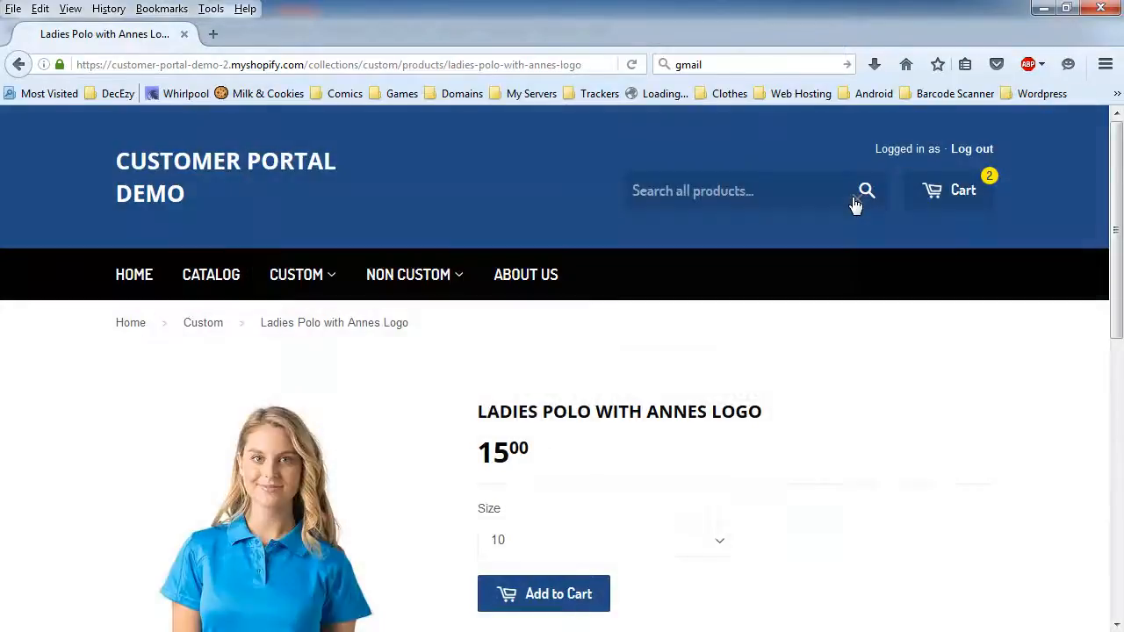
- Add 3 Mens Pants from Custom Pants to the cart
{"action": "mouse_move", "coordinate": [328, 267]}
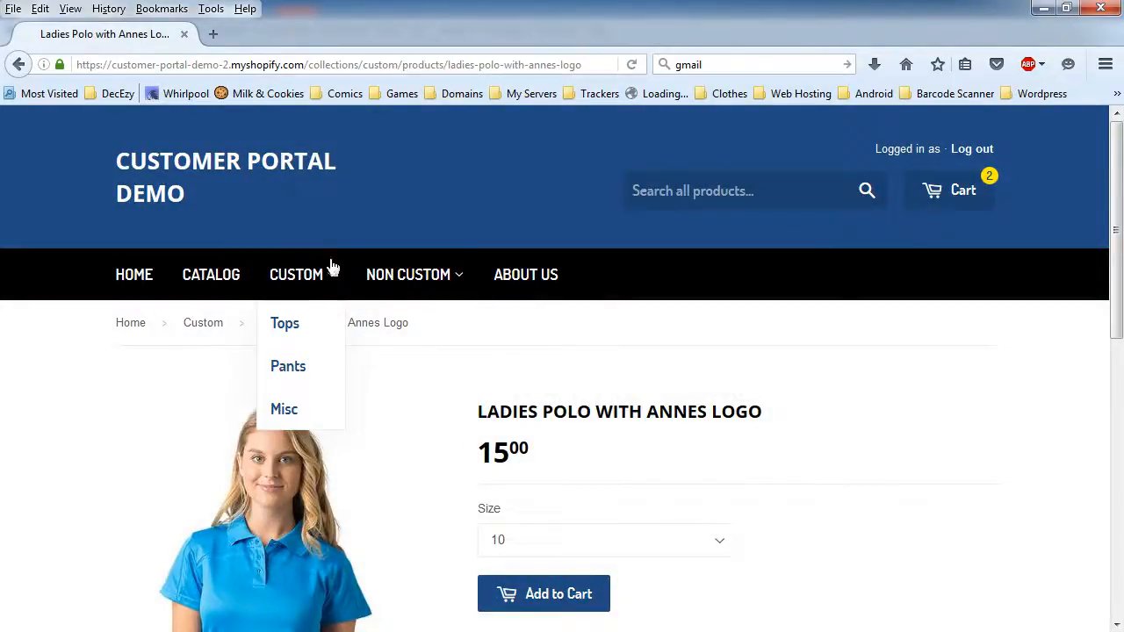
{"action": "left_click", "coordinate": [293, 369]}
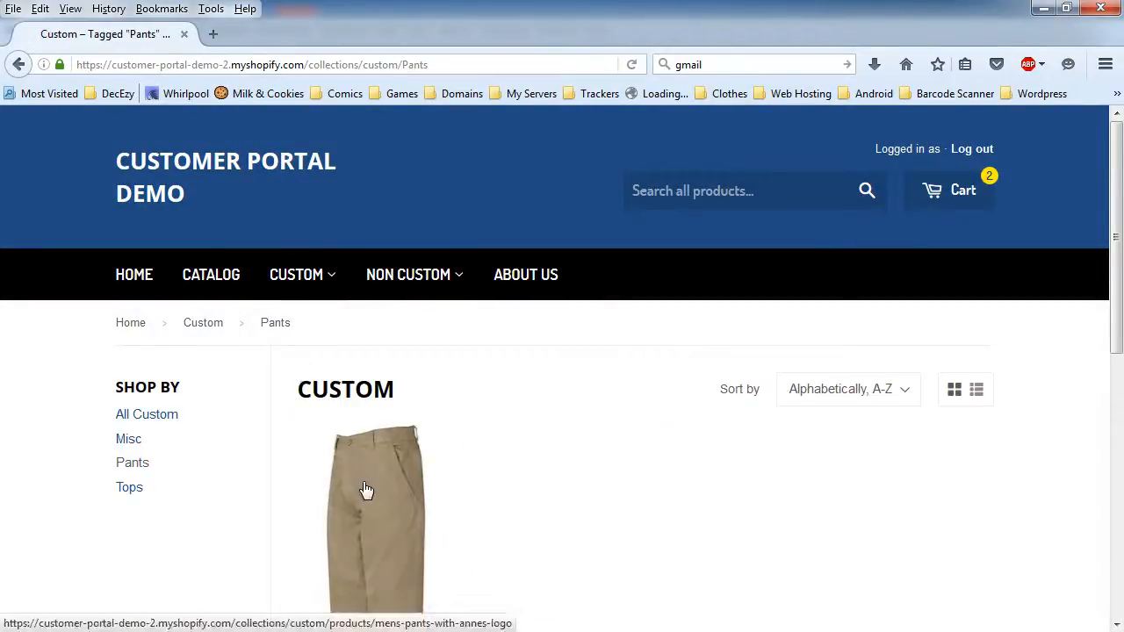
{"action": "left_click", "coordinate": [369, 490]}
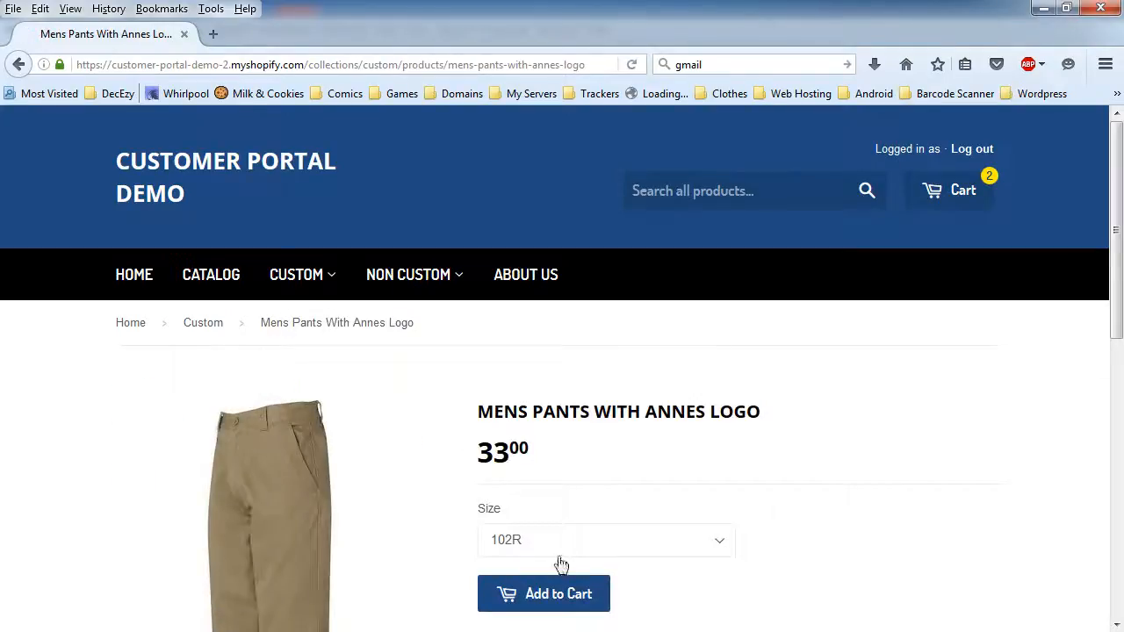
{"action": "left_click", "coordinate": [537, 599]}
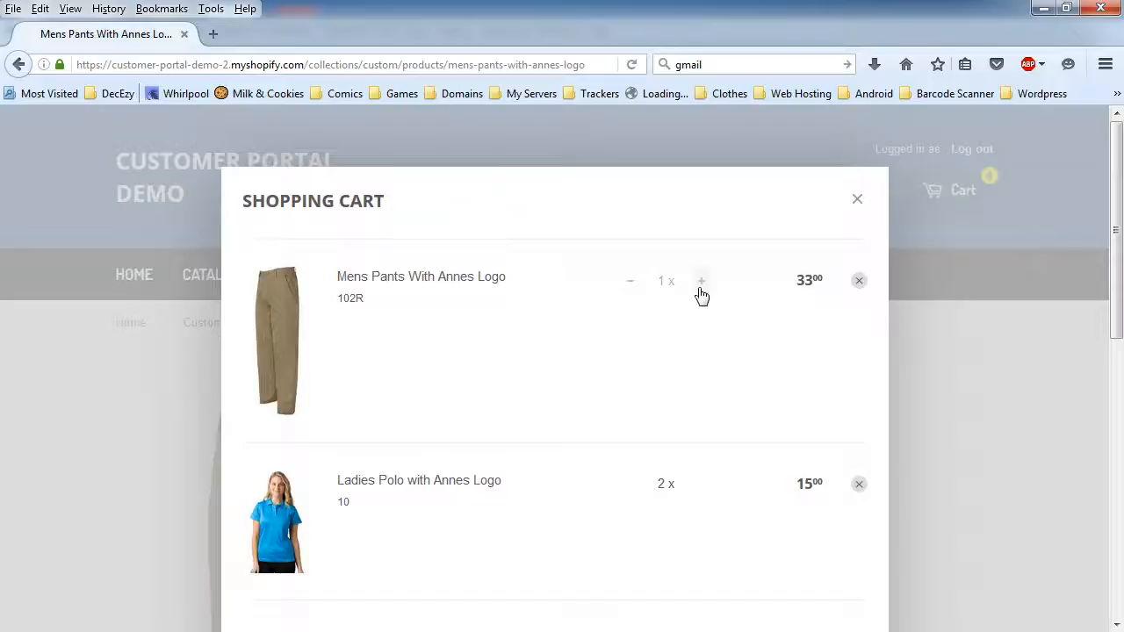
{"action": "left_click", "coordinate": [701, 286]}
{"action": "left_click", "coordinate": [704, 285]}
{"action": "left_click", "coordinate": [857, 204]}
- Add 2 Mechanic Gloves from Custom Misc to the cart and proceed to checkout
{"action": "mouse_move", "coordinate": [296, 274]}
{"action": "left_click", "coordinate": [316, 414]}
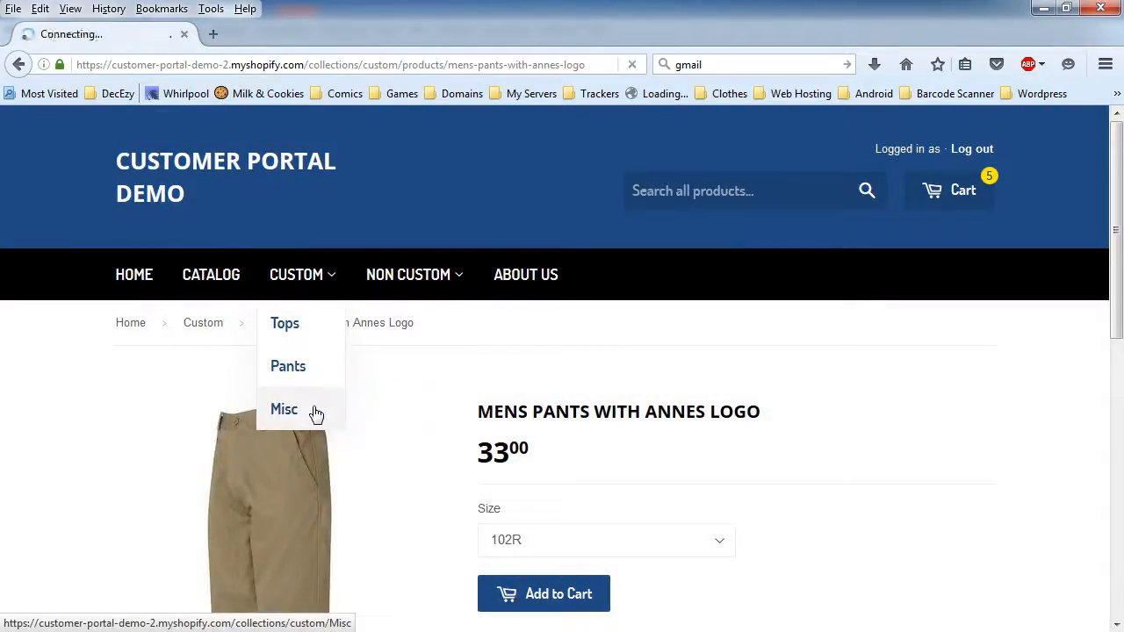
{"action": "scroll", "coordinate": [519, 304], "scroll_direction": "down", "scroll_amount": 5}
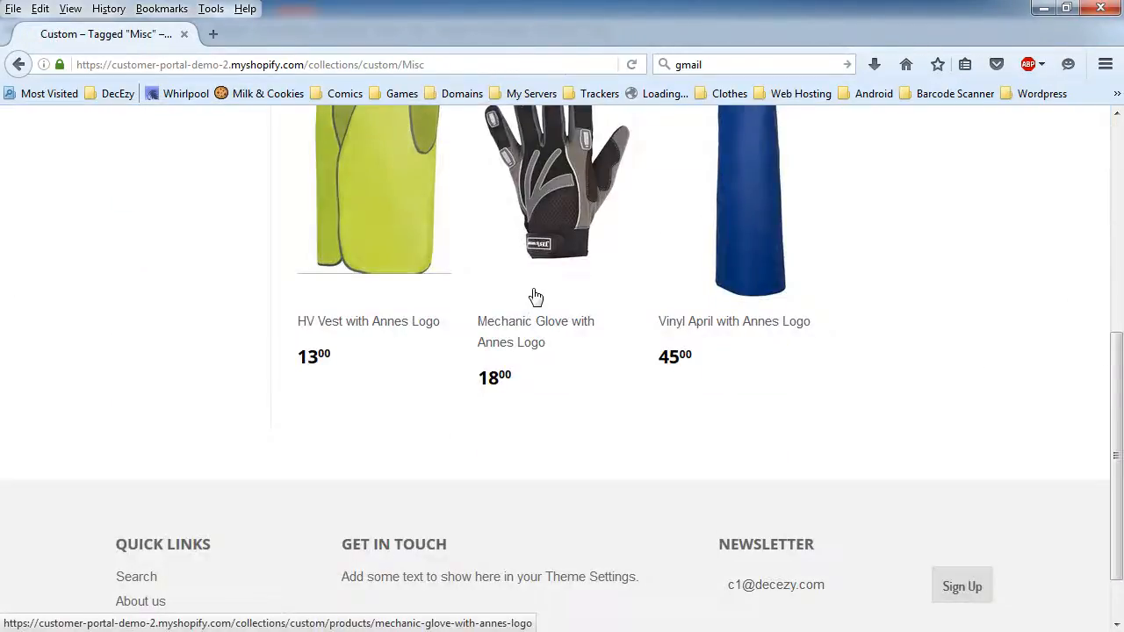
{"action": "scroll", "coordinate": [535, 297], "scroll_direction": "up", "scroll_amount": 2}
{"action": "left_click", "coordinate": [536, 297]}
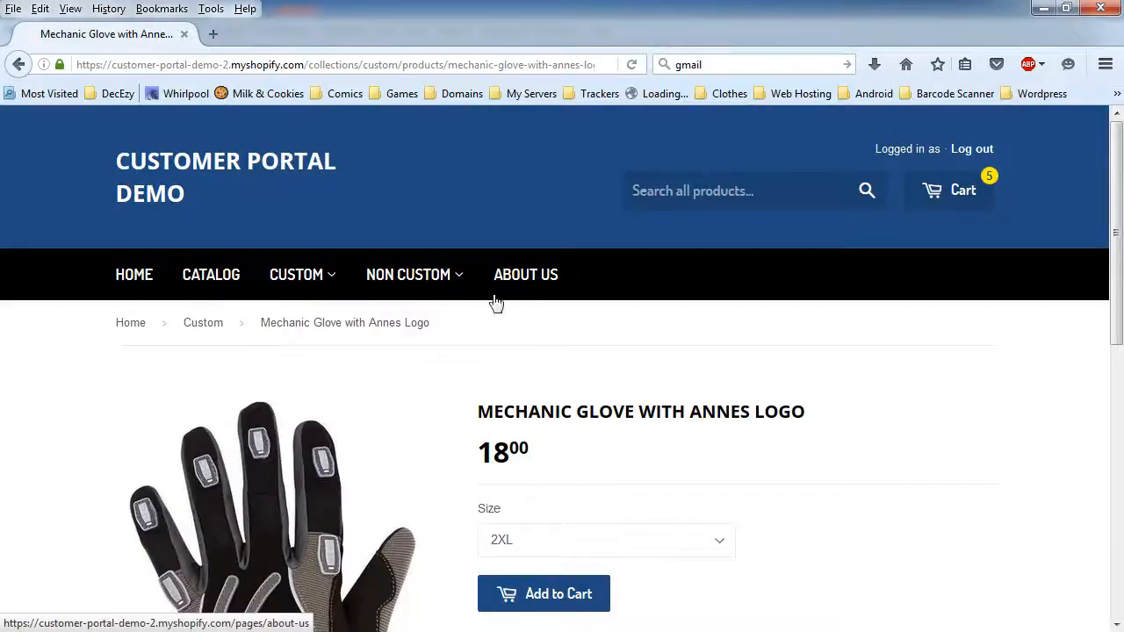
{"action": "left_click", "coordinate": [562, 597]}
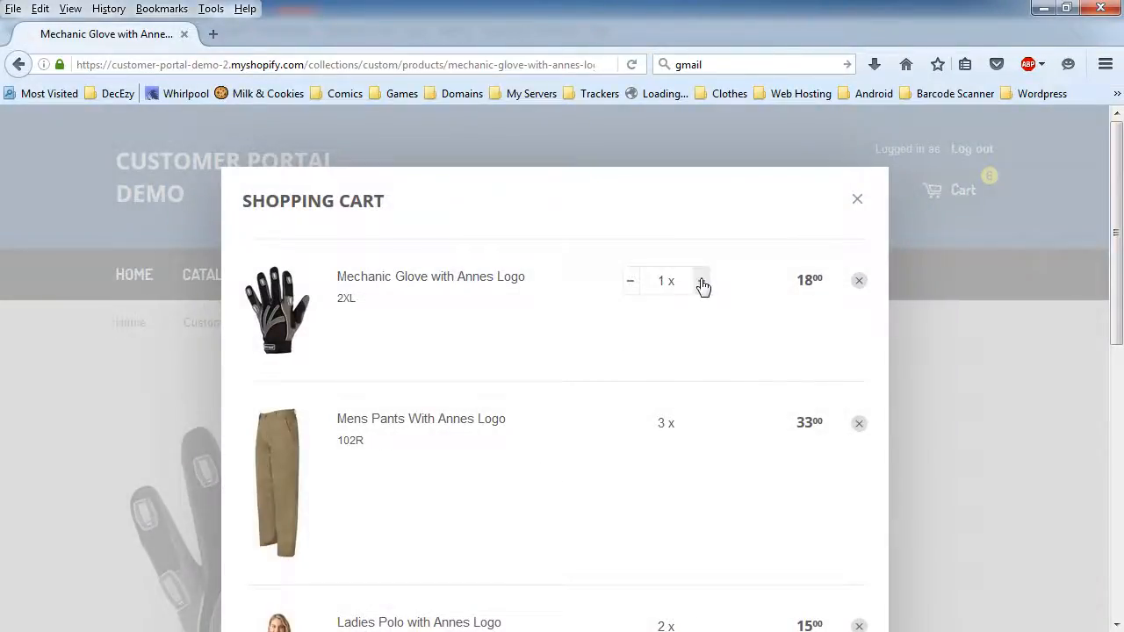
{"action": "left_click", "coordinate": [703, 286]}
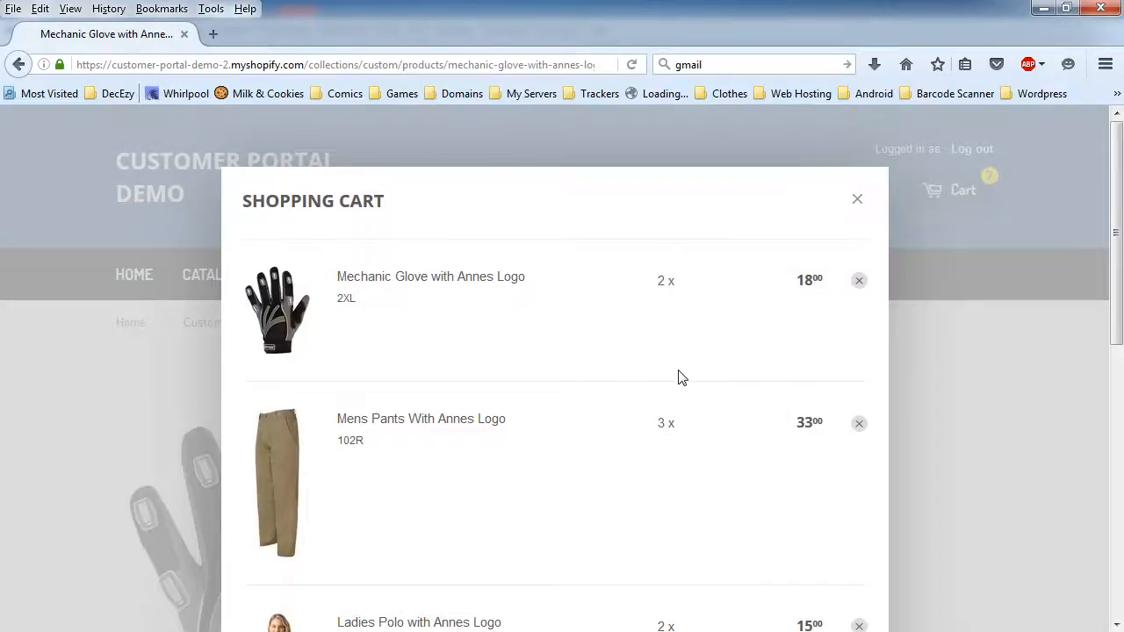
{"action": "scroll", "coordinate": [679, 377], "scroll_direction": "down", "scroll_amount": 5}
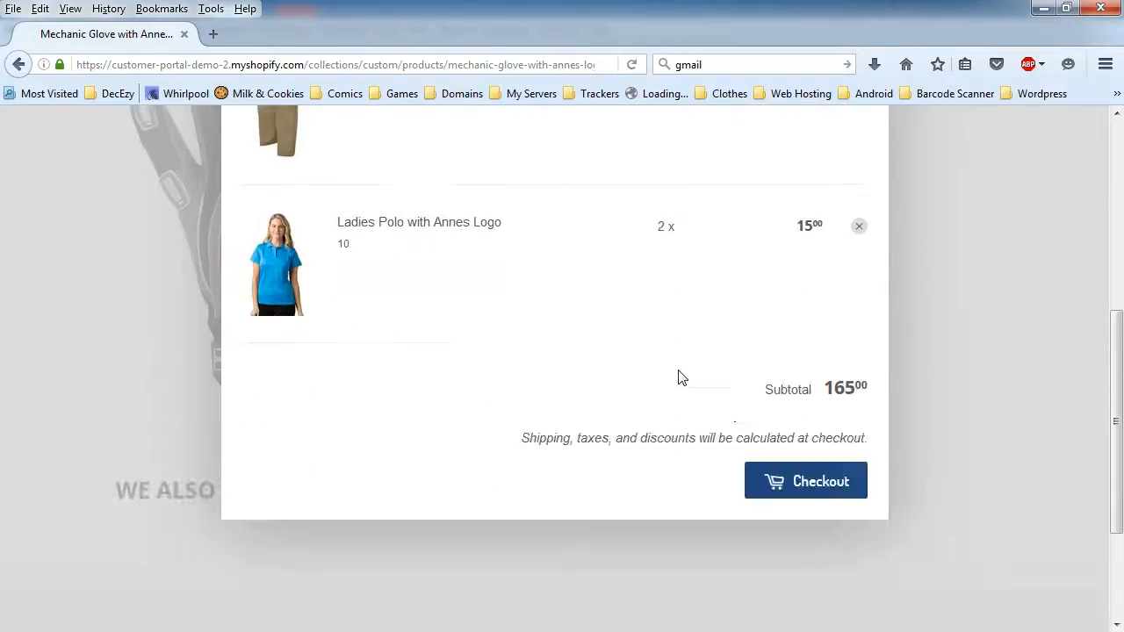
{"action": "left_click", "coordinate": [801, 483]}
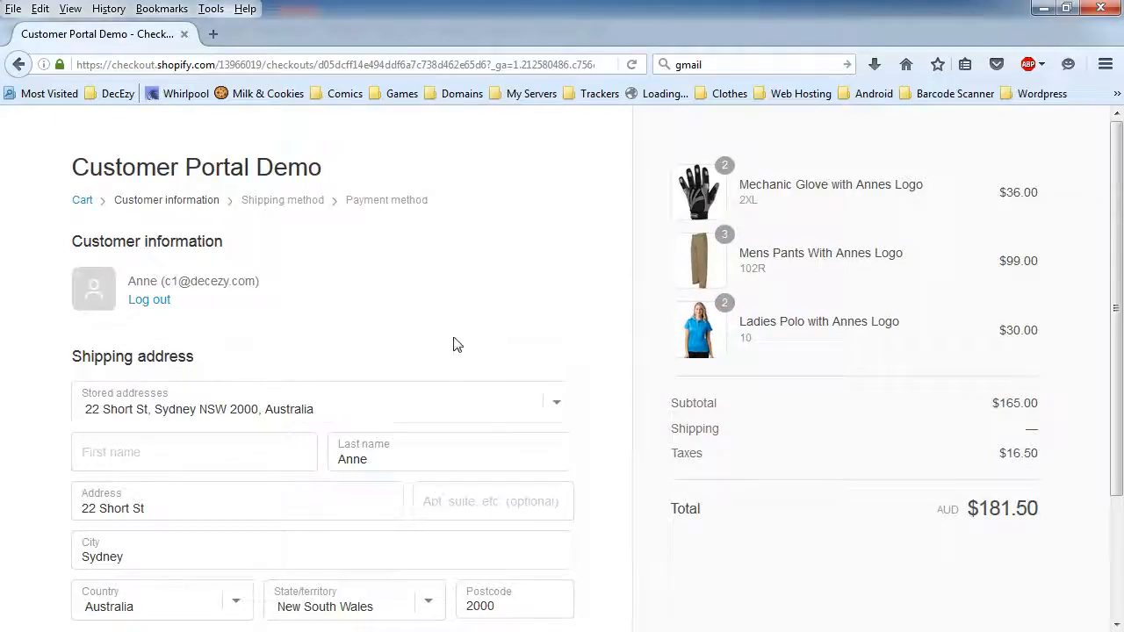
- Complete checkout with standard shipping, placing order #1002 for AUD $191.50, then return to DecEzy
{"action": "scroll", "coordinate": [455, 344], "scroll_direction": "down", "scroll_amount": 3}
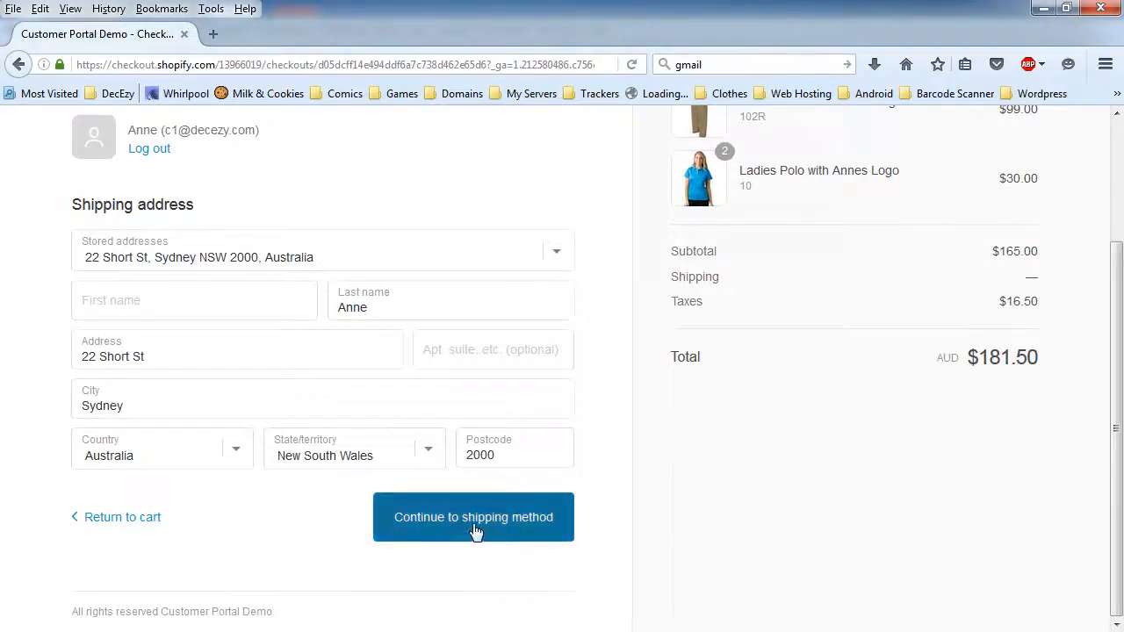
{"action": "left_click", "coordinate": [494, 520]}
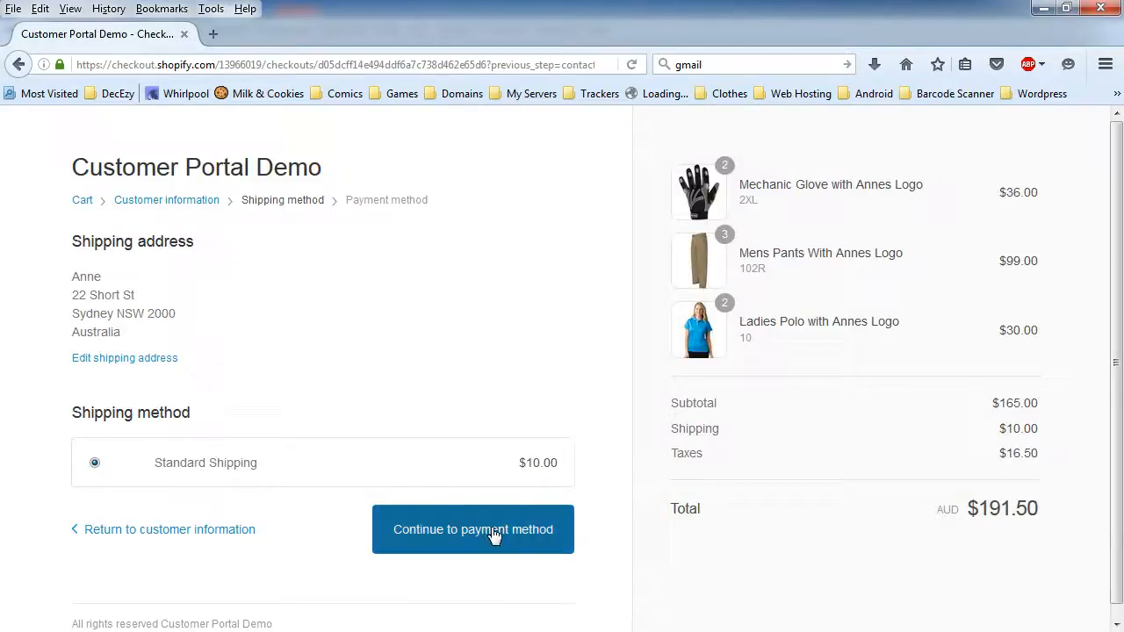
{"action": "left_click", "coordinate": [495, 536]}
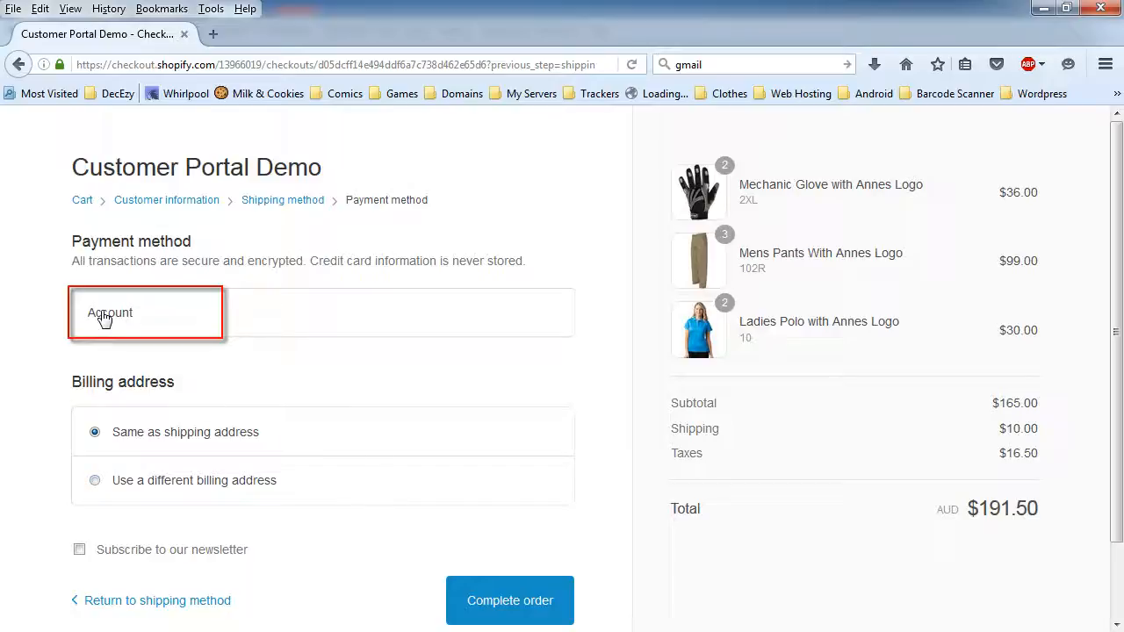
{"action": "left_click", "coordinate": [494, 593]}
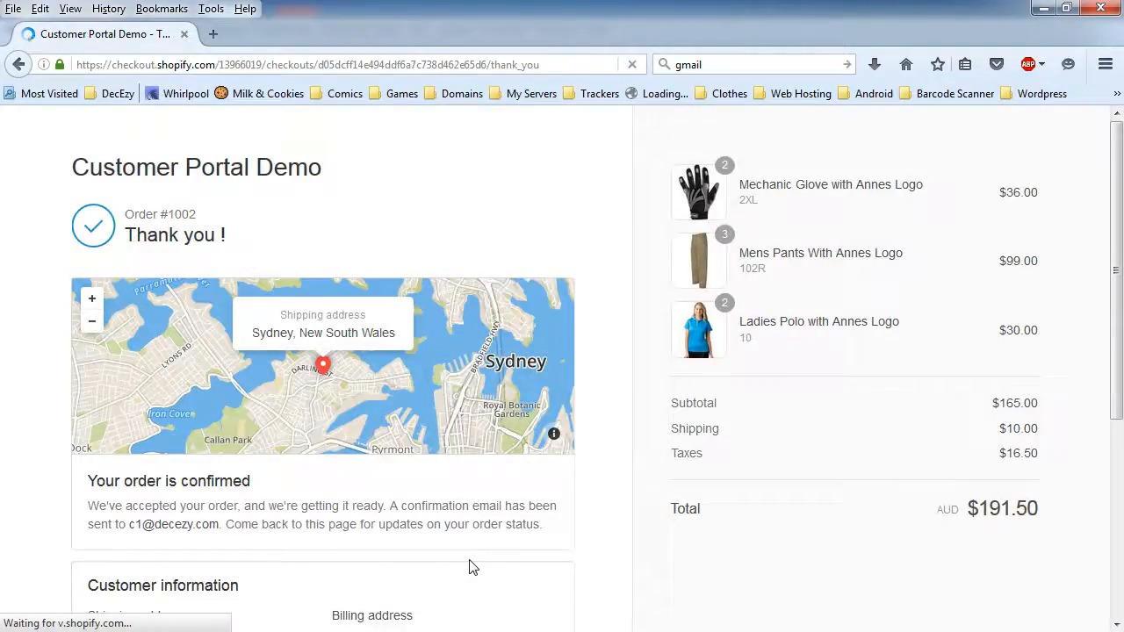
{"action": "scroll", "coordinate": [973, 569], "scroll_direction": "down", "scroll_amount": 2}
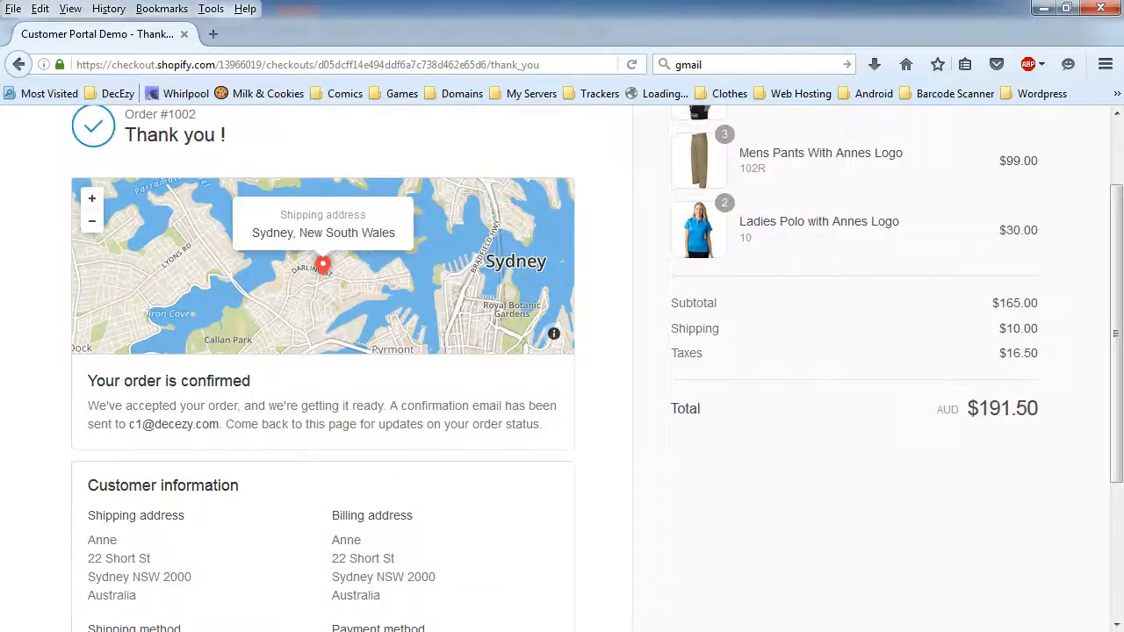
{"action": "key", "text": "alt+Tab"}
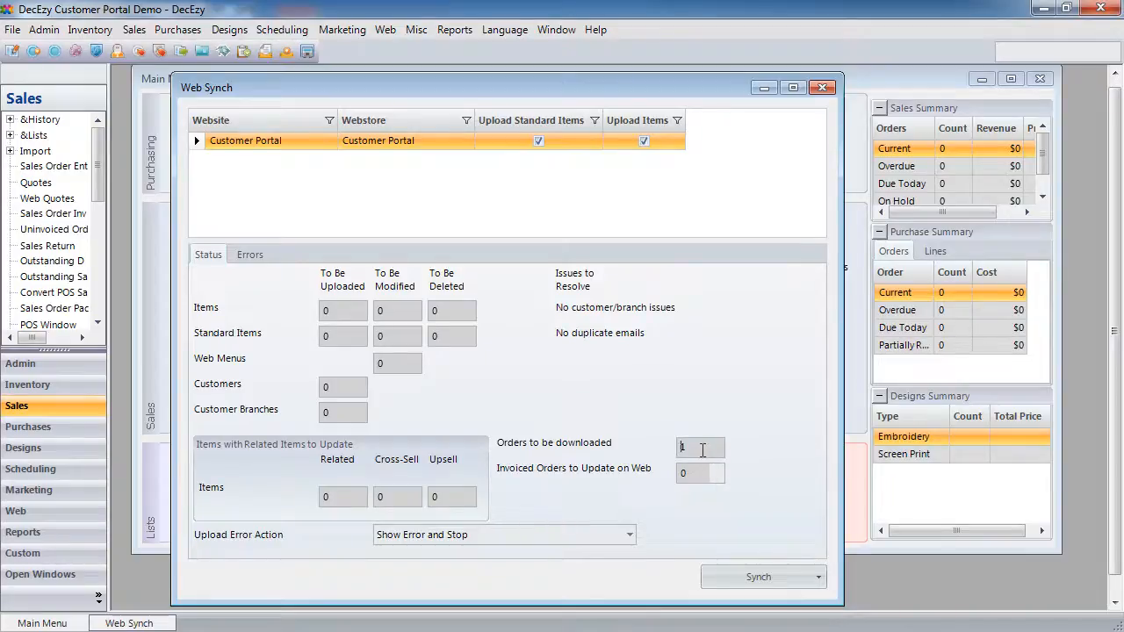
- Run Get All New Orders to download the web order, close the summary, and bring up the Main Menu
{"action": "left_click", "coordinate": [755, 578]}
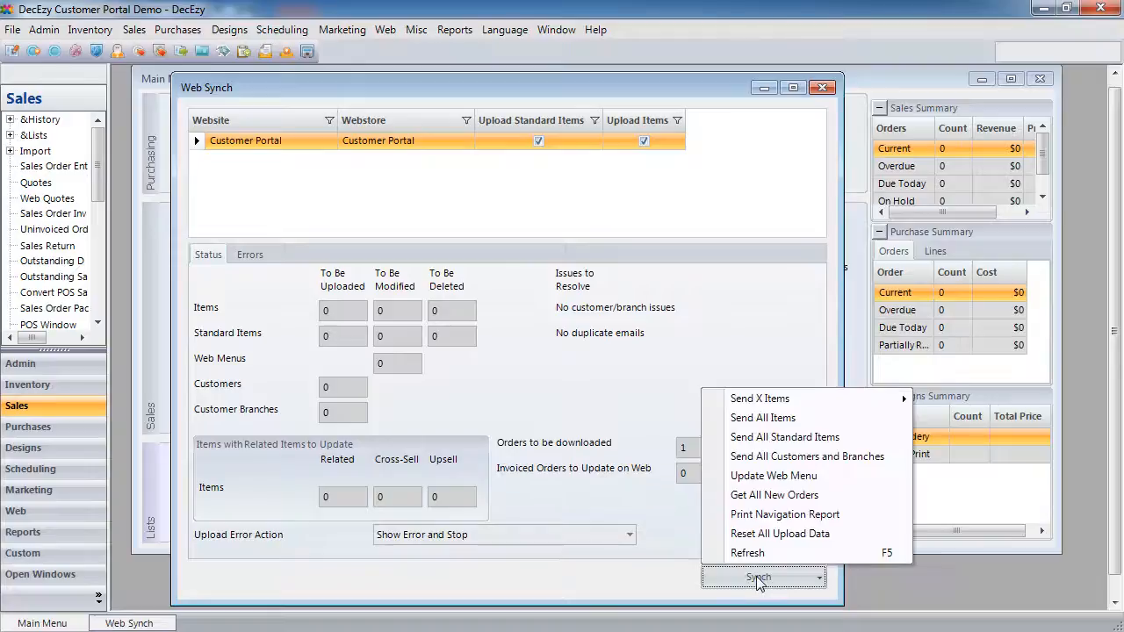
{"action": "left_click", "coordinate": [812, 497]}
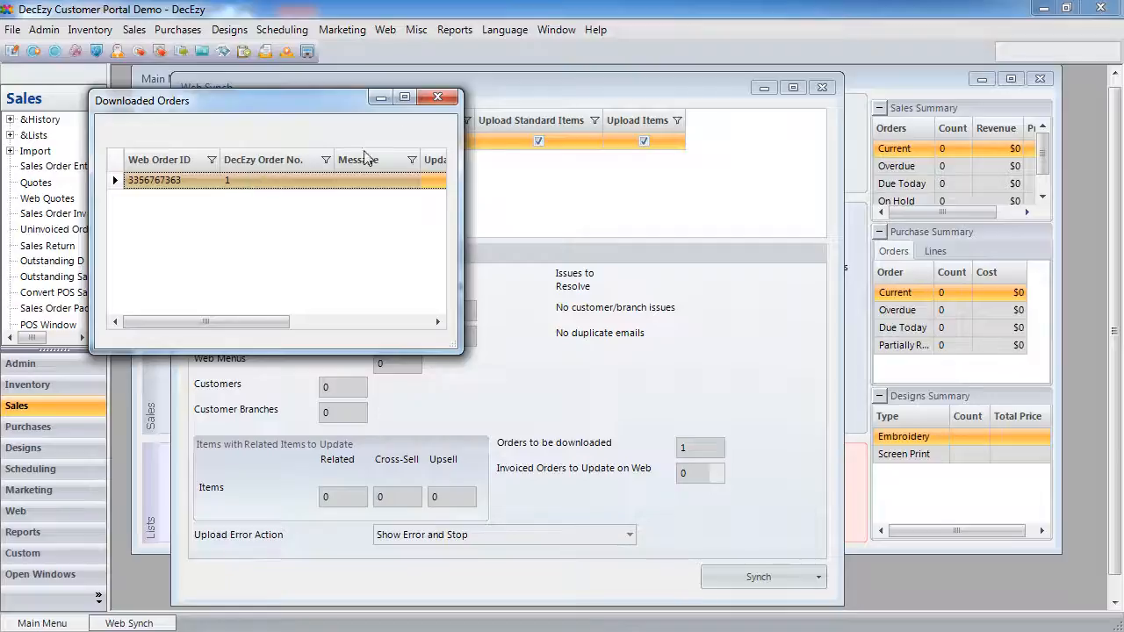
{"action": "left_click", "coordinate": [437, 97]}
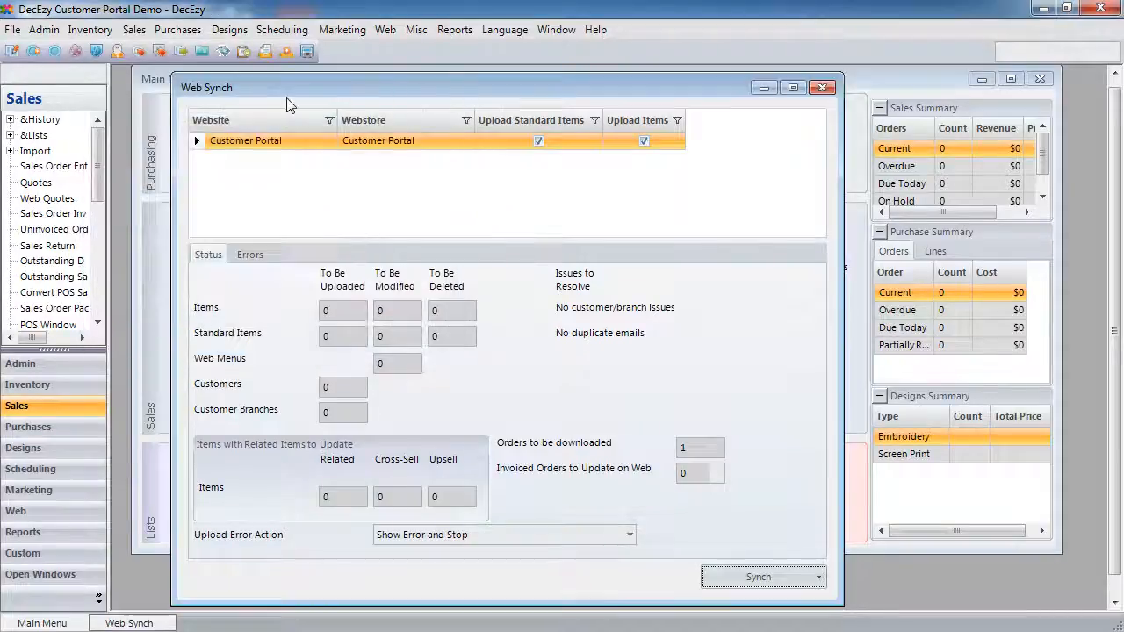
{"action": "left_click", "coordinate": [152, 83]}
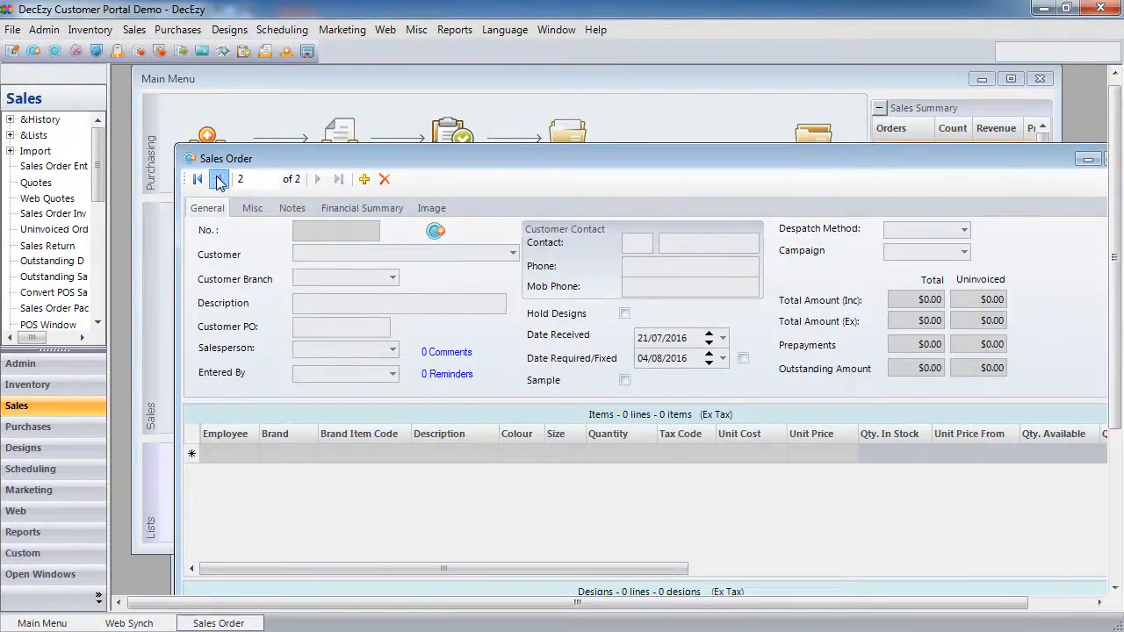
- Step back to Sales Order 1 showing the glove, pants, polo and freight lines totalling $191.50
{"action": "left_click", "coordinate": [219, 180]}
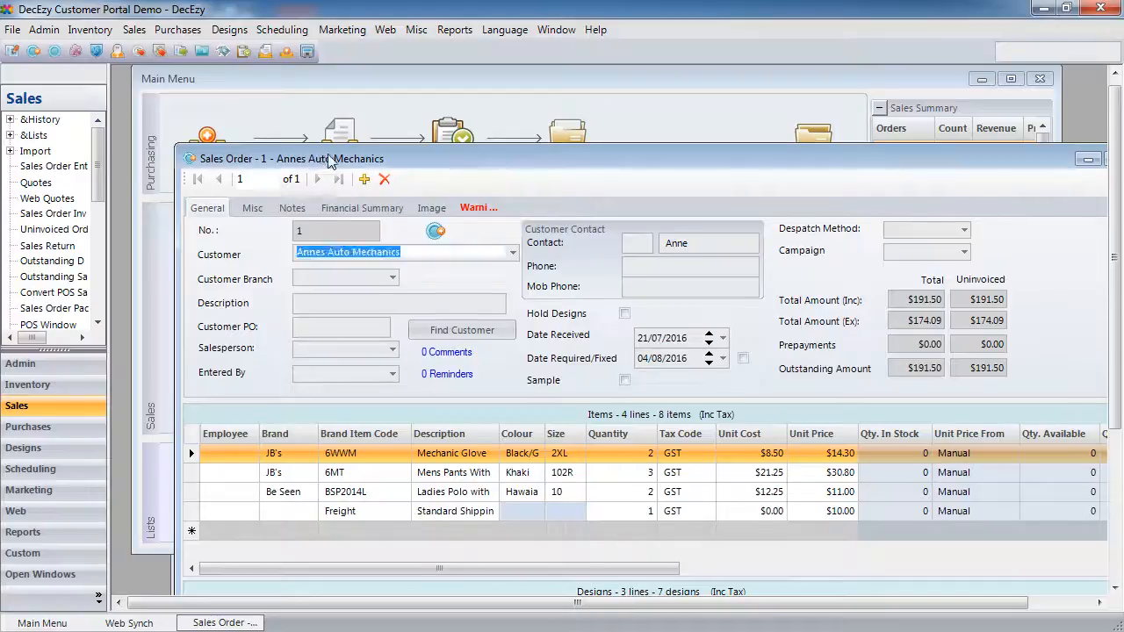
{"action": "left_click_drag", "start_coordinate": [328, 159], "coordinate": [266, 70]}
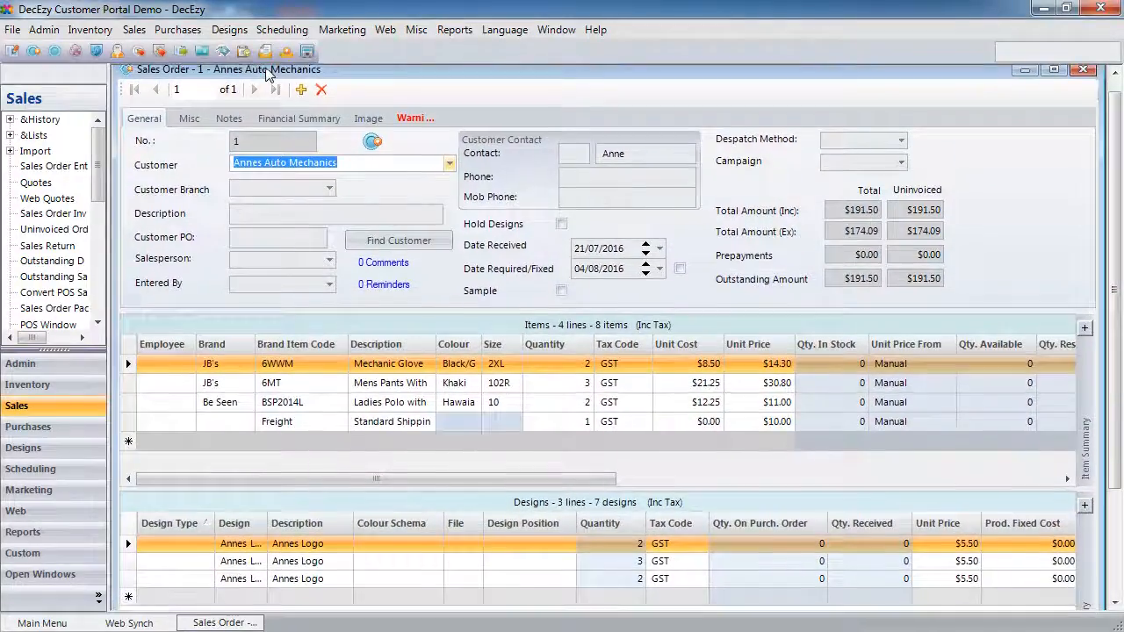